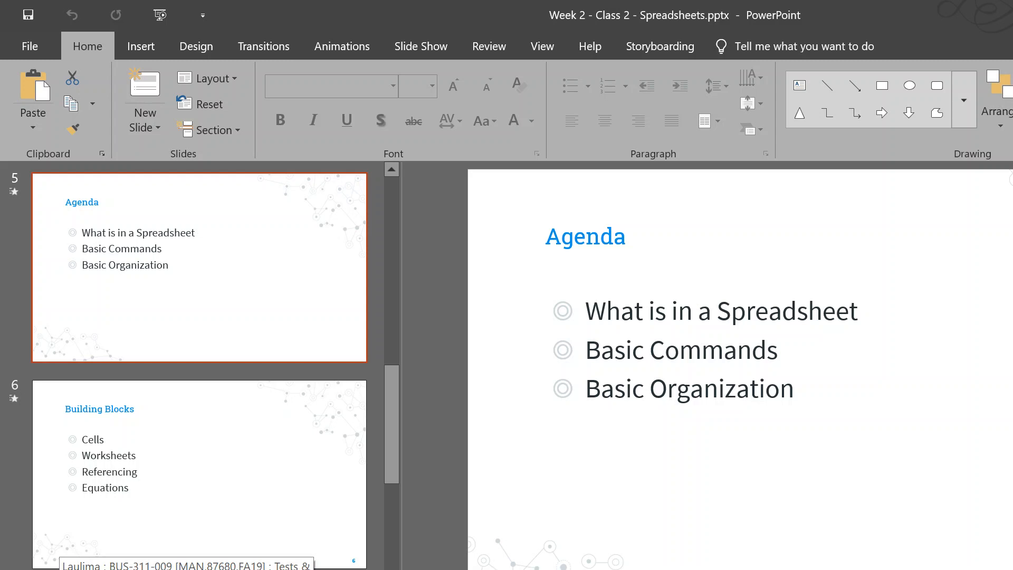
# Step: Switch to the Laulima course site in the browser and open the Spreadsheet Resources folder under Resources
pyautogui.click(186, 569)
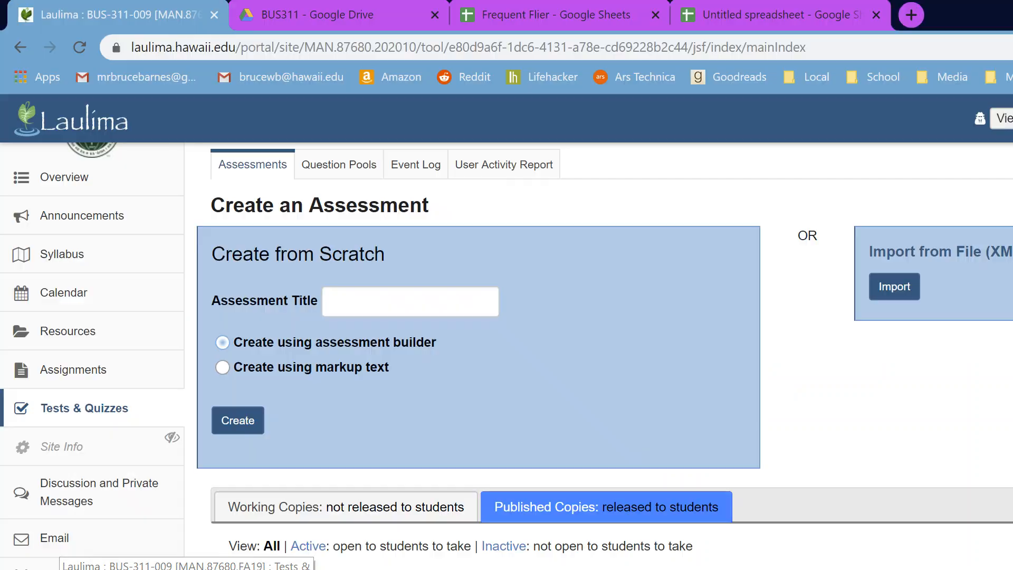
pyautogui.click(62, 330)
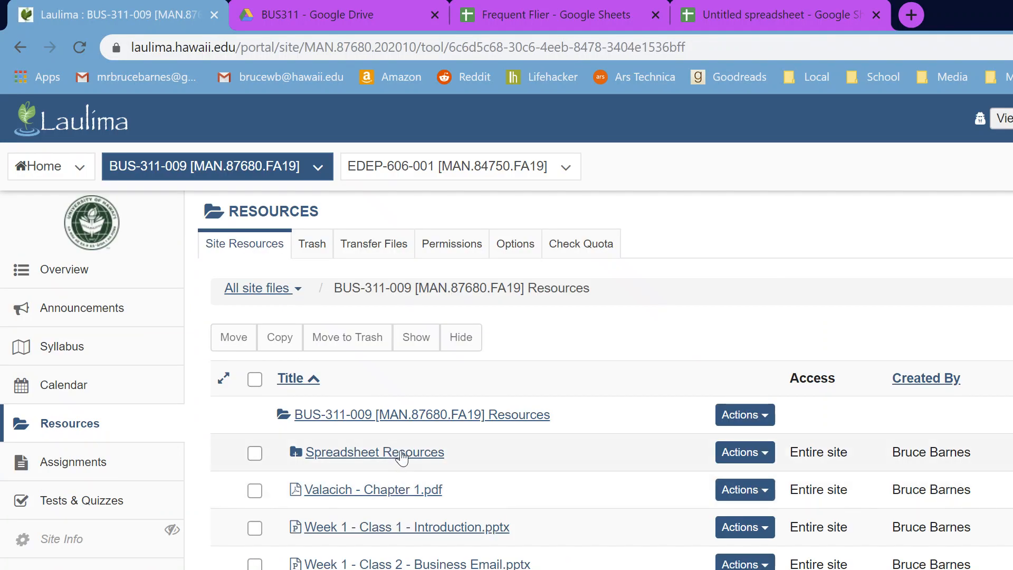
pyautogui.click(401, 457)
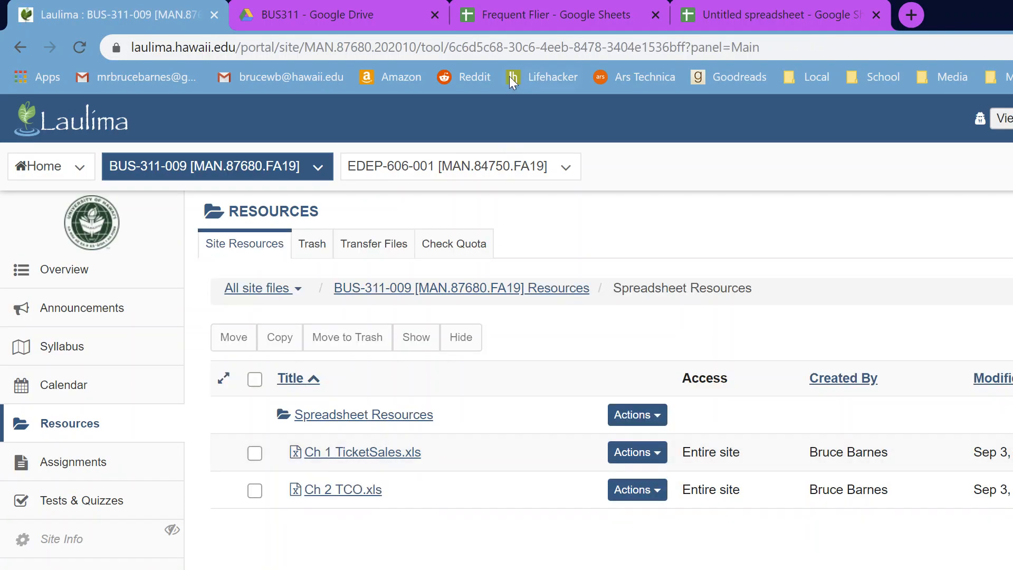
# Step: Switch to the untitled spreadsheet in Google Sheets and select cells B2, C1 and D5 one after another
pyautogui.click(792, 25)
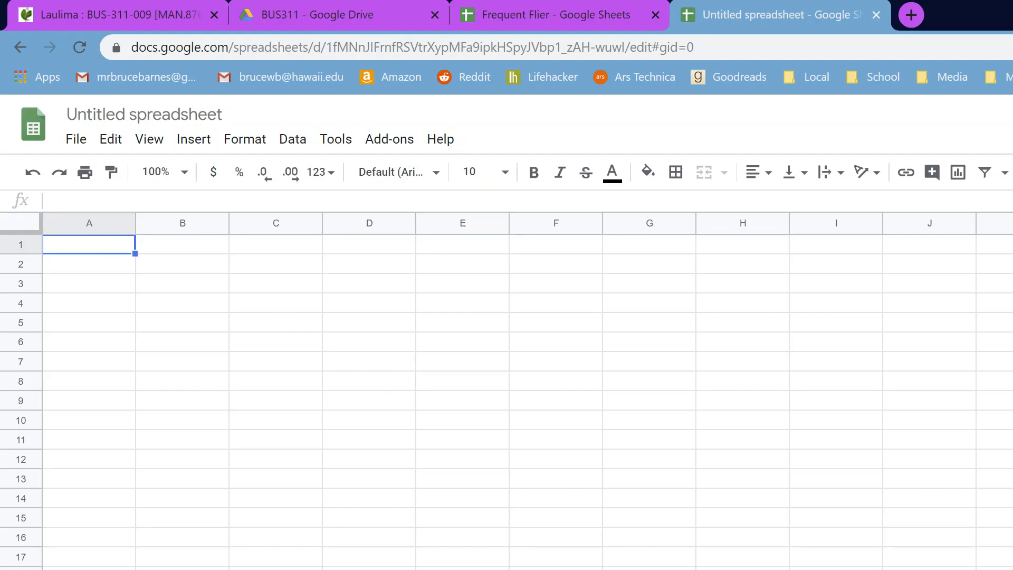
pyautogui.click(186, 267)
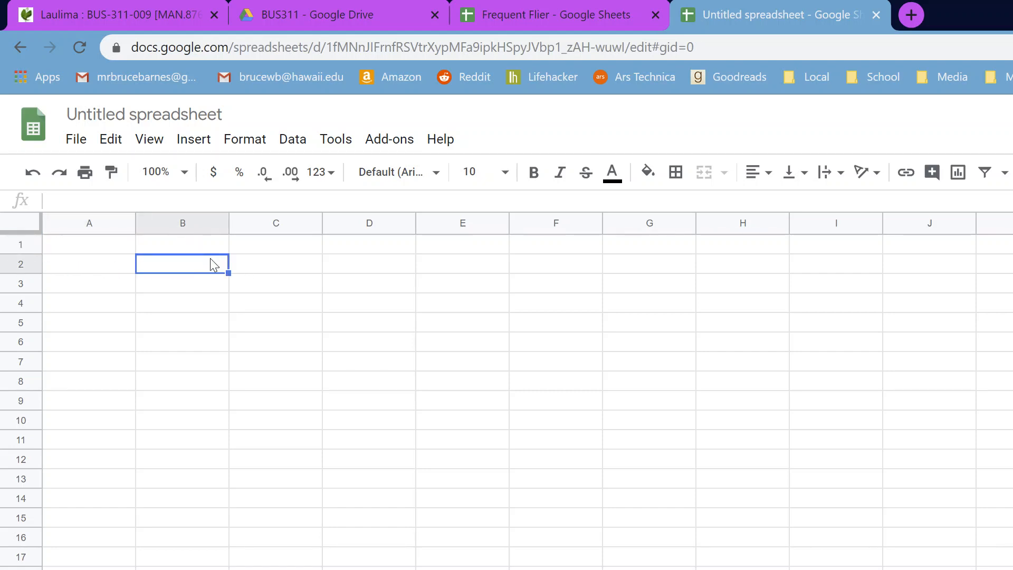
pyautogui.click(290, 251)
pyautogui.click(361, 325)
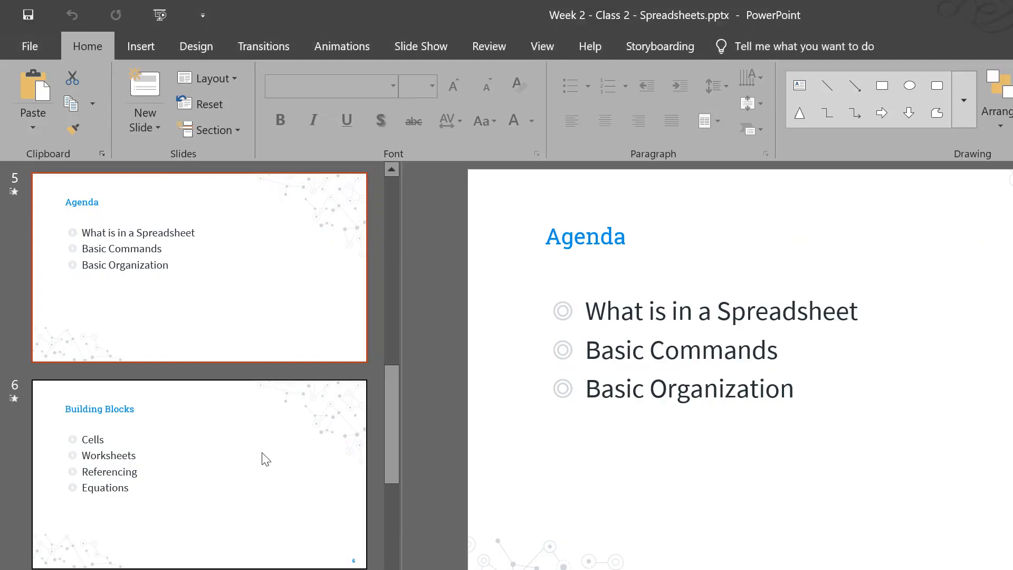
# Step: Show the Building Blocks slide in PowerPoint, and add a second worksheet to the Google Sheets spreadsheet before returning to the first one
pyautogui.click(260, 459)
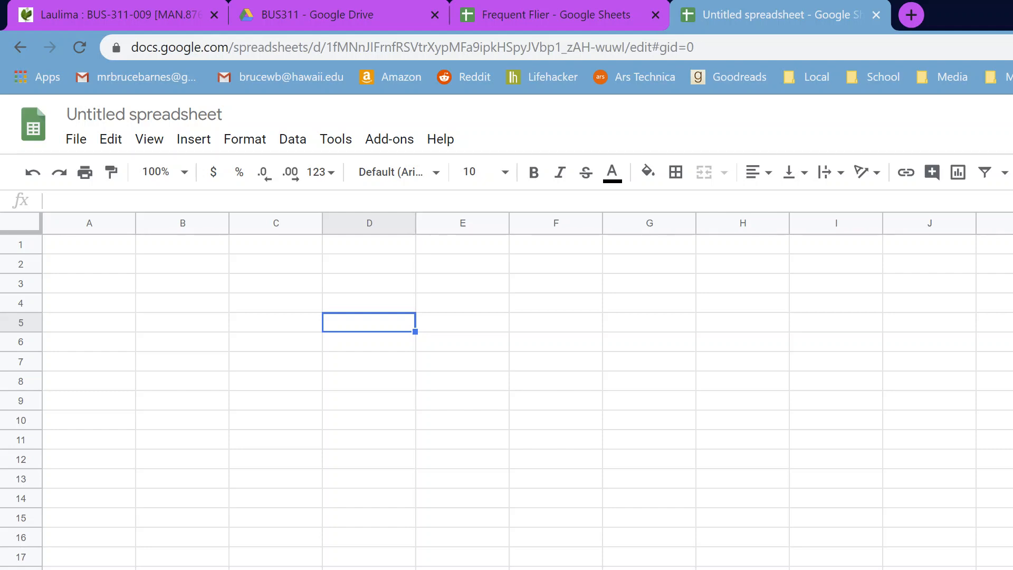
pyautogui.hotkey('shift', 'F11')
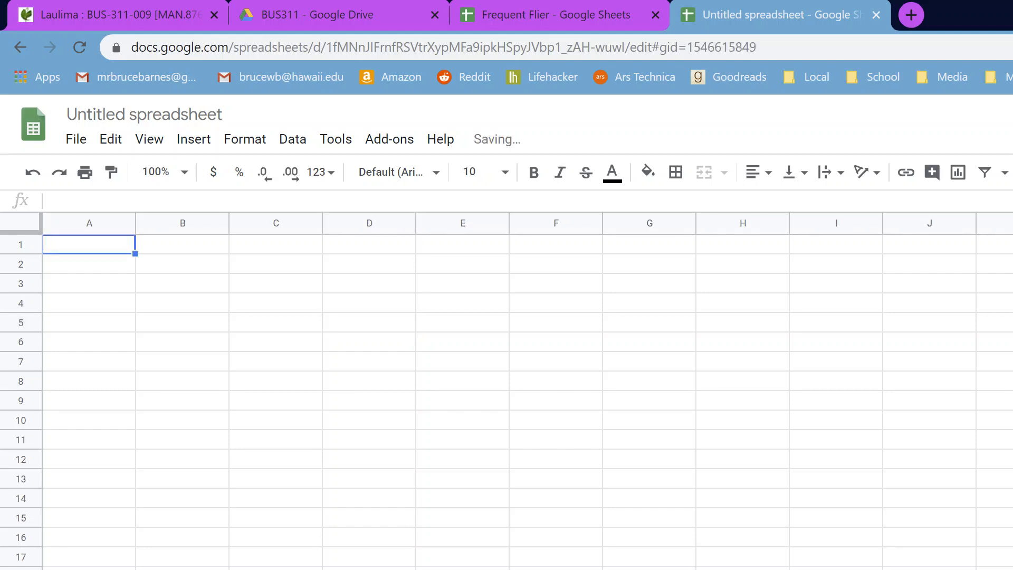
pyautogui.hotkey('ctrl', 'z')
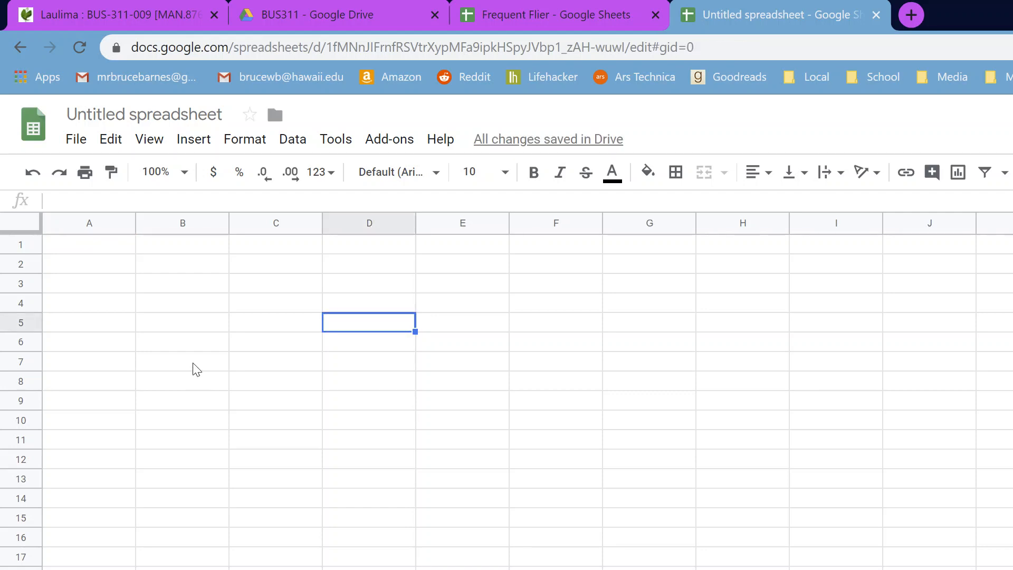
# Step: Enter "keanu reeves" in cell A1 and "camerone diaz" in cell A2 of the first worksheet
pyautogui.click(106, 248)
pyautogui.write('Richar')
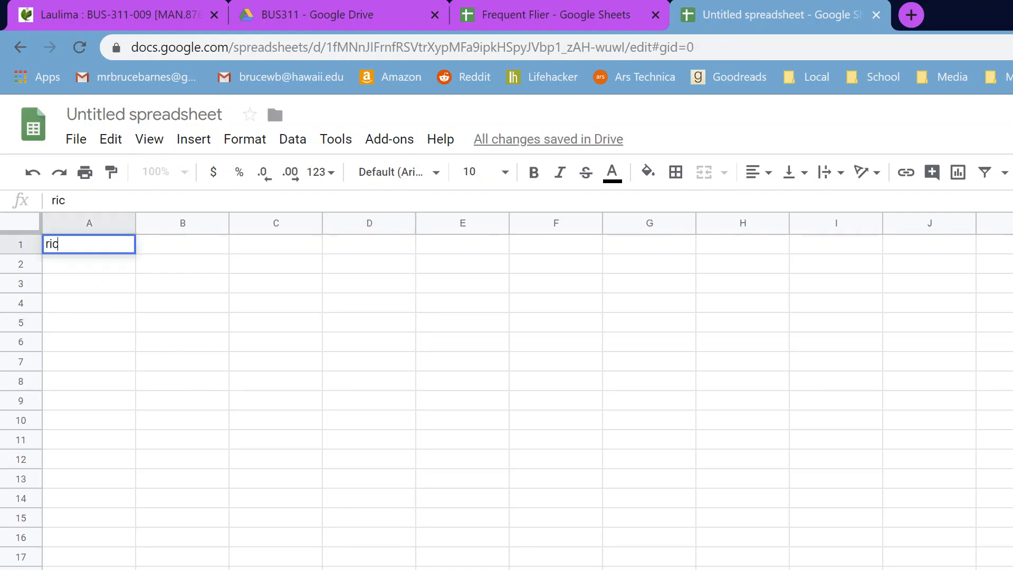
pyautogui.press('BackSpace')
pyautogui.press('BackSpace')
pyautogui.press('BackSpace')
pyautogui.press('BackSpace')
pyautogui.press('BackSpace')
pyautogui.press('BackSpace')
pyautogui.write('keanu reeves')
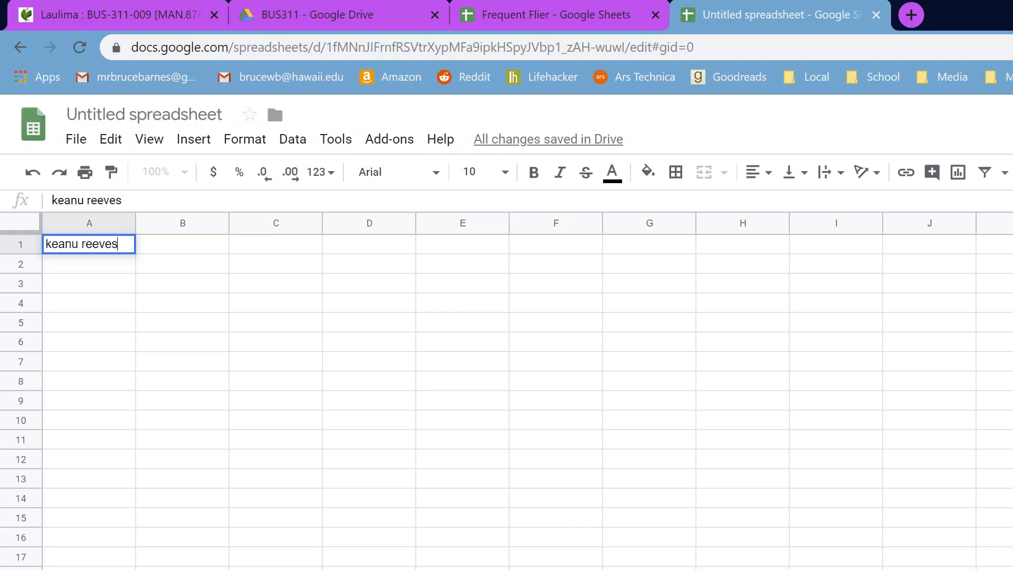
pyautogui.press('Return')
pyautogui.write('camerone d')
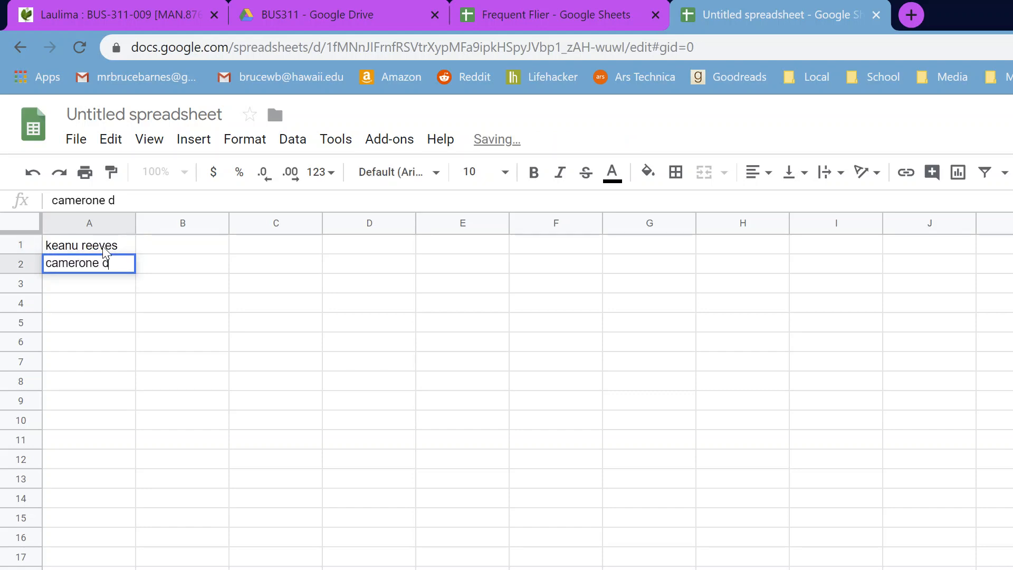
pyautogui.write('iaz')
pyautogui.press('Return')
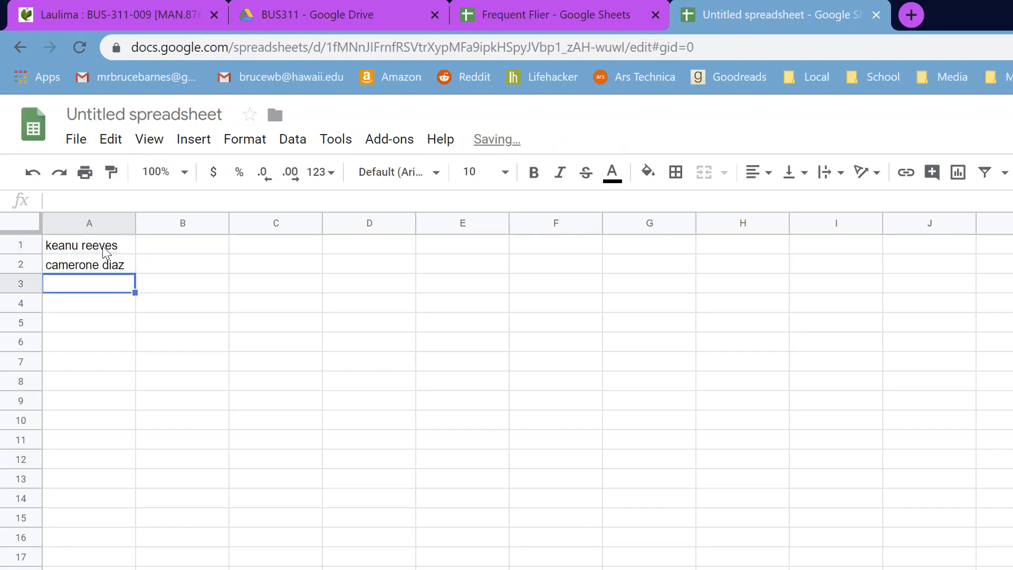
# Step: Visit the blank second worksheet, select its cell B13, and return to the first worksheet
pyautogui.click(55, 569)
pyautogui.click(204, 481)
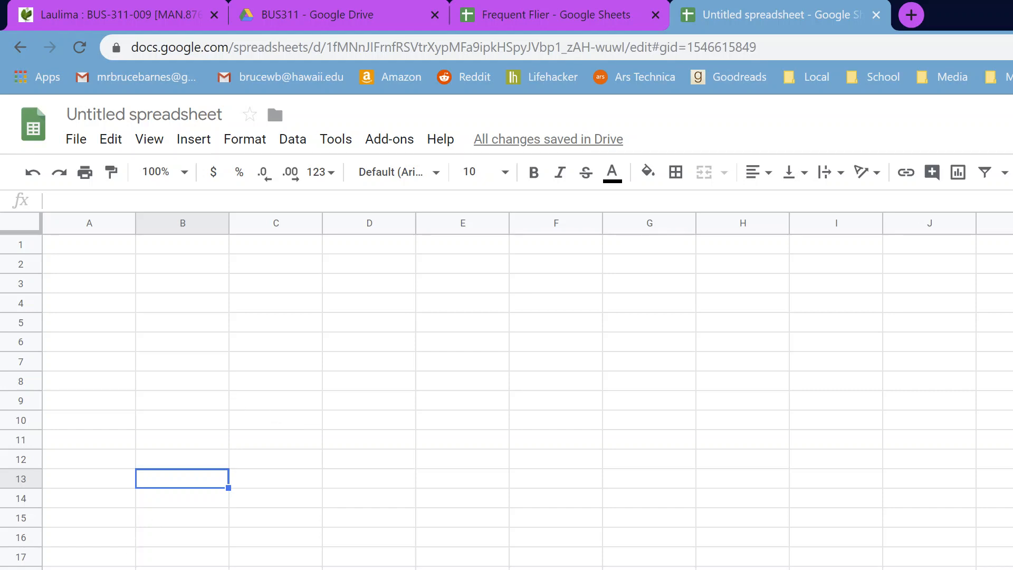
pyautogui.click(145, 569)
# Step: Rename the first worksheet
pyautogui.rightClick(145, 569)
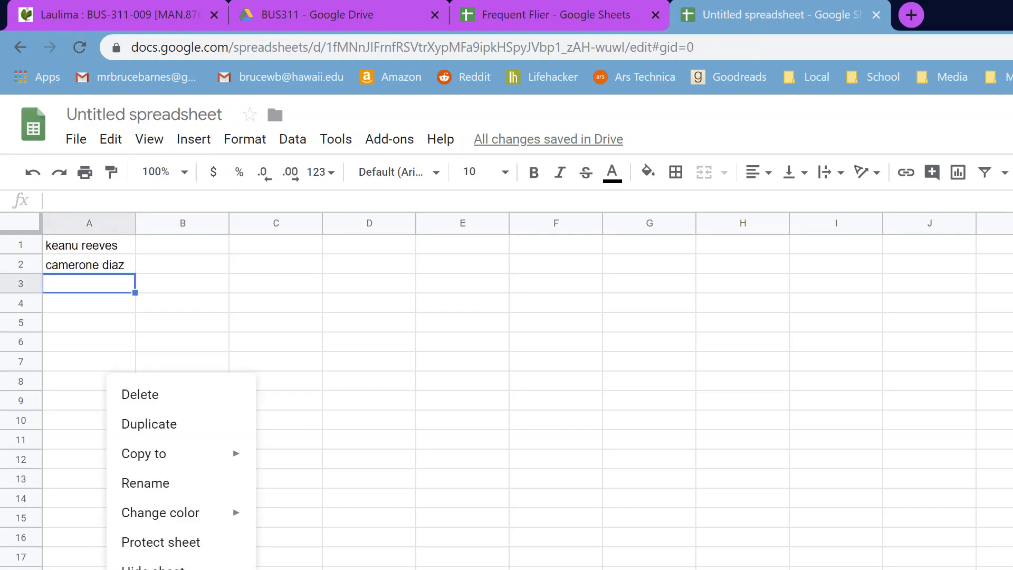
pyautogui.click(180, 484)
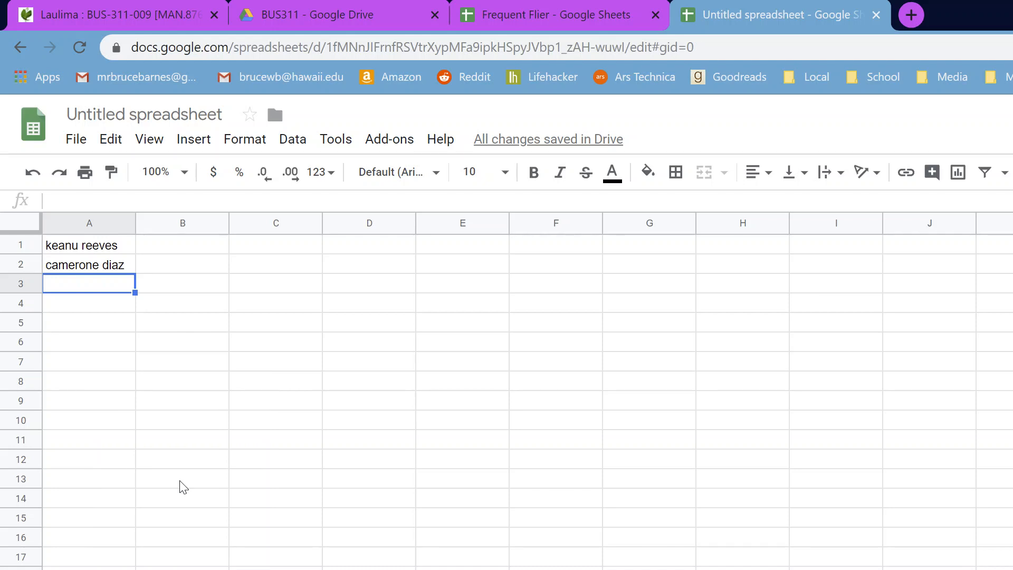
pyautogui.press('Return')
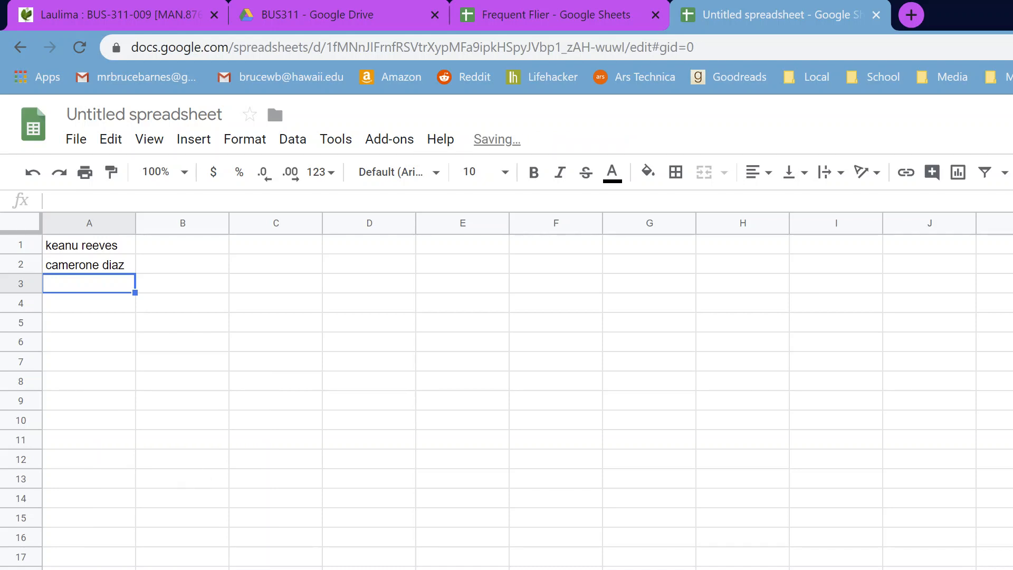
# Step: Select cell B2 and set the spreadsheet's zoom level to 150%
pyautogui.click(165, 270)
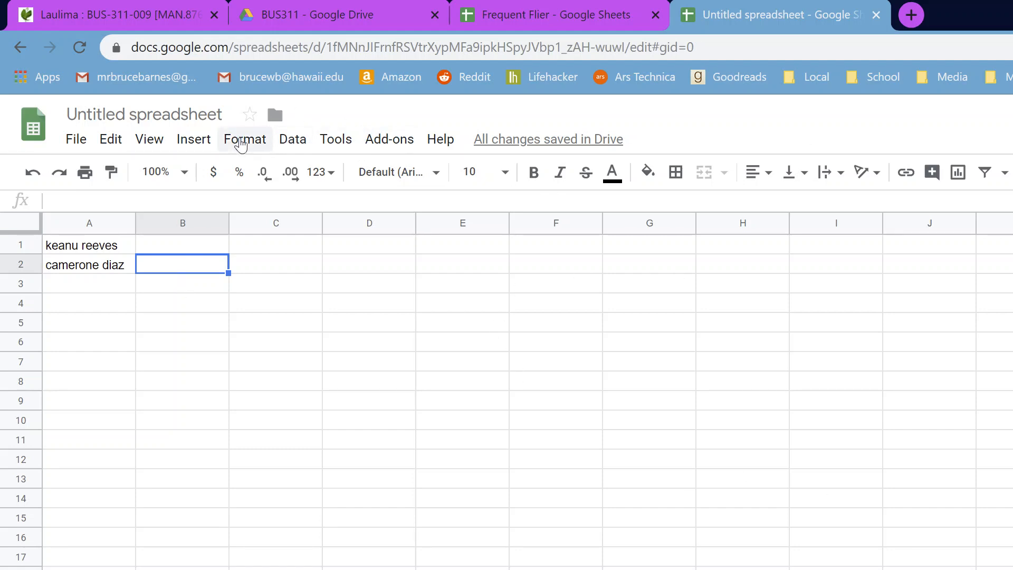
pyautogui.click(193, 139)
pyautogui.moveTo(286, 142)
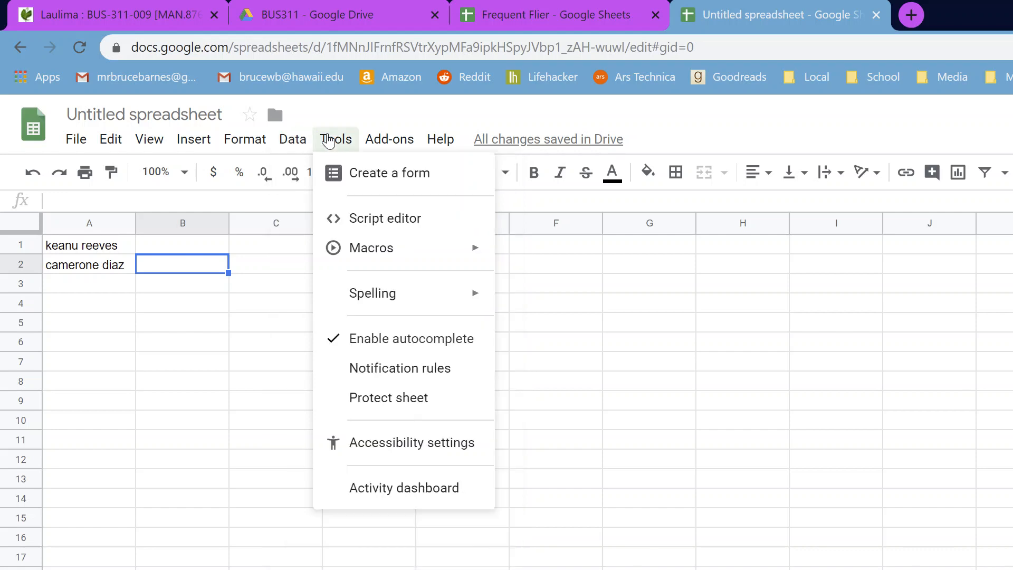
pyautogui.moveTo(143, 142)
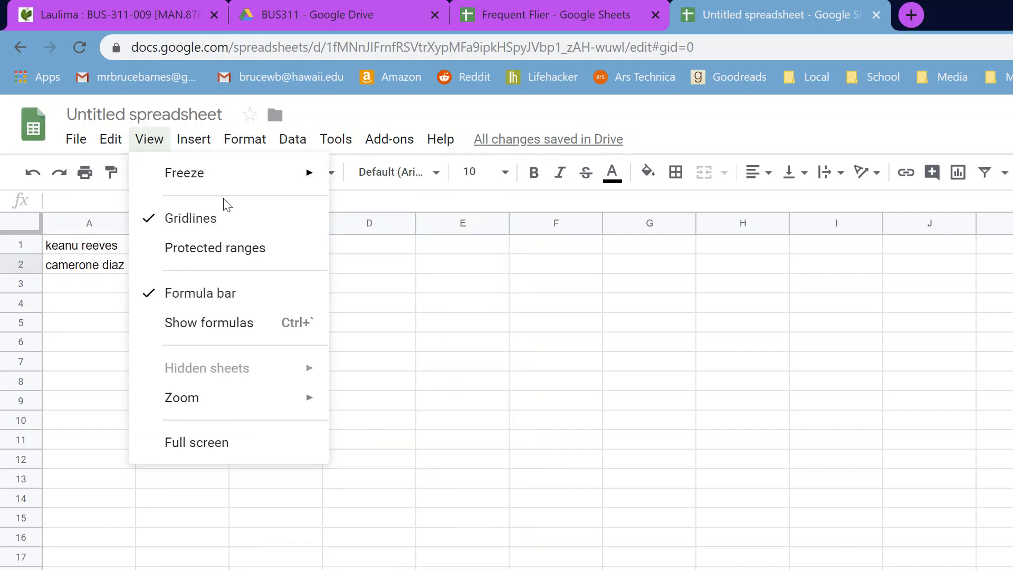
pyautogui.moveTo(262, 400)
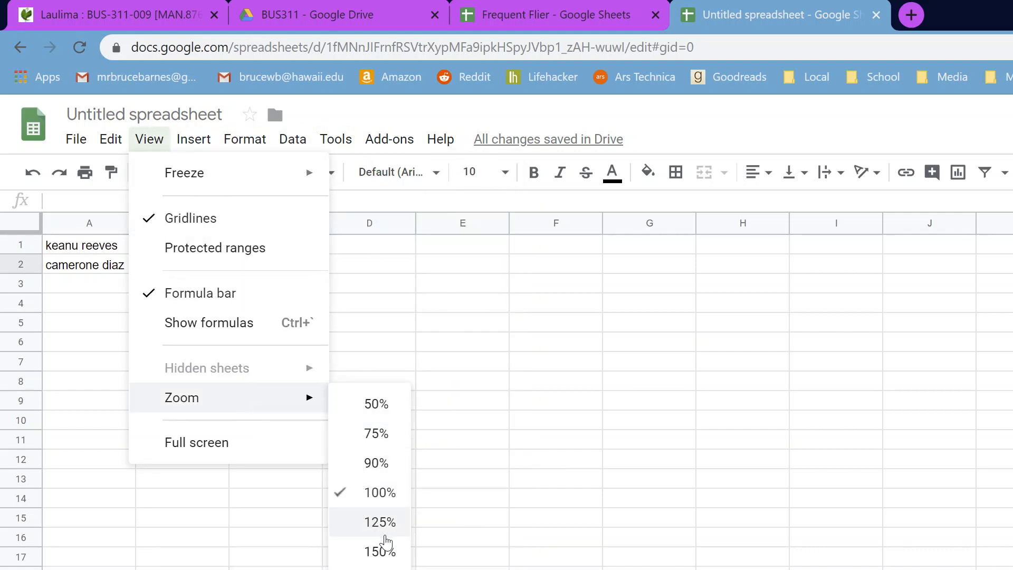
pyautogui.click(379, 550)
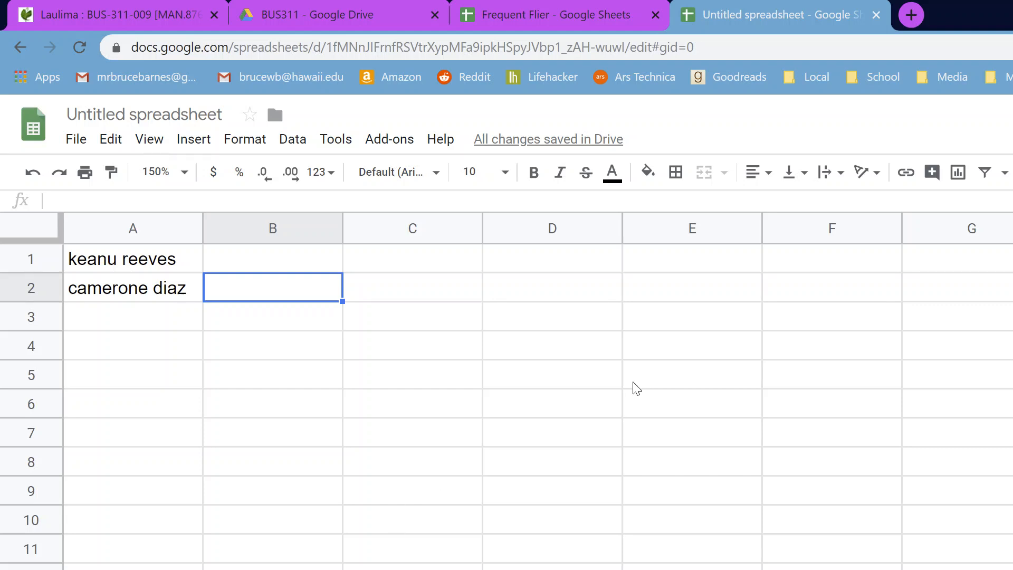
# Step: Increase the height of the formula bar and set the font size of cell B2 to 18
pyautogui.moveTo(585, 210); pyautogui.dragTo(585, 253)
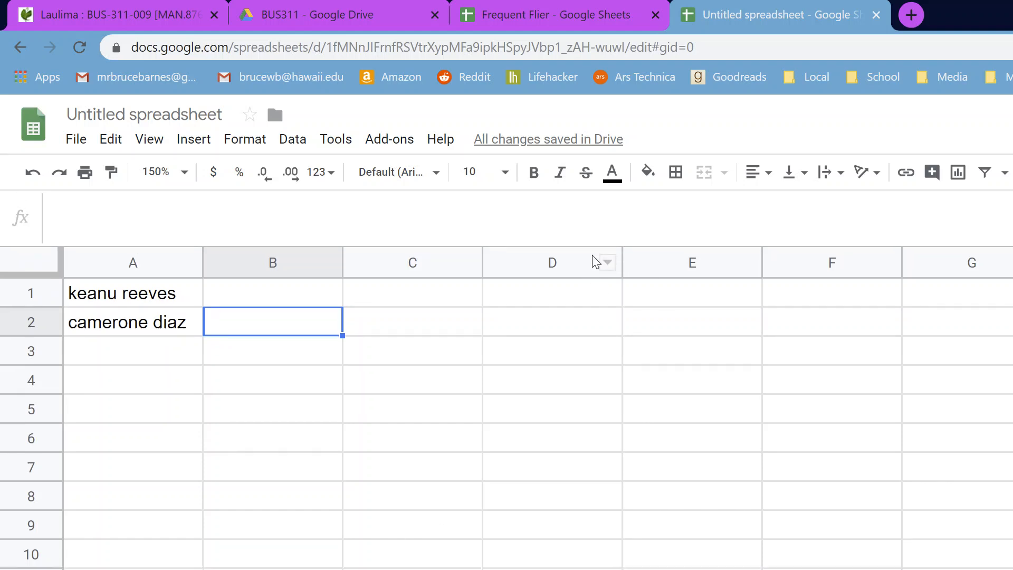
pyautogui.click(506, 172)
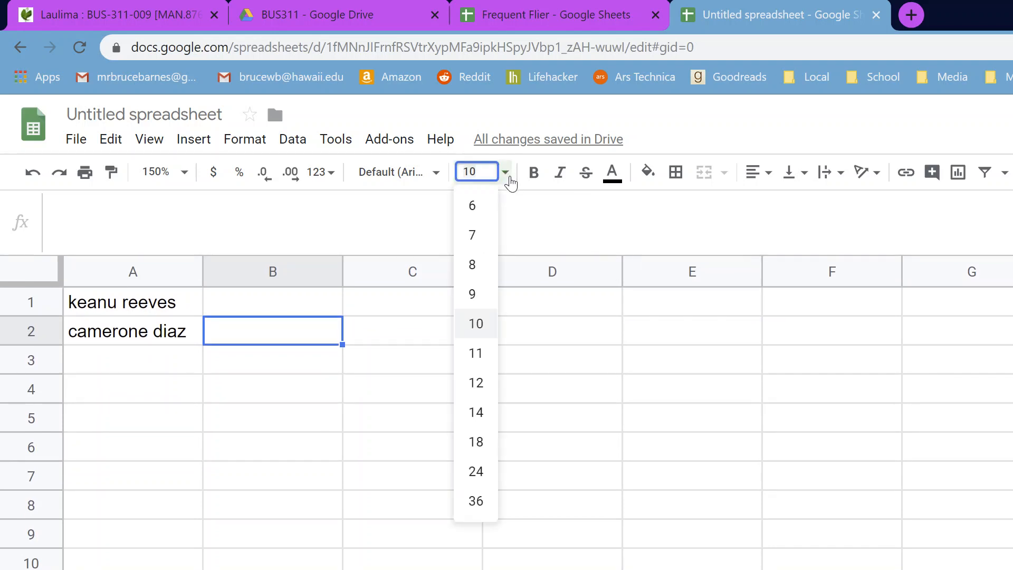
pyautogui.click(477, 442)
pyautogui.click(149, 139)
pyautogui.press('Escape')
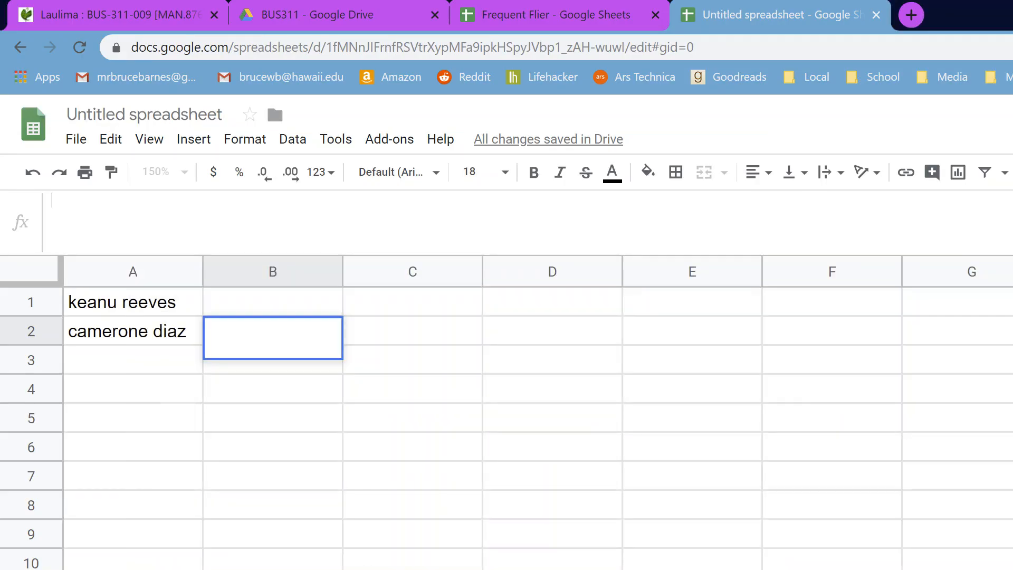
pyautogui.click(435, 391)
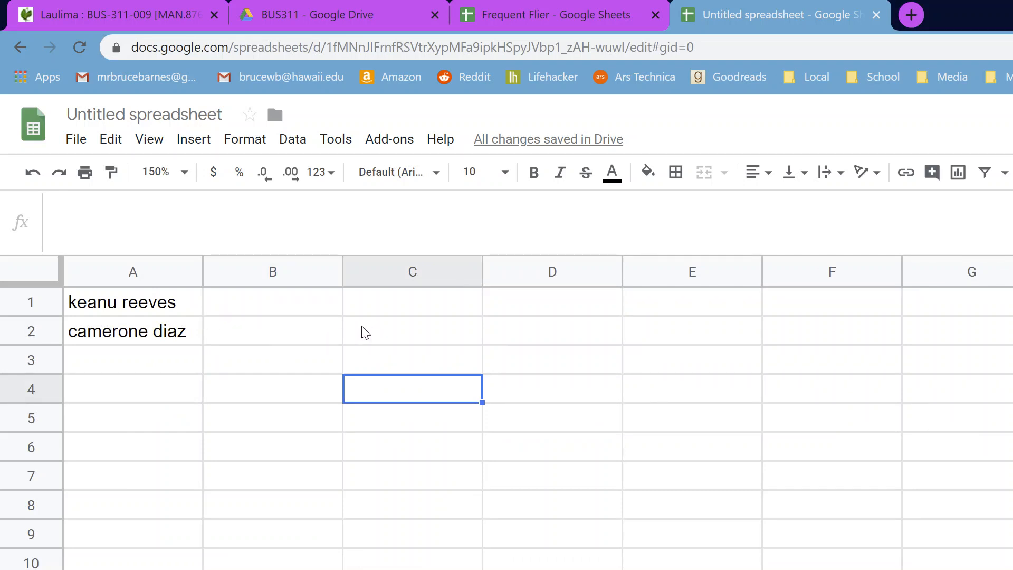
# Step: Enter the reference formula =A2 in cell C2 and again in cell C3
pyautogui.click(396, 337)
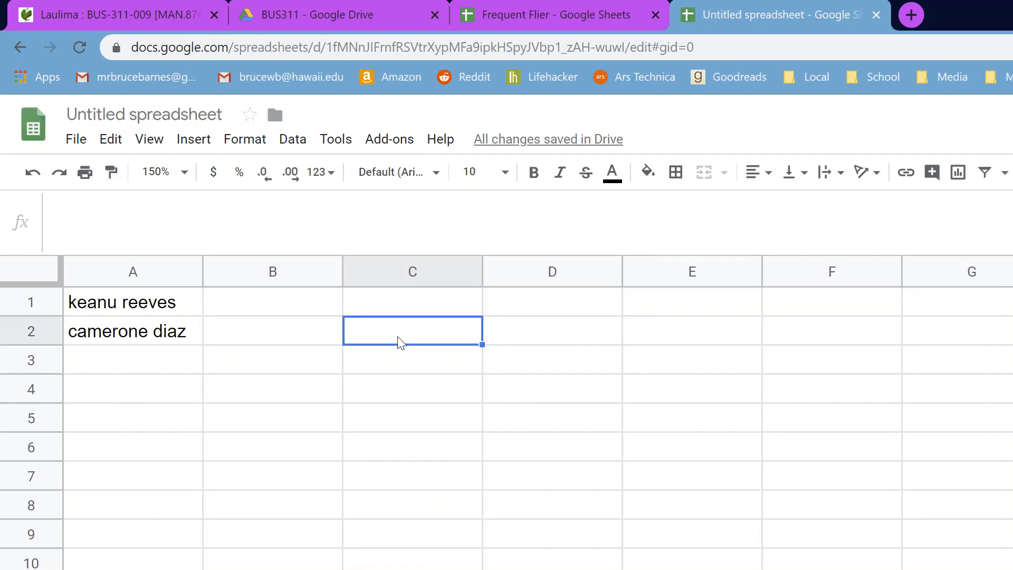
pyautogui.write('=')
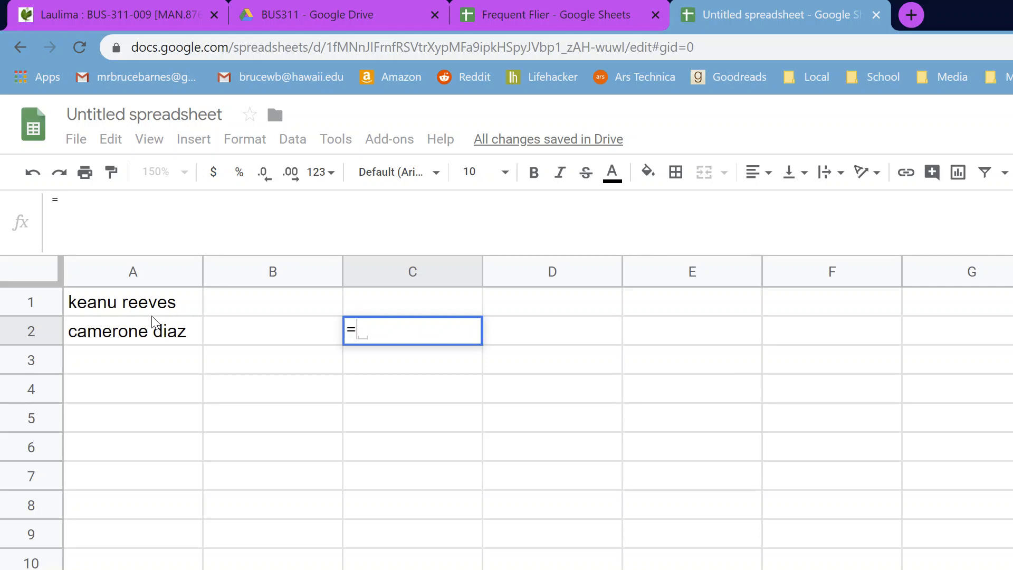
pyautogui.click(143, 335)
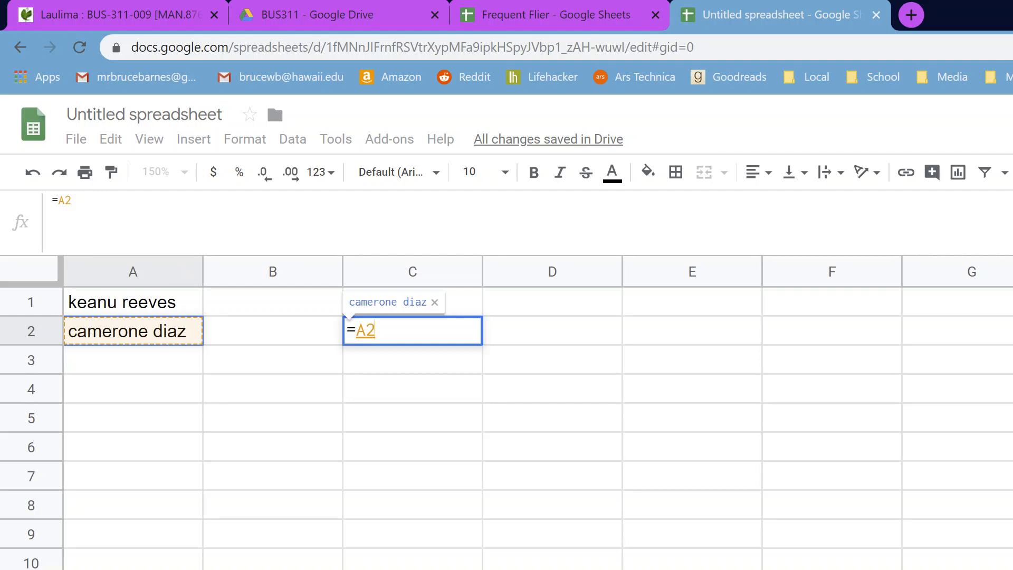
pyautogui.press('Return')
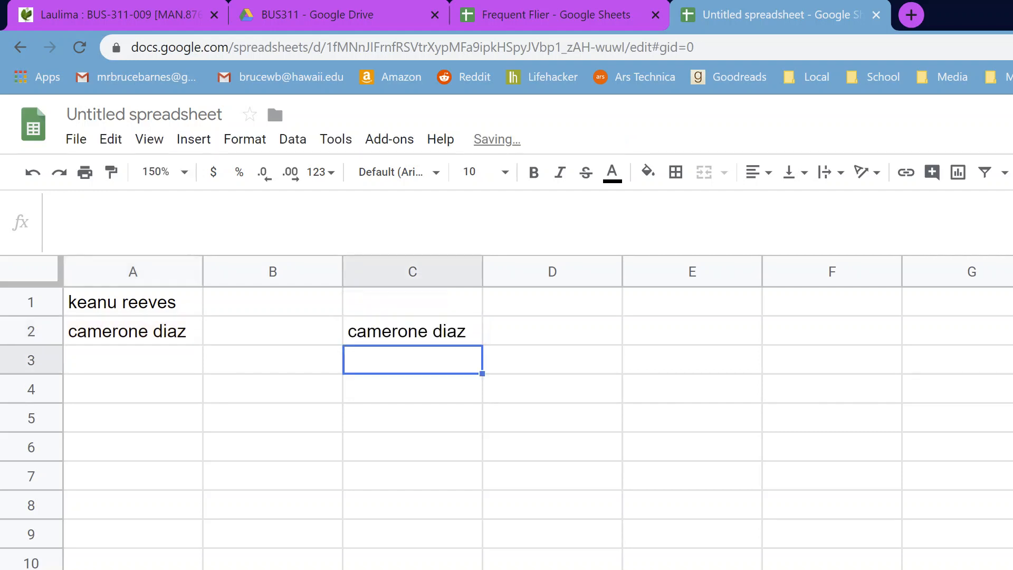
pyautogui.write('=a2')
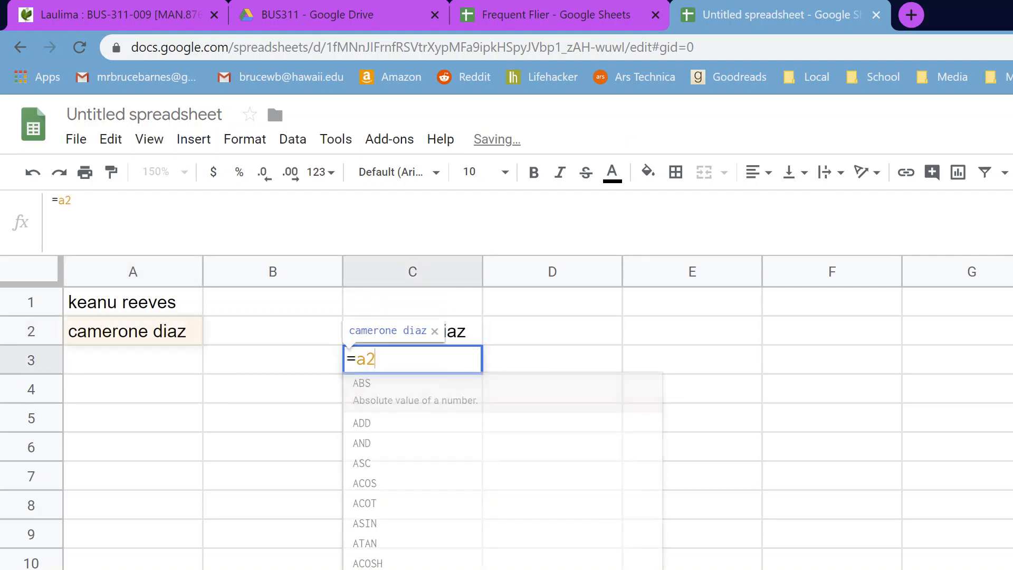
pyautogui.press('Return')
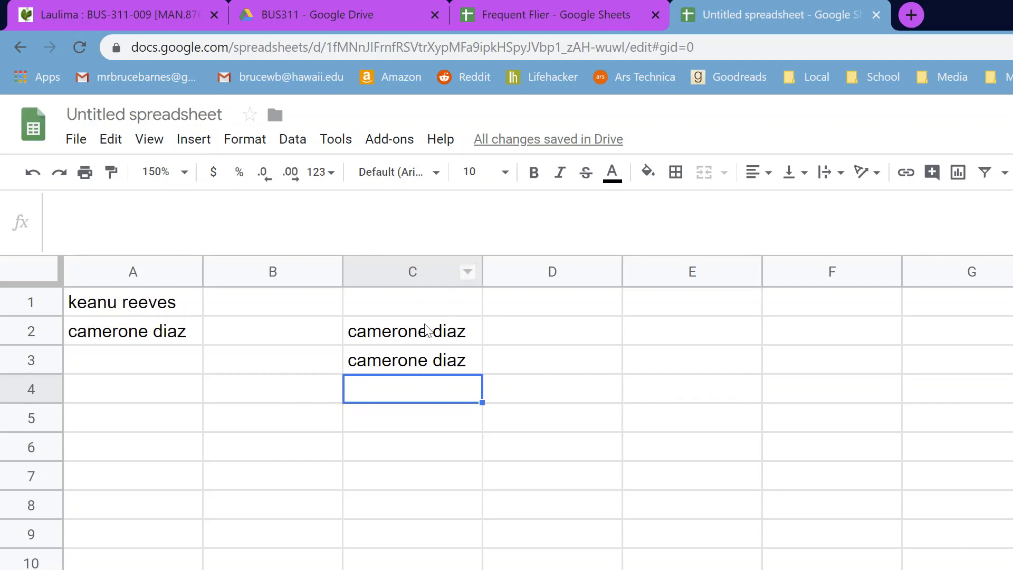
# Step: Correct the spelling of the name in cell A2 to "cameron diaz"
pyautogui.click(113, 336)
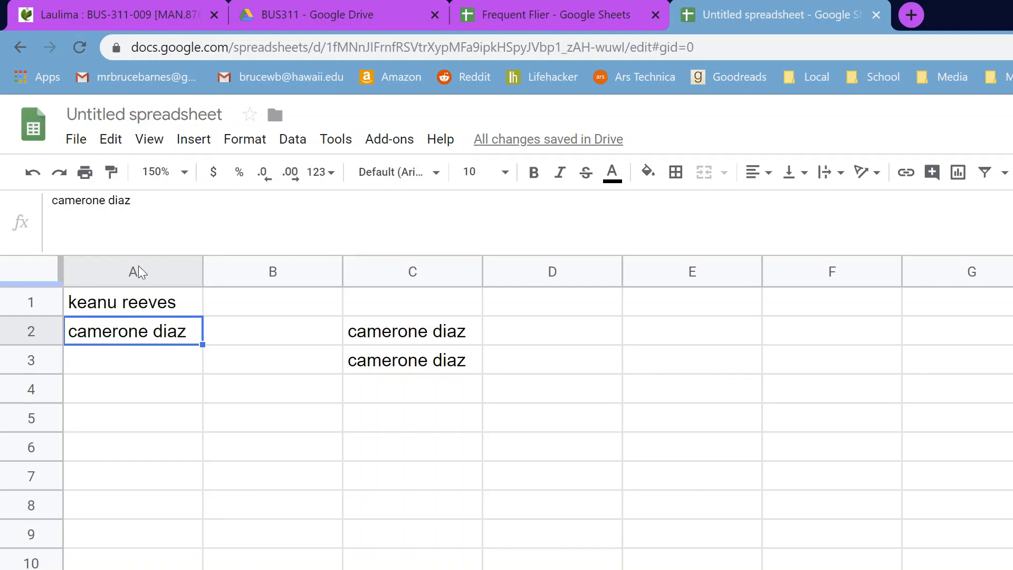
pyautogui.click(104, 200)
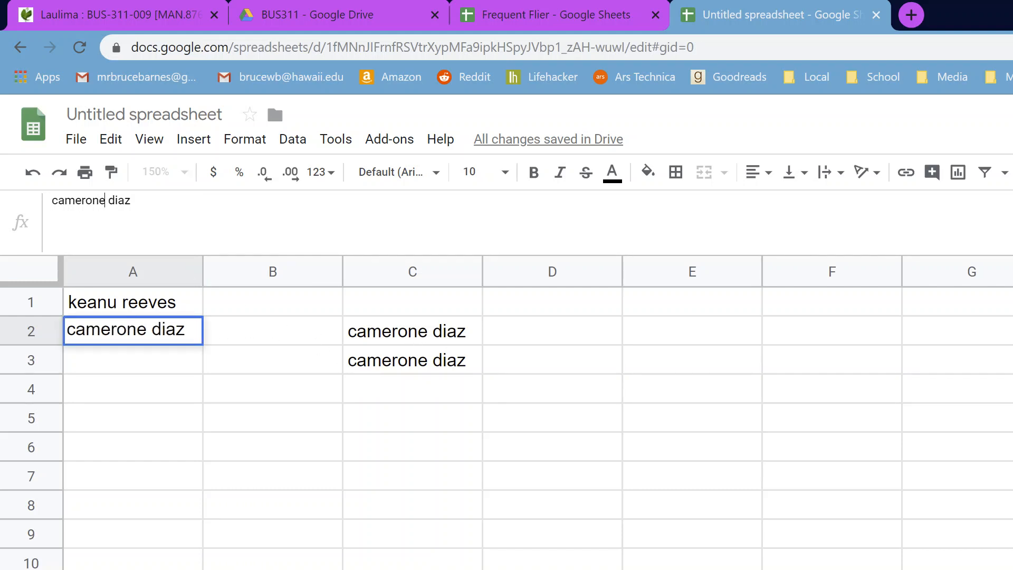
pyautogui.press('BackSpace')
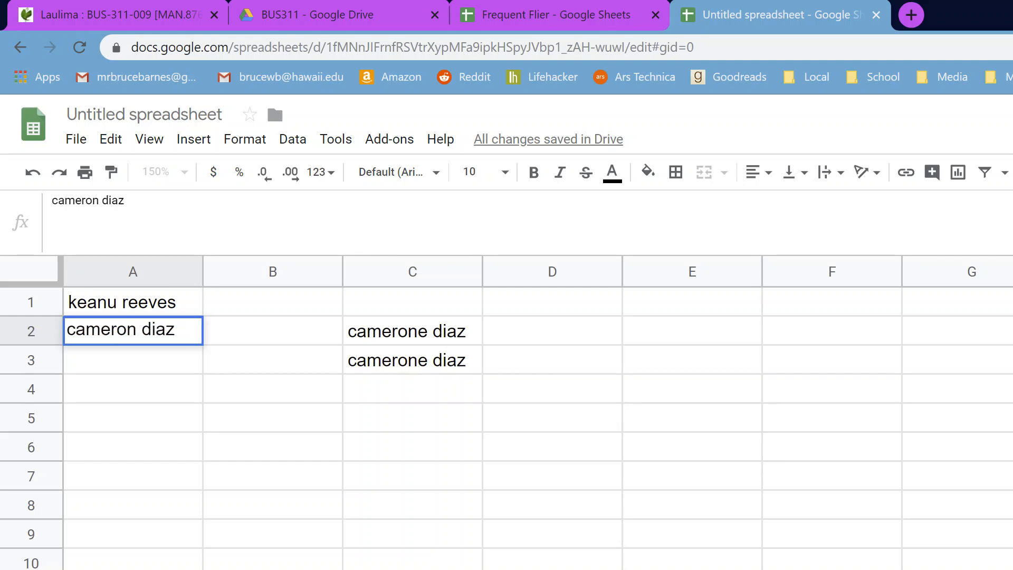
pyautogui.press('Return')
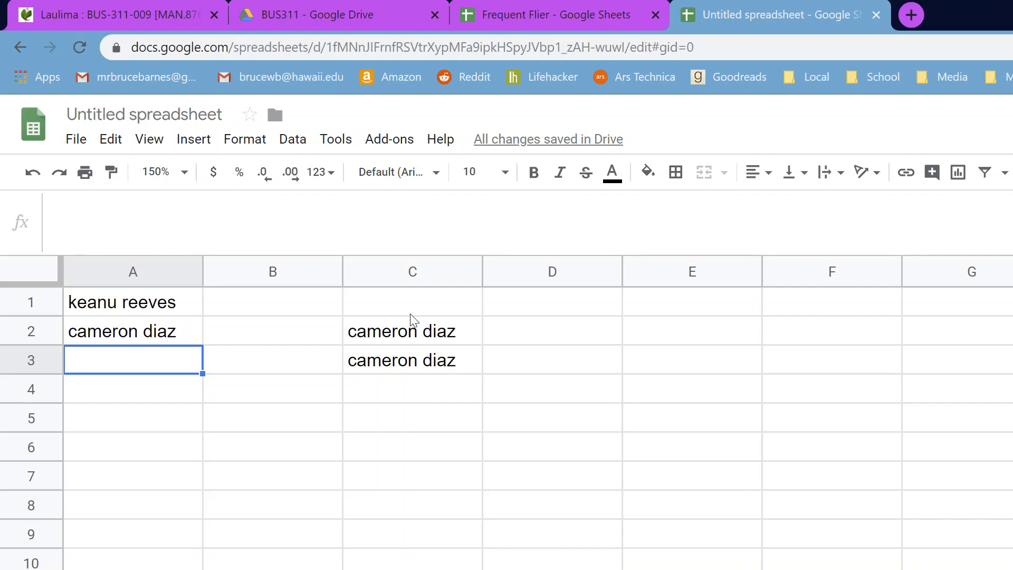
# Step: Fill the formula from C3 across into D3 and inspect the copied reference
pyautogui.click(435, 364)
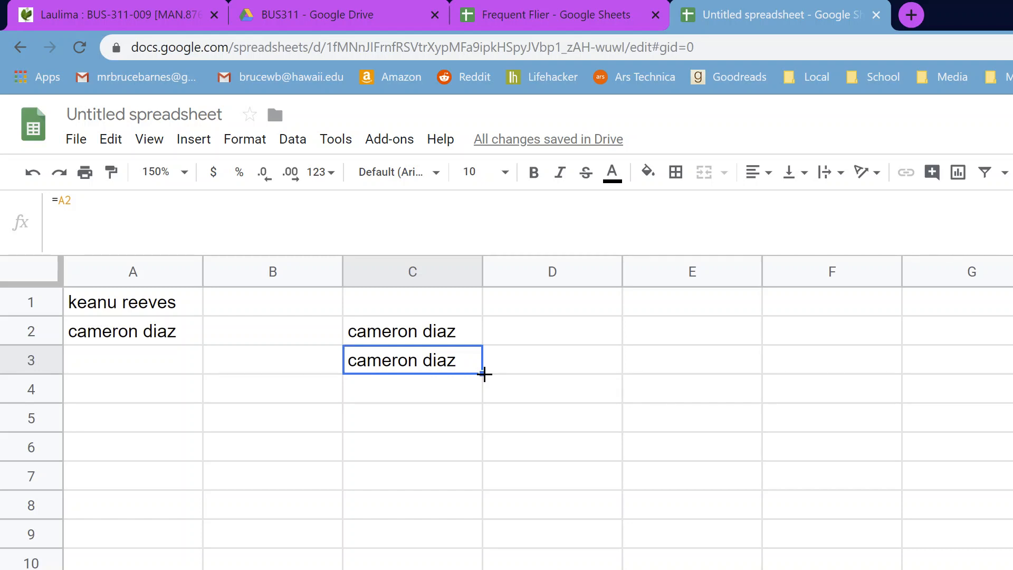
pyautogui.moveTo(484, 375); pyautogui.dragTo(591, 369)
pyautogui.click(583, 417)
pyautogui.click(556, 369)
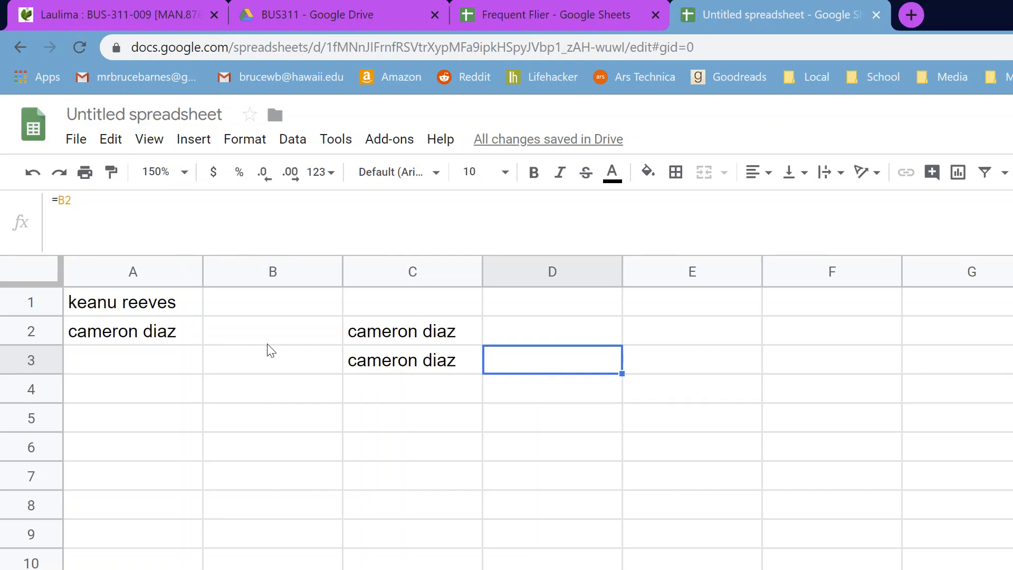
# Step: Fill the formula from C3 down into C4 and inspect the copied reference
pyautogui.click(447, 371)
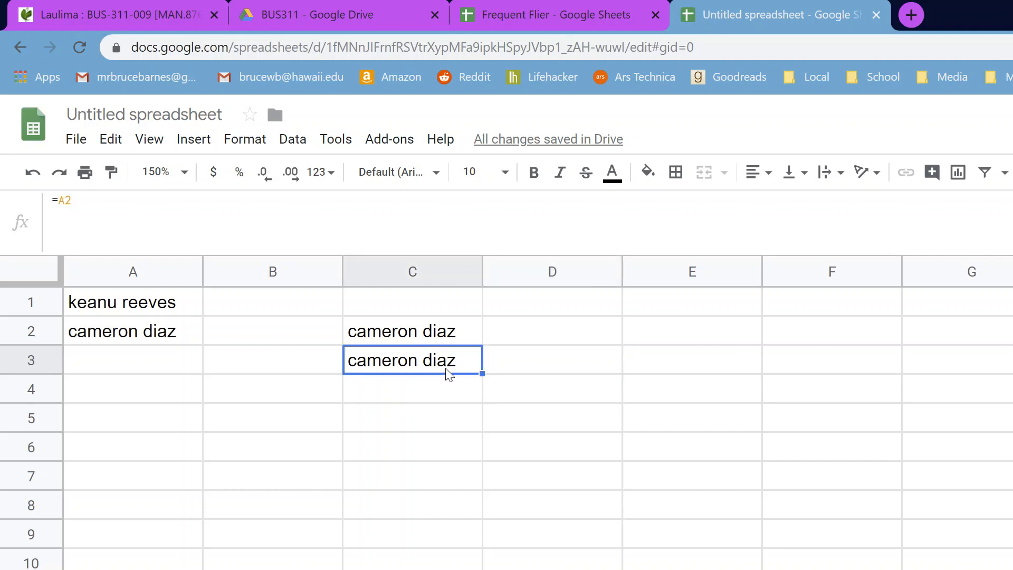
pyautogui.moveTo(482, 372); pyautogui.dragTo(484, 400)
pyautogui.click(151, 357)
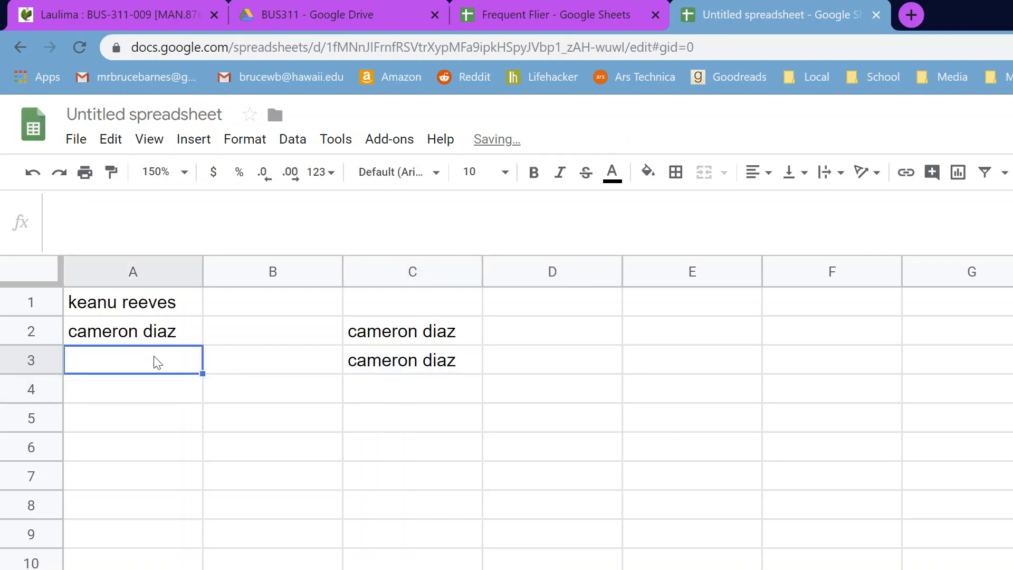
pyautogui.click(396, 370)
pyautogui.click(398, 389)
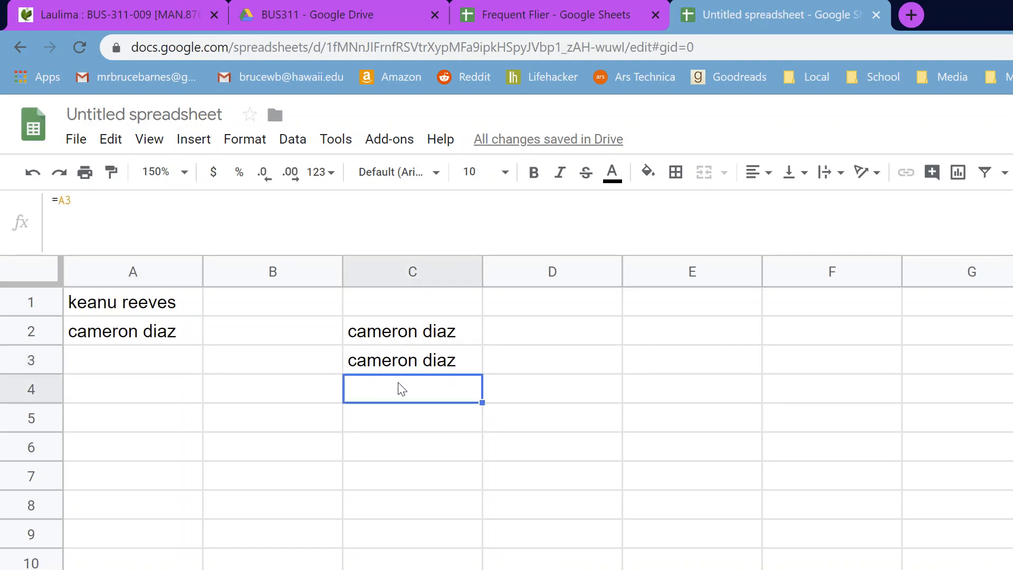
# Step: Compare the references in C3 and D3, and make the reference in C3 absolute as =$A$2
pyautogui.click(417, 371)
pyautogui.click(562, 376)
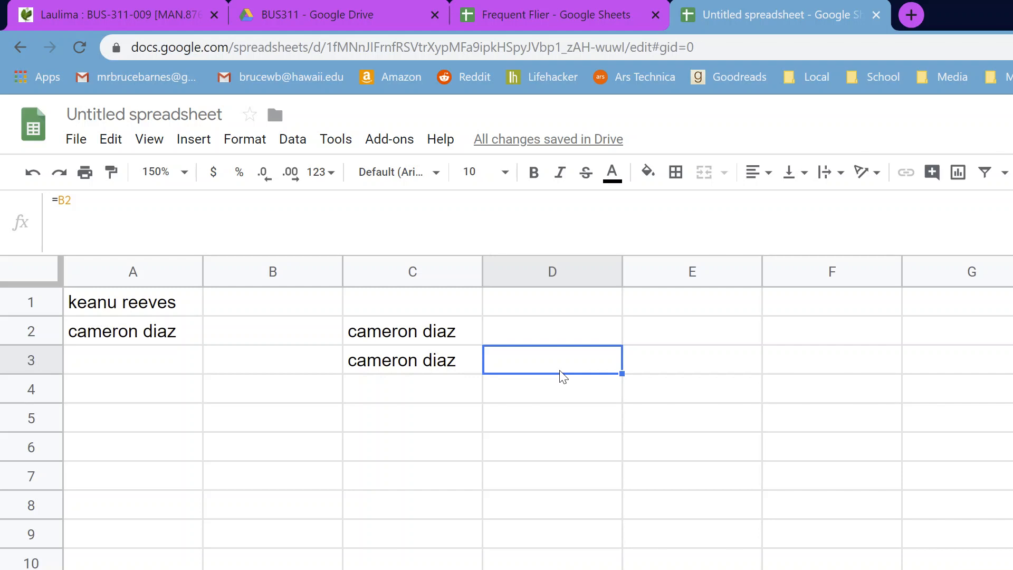
pyautogui.click(454, 362)
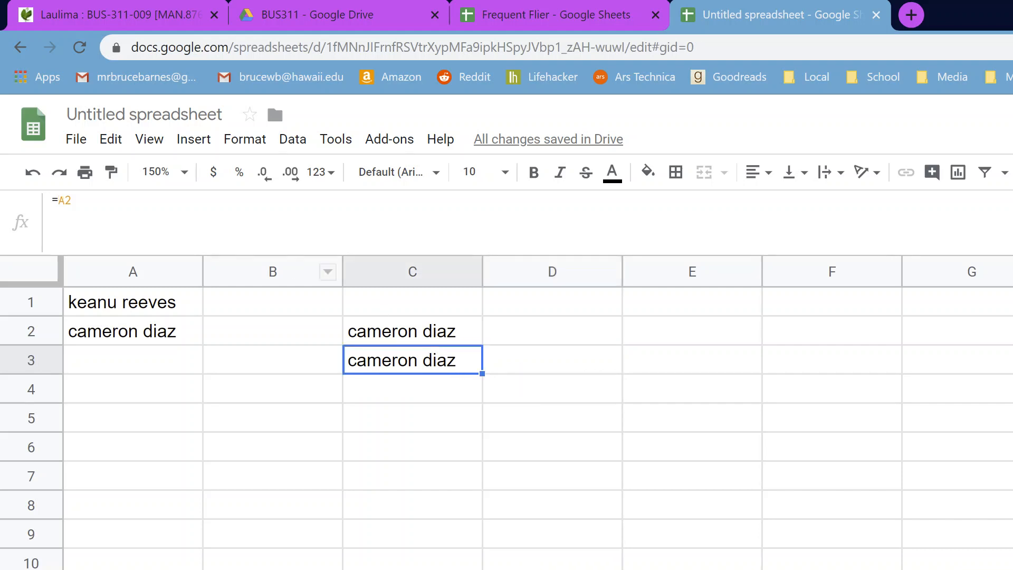
pyautogui.click(59, 200)
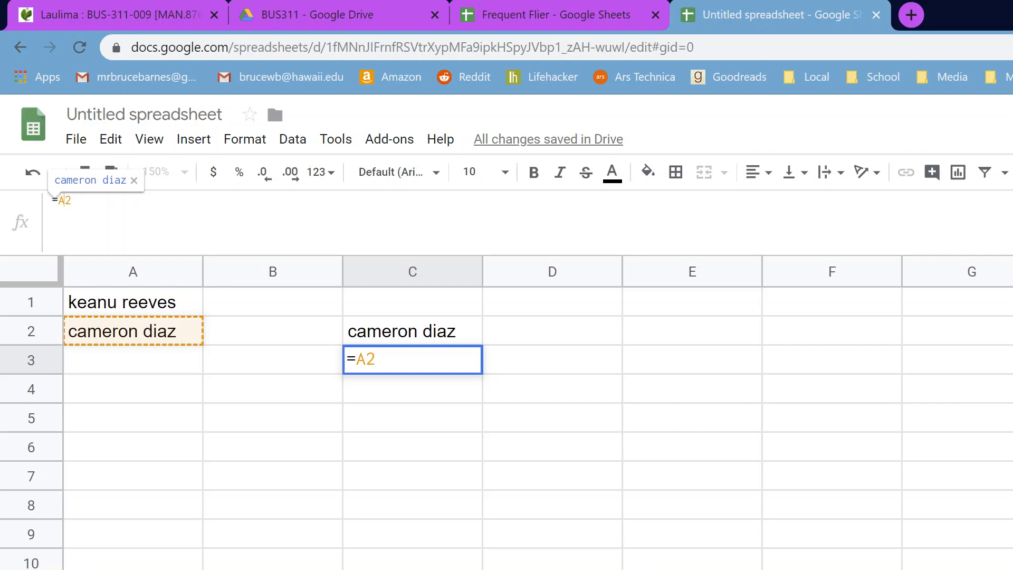
pyautogui.press('F4')
pyautogui.press('Return')
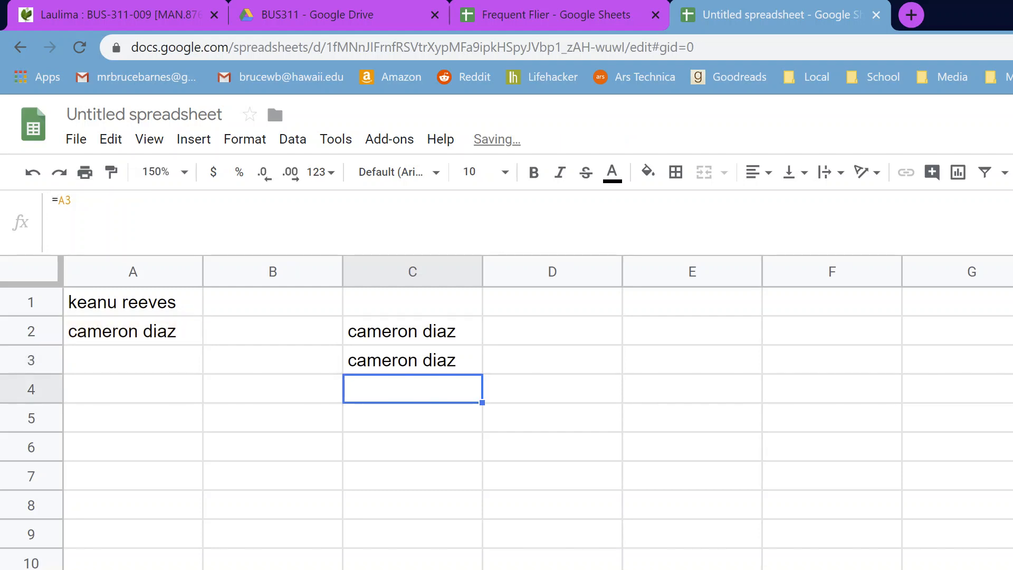
# Step: Fill the relative formula from C2 into D2, and fill the absolute formula from C3 across row 3 through column G
pyautogui.click(436, 335)
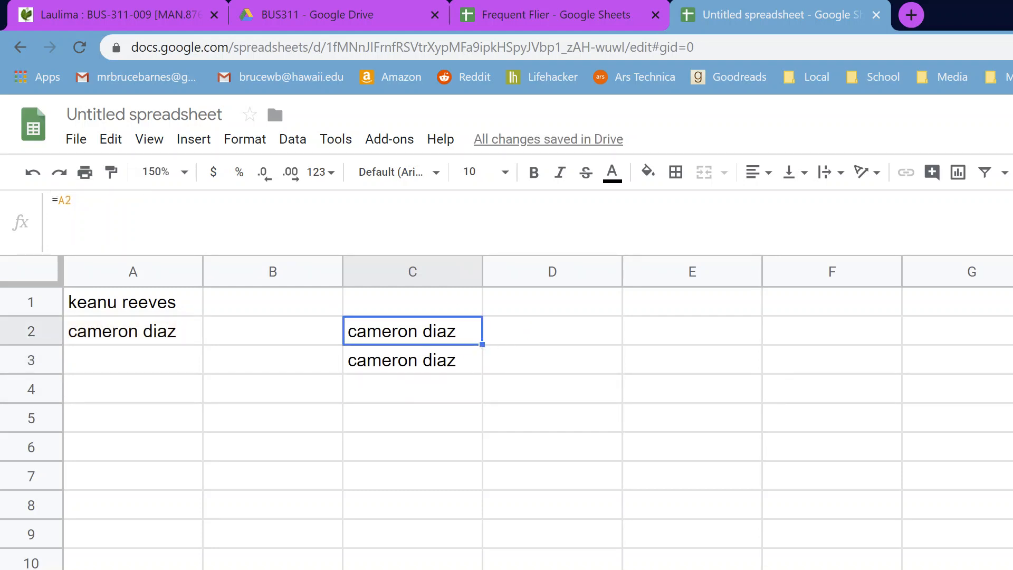
pyautogui.moveTo(482, 344); pyautogui.dragTo(584, 348)
pyautogui.click(438, 364)
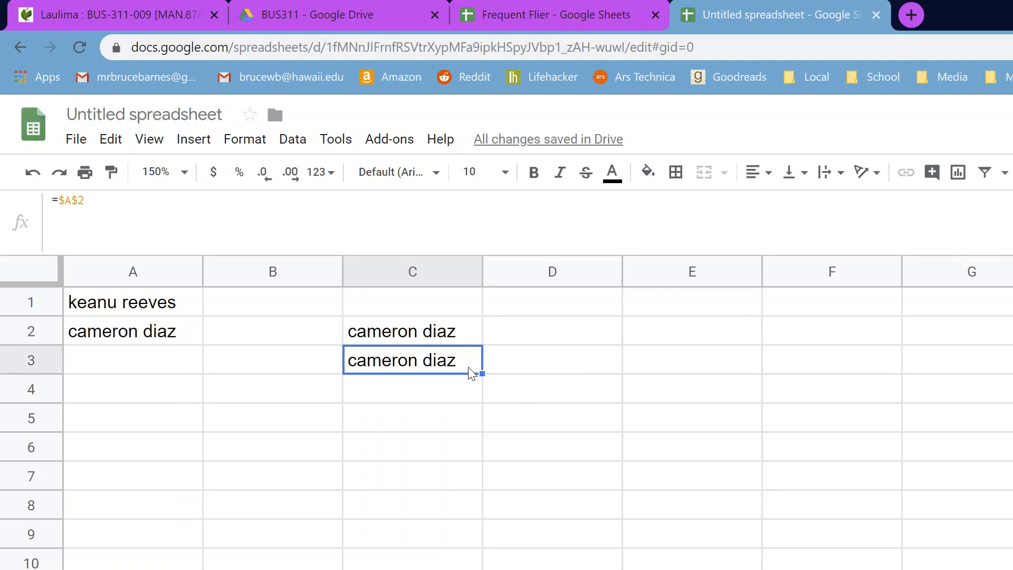
pyautogui.moveTo(482, 373); pyautogui.dragTo(977, 444)
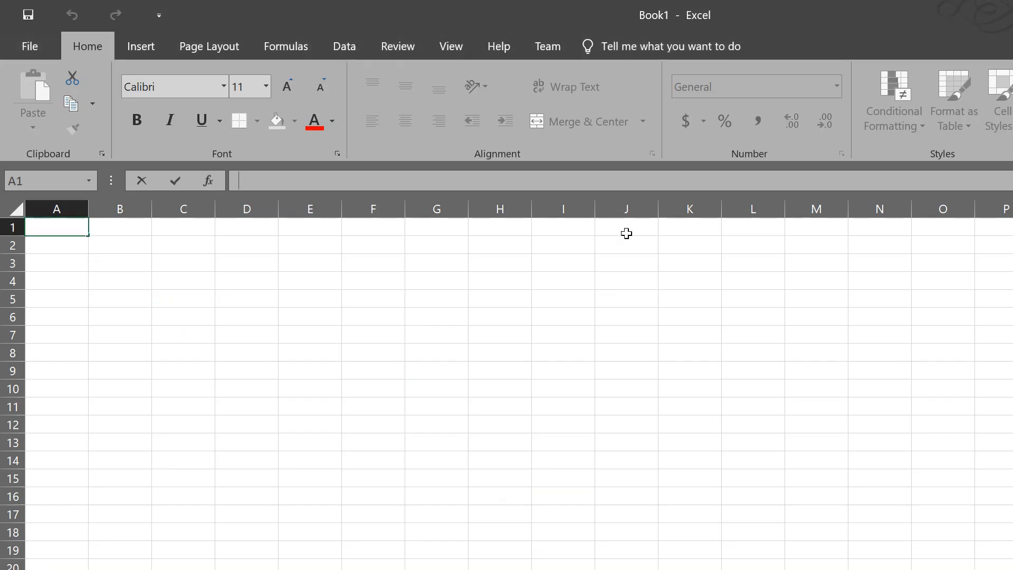
pyautogui.click(457, 45)
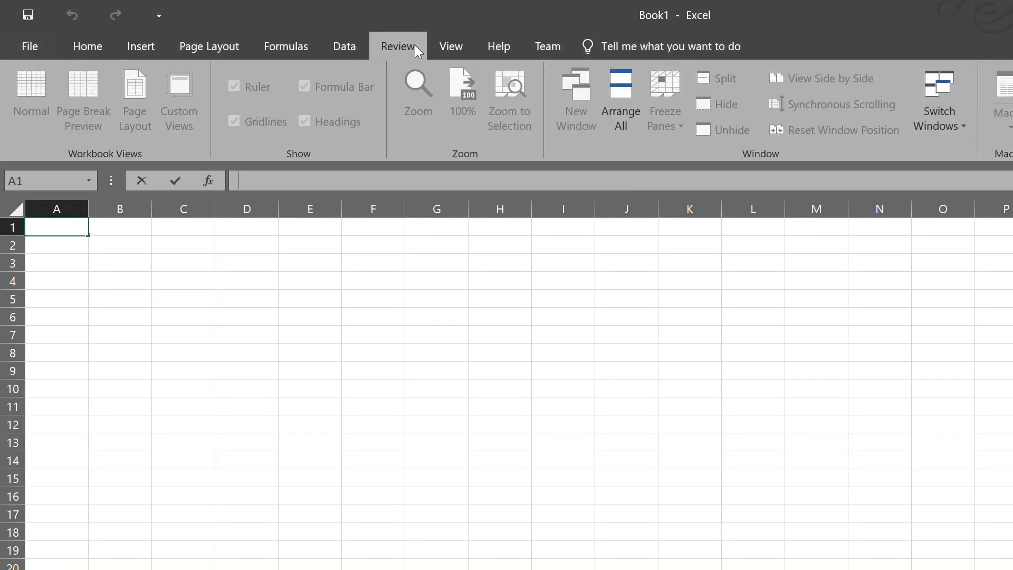
pyautogui.click(414, 46)
pyautogui.click(359, 46)
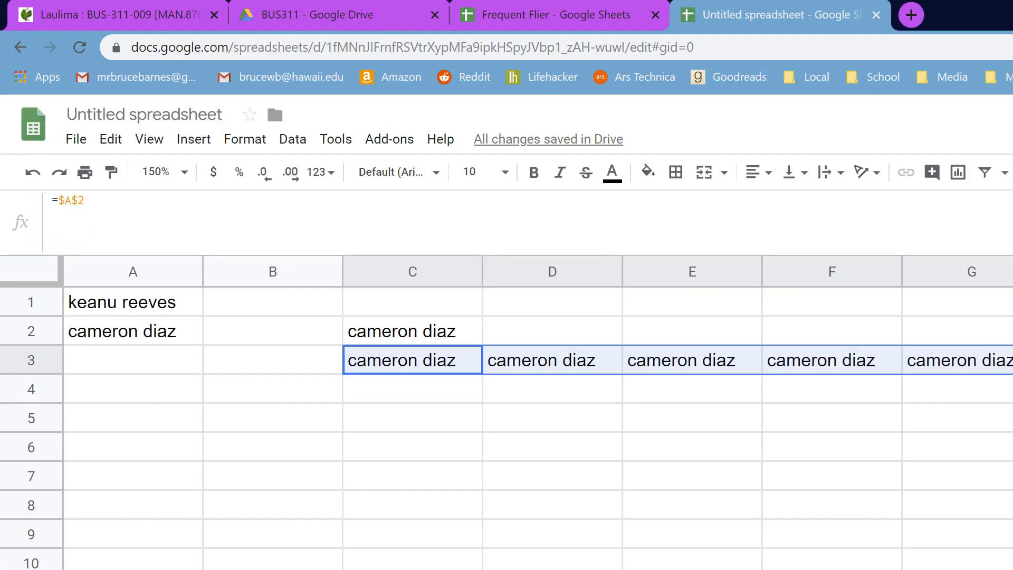
# Step: Enter the reference formula =A1 in C1, fill it down into C2, and inspect the absolute reference in D3
pyautogui.click(702, 416)
pyautogui.click(448, 334)
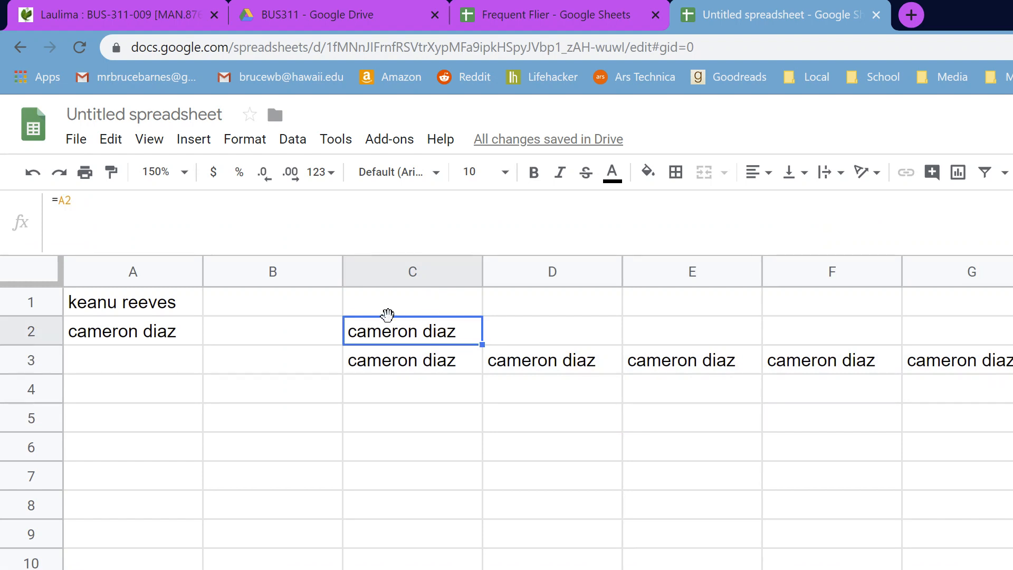
pyautogui.click(400, 312)
pyautogui.write('=')
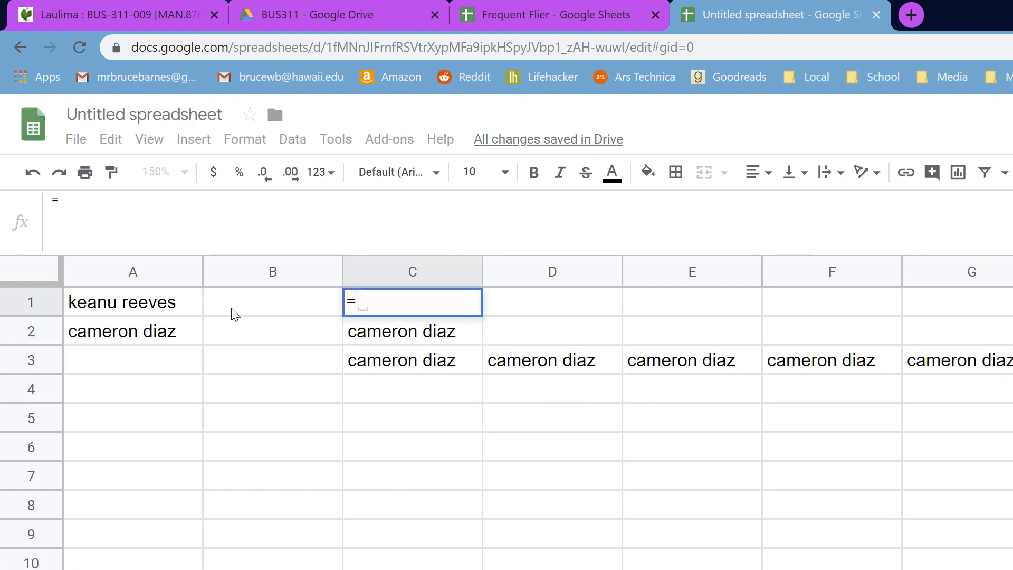
pyautogui.click(154, 303)
pyautogui.press('Return')
pyautogui.click(448, 307)
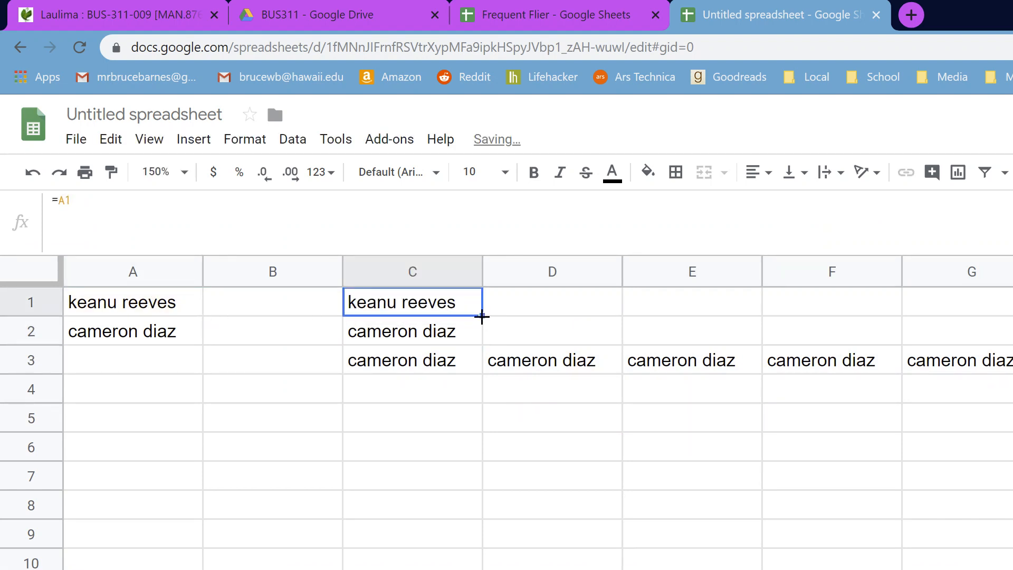
pyautogui.moveTo(481, 316); pyautogui.dragTo(482, 345)
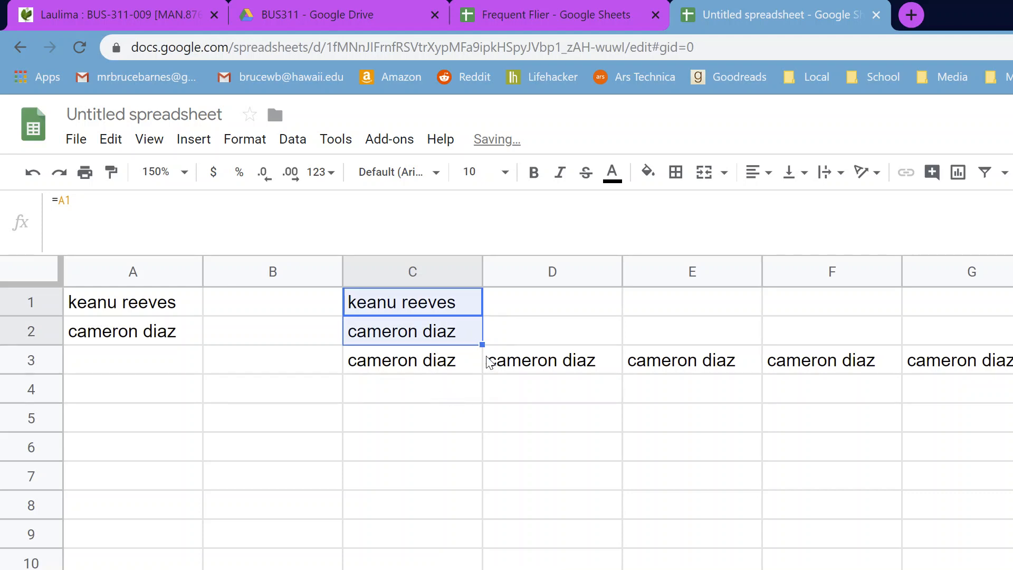
pyautogui.click(417, 446)
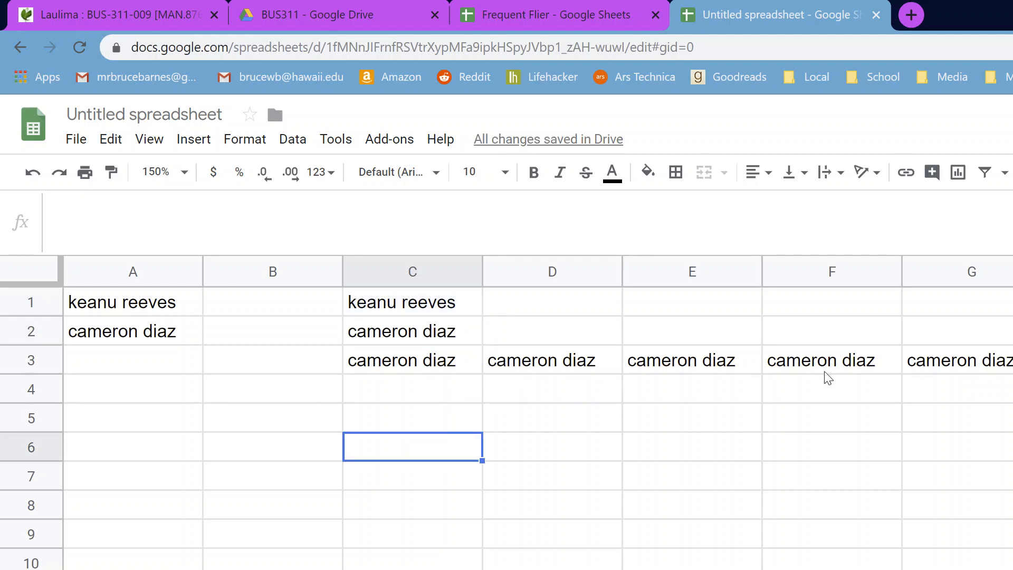
pyautogui.click(570, 359)
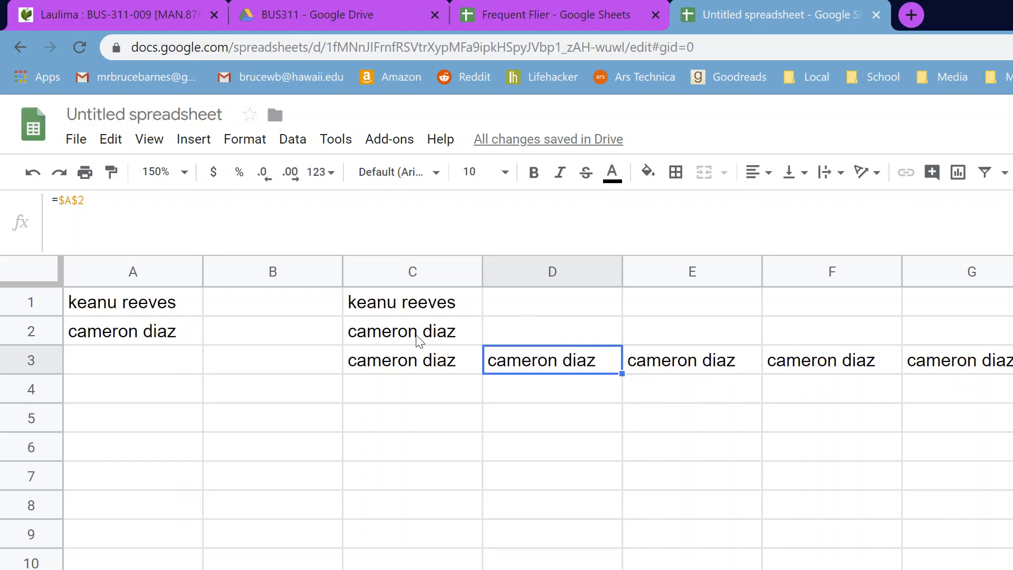
# Step: Enter "sandra bullock", "cardi b" and "emma watson" in cells A3 to A5
pyautogui.click(162, 366)
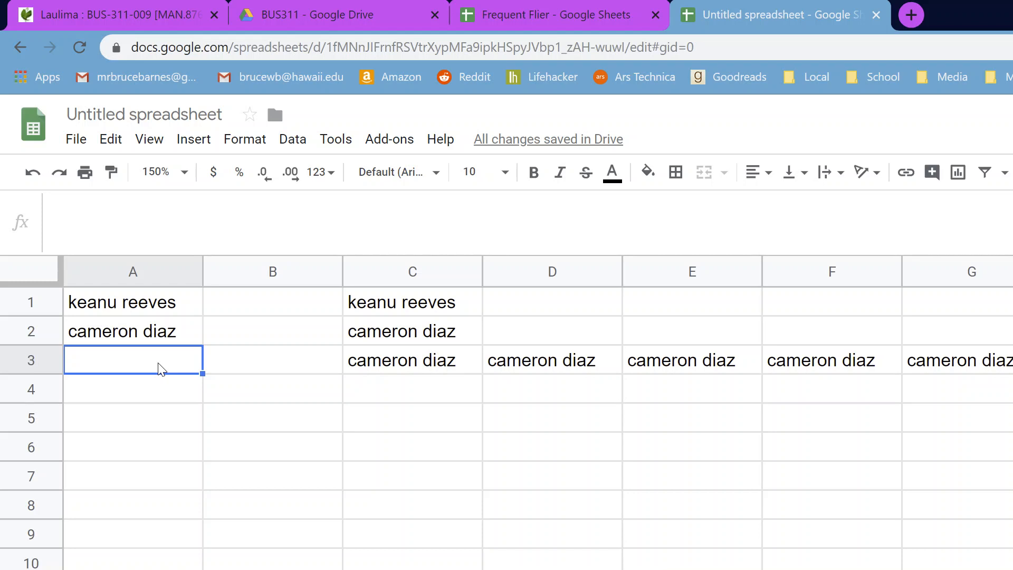
pyautogui.write('sandra bullock')
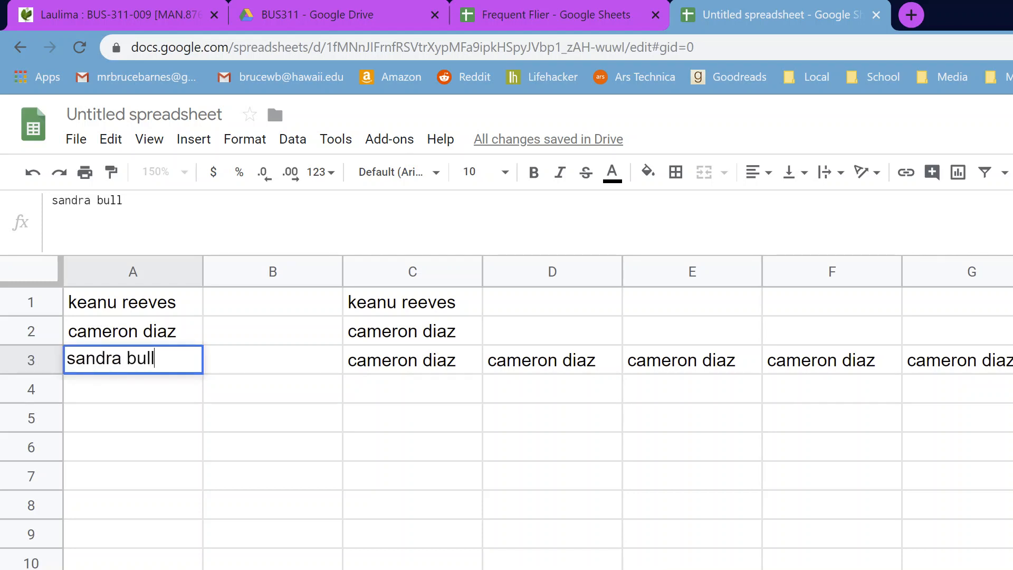
pyautogui.press('Return')
pyautogui.write('cardi')
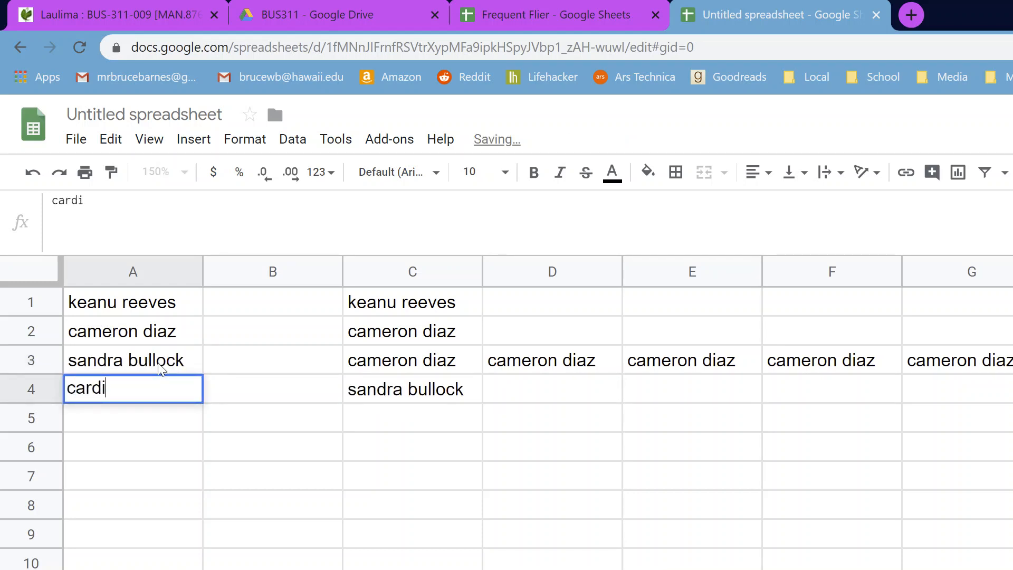
pyautogui.write(' b')
pyautogui.press('Return')
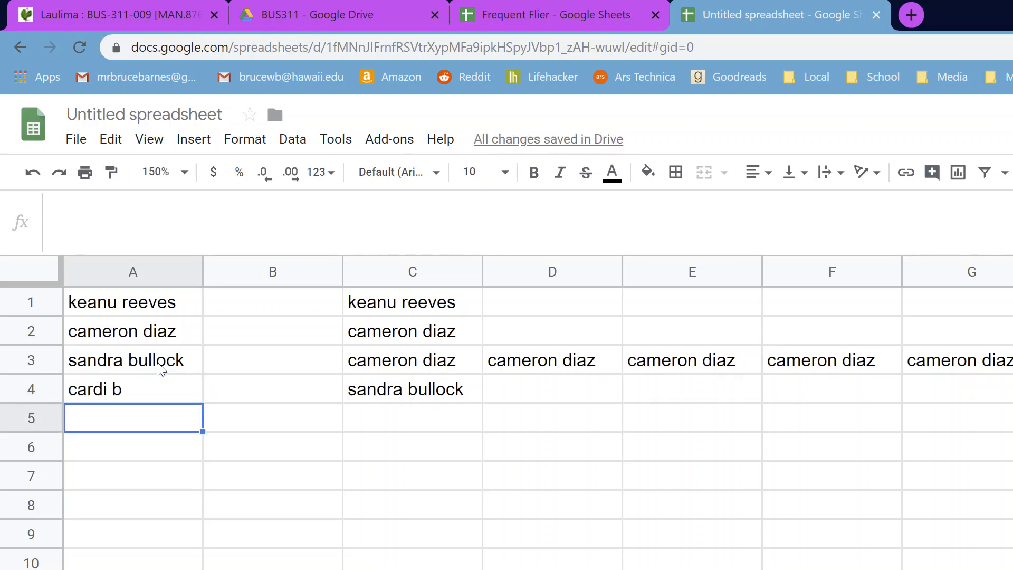
pyautogui.write('emma watson')
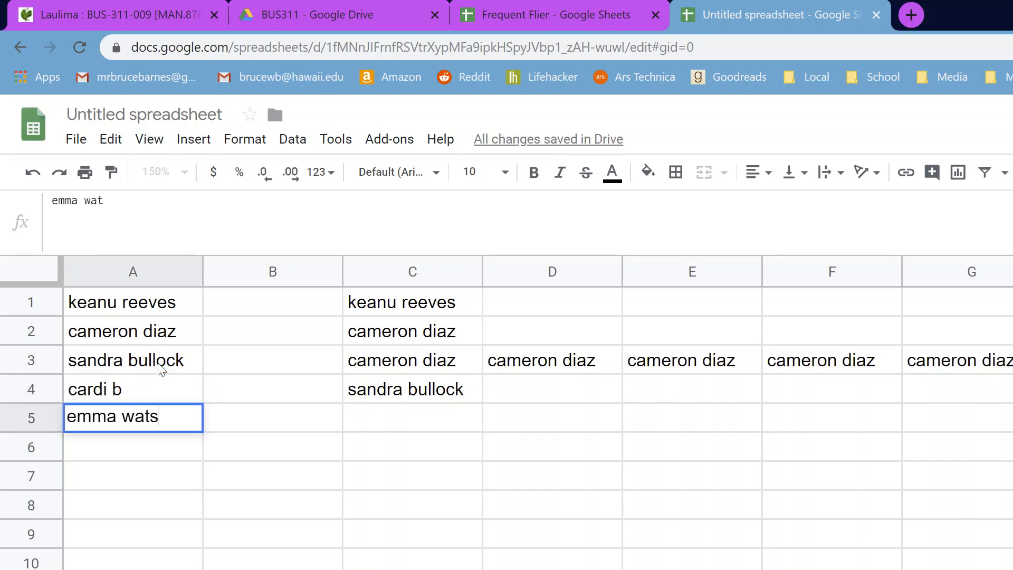
pyautogui.press('Return')
# Step: Clear all reference formulas in rows 1 to 5 from column C through column G
pyautogui.click(401, 302)
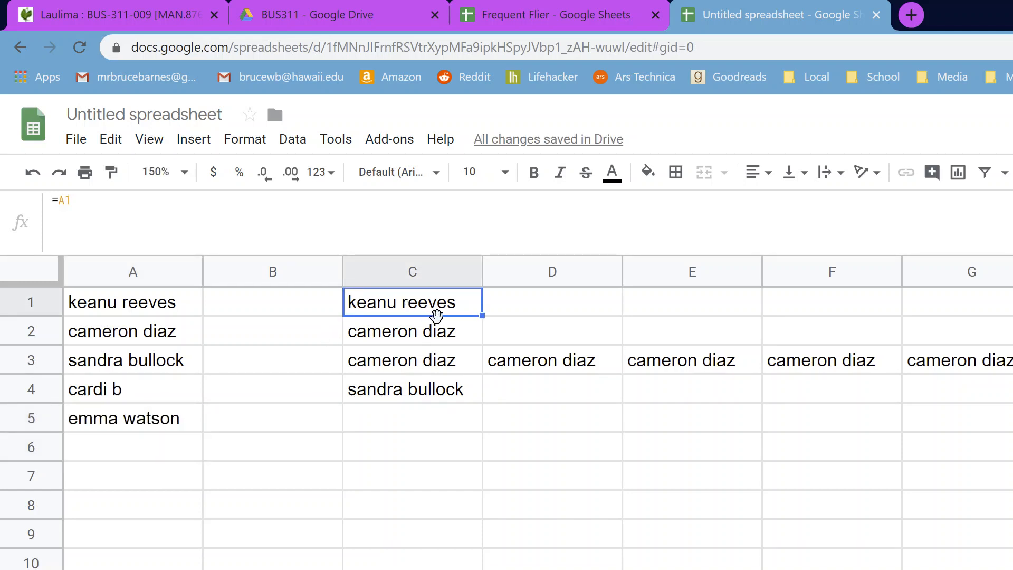
pyautogui.moveTo(431, 313); pyautogui.dragTo(1011, 417)
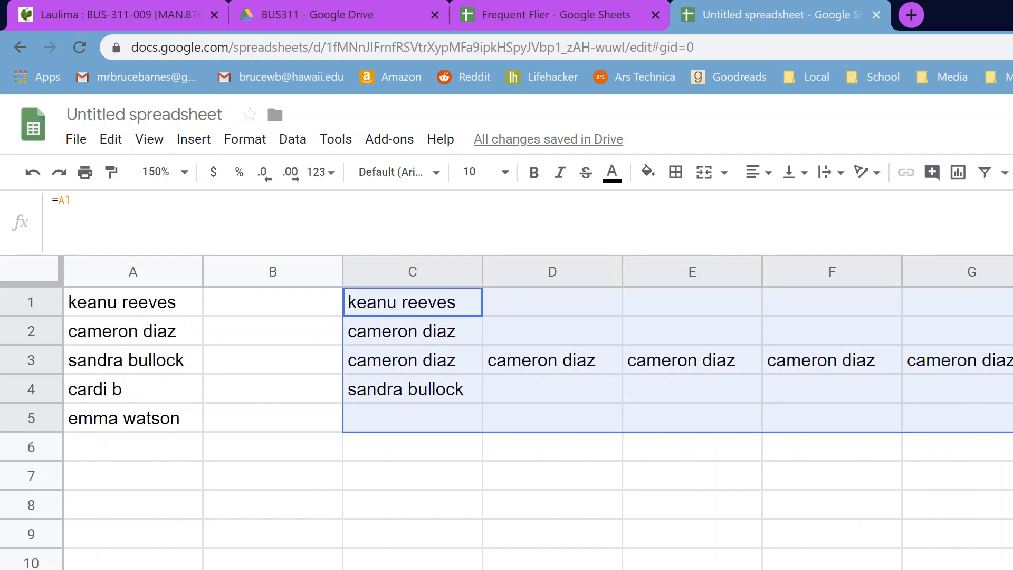
pyautogui.press('Delete')
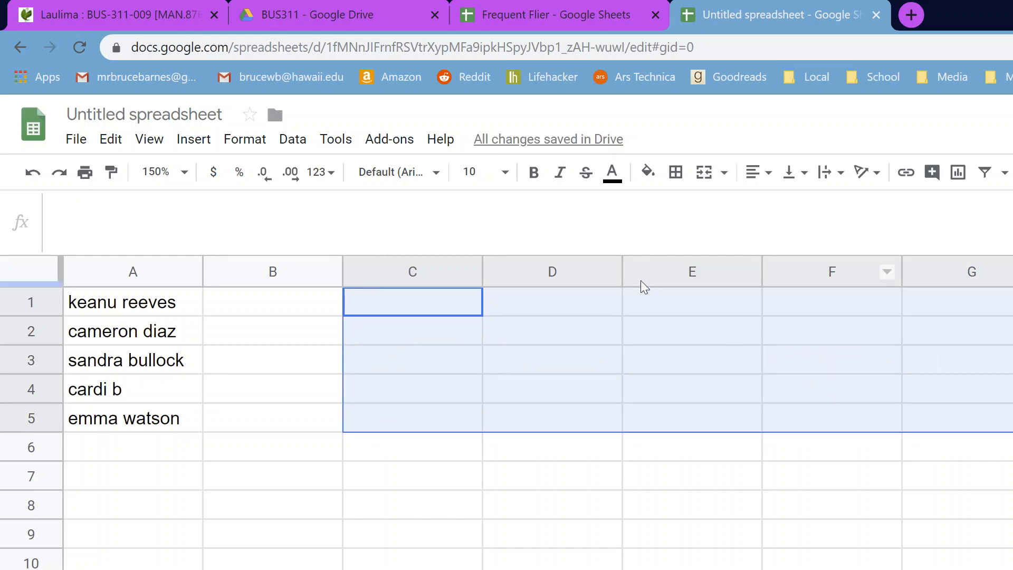
# Step: Enter a relative reference to cell A1 in cell C1 using the formula =A1
pyautogui.click(452, 302)
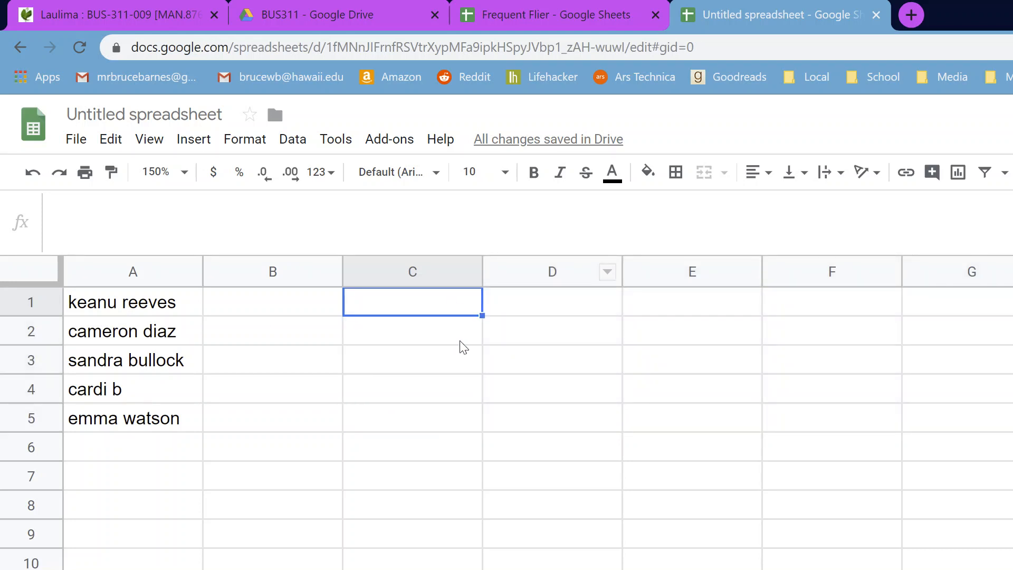
pyautogui.write('=')
pyautogui.click(147, 309)
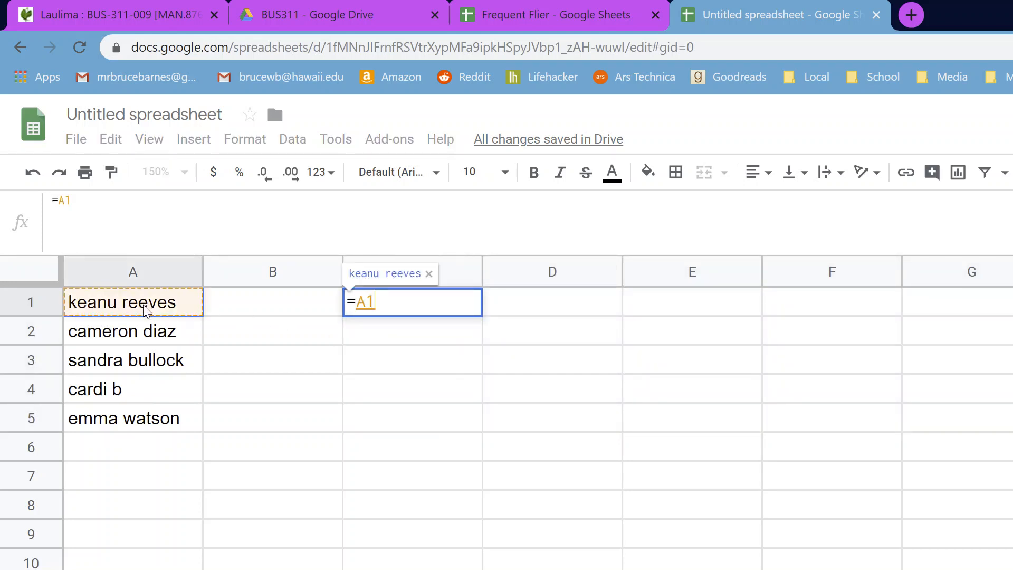
pyautogui.press('Return')
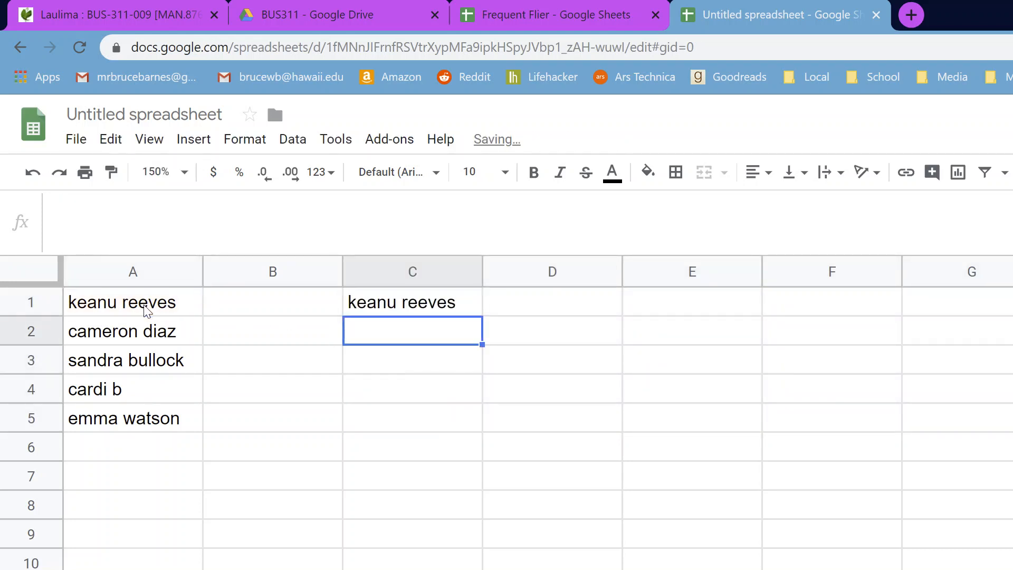
# Step: Fill the relative reference in C1 down through C5
pyautogui.click(475, 303)
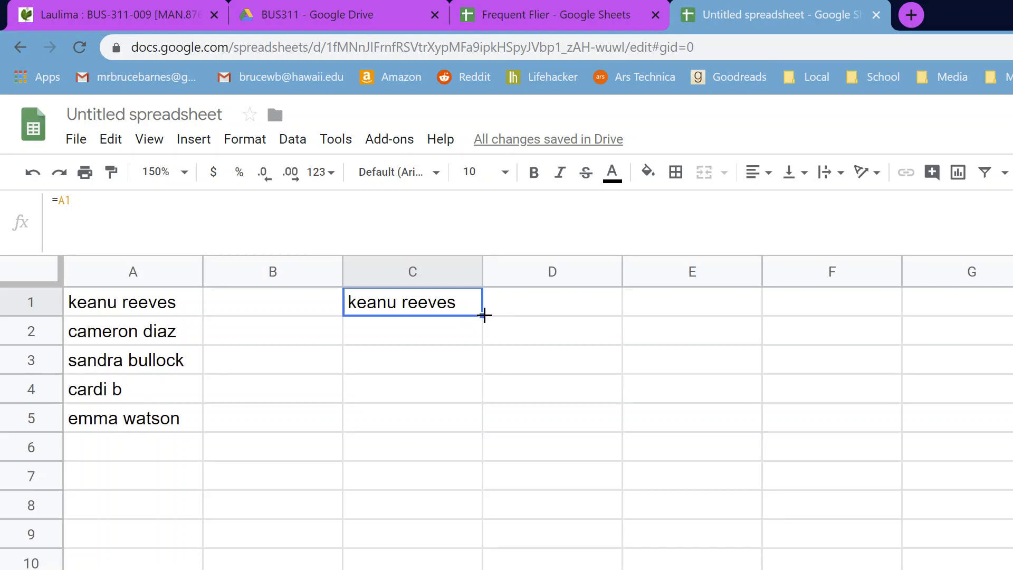
pyautogui.moveTo(484, 315); pyautogui.dragTo(506, 425)
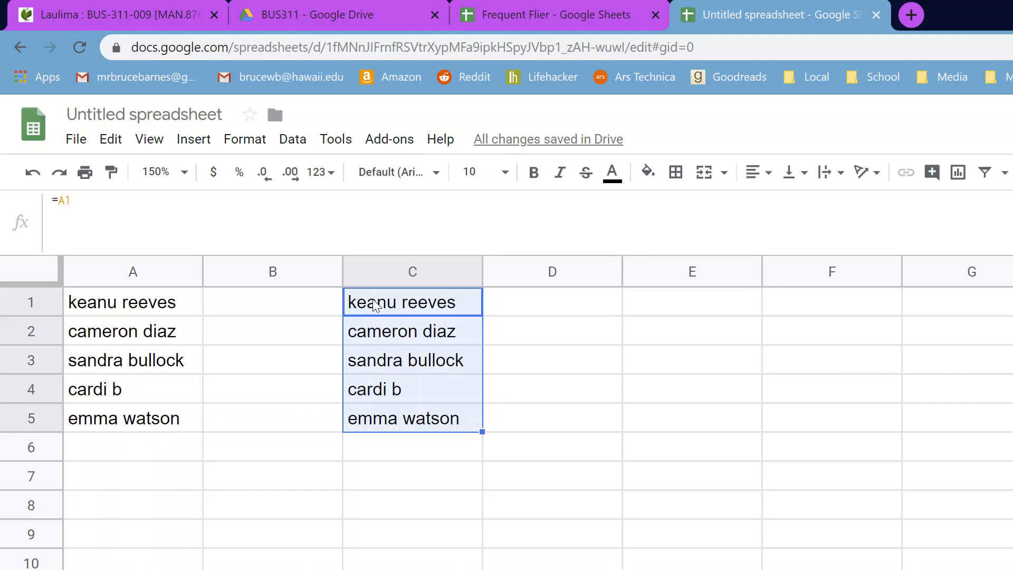
pyautogui.click(494, 340)
# Step: Change the reference in C1 to =A$1 so that its row is absolute
pyautogui.click(423, 313)
pyautogui.write('=A1')
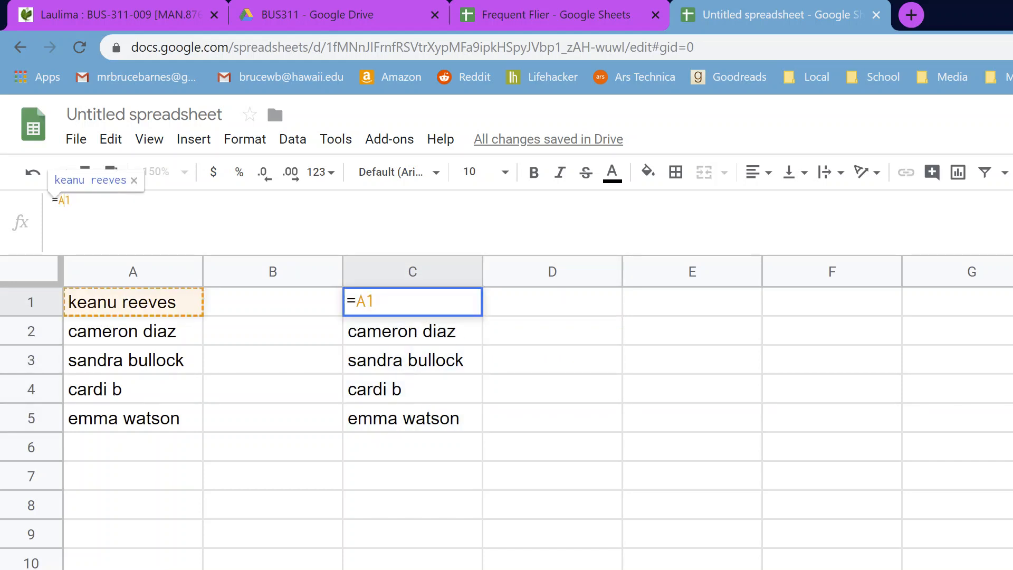
pyautogui.write('$')
pyautogui.press('Return')
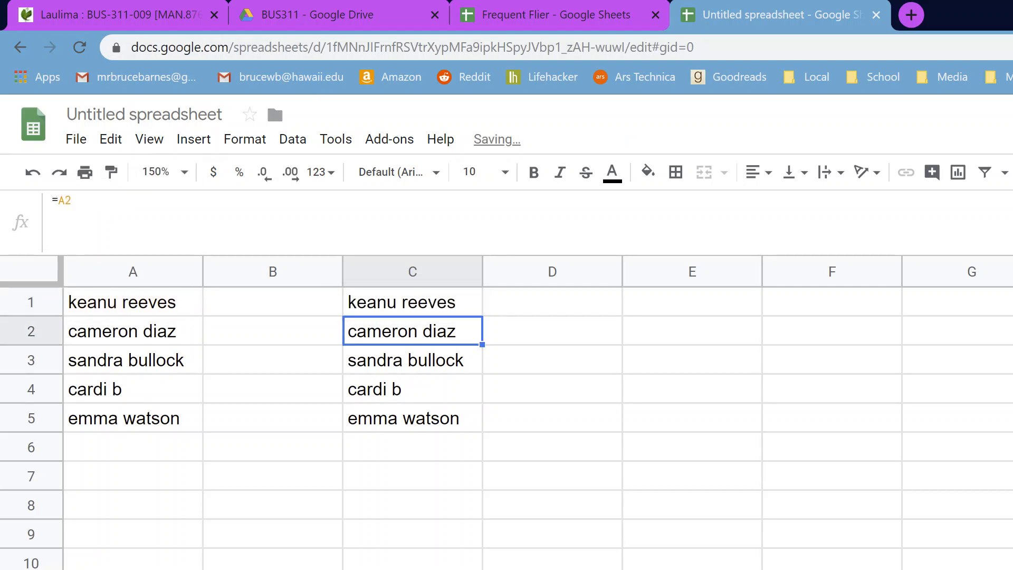
# Step: Fill the row-locked reference in C1 across row 1 and inspect the copied formulas in D1 and E1
pyautogui.click(463, 311)
pyautogui.moveTo(482, 315); pyautogui.dragTo(792, 354)
pyautogui.click(449, 306)
pyautogui.click(597, 311)
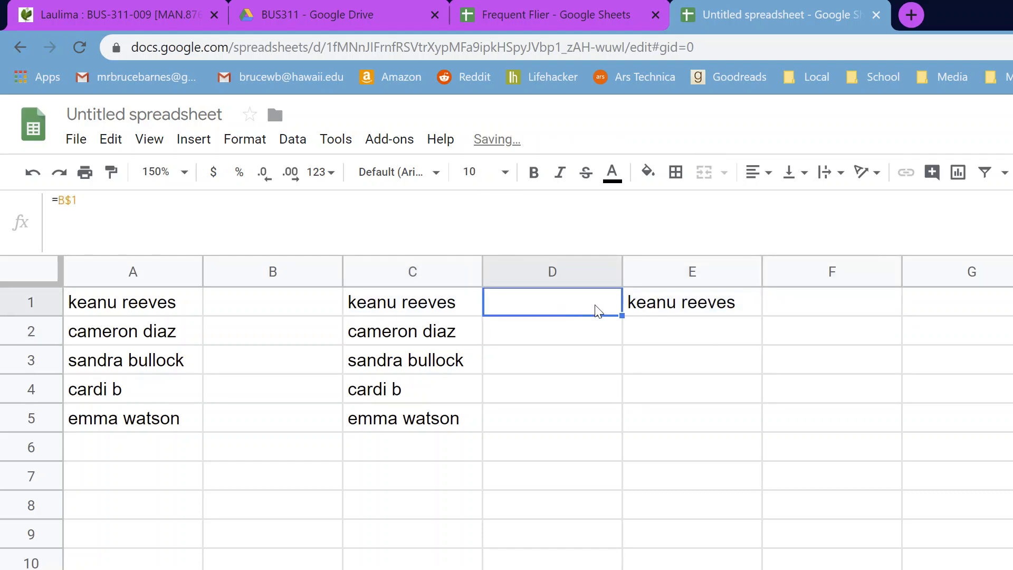
pyautogui.click(656, 303)
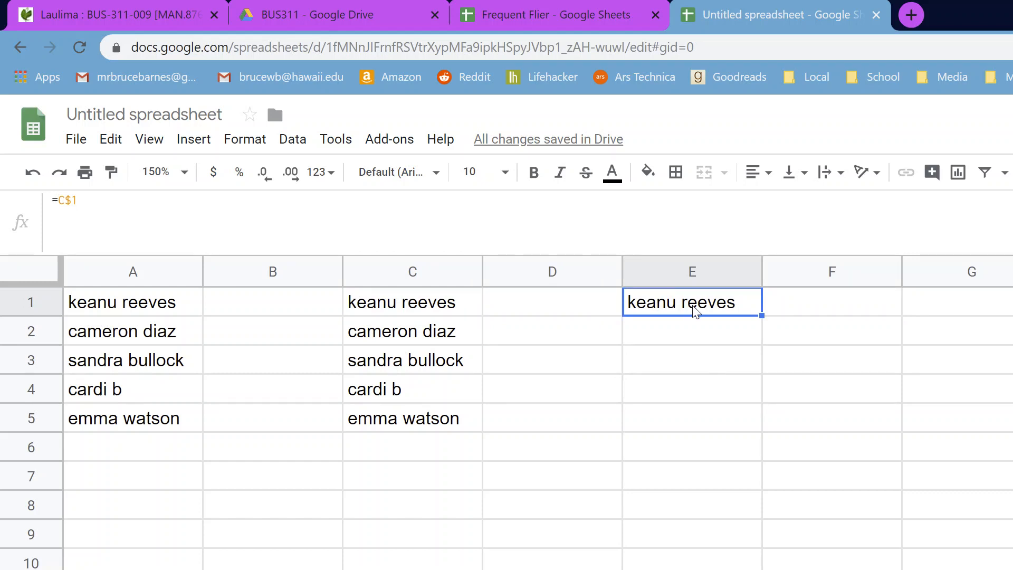
# Step: Fill the row-locked reference =A$1 in C1 down through C6 and reselect C1
pyautogui.click(434, 307)
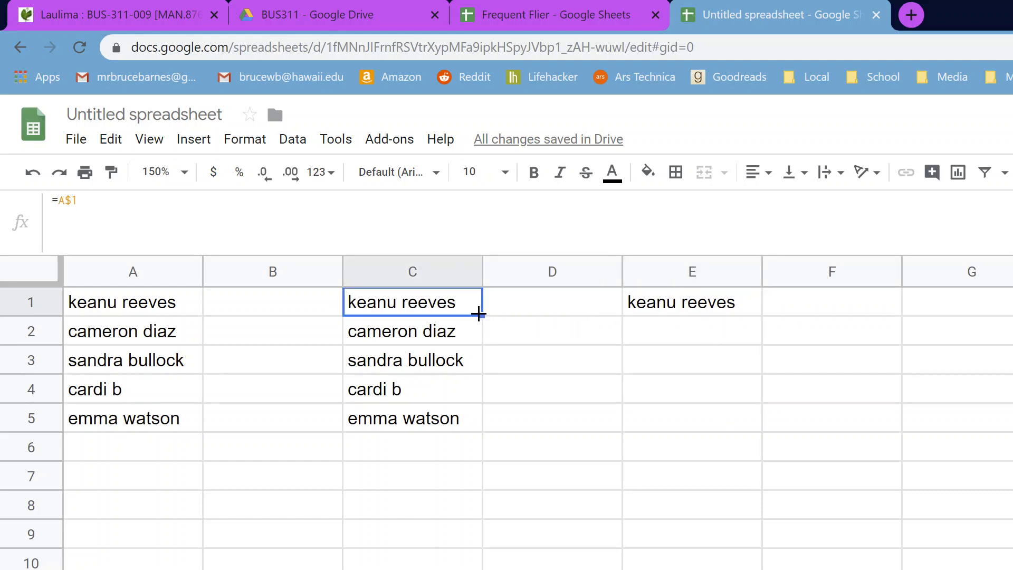
pyautogui.moveTo(479, 314); pyautogui.dragTo(480, 465)
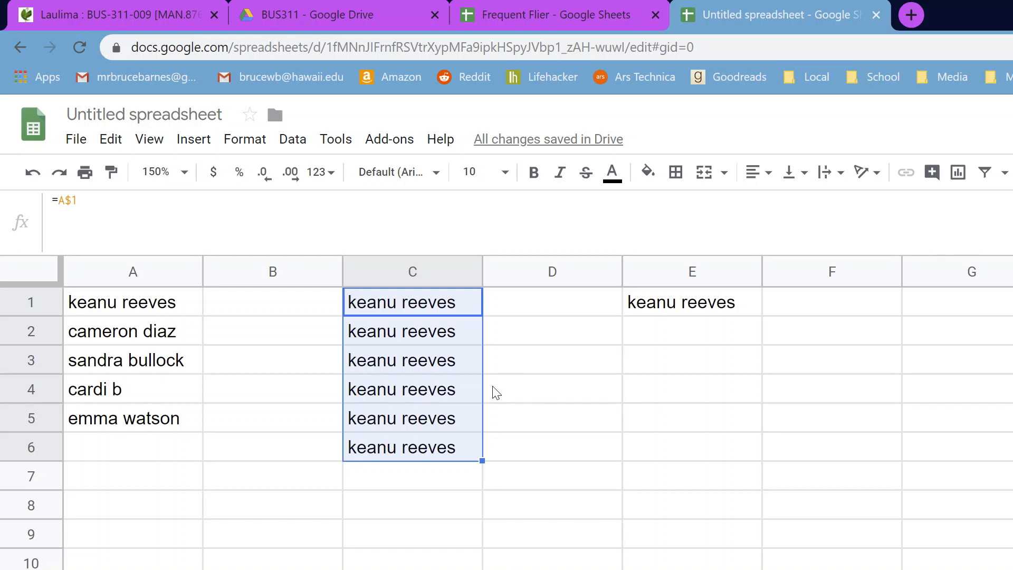
pyautogui.click(418, 303)
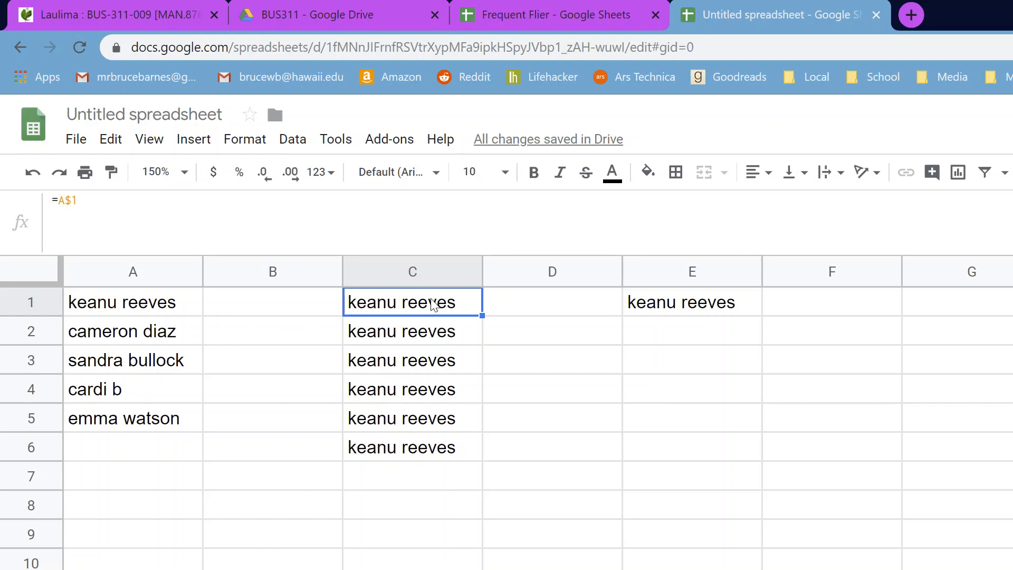
# Step: Switch to the empty worksheet and enter 1, 2 and 3 in cells A1 to A3
pyautogui.click(237, 569)
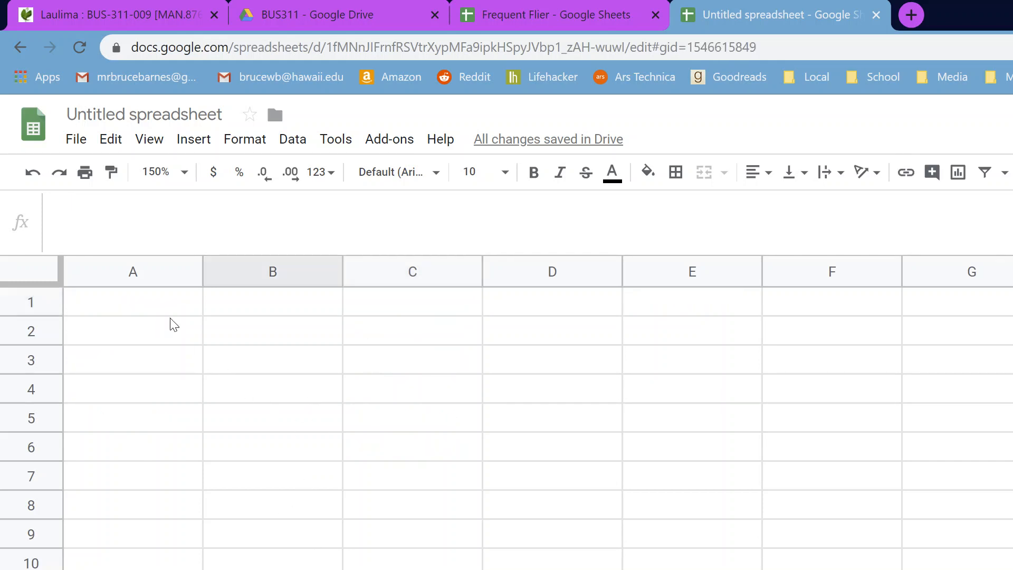
pyautogui.click(145, 301)
pyautogui.write('1')
pyautogui.press('Return')
pyautogui.write('2')
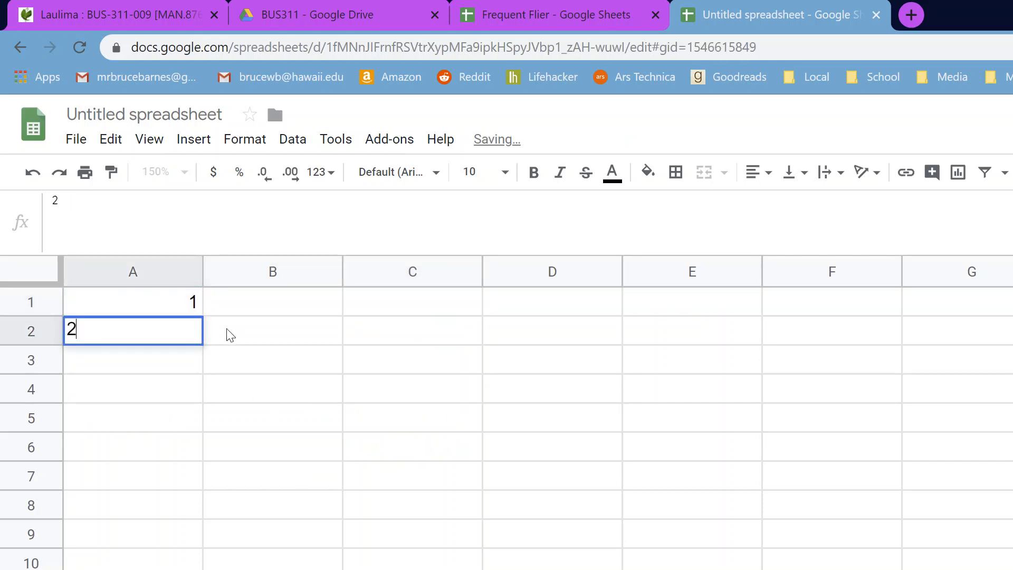
pyautogui.press('Return')
pyautogui.write('3')
pyautogui.press('Return')
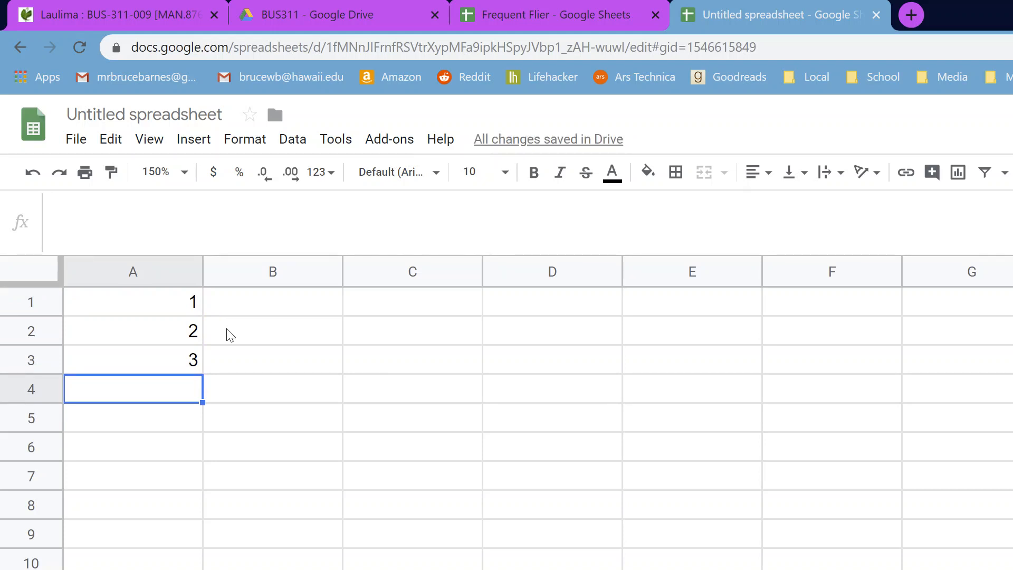
# Step: Fill the single value 3 in A3 down column A beyond row 10
pyautogui.click(191, 363)
pyautogui.moveTo(202, 374); pyautogui.dragTo(204, 568)
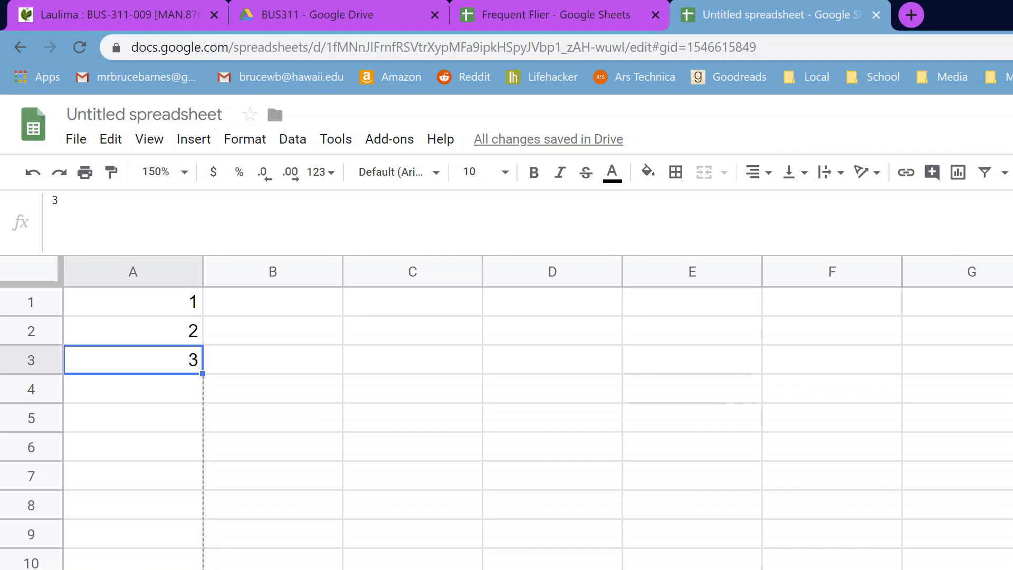
pyautogui.moveTo(203, 567); pyautogui.dragTo(204, 567)
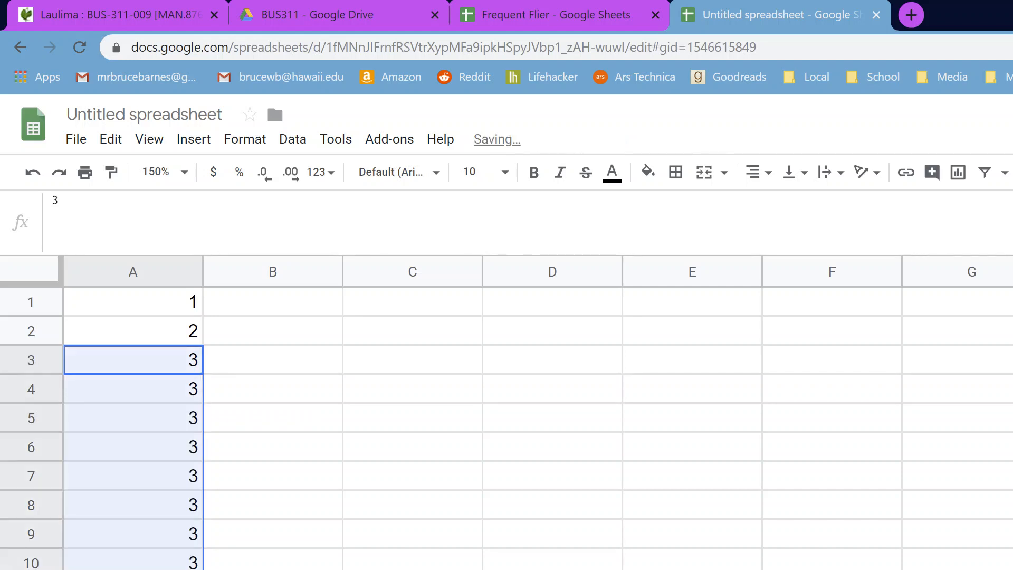
# Step: Extend the number series in A2:A3 down column A beyond row 10, replacing the repeated values
pyautogui.click(295, 359)
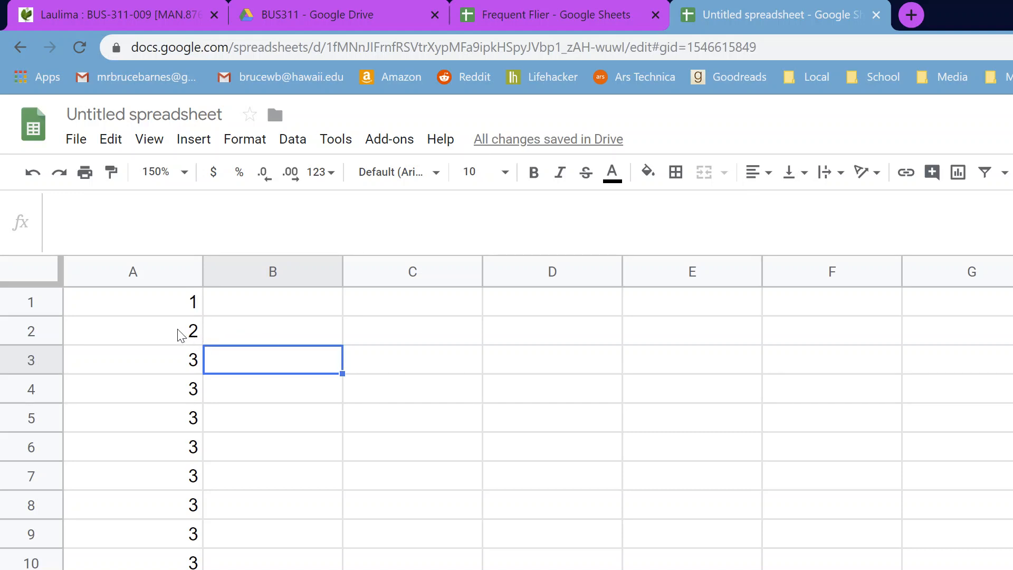
pyautogui.moveTo(181, 334); pyautogui.dragTo(190, 355)
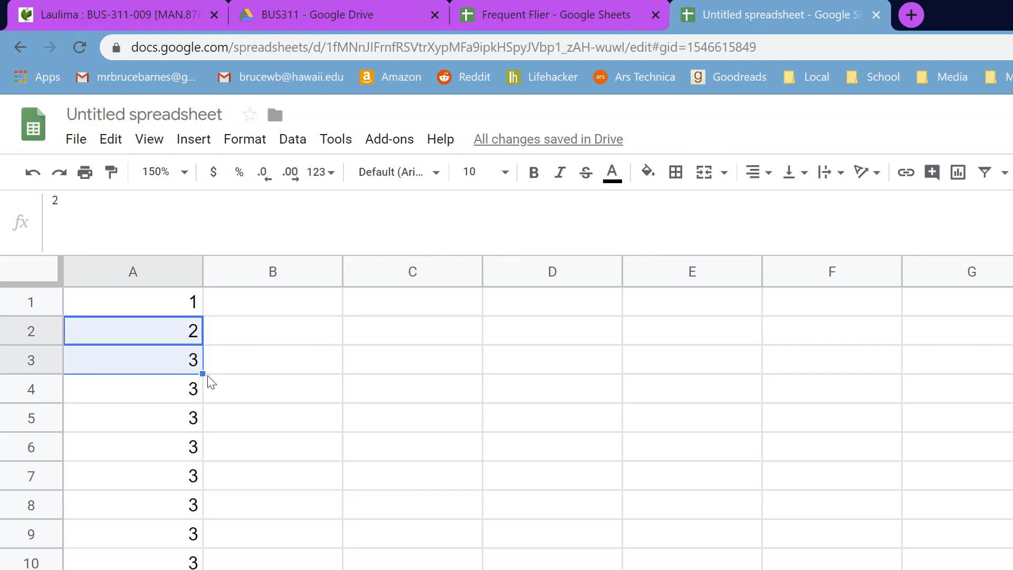
pyautogui.moveTo(202, 368); pyautogui.dragTo(208, 569)
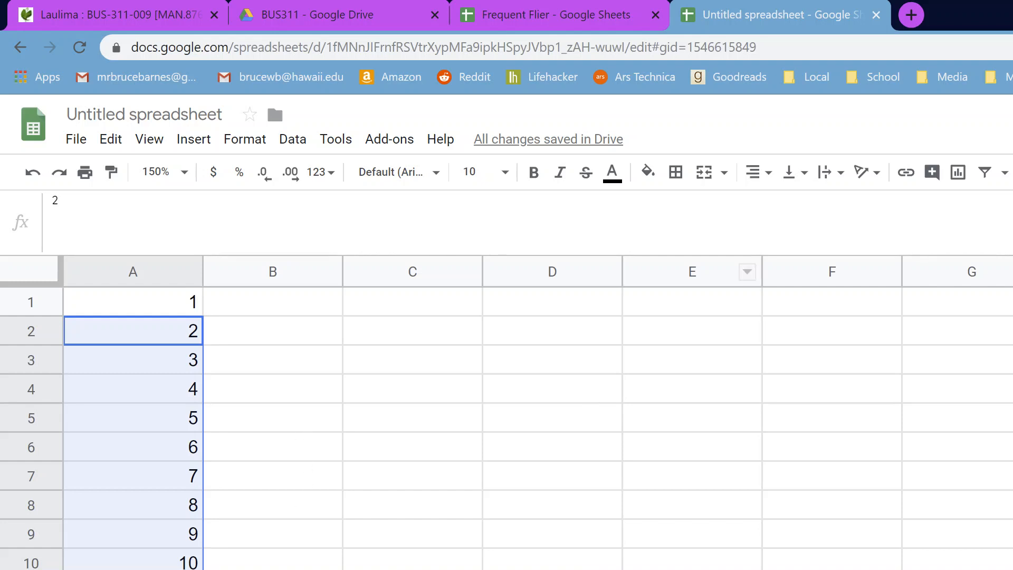
# Step: Search the web for "excel reference mac" in a new tab and highlight the Mac shortcut in the featured snippet
pyautogui.click(918, 14)
pyautogui.write('a')
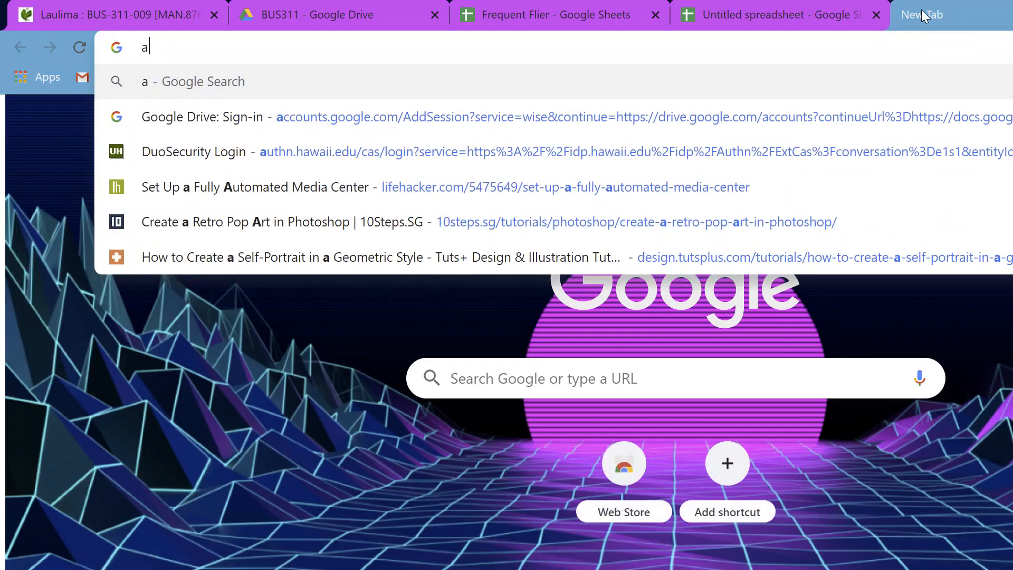
pyautogui.press('BackSpace')
pyautogui.write('excel reference mac')
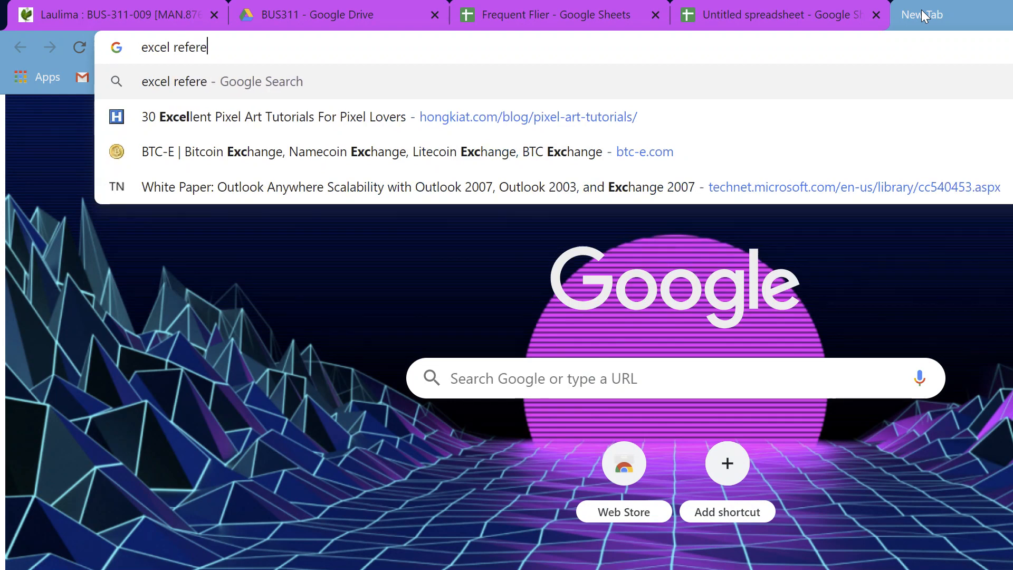
pyautogui.press('Return')
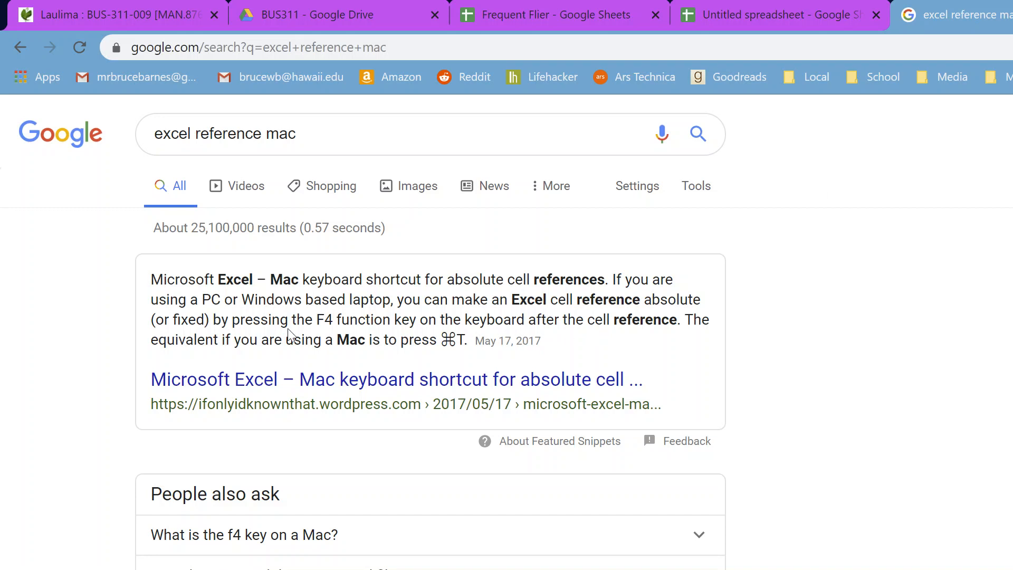
pyautogui.moveTo(440, 339); pyautogui.dragTo(465, 340)
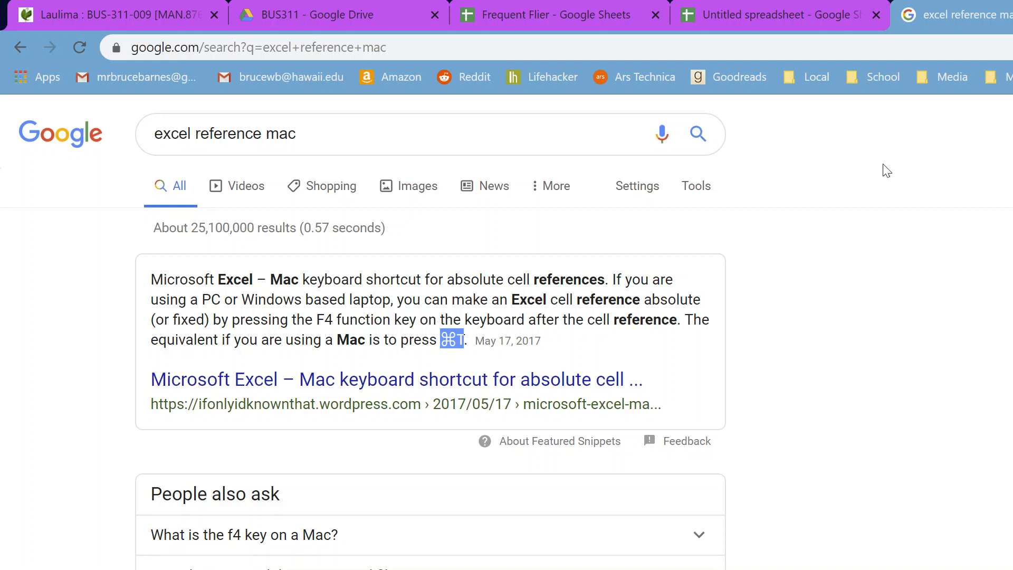
# Step: Open the article on the Mac keyboard shortcut for absolute cell references and read it
pyautogui.click(532, 376)
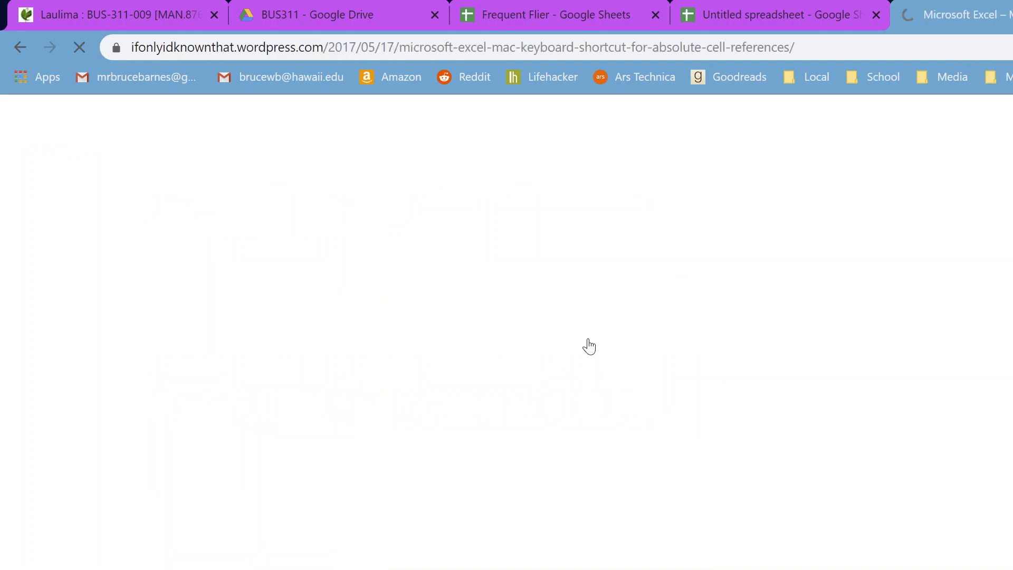
pyautogui.scroll(-3, 642, 348)
pyautogui.scroll(-1, 649, 371)
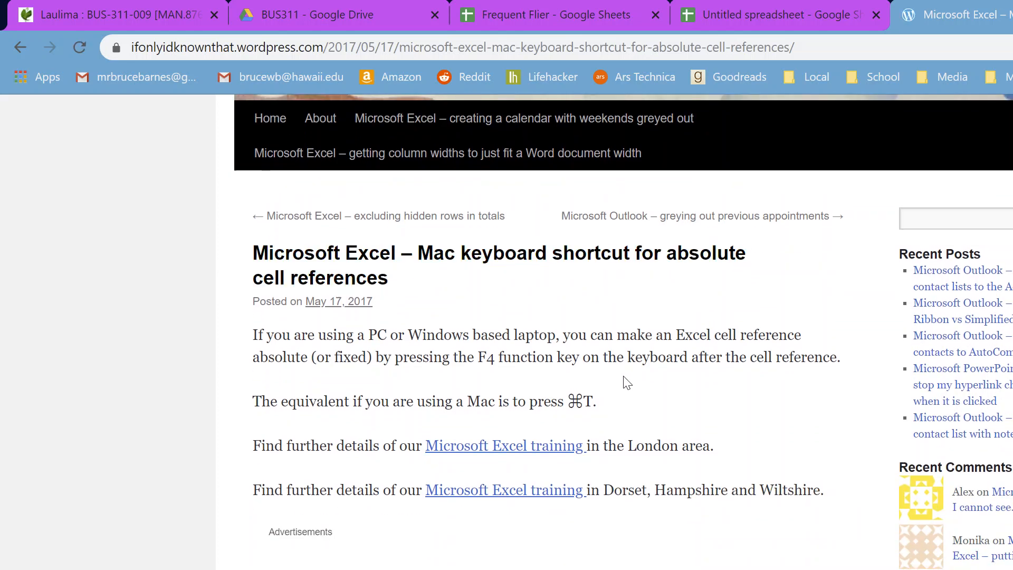
pyautogui.scroll(-8, 626, 391)
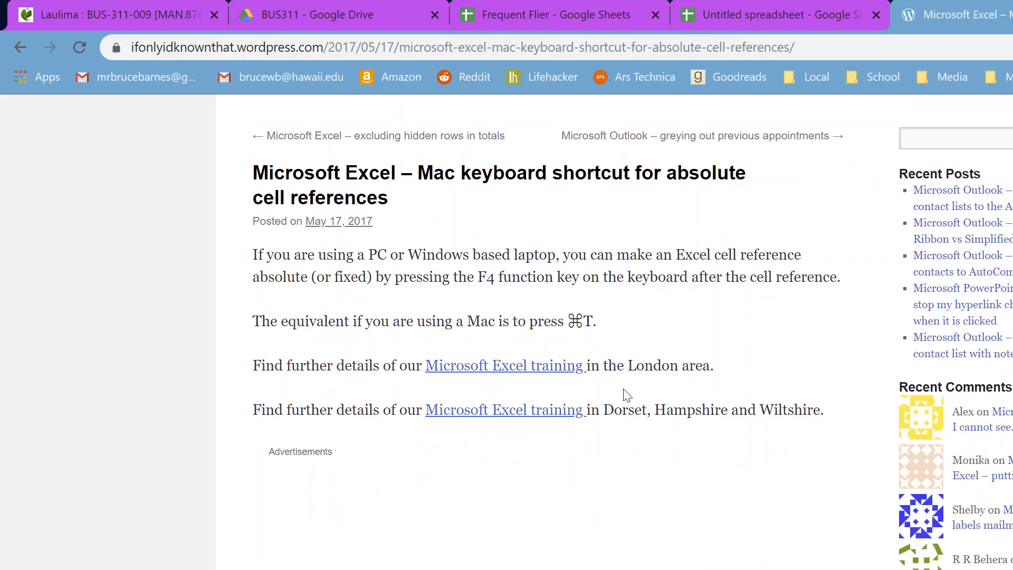
pyautogui.scroll(3, 502, 349)
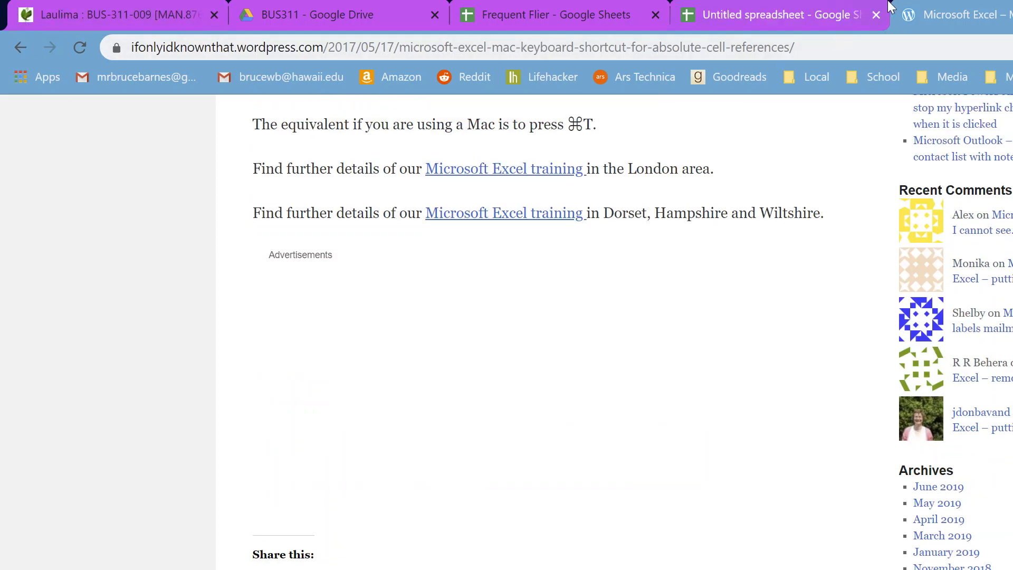
# Step: Return to the untitled spreadsheet and enter the formula =A1+5 in cell B1
pyautogui.click(772, 16)
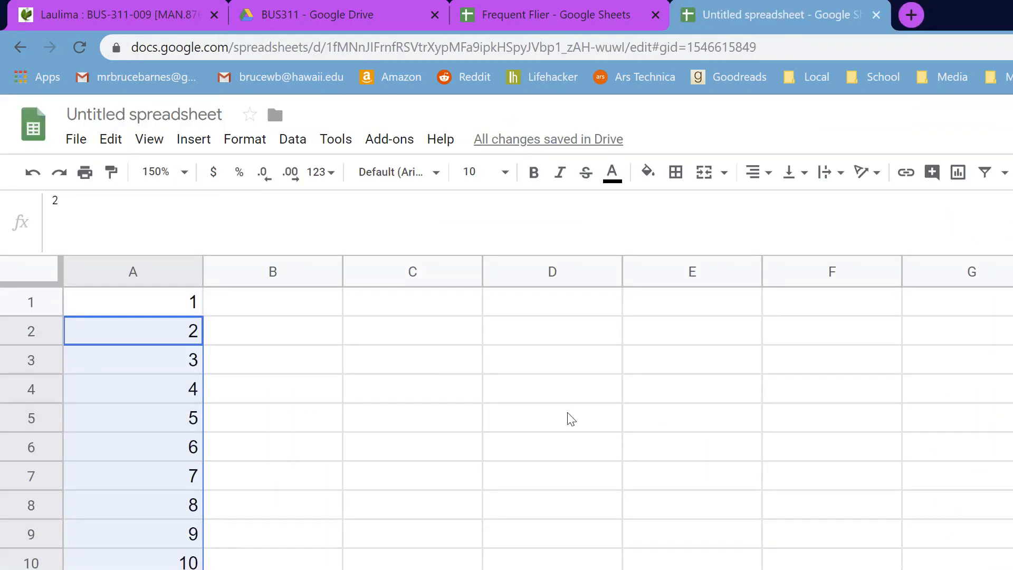
pyautogui.click(372, 345)
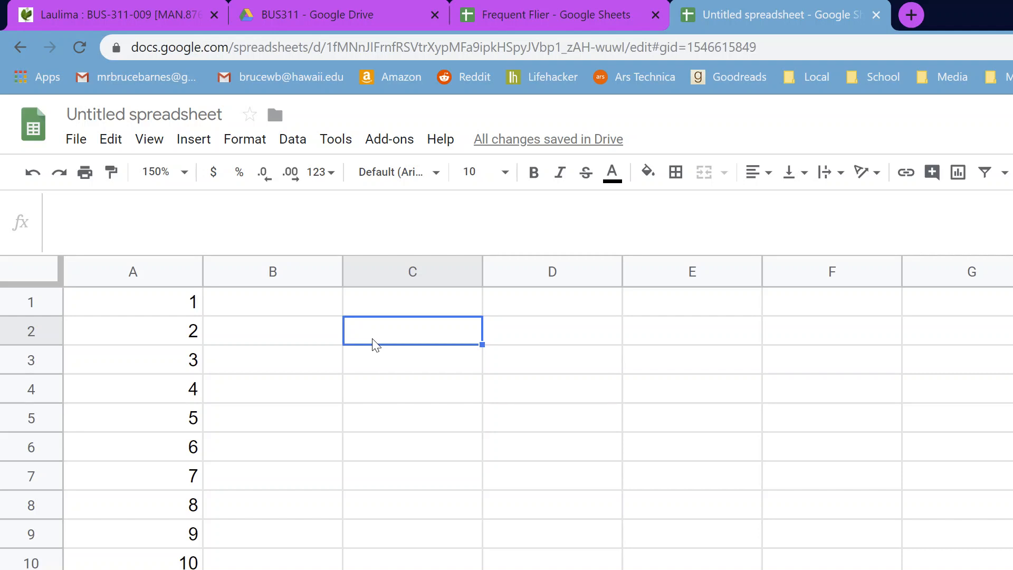
pyautogui.click(262, 313)
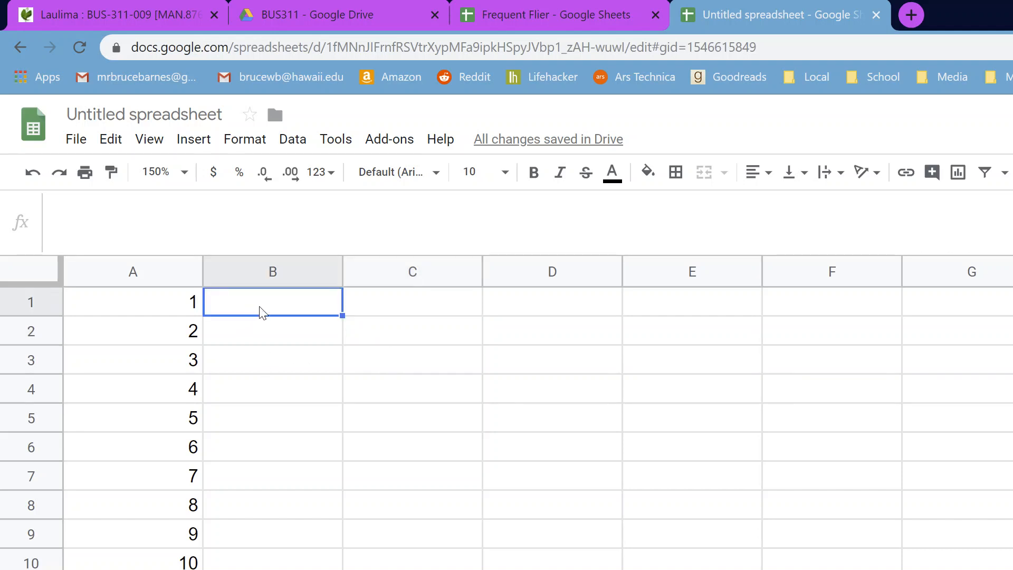
pyautogui.write('=')
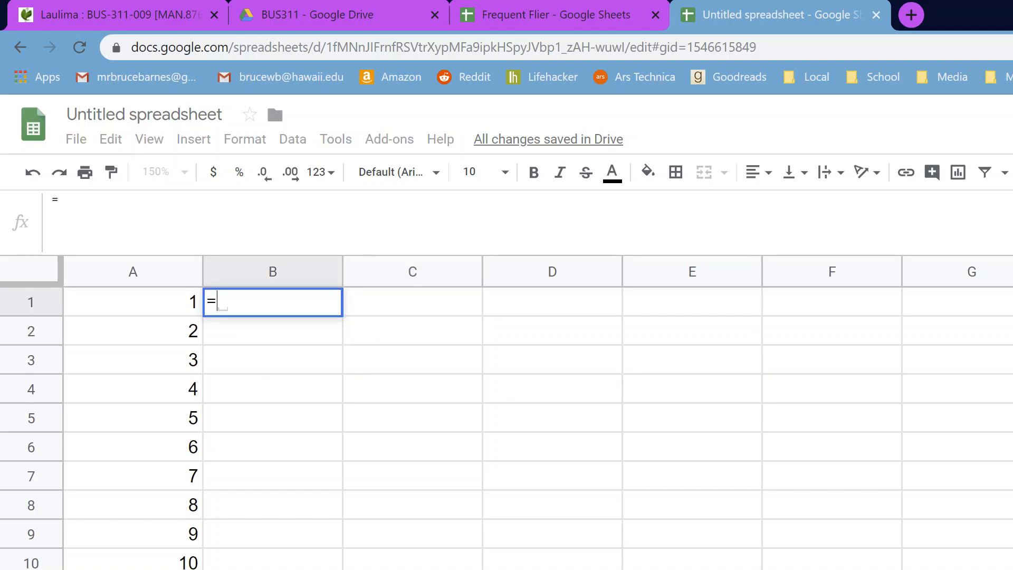
pyautogui.click(172, 301)
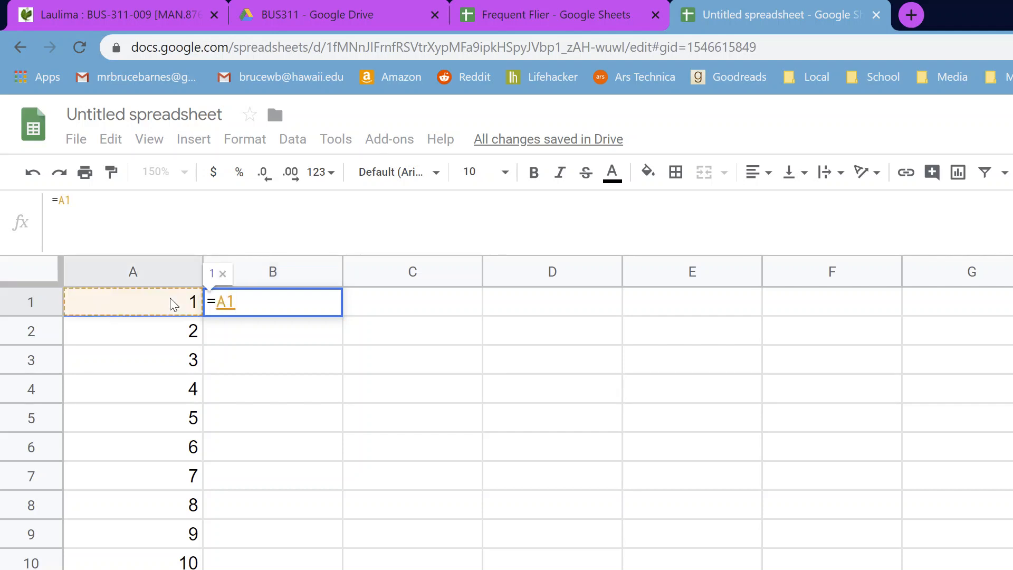
pyautogui.write('+5')
pyautogui.press('Return')
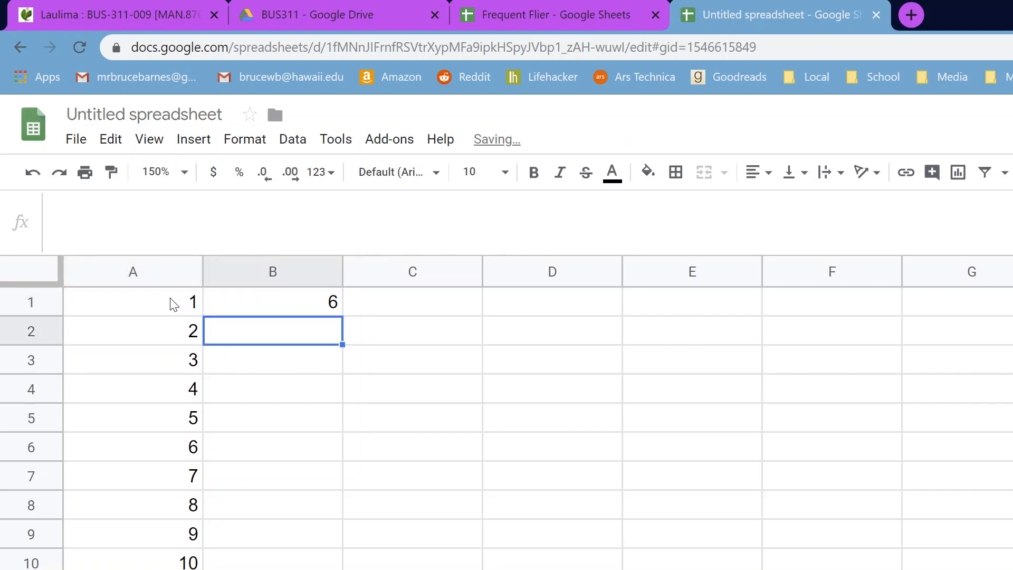
# Step: Fill the =A1+5 formula from B1 down column B beside the numbers and inspect the copied formulas from B4 down to B12
pyautogui.click(339, 312)
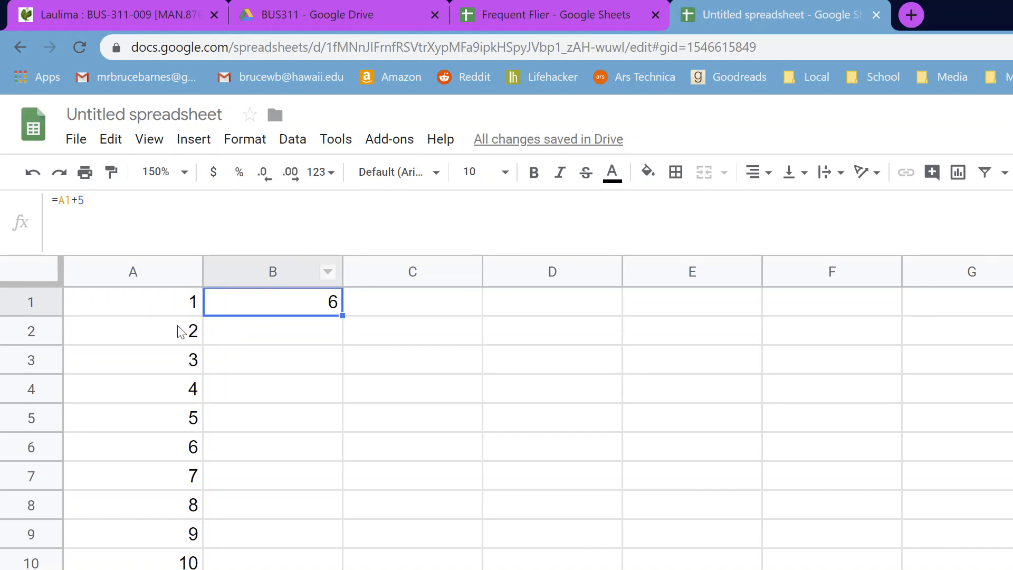
pyautogui.moveTo(342, 316); pyautogui.dragTo(349, 567)
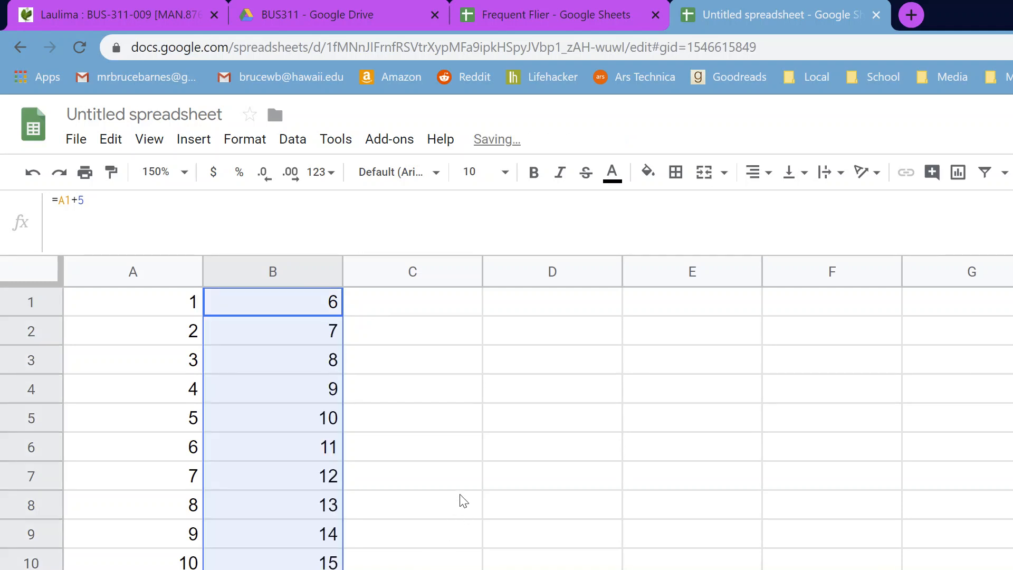
pyautogui.click(277, 401)
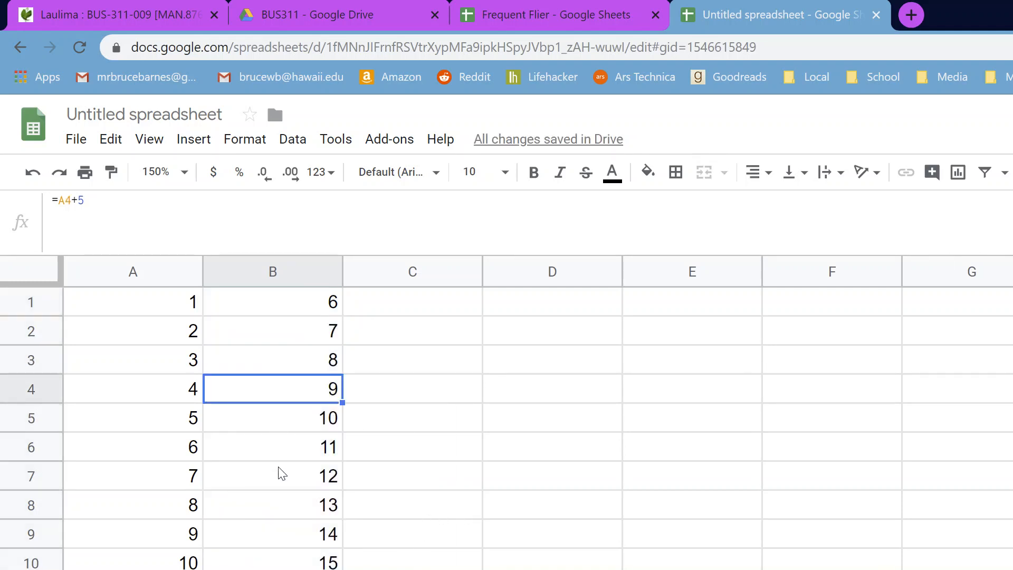
pyautogui.click(280, 504)
pyautogui.press('Down')
pyautogui.press('Down')
pyautogui.press('Down')
pyautogui.press('Down')
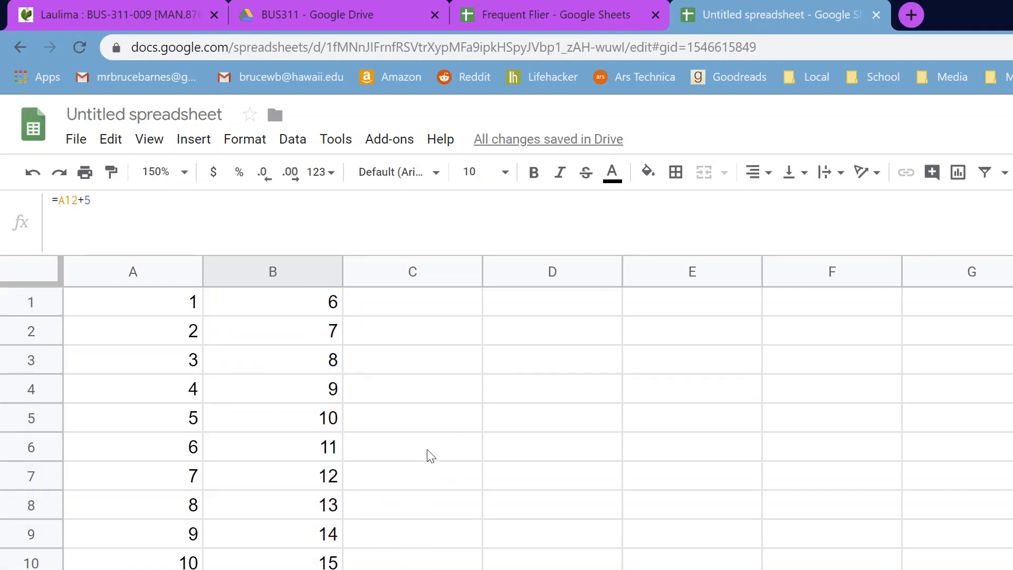
# Step: Enter the formula =A1*5 in cell C1 and fill it down column C alongside the existing numbers
pyautogui.click(432, 303)
pyautogui.write('=')
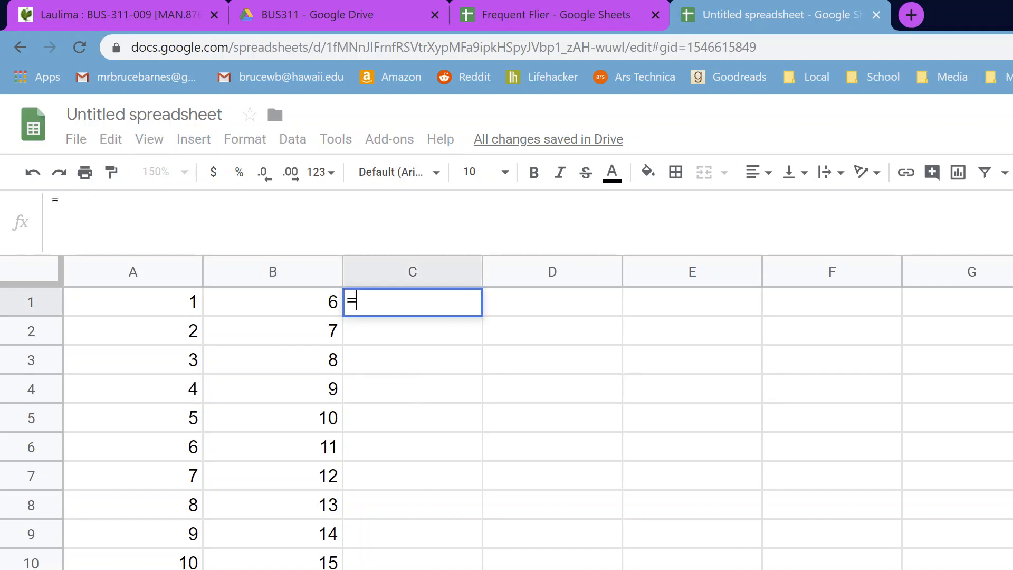
pyautogui.click(185, 309)
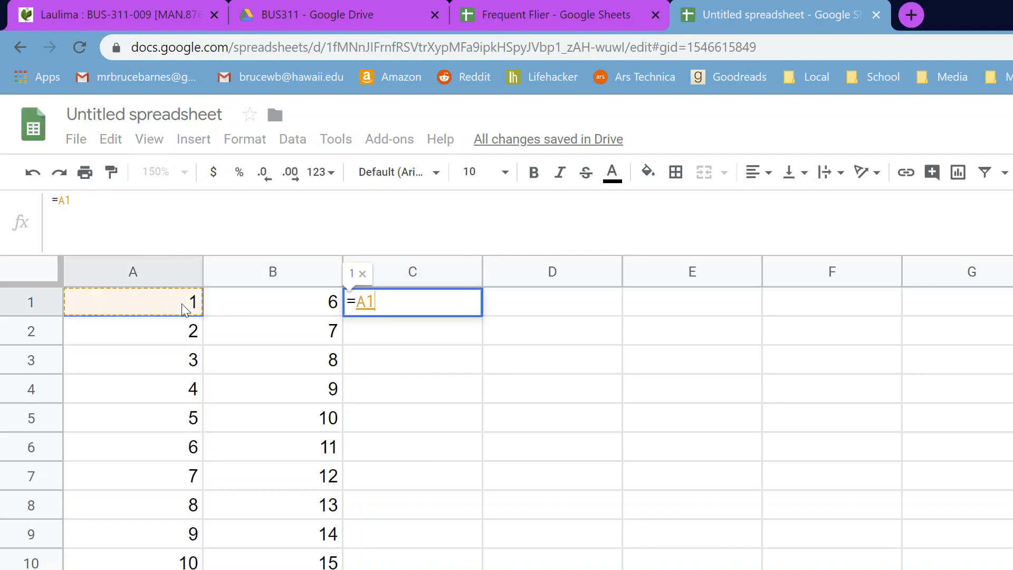
pyautogui.write('*5')
pyautogui.press('Return')
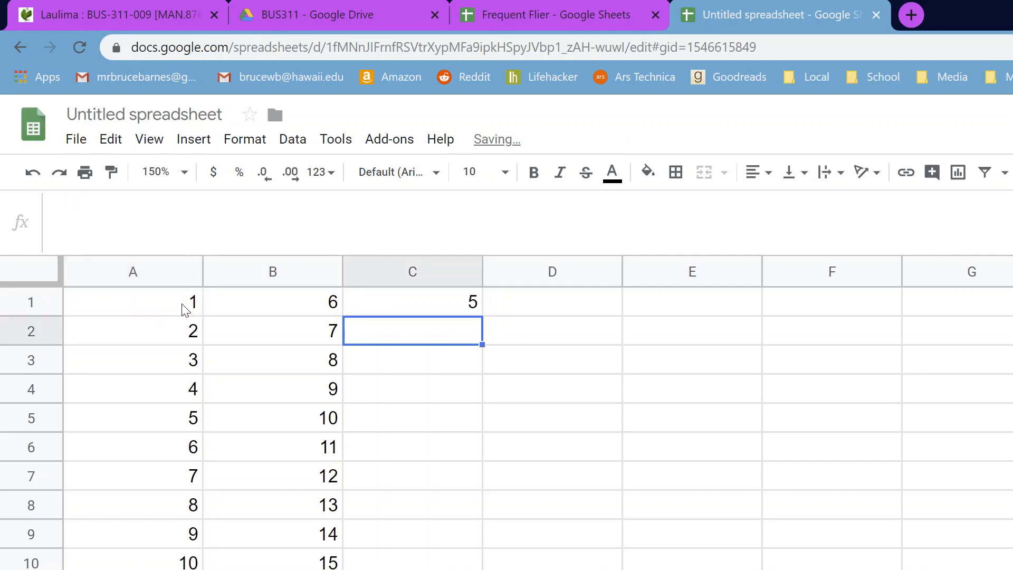
pyautogui.click(451, 309)
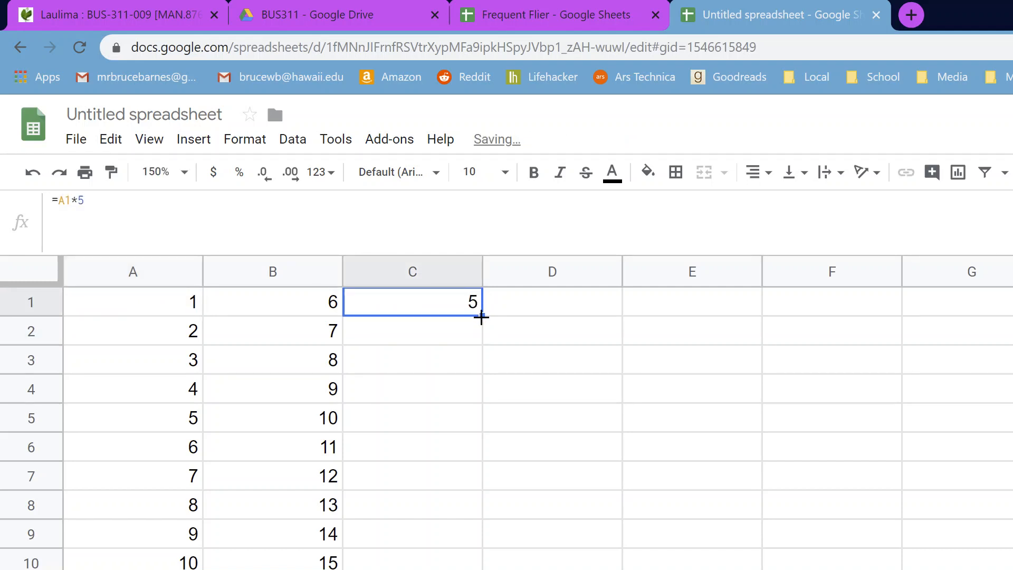
pyautogui.moveTo(483, 315); pyautogui.dragTo(485, 562)
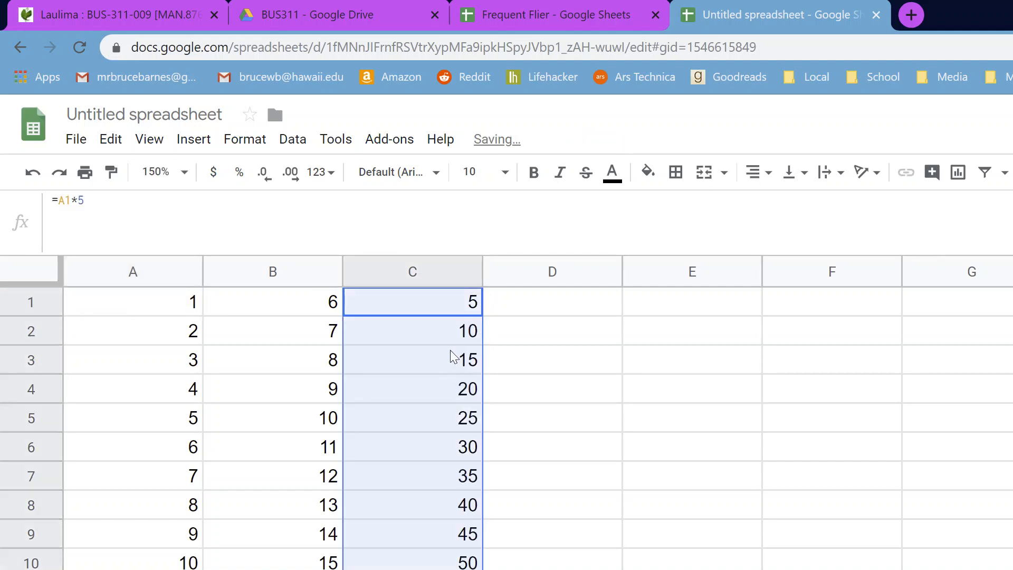
# Step: Enter the formula =C1*A1/B1 in cell D1 and fill it down column D alongside the other columns
pyautogui.click(545, 309)
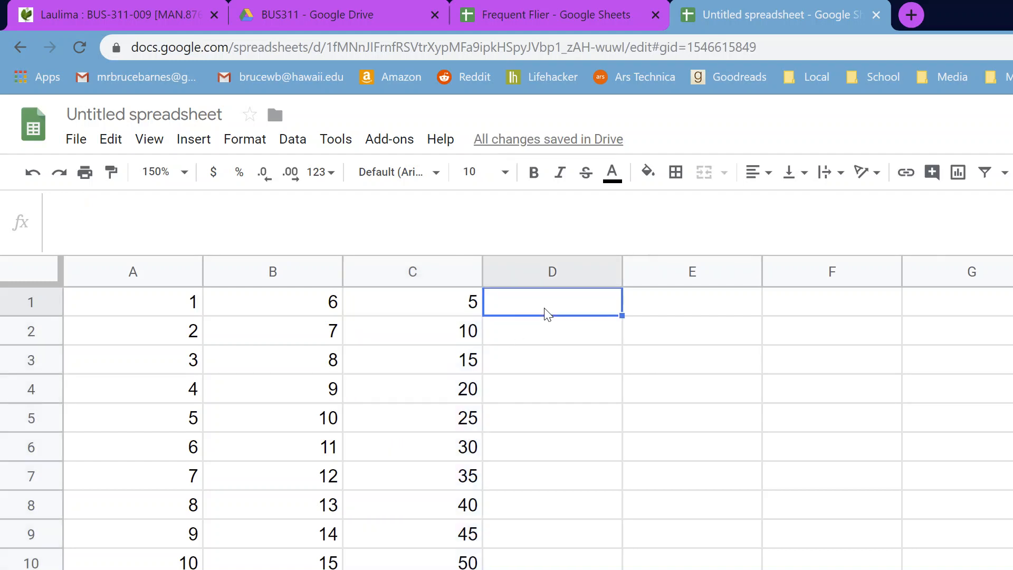
pyautogui.write('=')
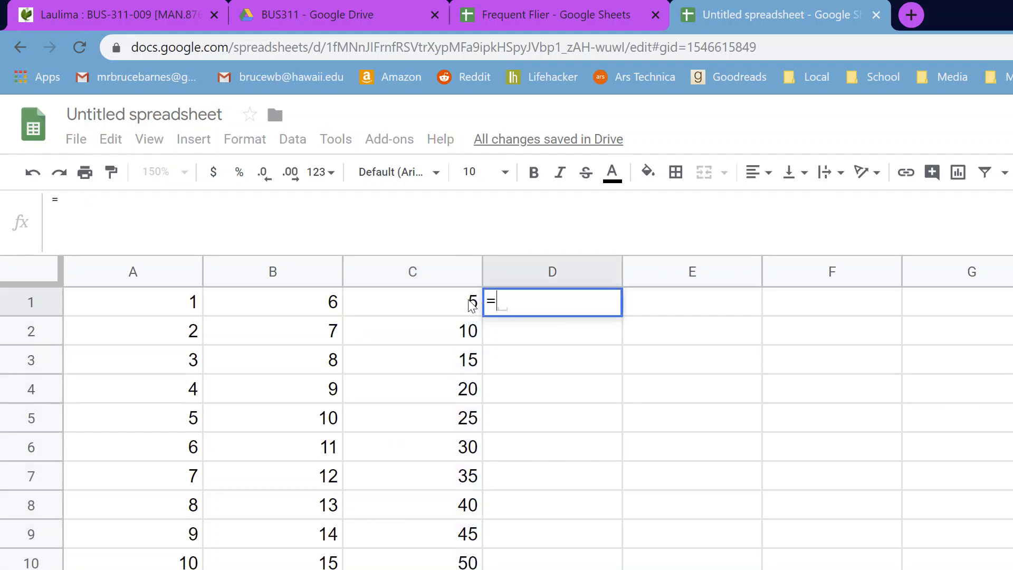
pyautogui.click(458, 305)
pyautogui.write('*')
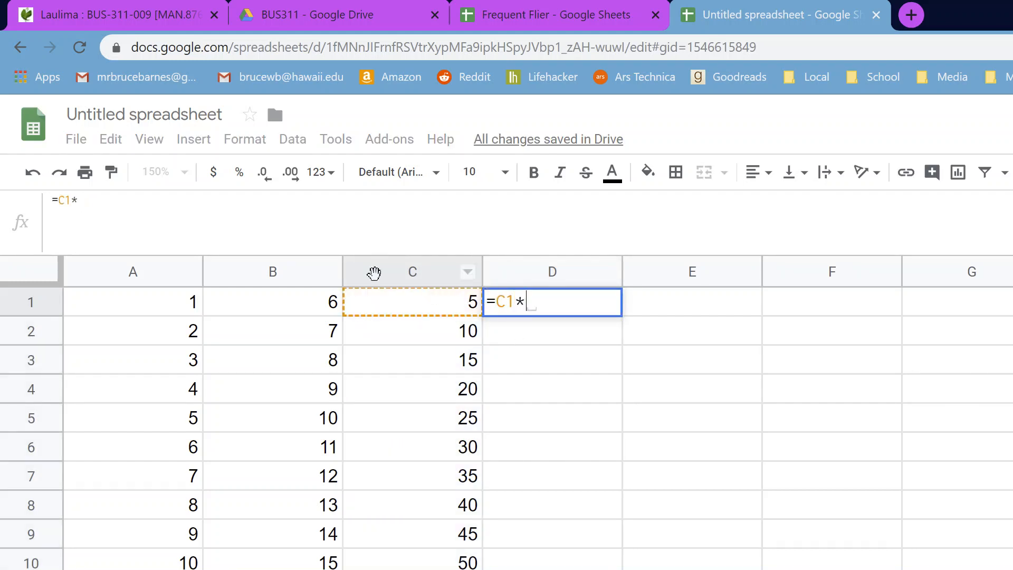
pyautogui.click(187, 310)
pyautogui.write('/')
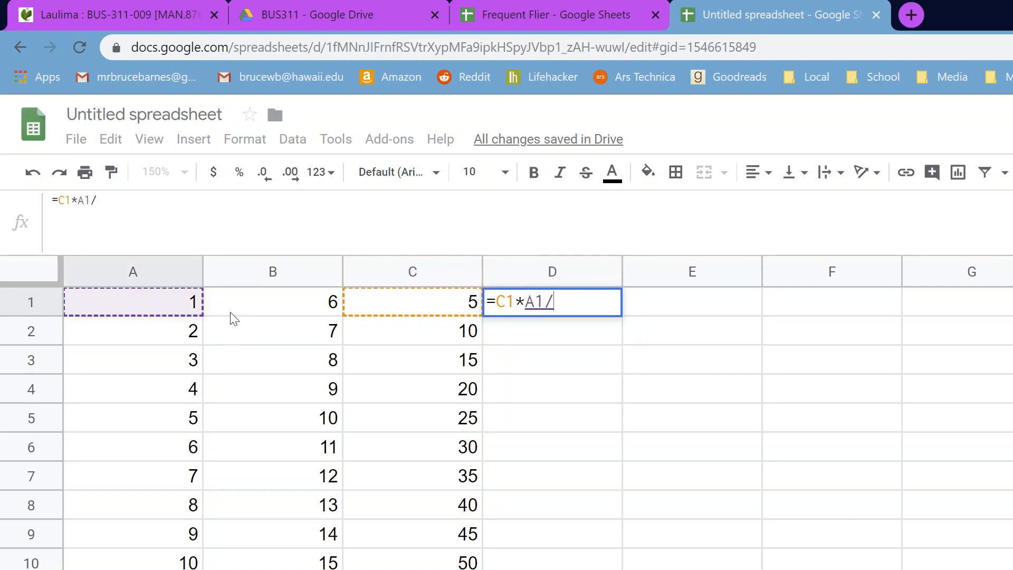
pyautogui.click(310, 298)
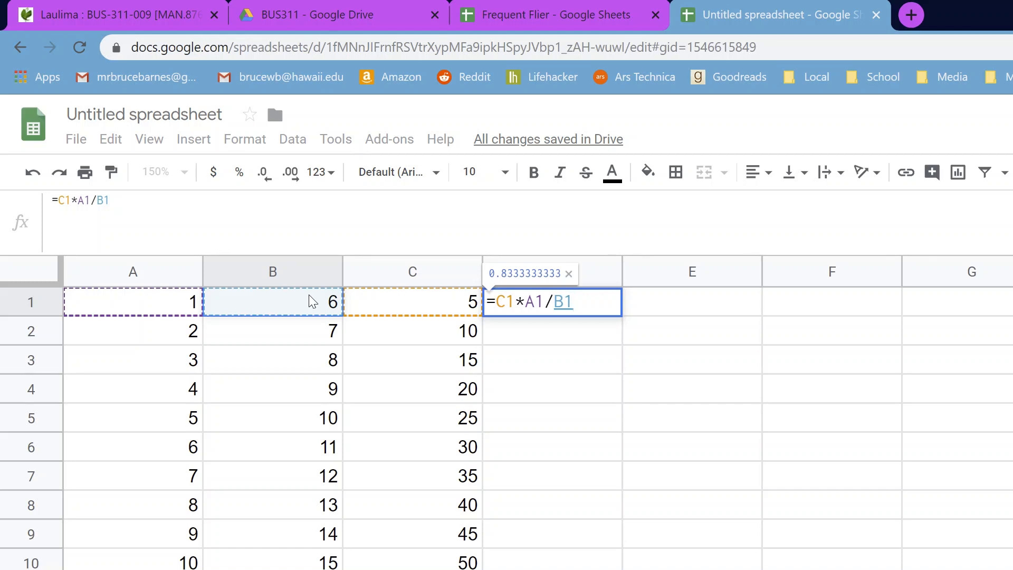
pyautogui.press('Return')
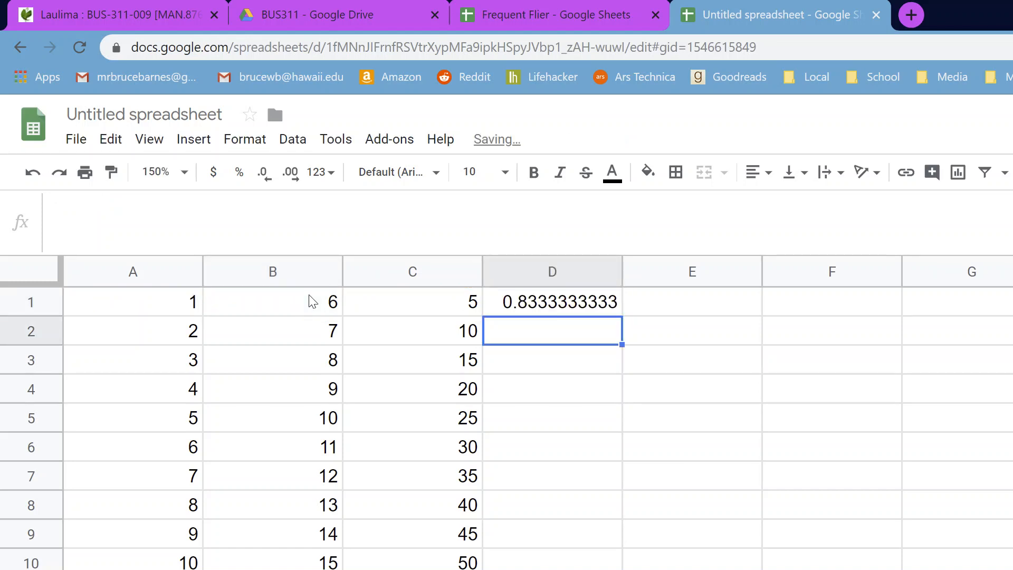
pyautogui.click(605, 307)
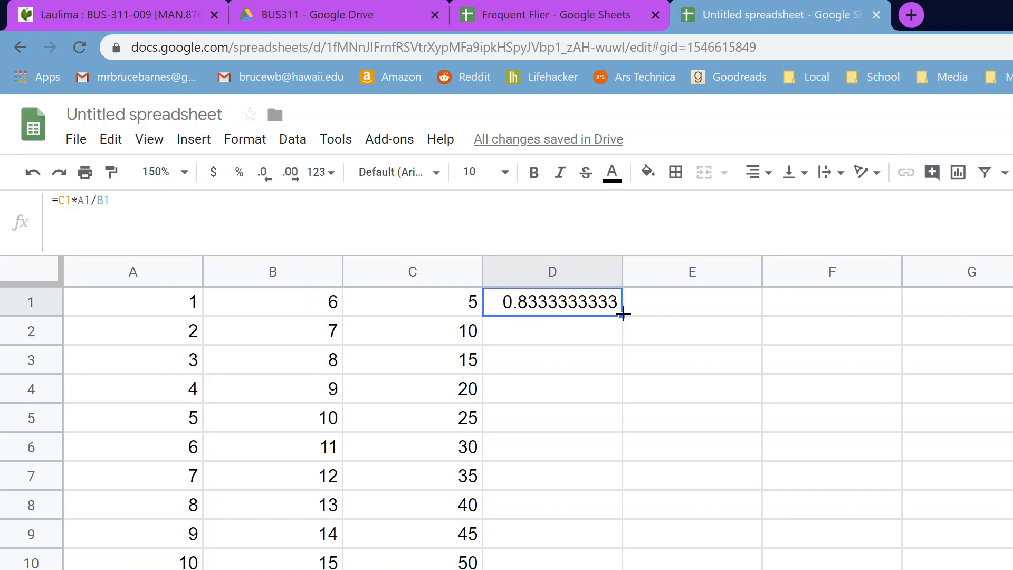
pyautogui.moveTo(622, 316); pyautogui.dragTo(608, 568)
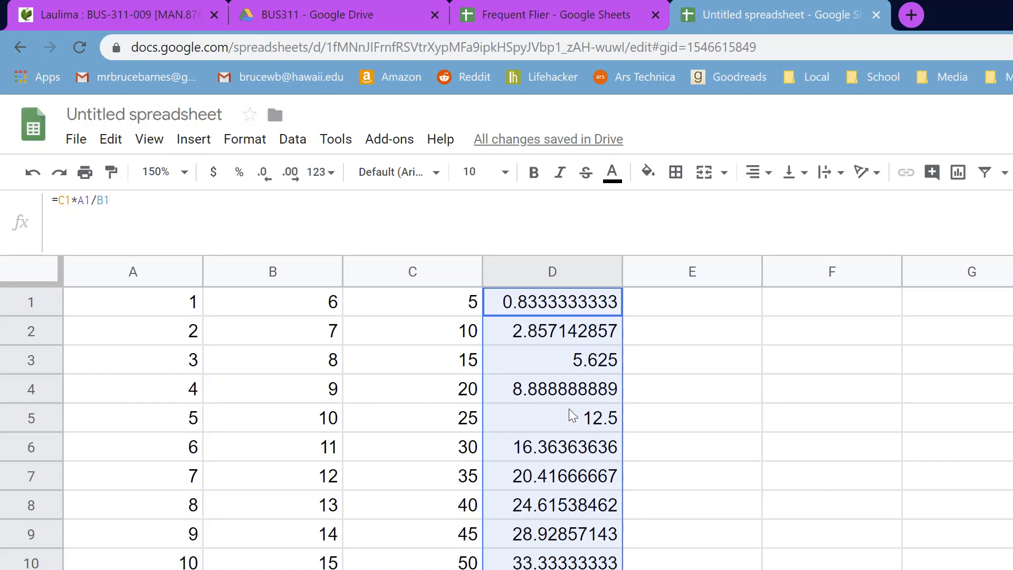
# Step: Total column A below its numbers with the formula =SUM(A1:A12)
pyautogui.click(133, 569)
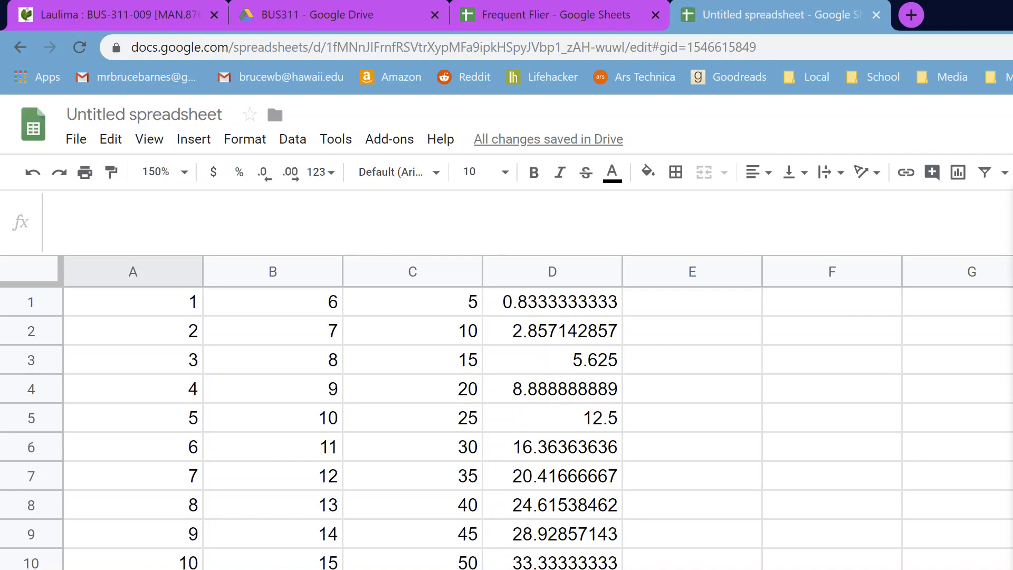
pyautogui.write('=SUM(')
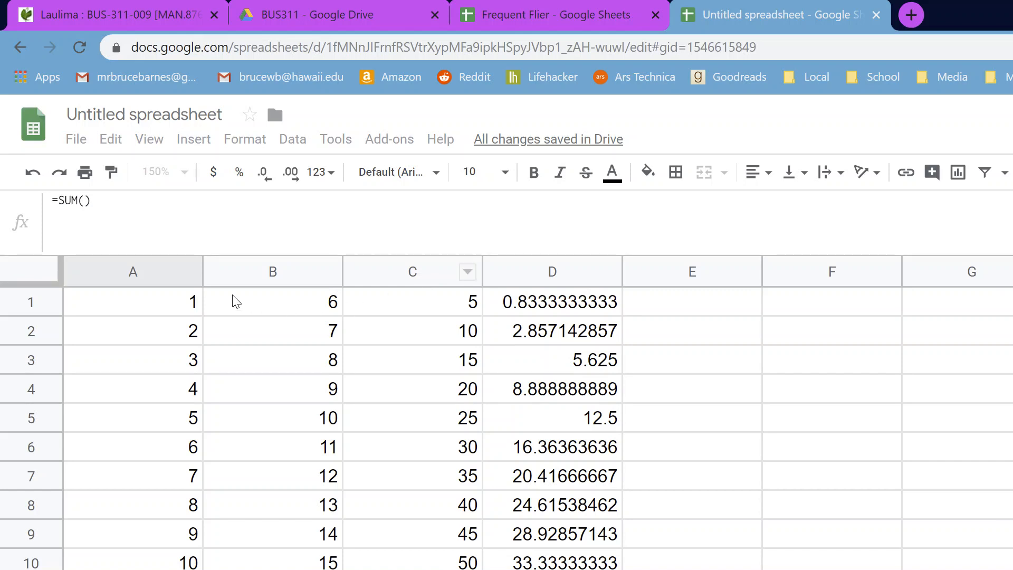
pyautogui.moveTo(192, 302); pyautogui.dragTo(195, 568)
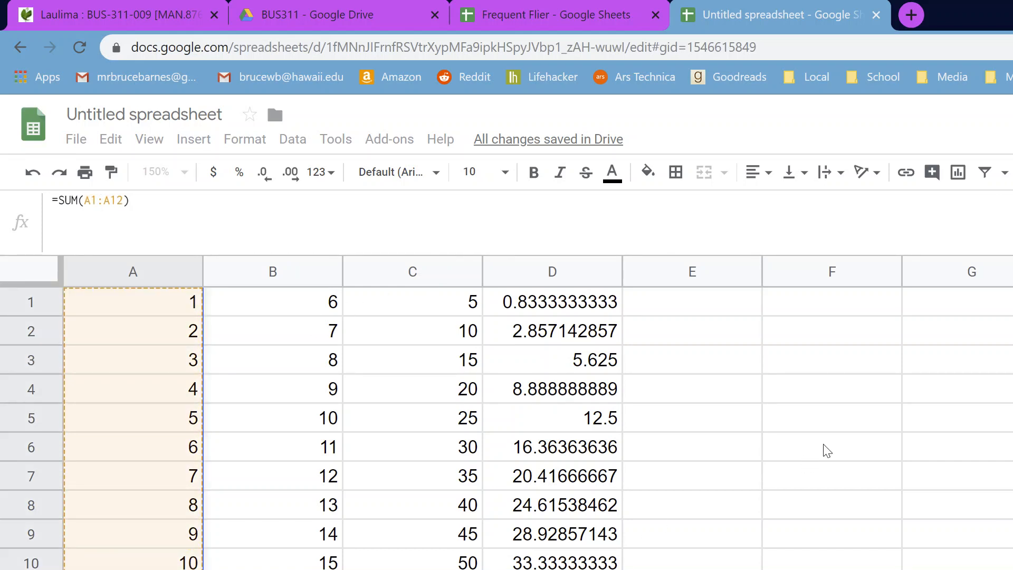
pyautogui.press('Return')
pyautogui.scroll(1, 517, 501)
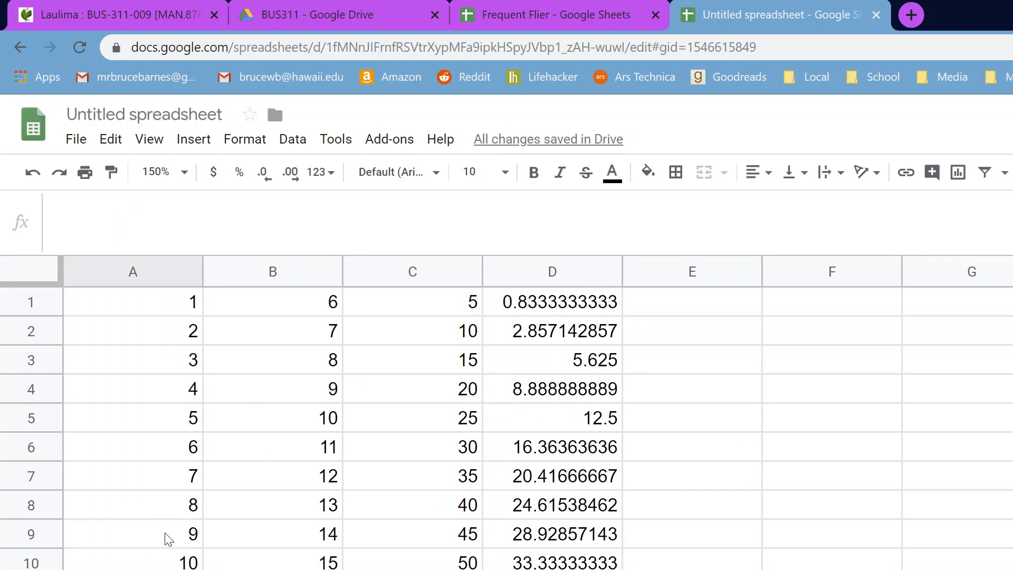
# Step: Total column B below its values by writing out the formula =SUM(B1:B12) with the range entered manually
pyautogui.click(273, 569)
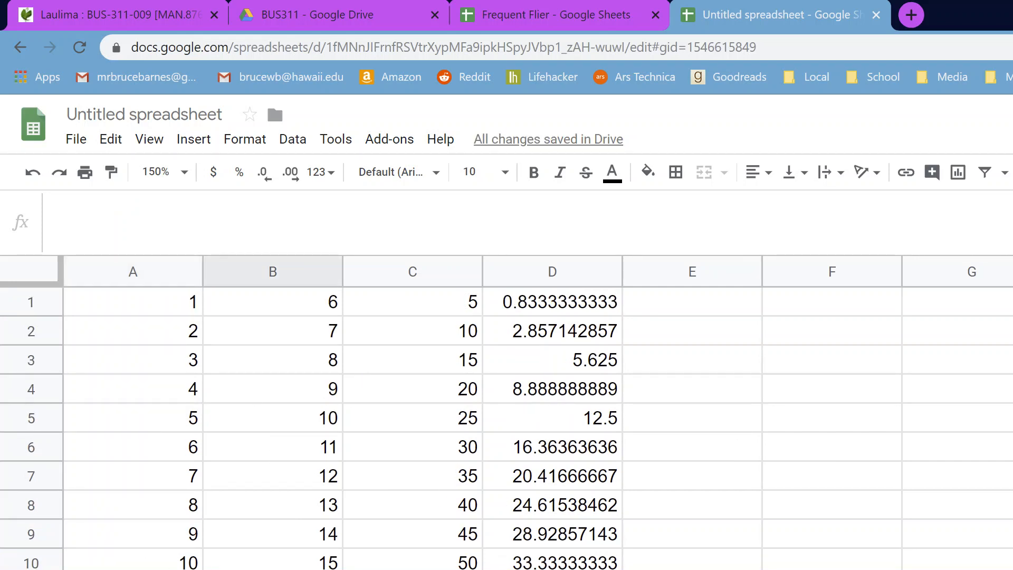
pyautogui.write('=')
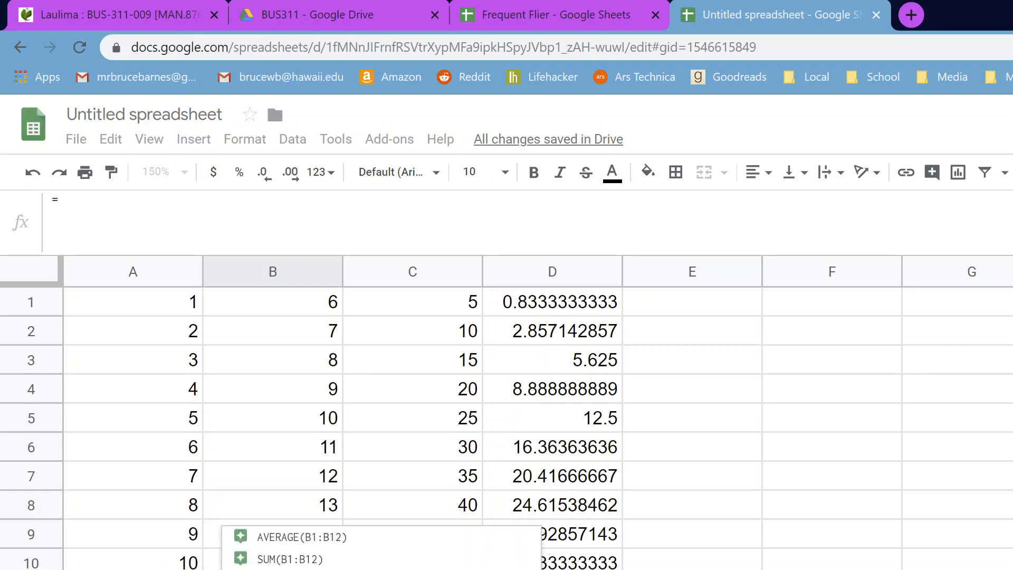
pyautogui.write('SUM')
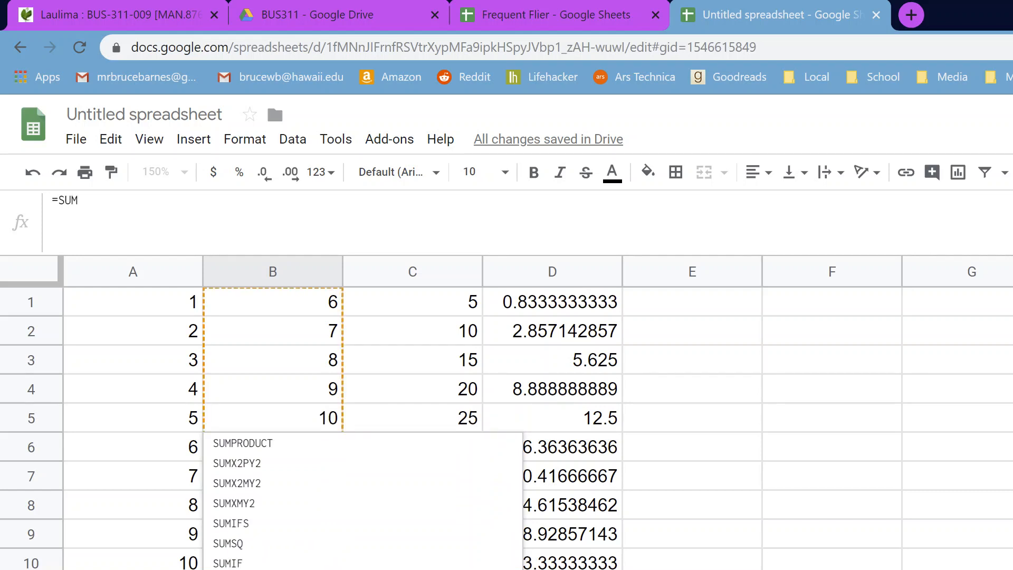
pyautogui.write('(')
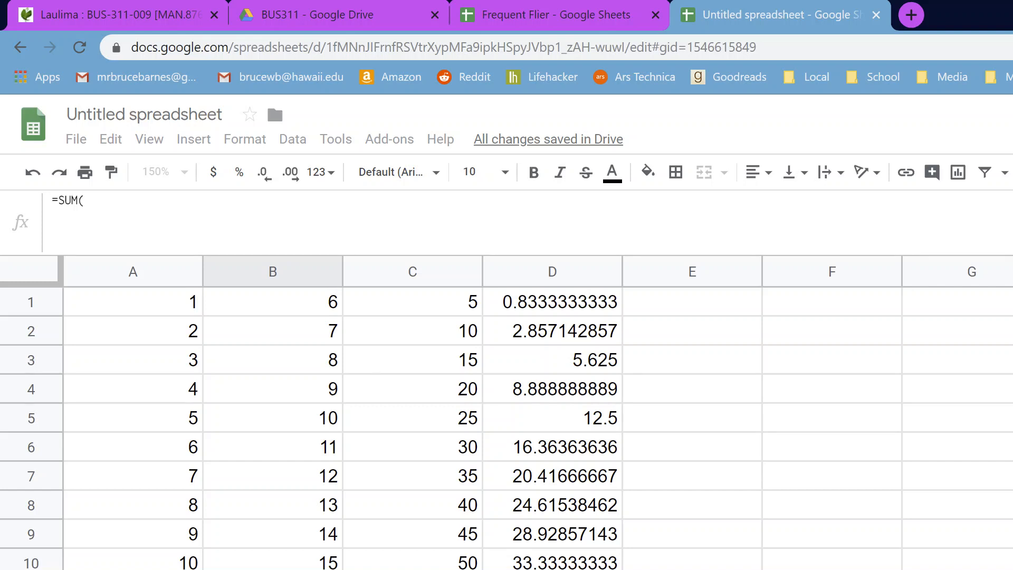
pyautogui.write('A')
pyautogui.press('BackSpace')
pyautogui.write('B12')
pyautogui.press('BackSpace')
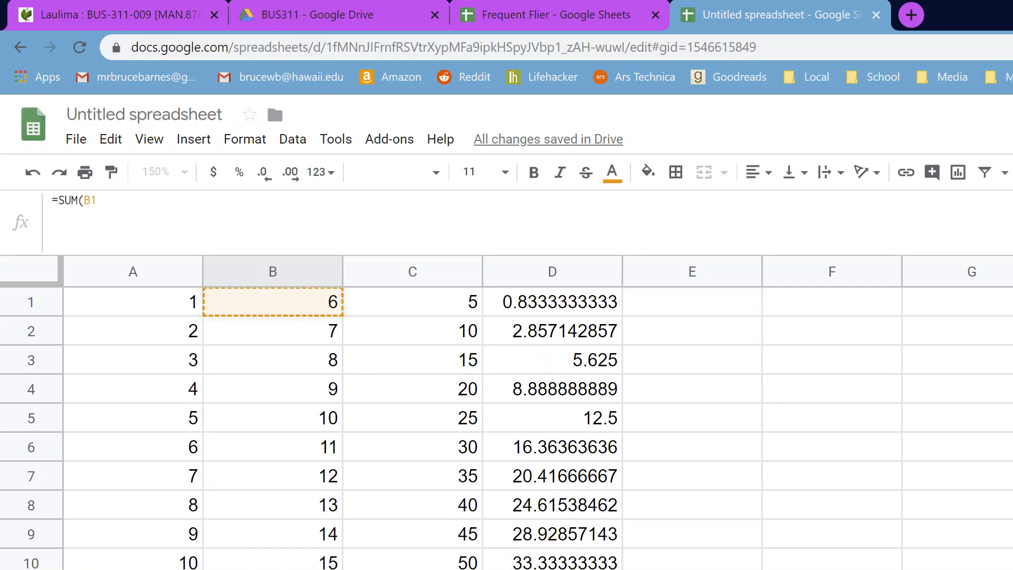
pyautogui.write(':')
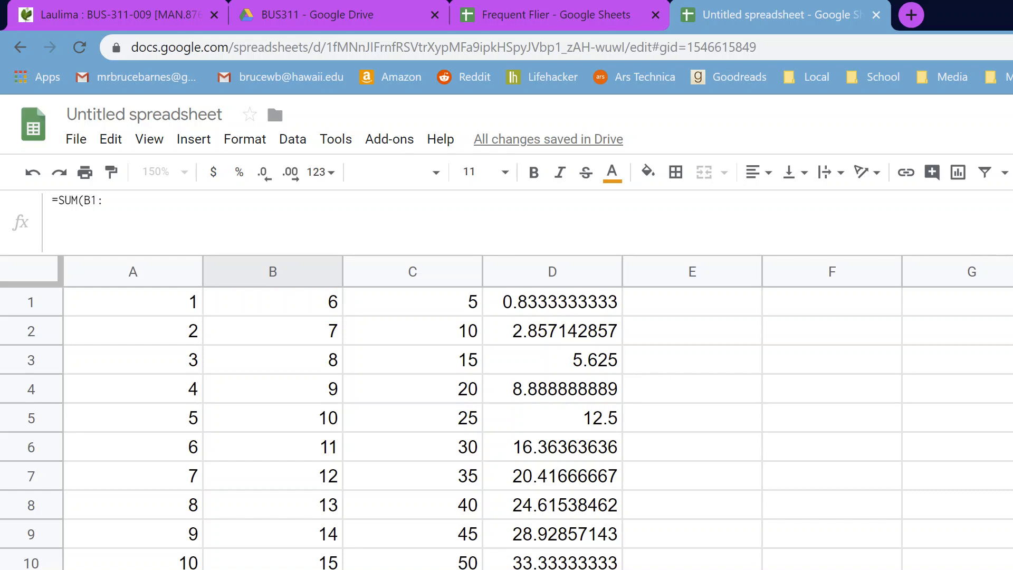
pyautogui.write('B12)')
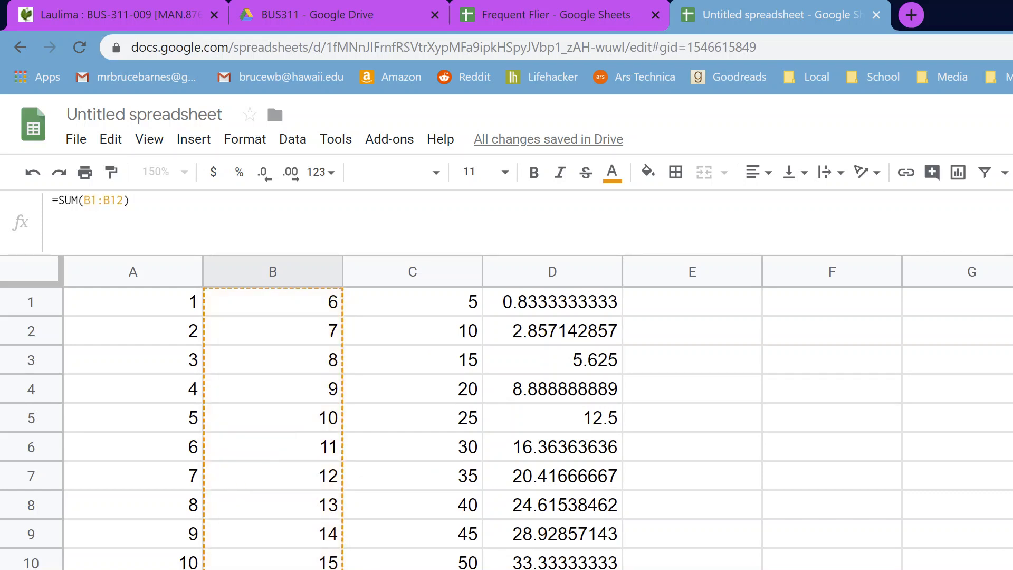
pyautogui.press('Return')
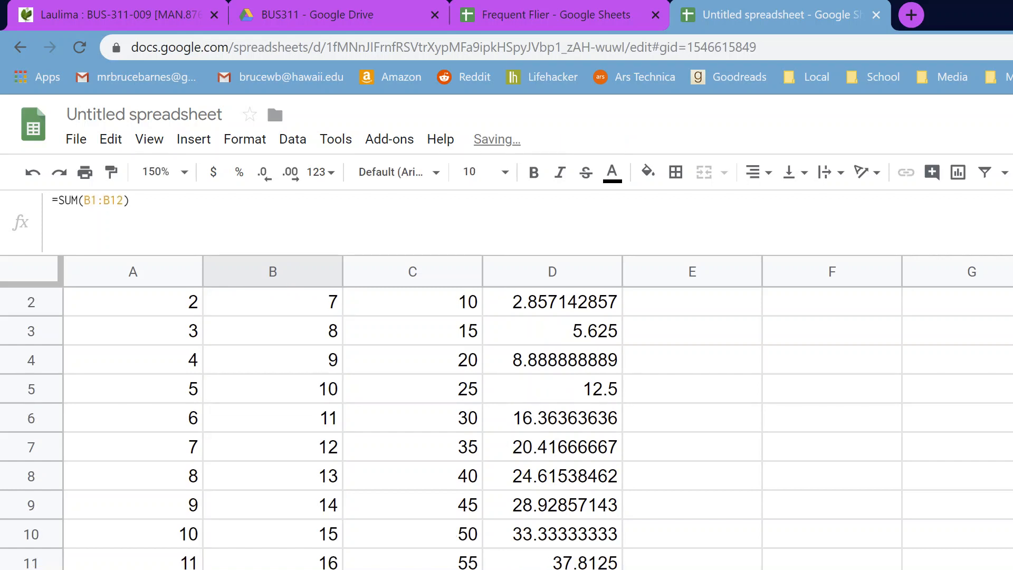
# Step: Add the formula =SUM(C1:C11) below the values in column C, beside the column B total
pyautogui.press('Right')
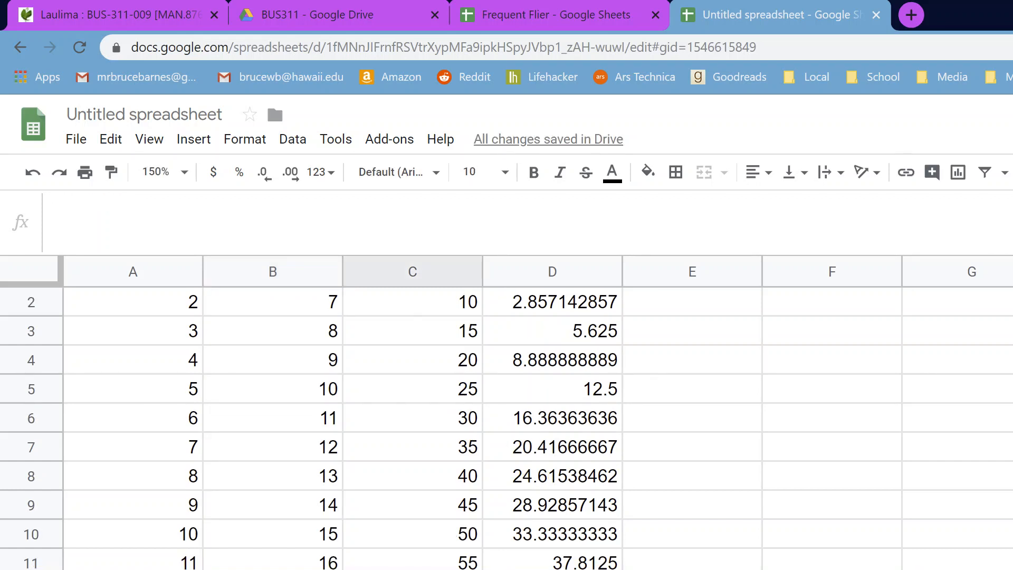
pyautogui.write('=SUM')
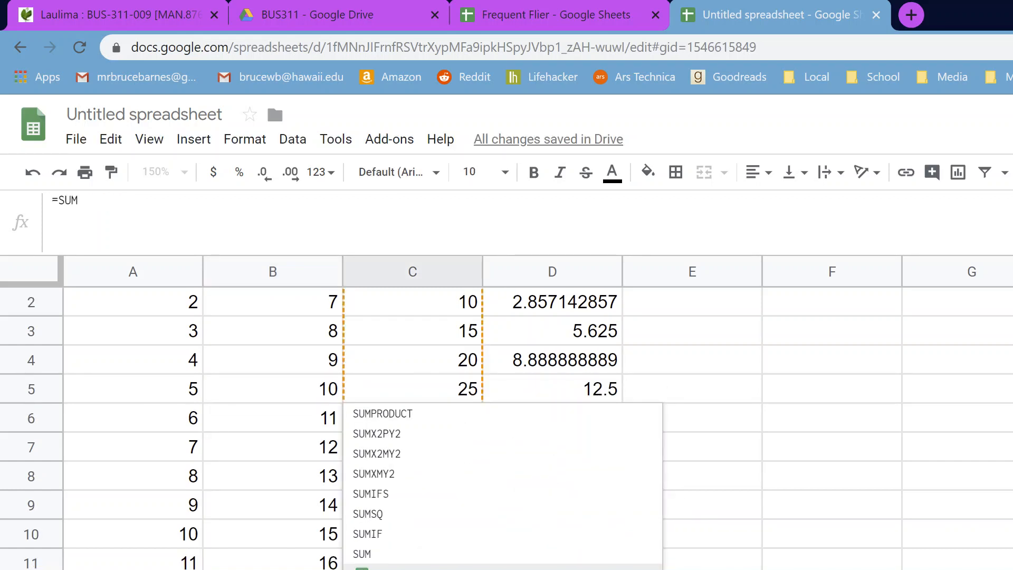
pyautogui.write('(')
pyautogui.scroll(1, 452, 356)
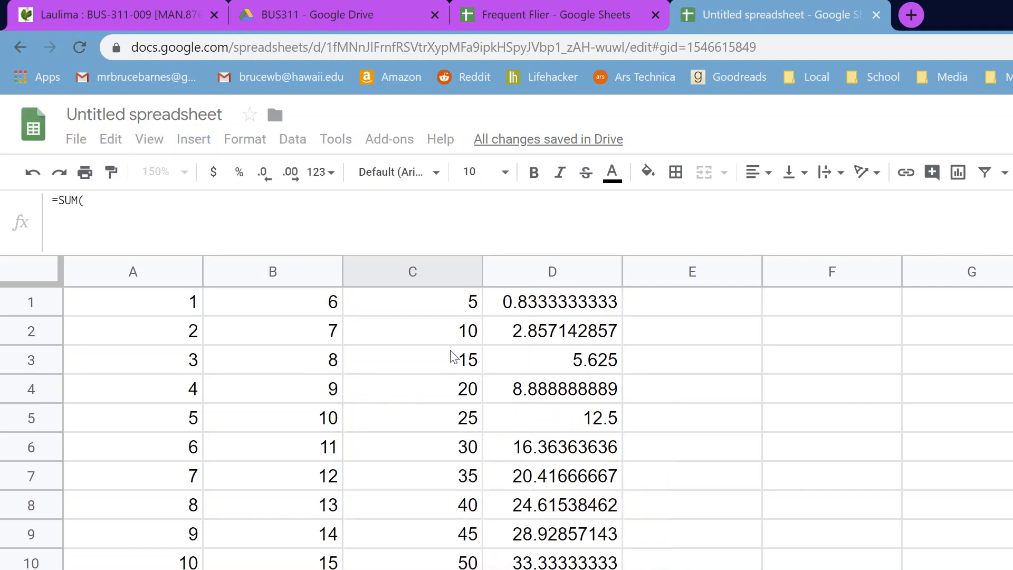
pyautogui.moveTo(452, 300); pyautogui.dragTo(443, 567)
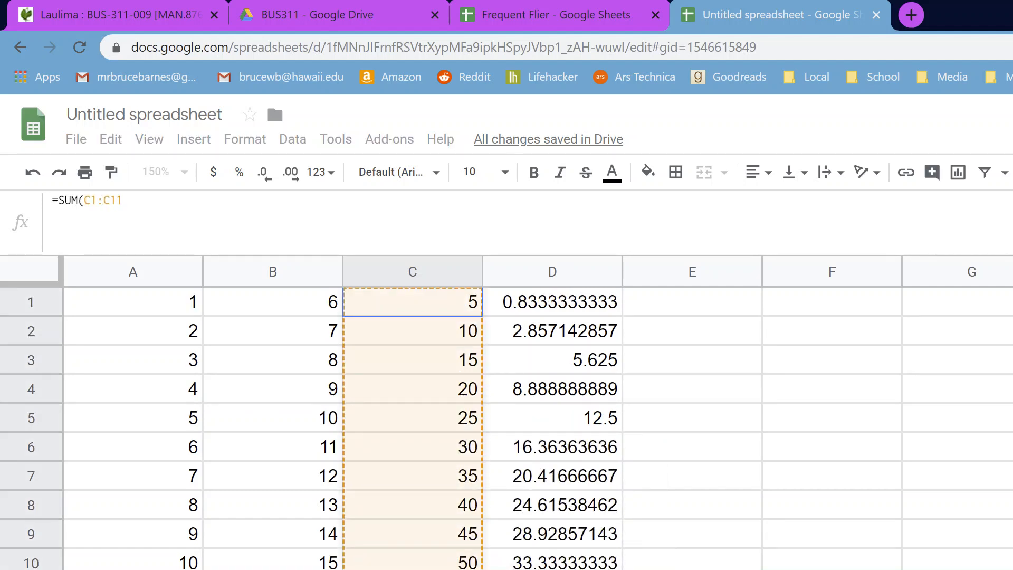
pyautogui.press('Return')
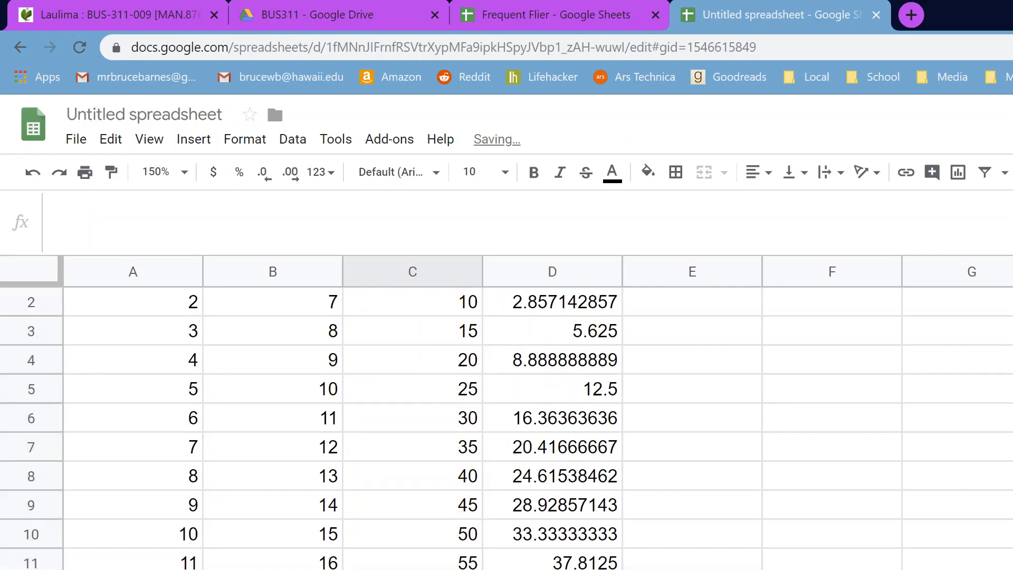
# Step: Examine the SUM formula at the foot of column C, including its function name, parentheses and cell range
pyautogui.click(435, 569)
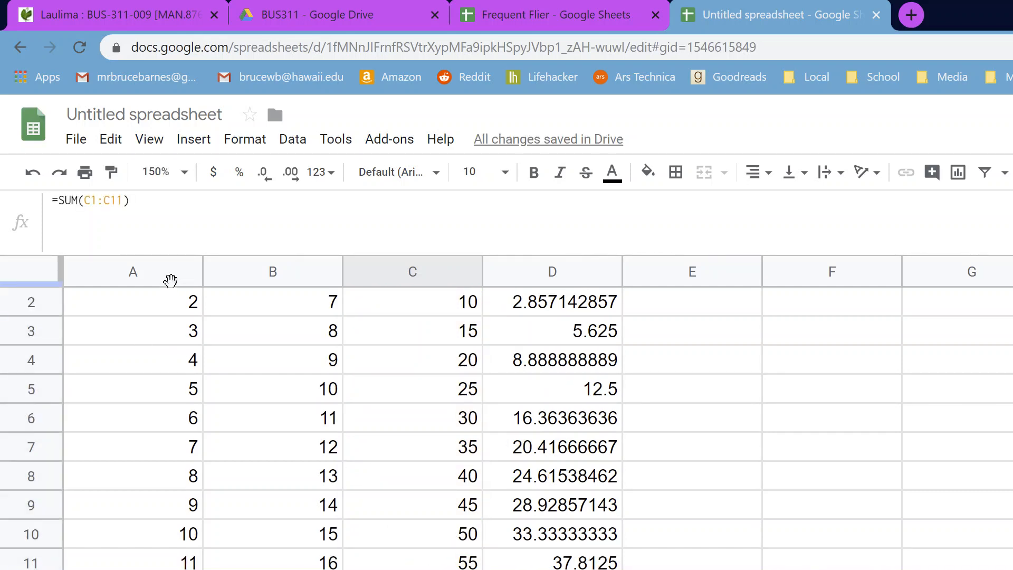
pyautogui.moveTo(131, 201); pyautogui.dragTo(44, 205)
pyautogui.click(129, 201)
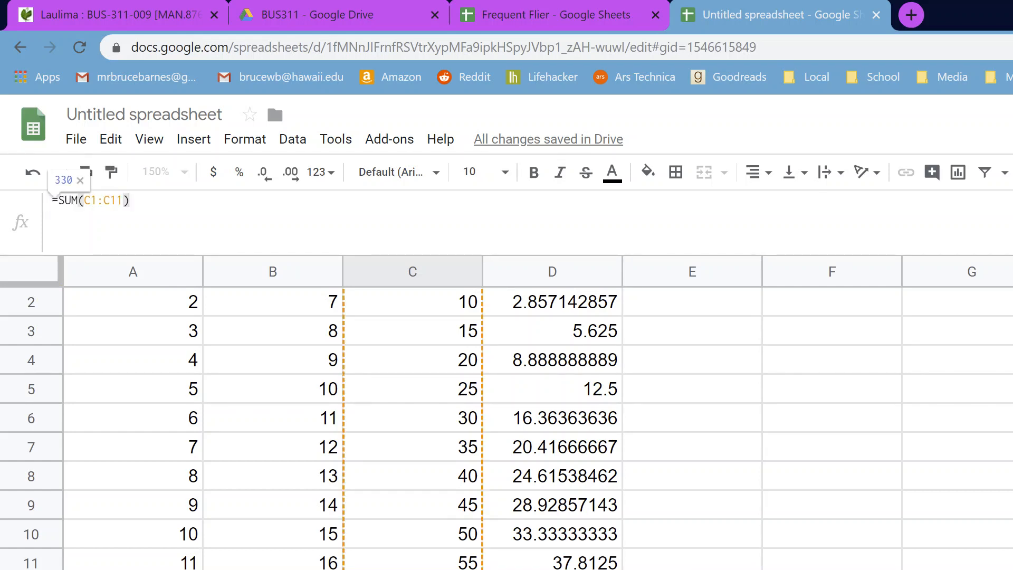
pyautogui.click(499, 180)
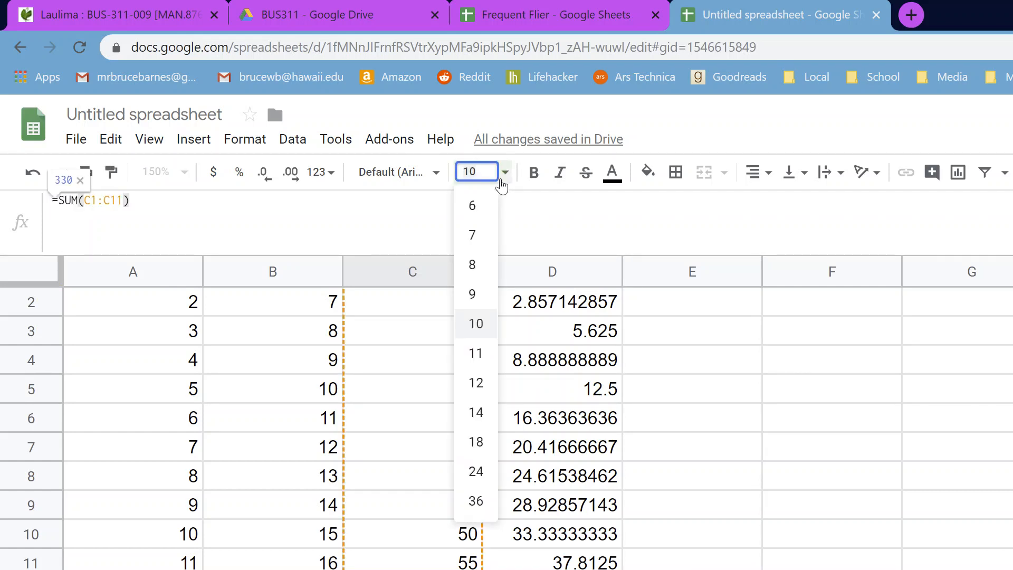
pyautogui.click(499, 180)
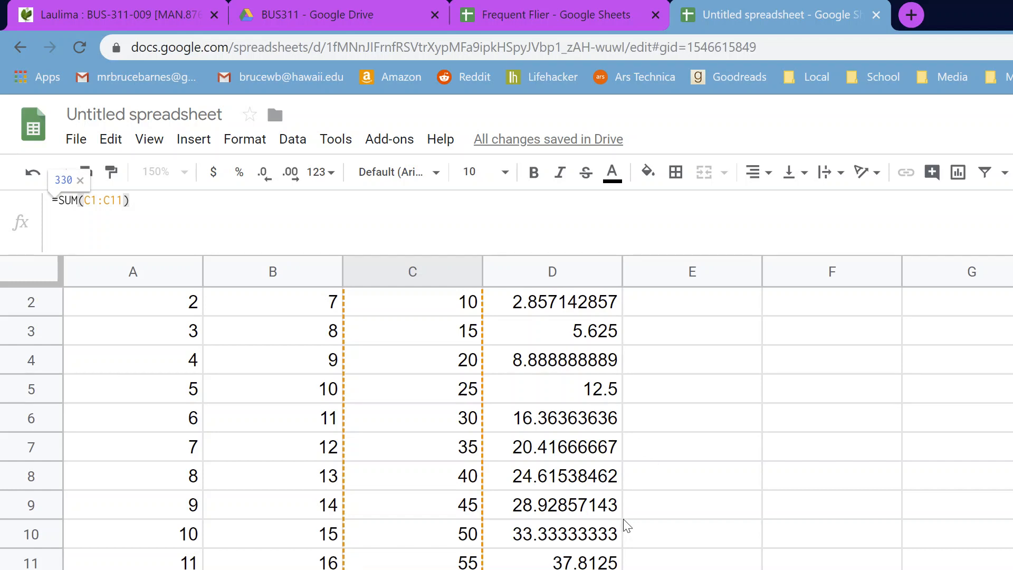
pyautogui.press('Return')
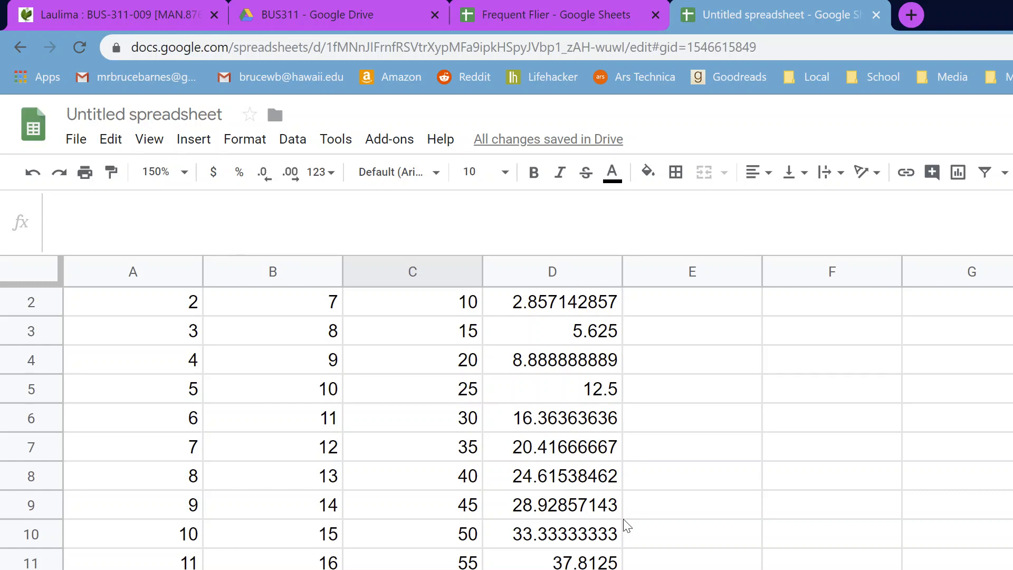
pyautogui.press('Up')
pyautogui.press('Up')
pyautogui.press('Up')
pyautogui.press('Up')
pyautogui.press('Up')
pyautogui.press('Up')
pyautogui.press('Up')
pyautogui.press('Up')
pyautogui.press('Up')
pyautogui.press('Up')
pyautogui.press('Up')
pyautogui.press('Up')
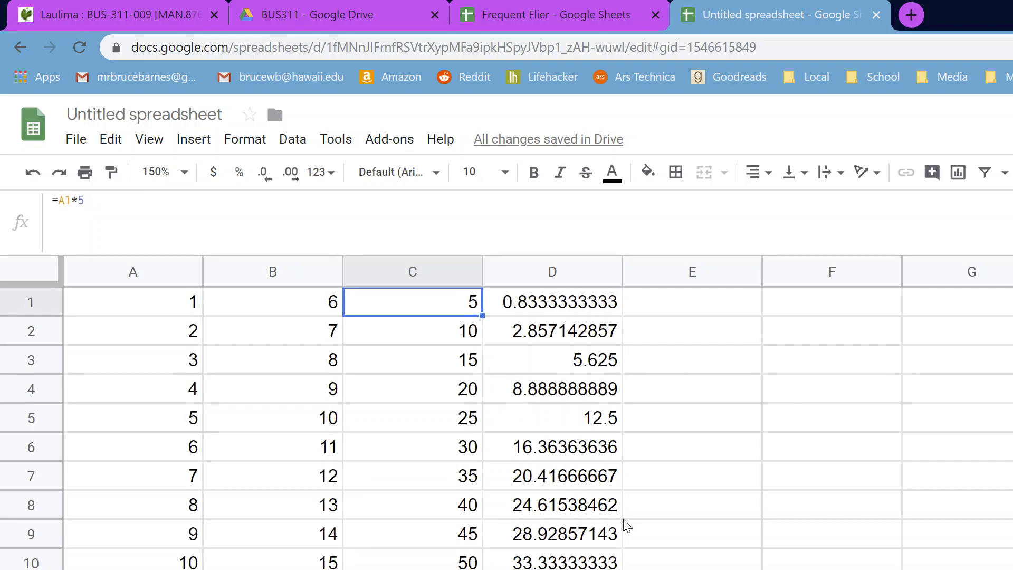
pyautogui.press('Right')
pyautogui.press('Right')
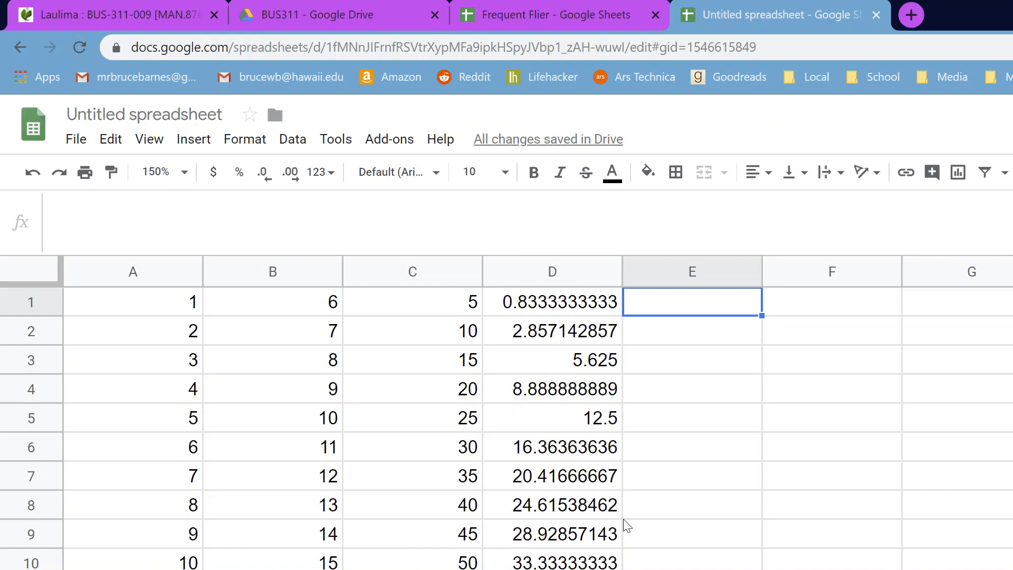
pyautogui.write('=')
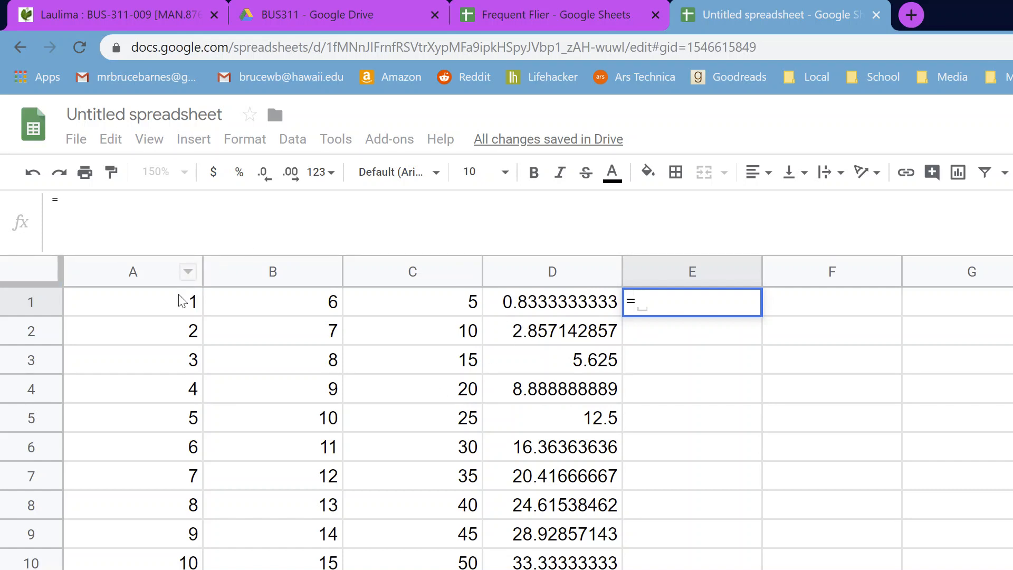
pyautogui.press('Escape')
# Step: Rewrite the formula in C1 as =A1*5, picking cell A1 in the sheet as the reference
pyautogui.press('Down')
pyautogui.press('Left')
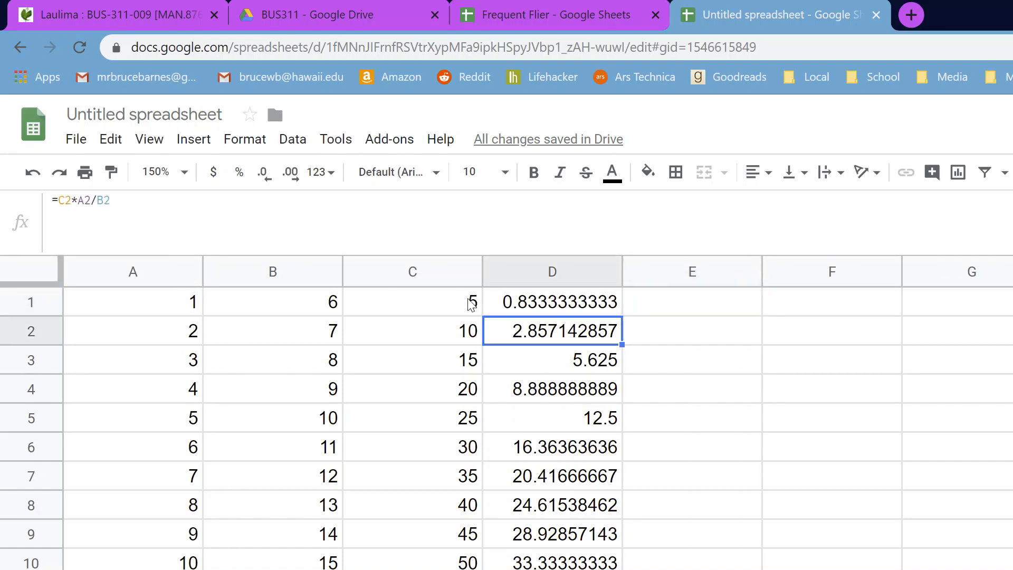
pyautogui.press('Up')
pyautogui.press('Left')
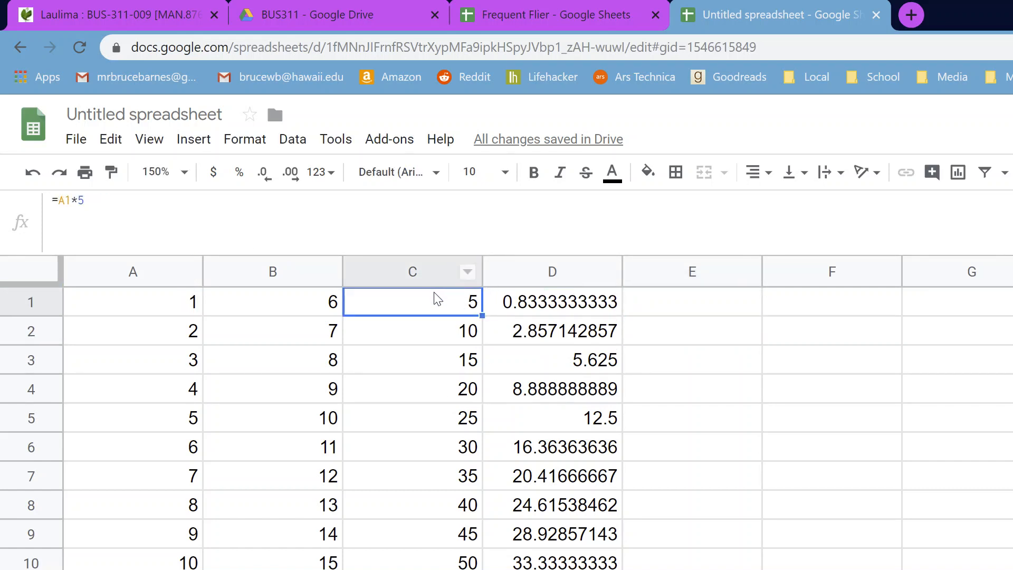
pyautogui.write('=')
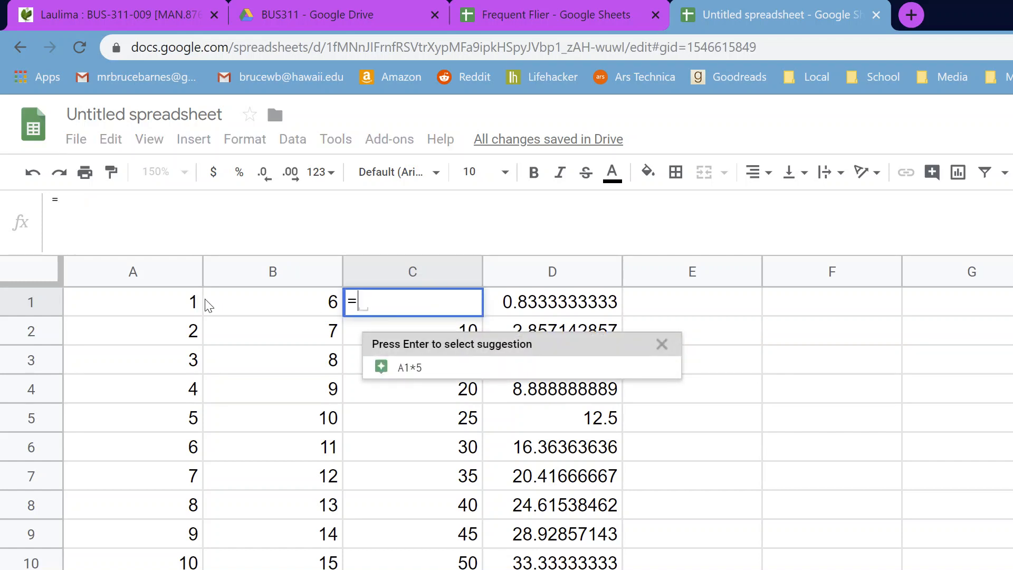
pyautogui.click(170, 303)
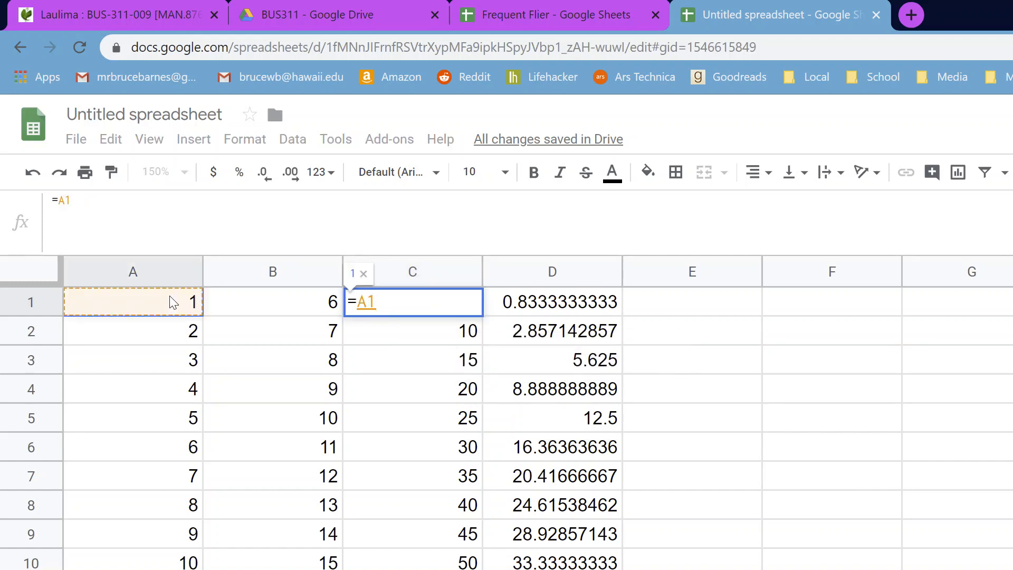
pyautogui.write('*')
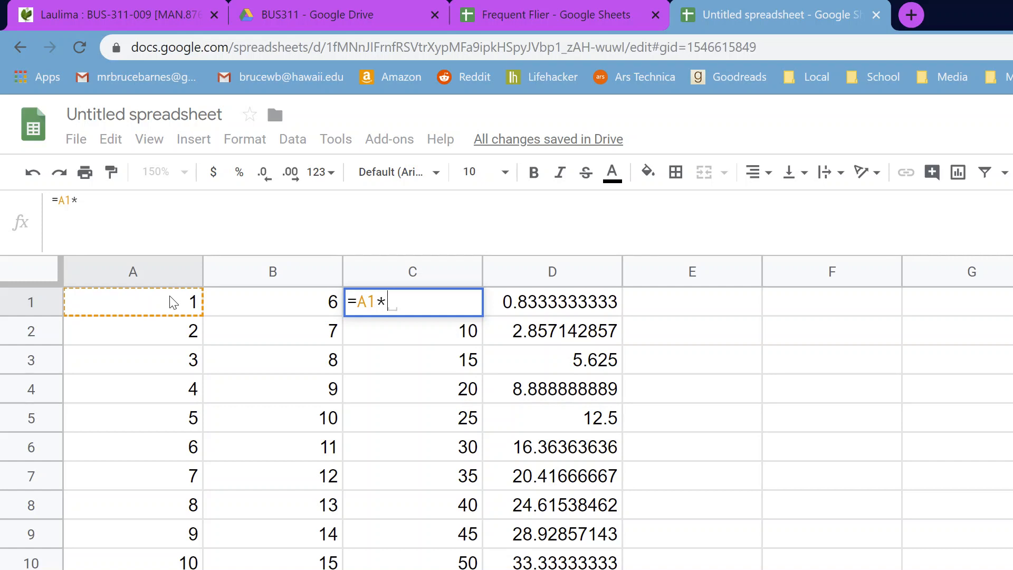
pyautogui.write('5')
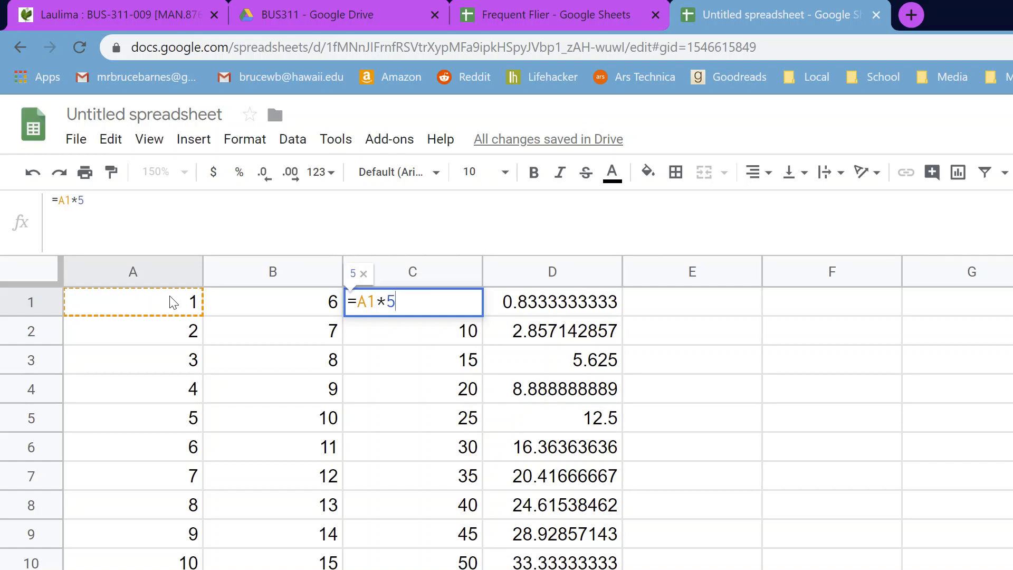
# Step: Re-enter the formula =A1*5 in C1, writing out the A1 reference manually instead of picking the cell
pyautogui.press('BackSpace')
pyautogui.press('BackSpace')
pyautogui.press('BackSpace')
pyautogui.press('BackSpace')
pyautogui.write('Z')
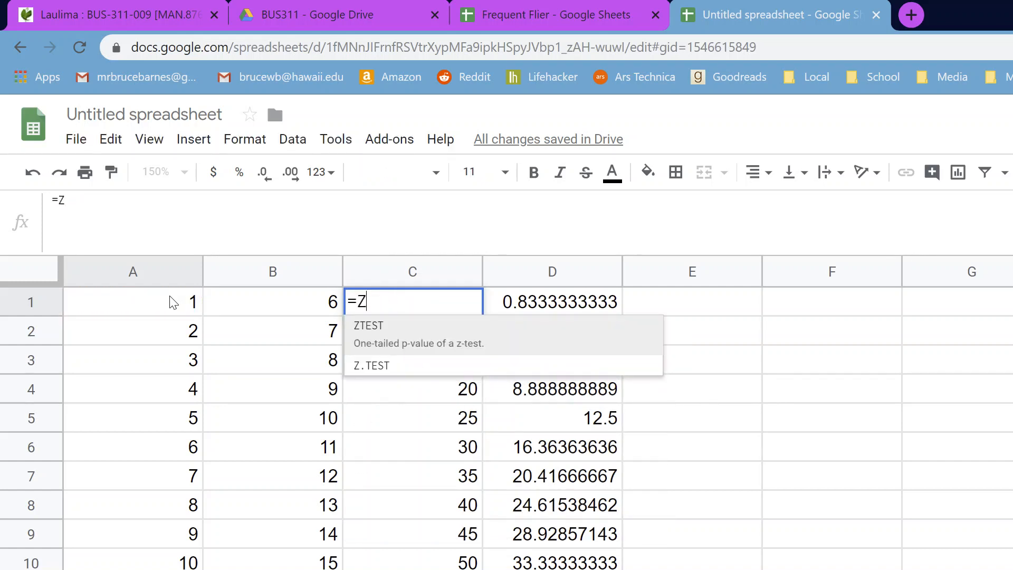
pyautogui.press('BackSpace')
pyautogui.write('A1')
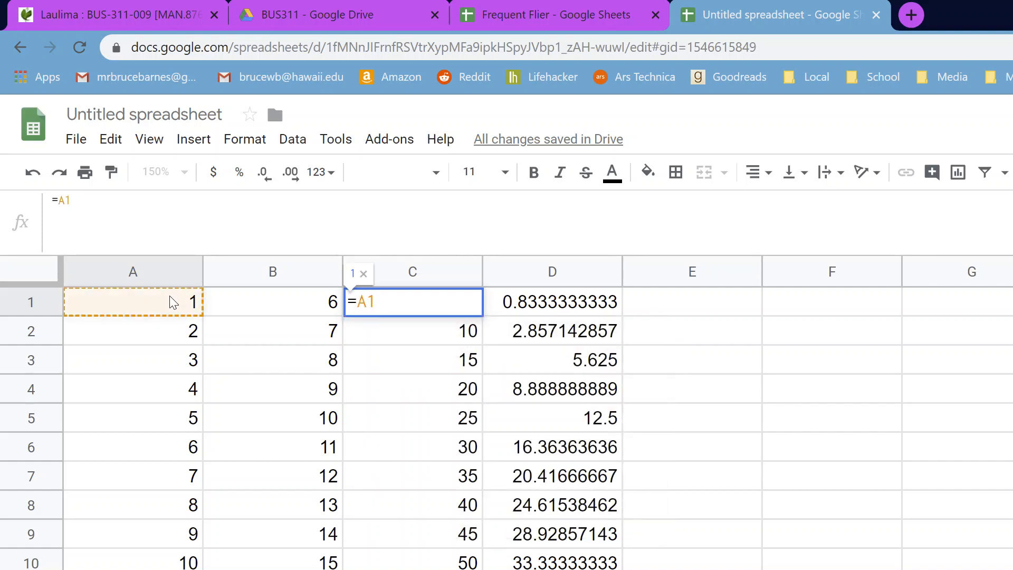
pyautogui.write('*&5')
pyautogui.press('BackSpace')
pyautogui.press('BackSpace')
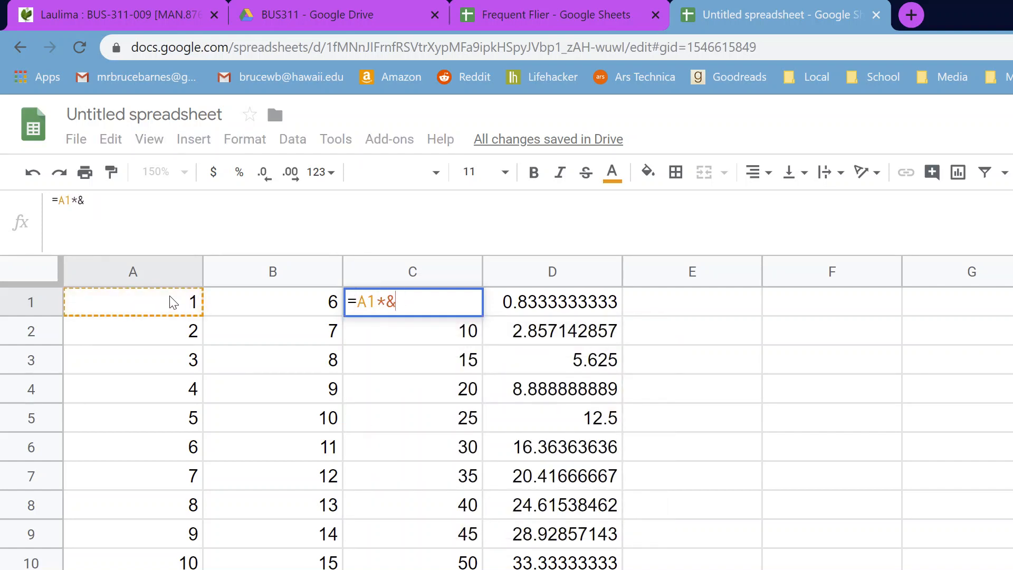
pyautogui.write('5')
pyautogui.press('Return')
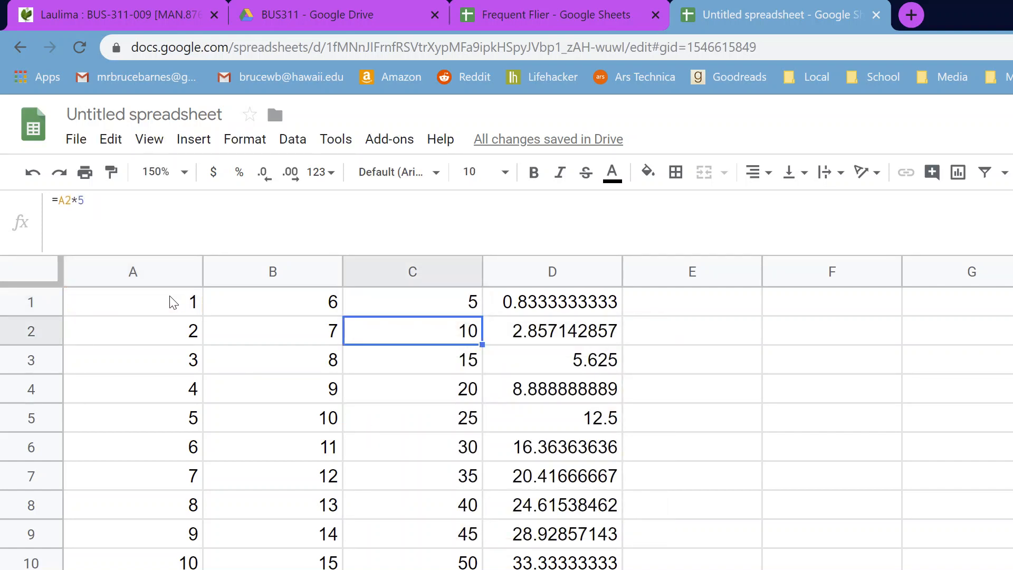
# Step: Insert one blank row above row 1
pyautogui.click(174, 303)
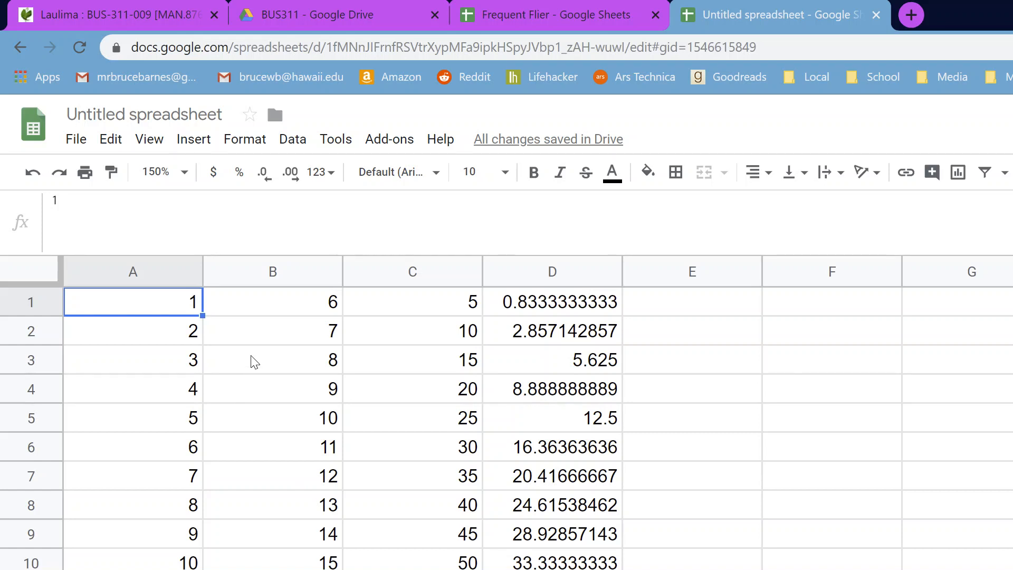
pyautogui.click(30, 298)
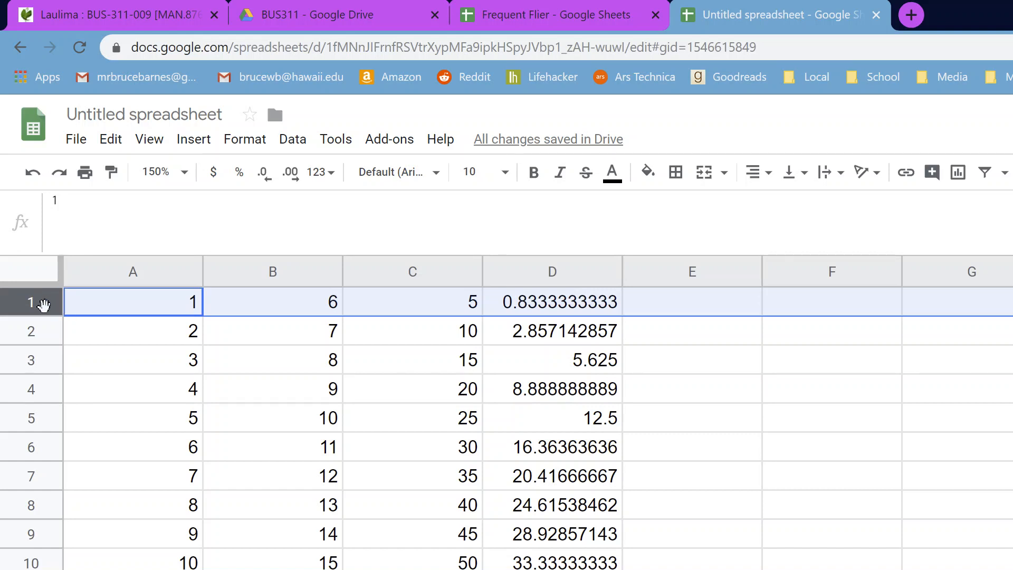
pyautogui.rightClick(44, 306)
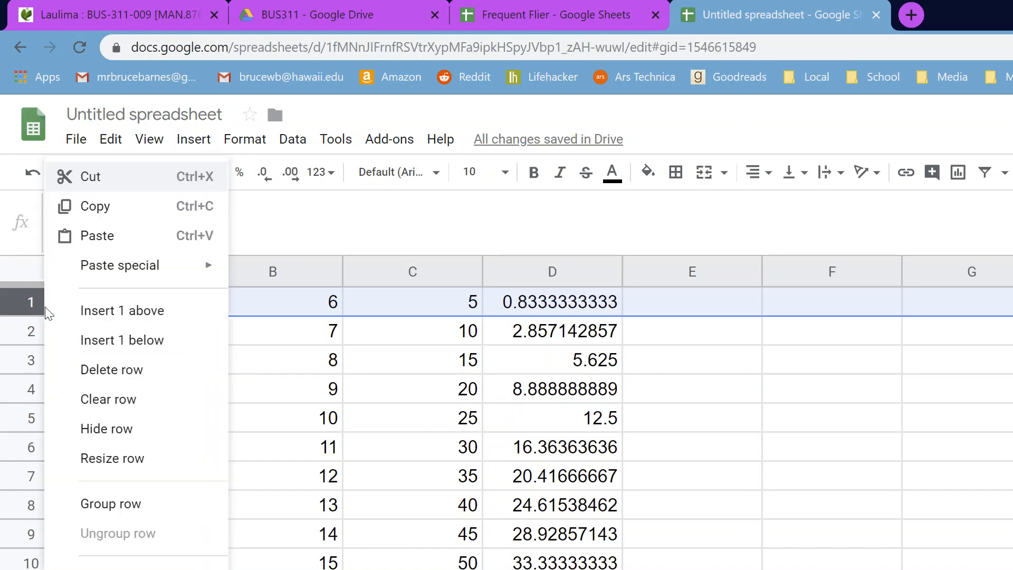
pyautogui.click(138, 316)
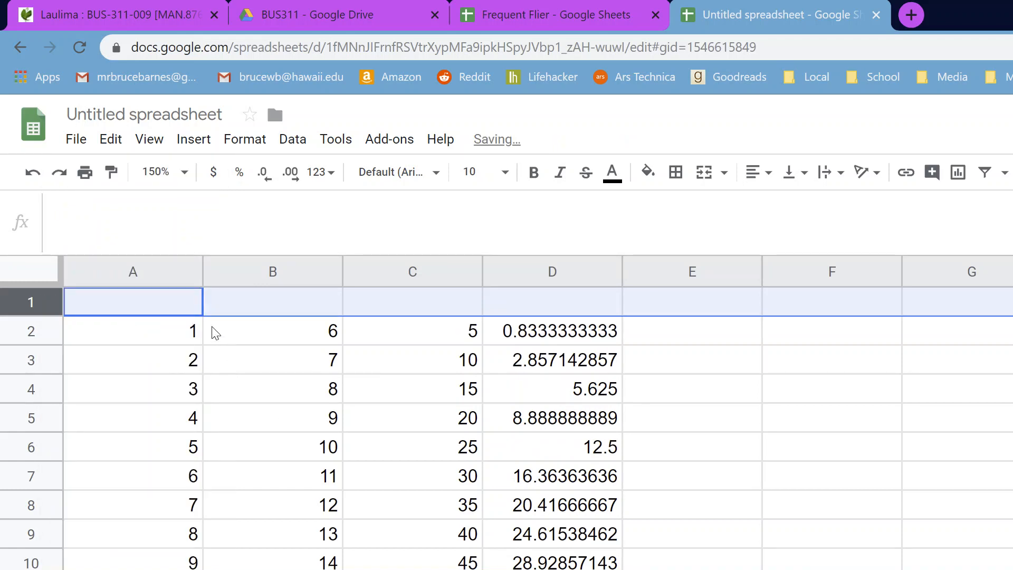
# Step: Enter the column headings Months, Add, Multiple and Divide in cells A1 through D1
pyautogui.click(170, 298)
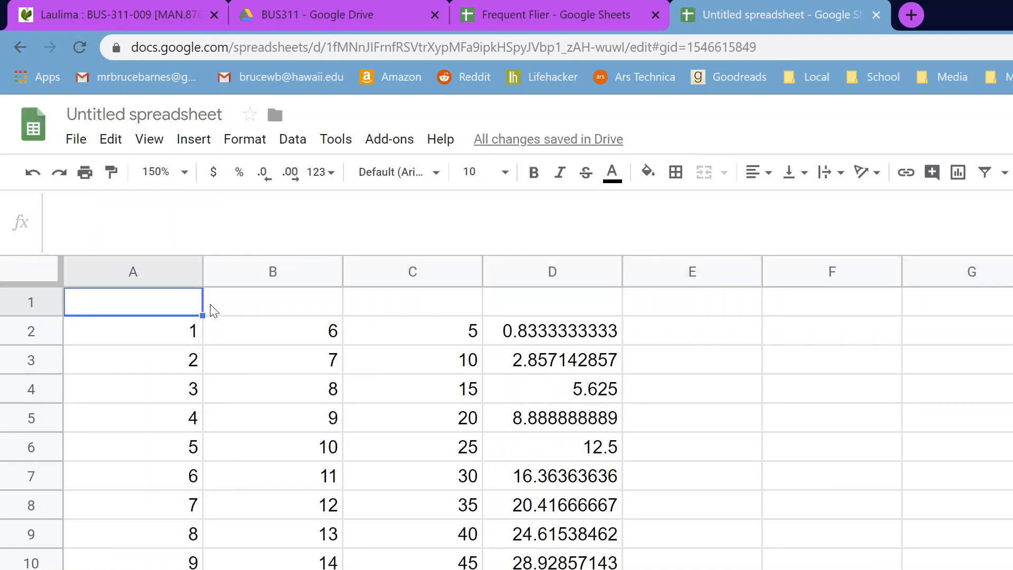
pyautogui.write('Months')
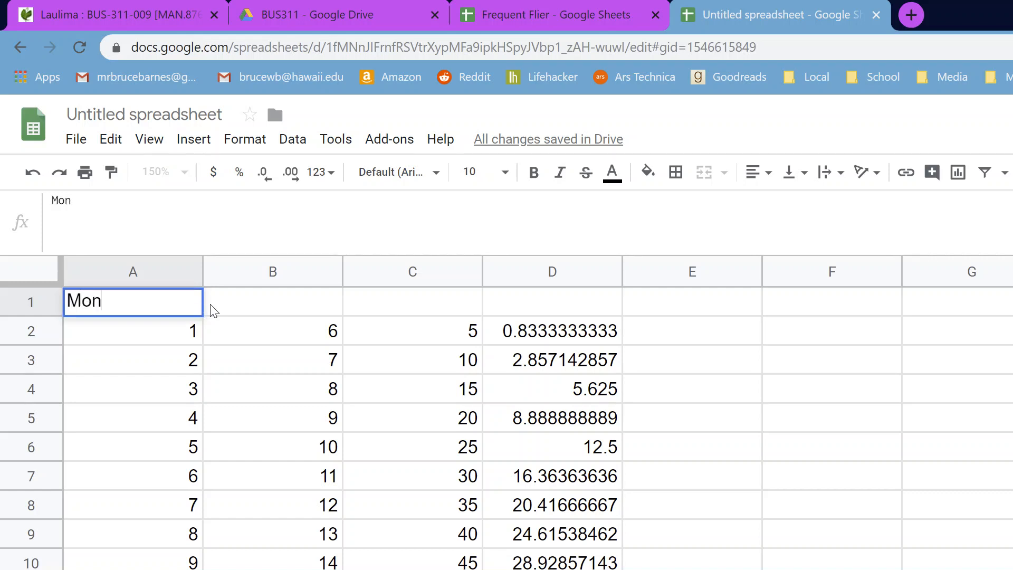
pyautogui.press('Tab')
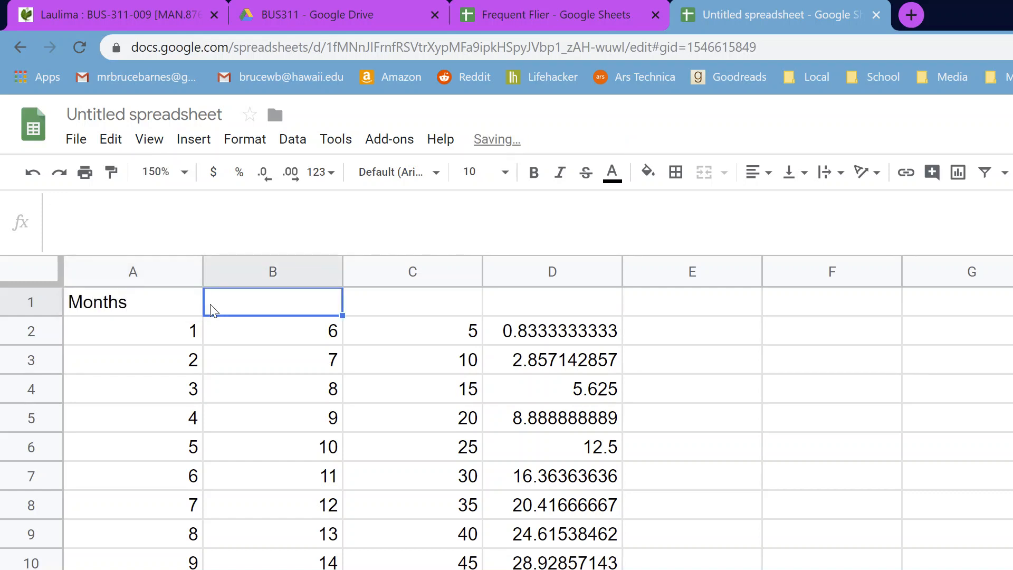
pyautogui.write('Add')
pyautogui.press('Tab')
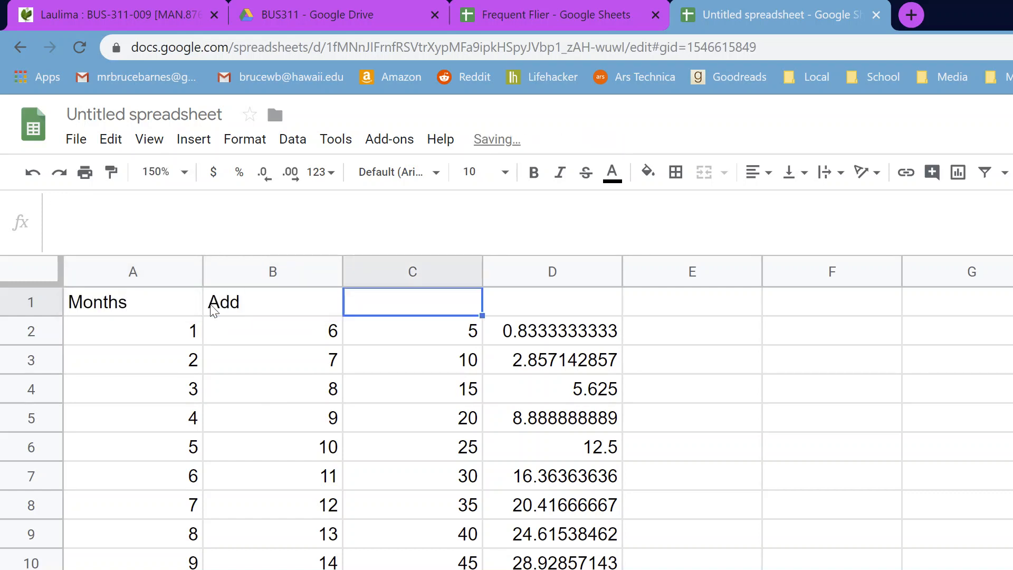
pyautogui.write('Multiple')
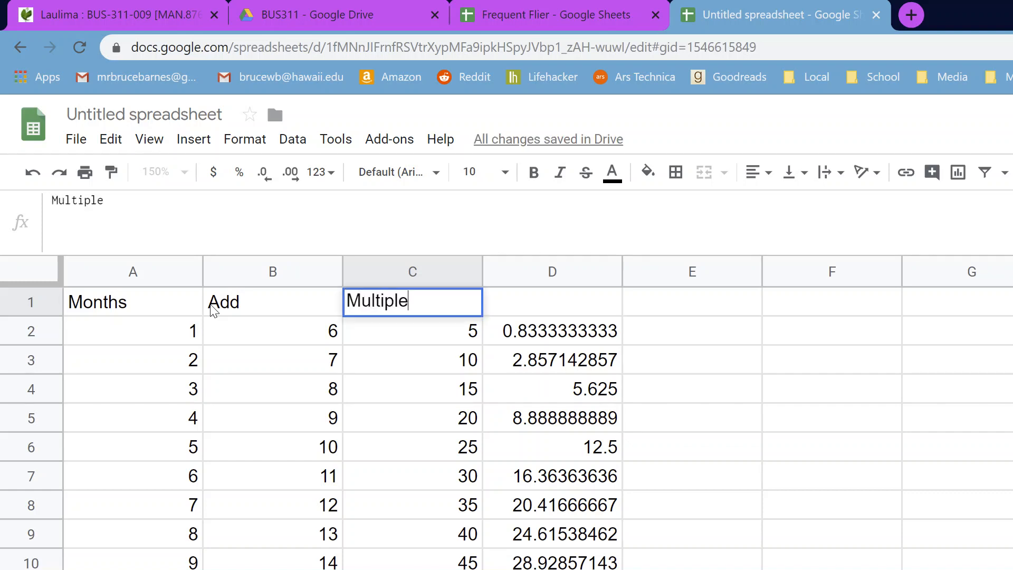
pyautogui.press('Tab')
pyautogui.write('Divide')
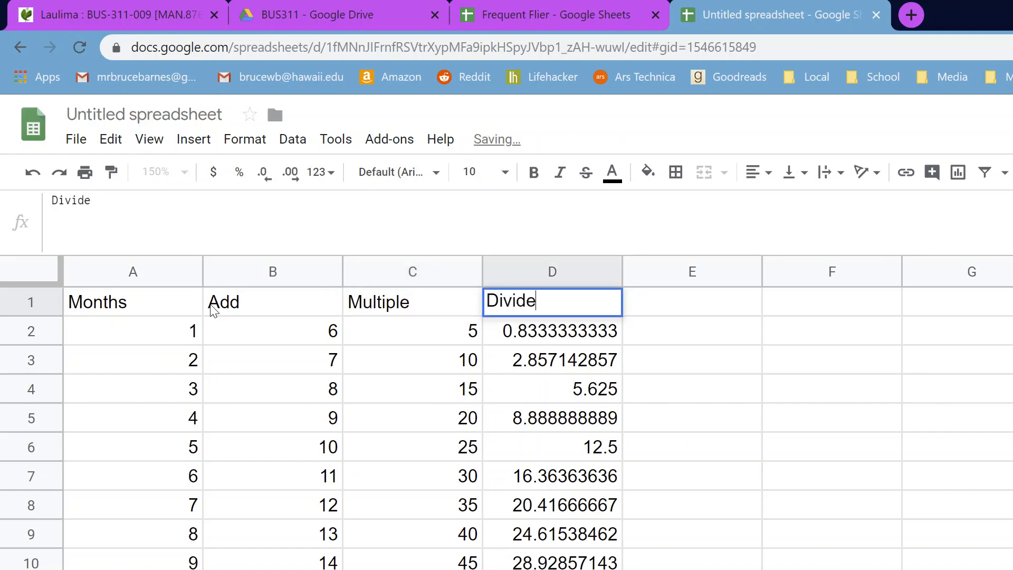
pyautogui.press('Return')
pyautogui.press('Right')
pyautogui.press('Right')
pyautogui.press('Right')
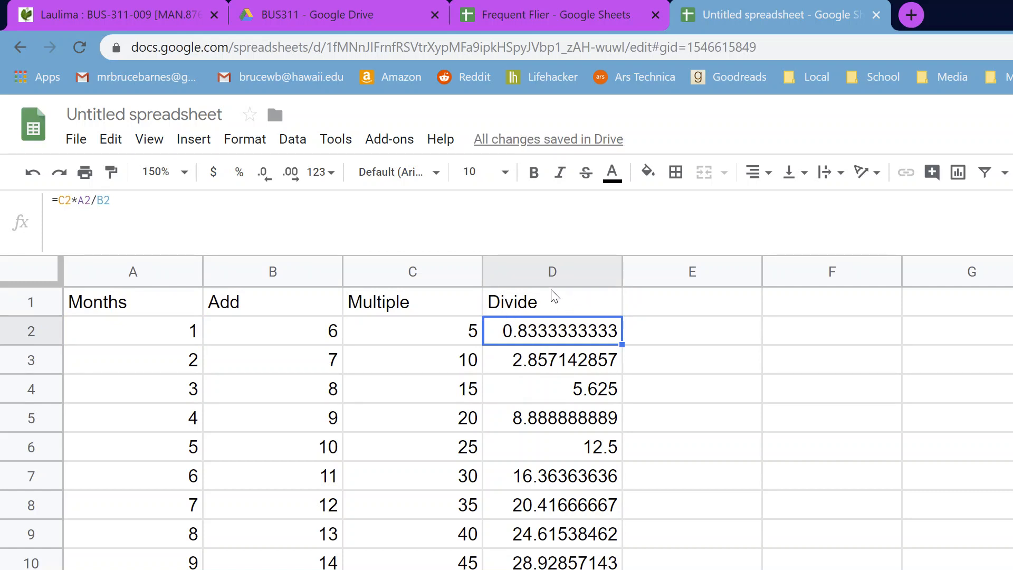
# Step: Convert the column C heading to uppercase in E1 with =UPPER(C1), and review the formula
pyautogui.click(550, 310)
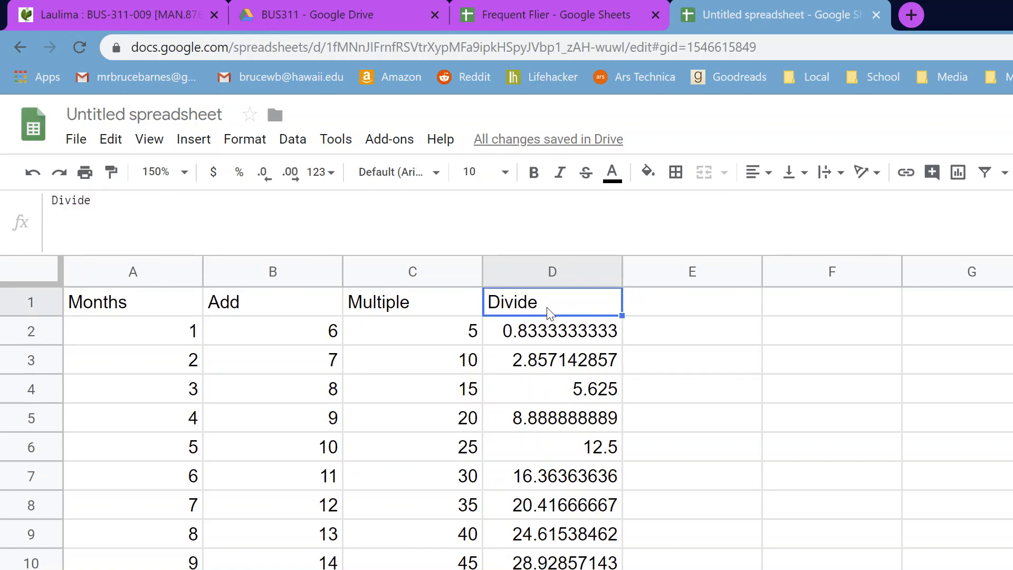
pyautogui.click(733, 315)
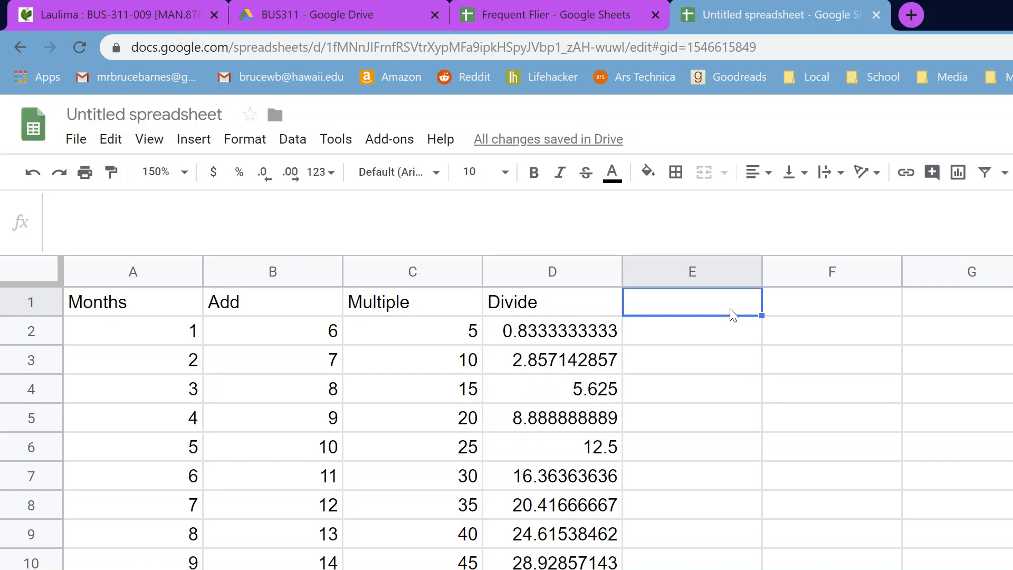
pyautogui.write('=')
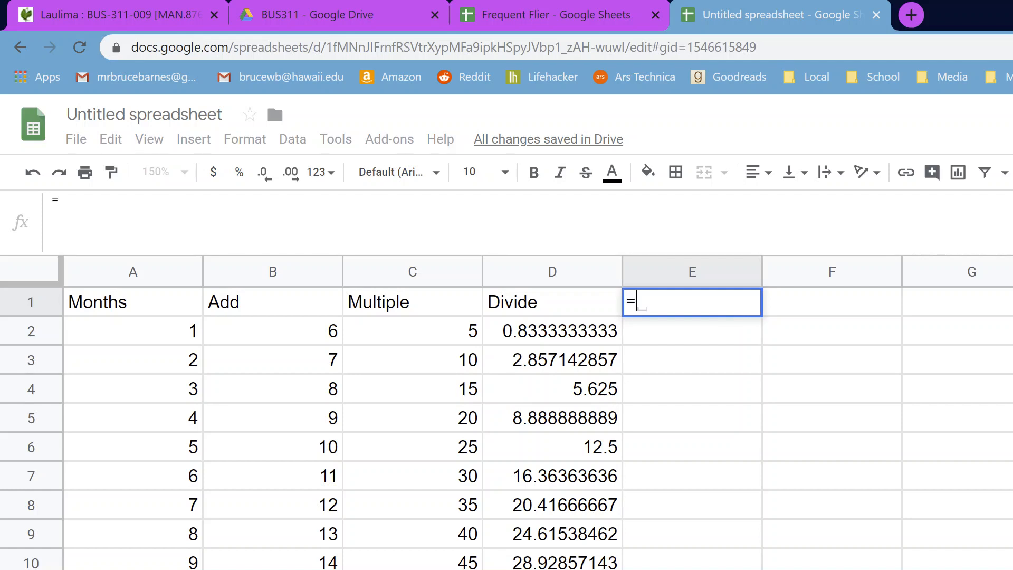
pyautogui.write('UPPER(')
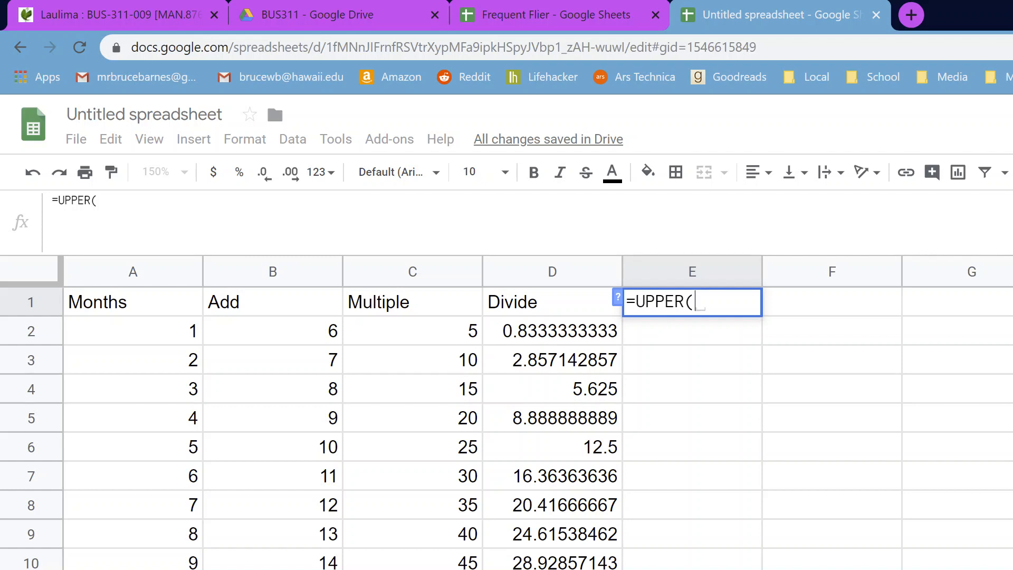
pyautogui.click(452, 299)
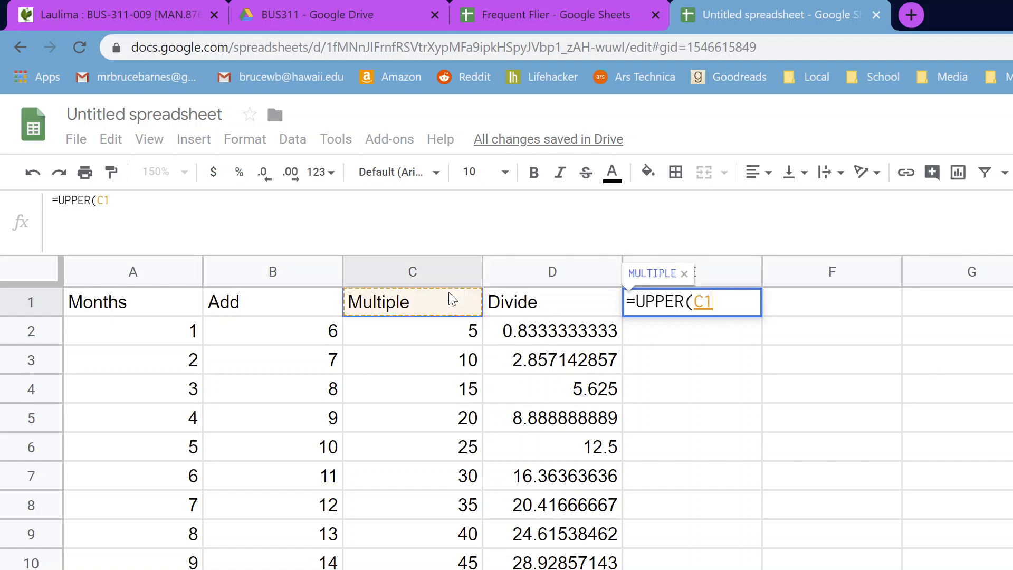
pyautogui.press('Return')
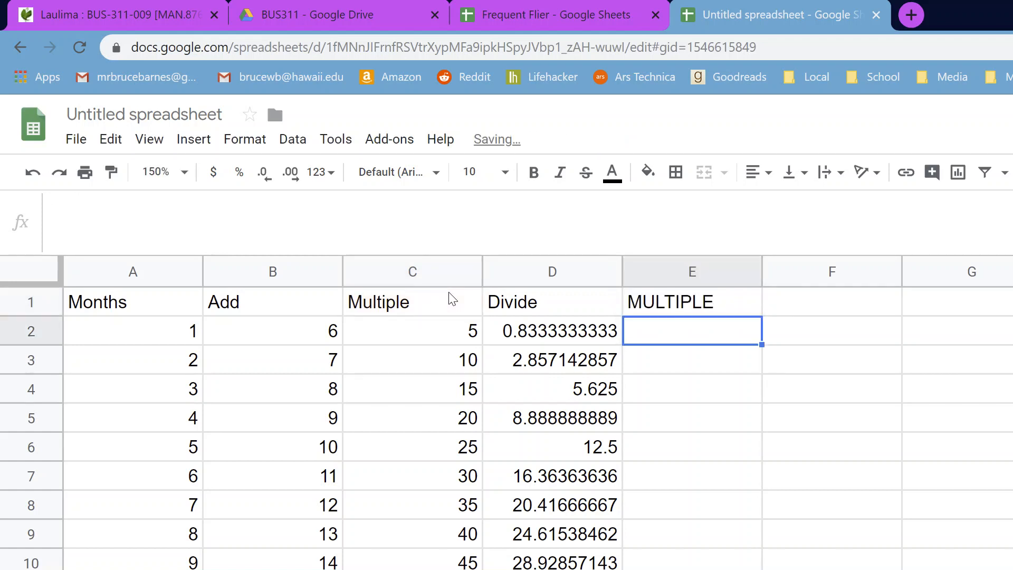
pyautogui.press('Left')
pyautogui.press('Left')
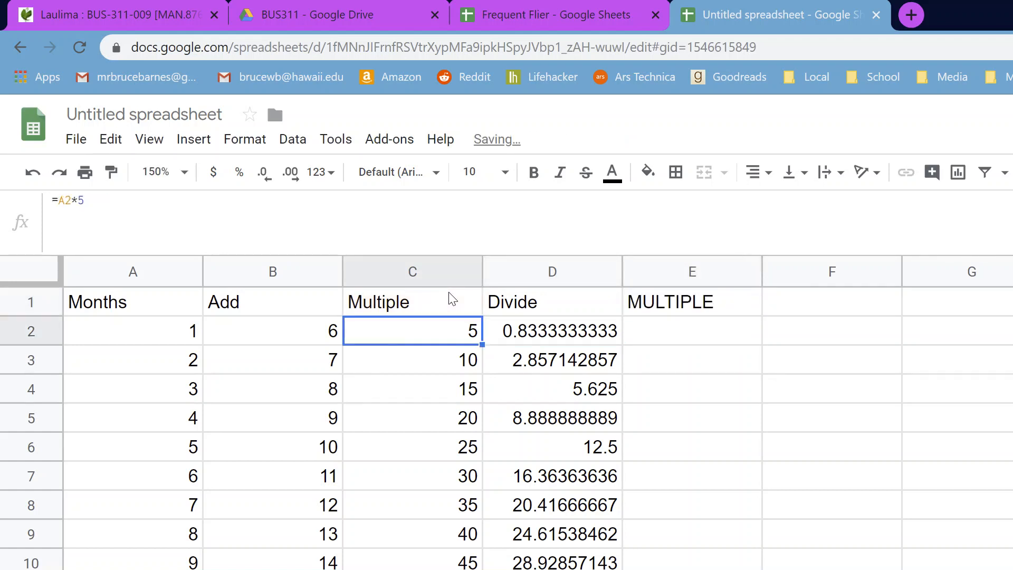
pyautogui.press('Up')
pyautogui.press('Right')
pyautogui.press('Right')
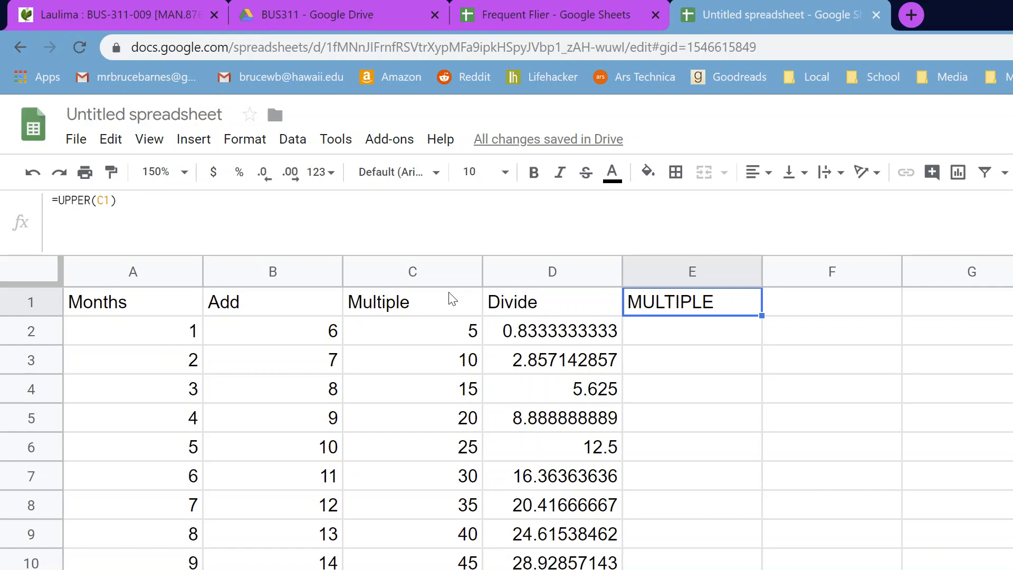
# Step: Change the heading in C1 to Multiply and check the UPPER formula cell E1
pyautogui.click(414, 304)
pyautogui.write('Mu')
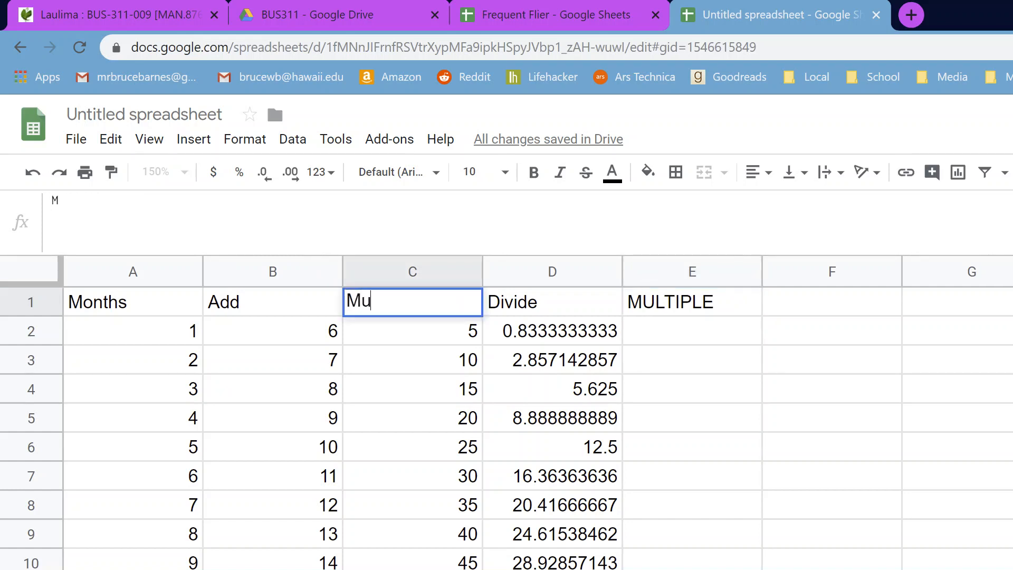
pyautogui.write('ltiply')
pyautogui.press('Return')
pyautogui.press('Right')
pyautogui.press('Right')
pyautogui.press('Up')
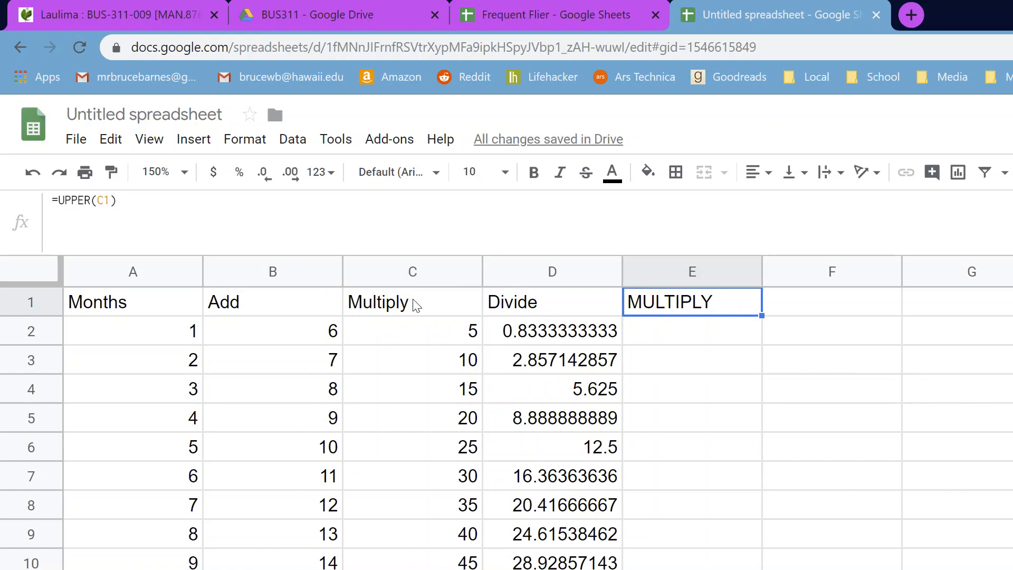
# Step: Convert the column B heading to lowercase in F1 with =LOWER(B1), and compare the formulas in E1 and F1
pyautogui.press('Right')
pyautogui.write('=LOWER(')
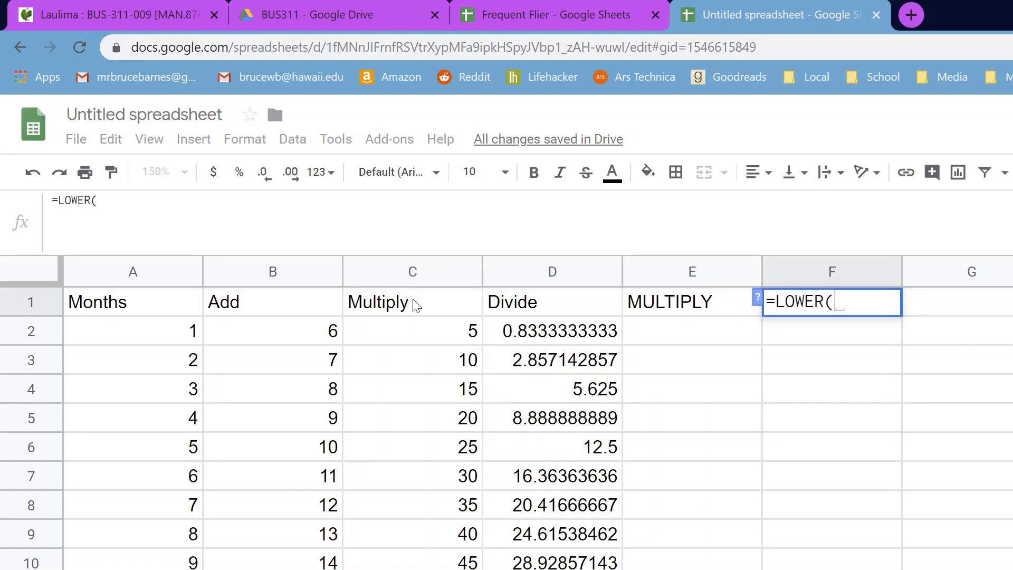
pyautogui.click(295, 299)
pyautogui.write(')')
pyautogui.press('Return')
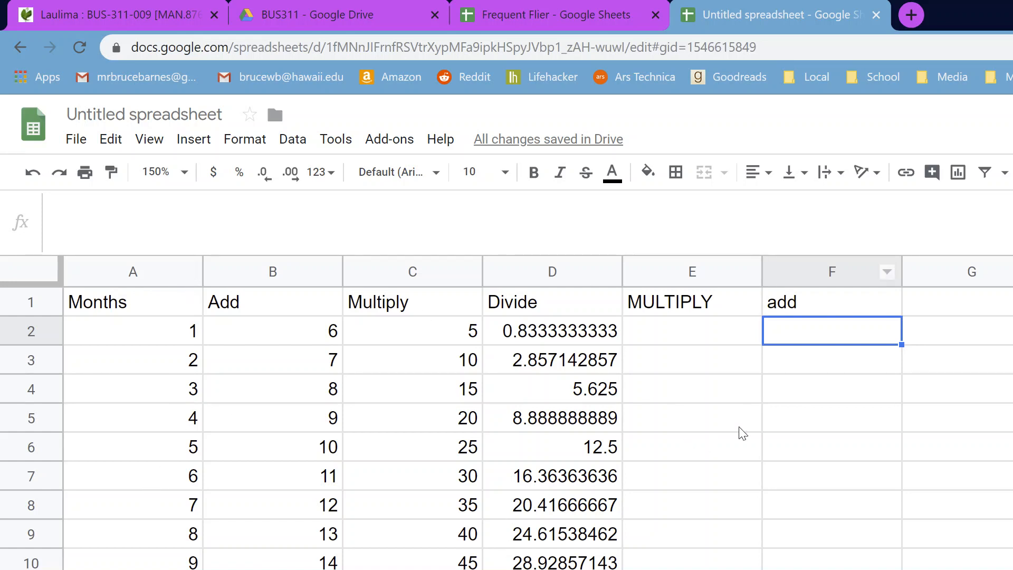
pyautogui.click(865, 393)
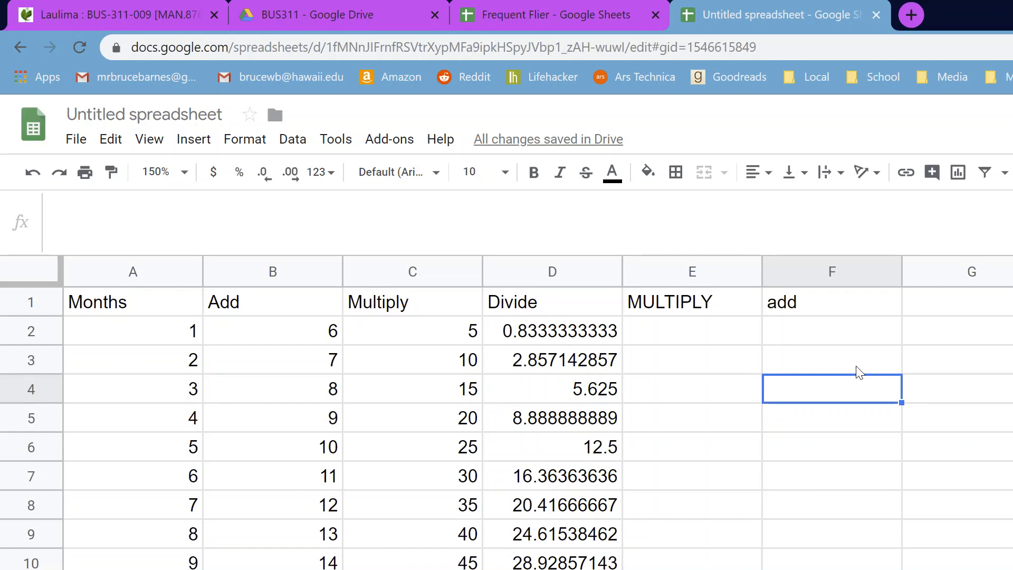
pyautogui.click(722, 295)
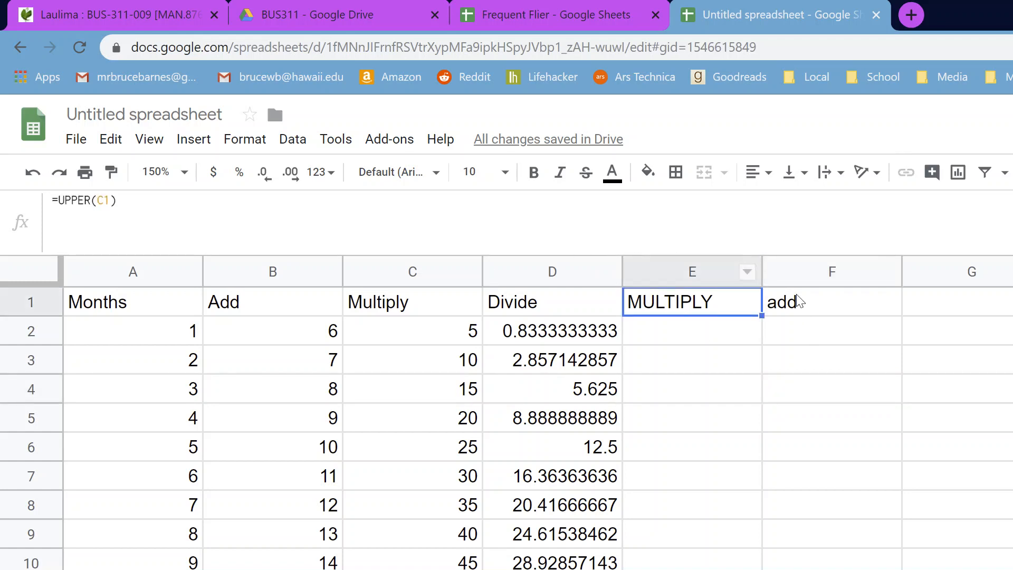
pyautogui.click(800, 301)
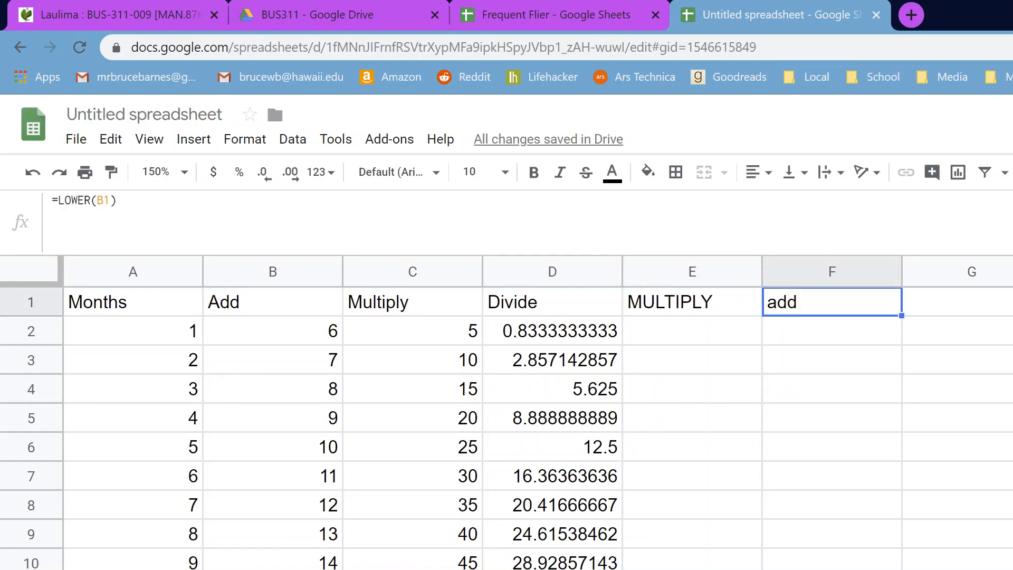
# Step: Review the cells of the SUM row beneath the data, and insert one blank column before column A
pyautogui.moveTo(133, 569); pyautogui.dragTo(412, 569)
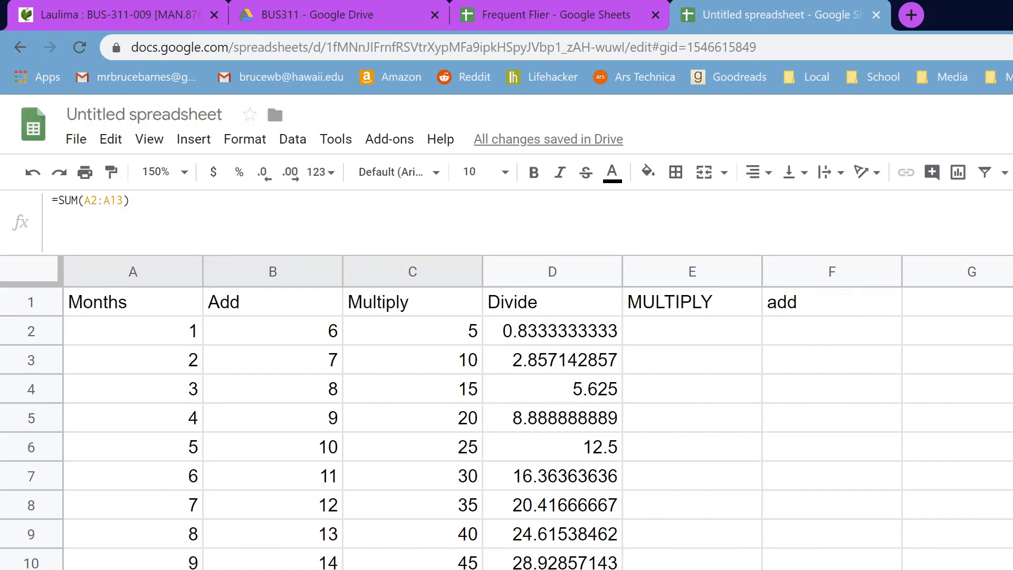
pyautogui.click(273, 569)
pyautogui.click(552, 569)
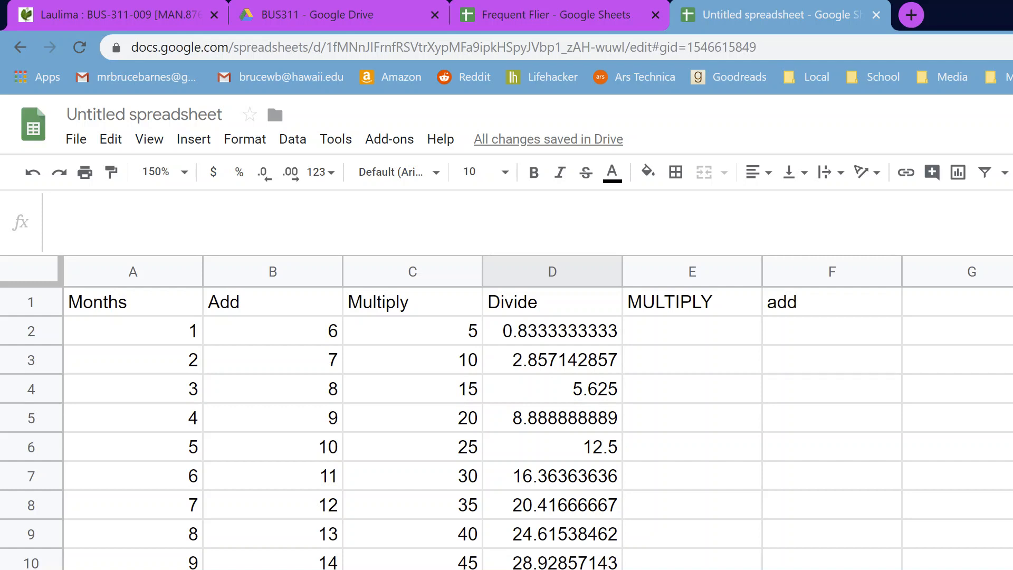
pyautogui.click(133, 568)
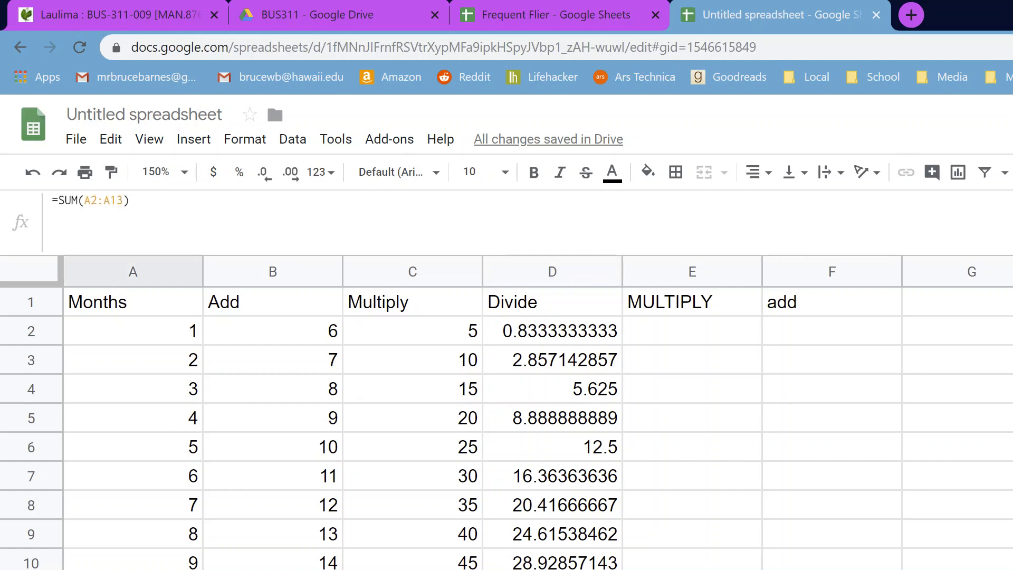
pyautogui.scroll(-3, 507, 422)
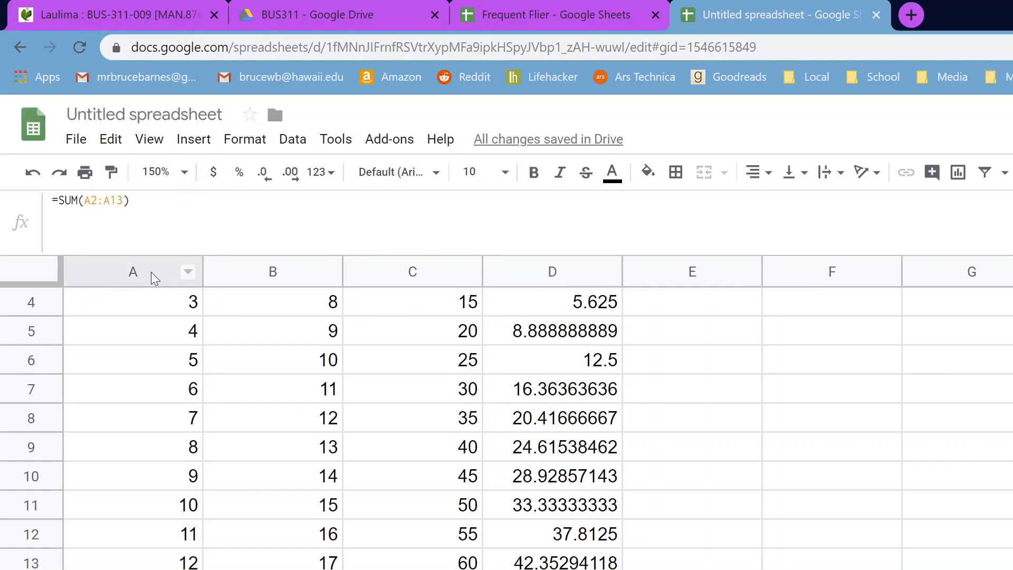
pyautogui.click(151, 271)
pyautogui.rightClick(134, 275)
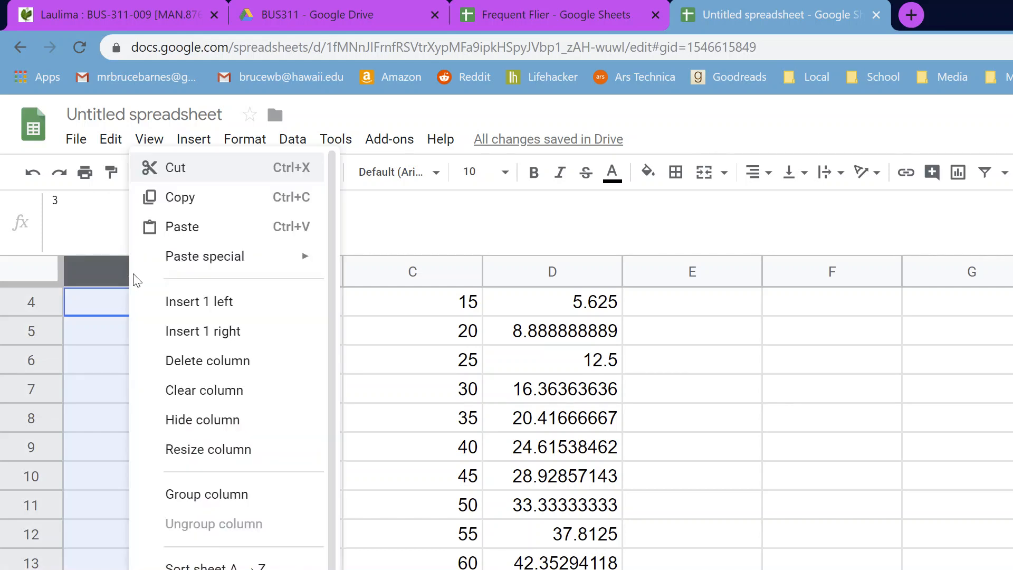
pyautogui.click(198, 304)
# Step: Label the SUM row Total in cell A14 and narrow column A
pyautogui.scroll(-1, 252, 481)
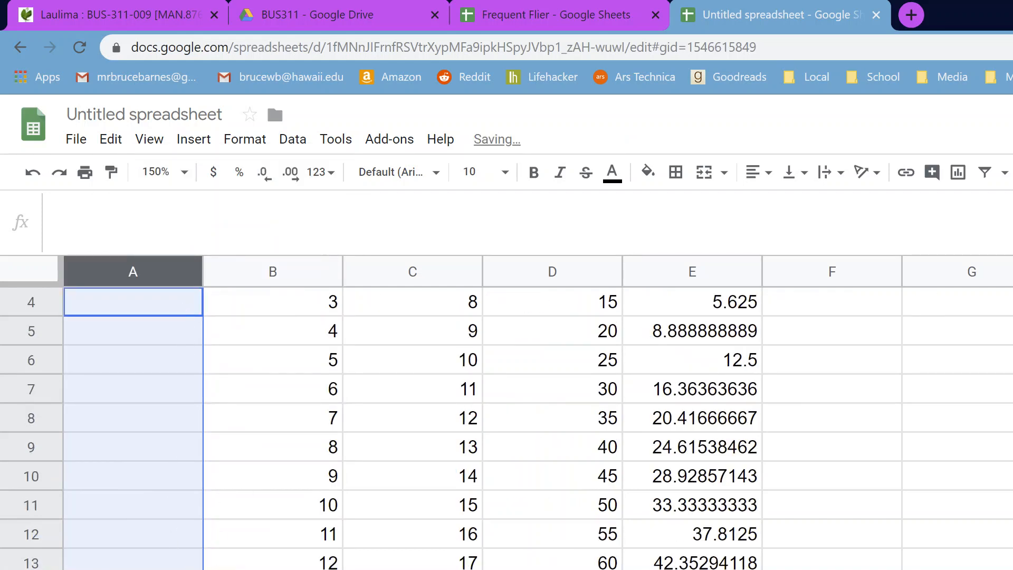
pyautogui.click(161, 569)
pyautogui.write('Total')
pyautogui.press('Return')
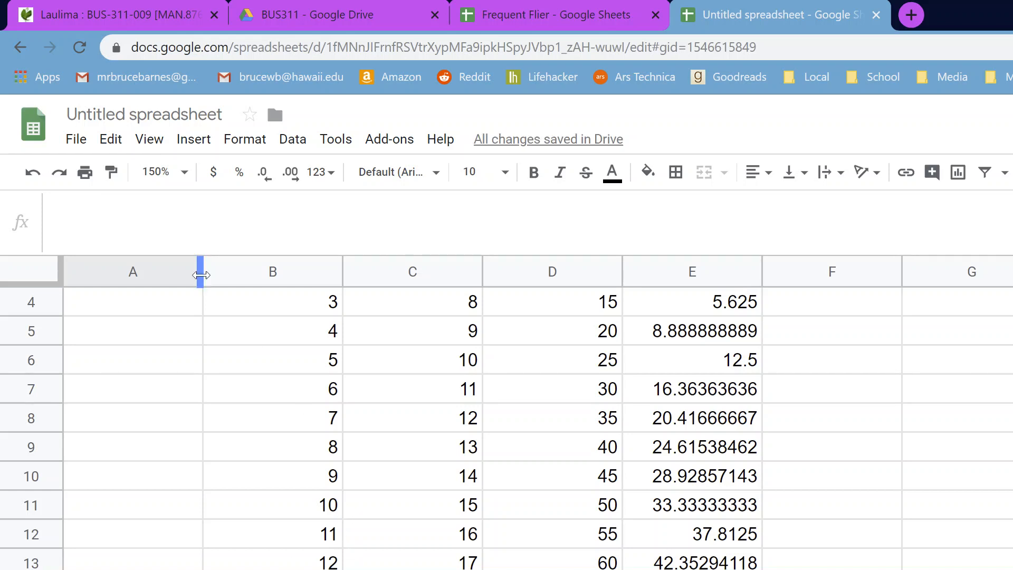
pyautogui.moveTo(200, 275); pyautogui.dragTo(145, 275)
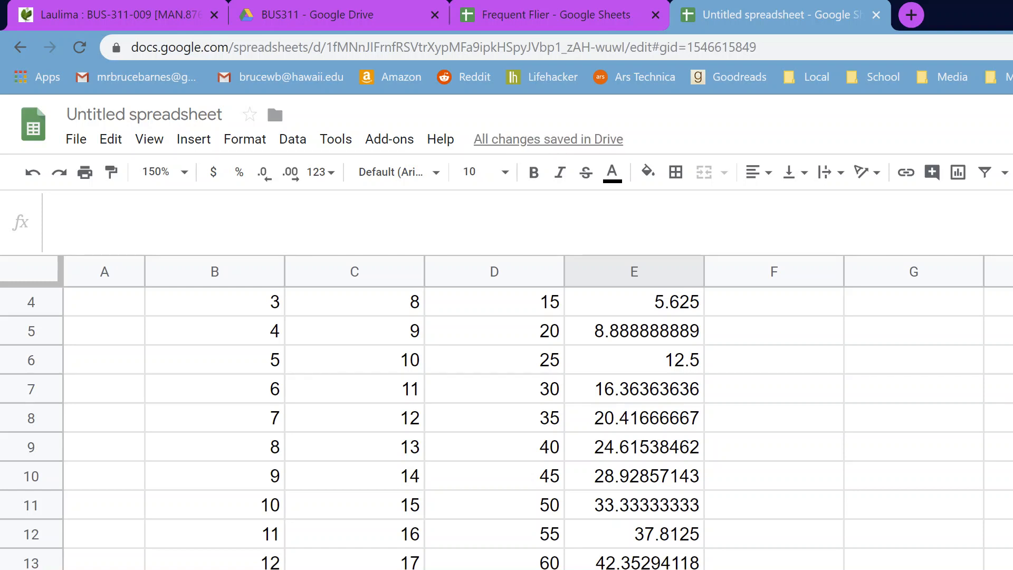
# Step: Add up the Months, Add and Multiply column totals in E14 with =SUM(B14:D14)
pyautogui.write('=')
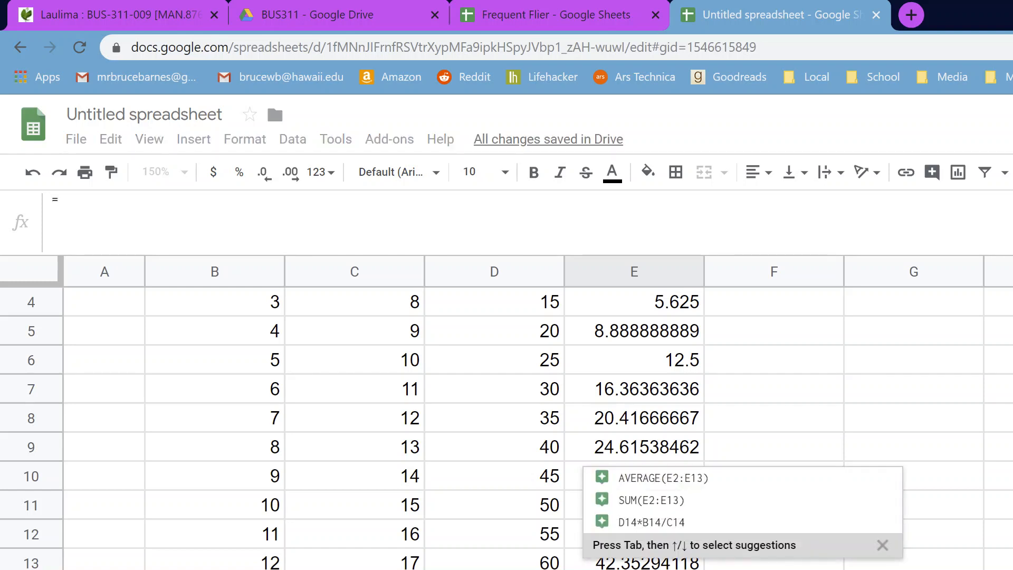
pyautogui.write('SUM(')
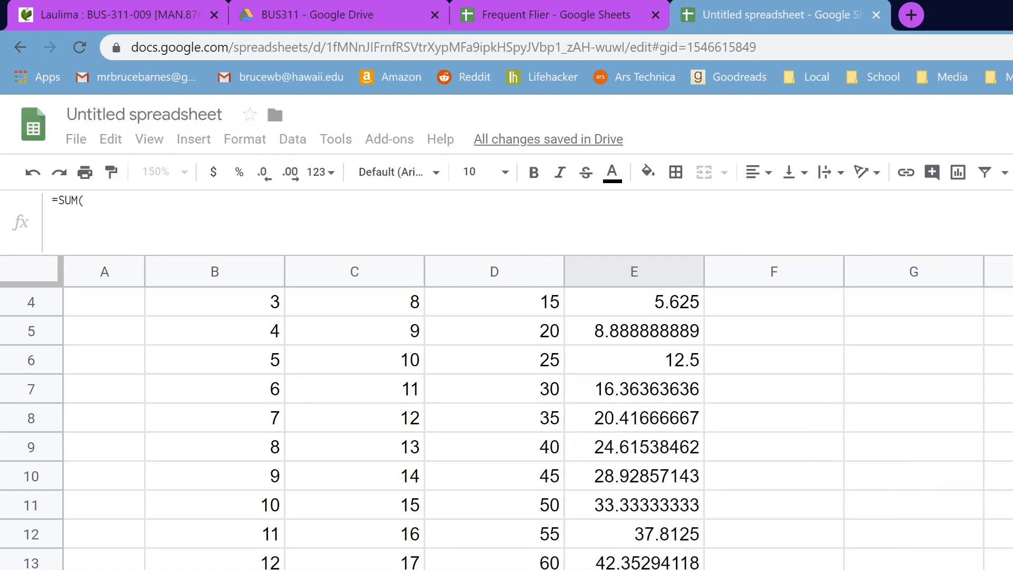
pyautogui.write('B14:D14')
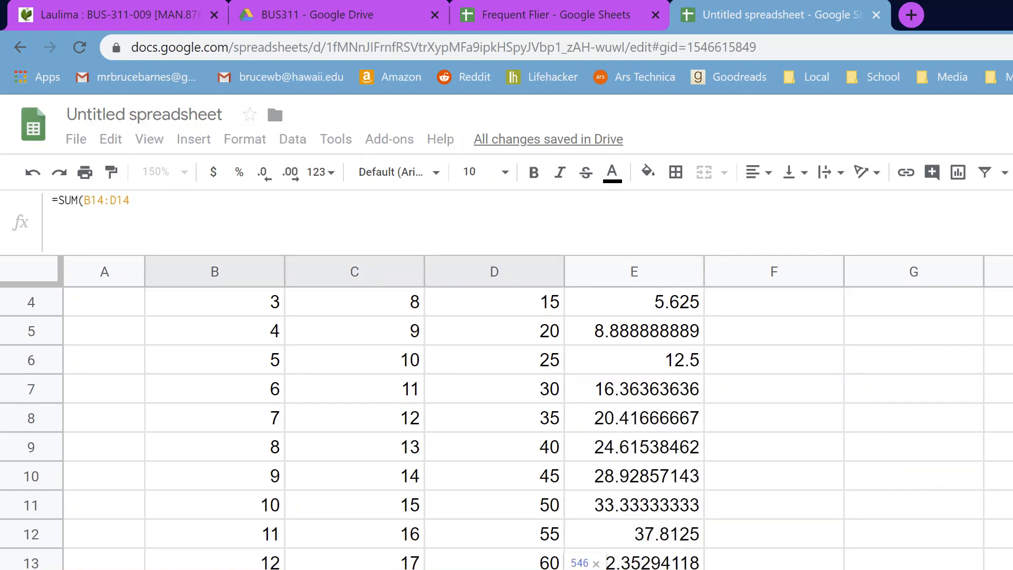
pyautogui.hotkey('shift', 'Left')
pyautogui.hotkey('shift', 'Left')
pyautogui.hotkey('shift', 'Right')
pyautogui.hotkey('shift', 'Right')
pyautogui.hotkey('shift', 'Left')
pyautogui.hotkey('shift', 'Left')
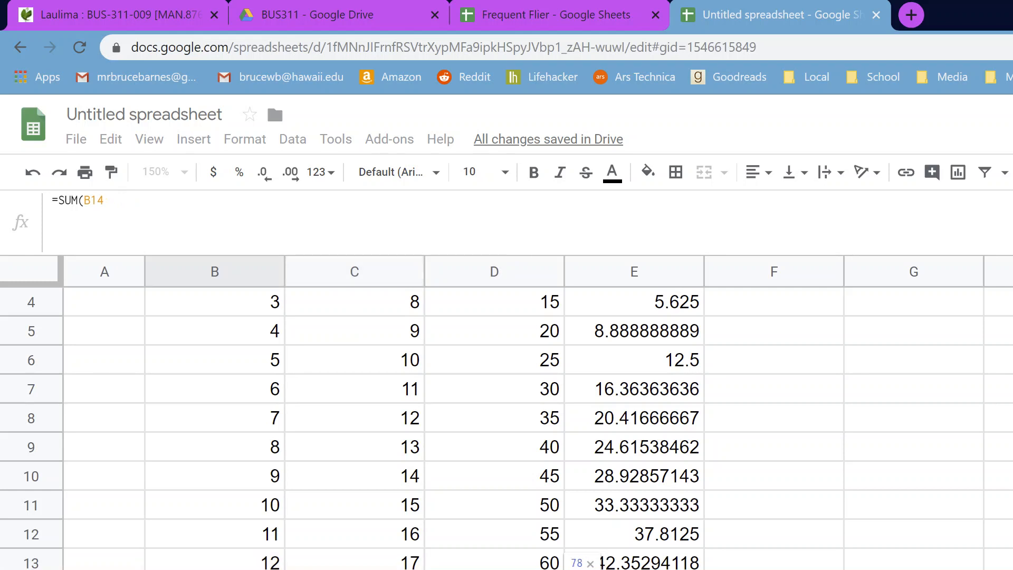
pyautogui.hotkey('shift', 'Right')
pyautogui.hotkey('shift', 'Right')
pyautogui.hotkey('shift', 'Left')
pyautogui.hotkey('shift', 'Left')
pyautogui.hotkey('shift', 'Right')
pyautogui.hotkey('shift', 'Right')
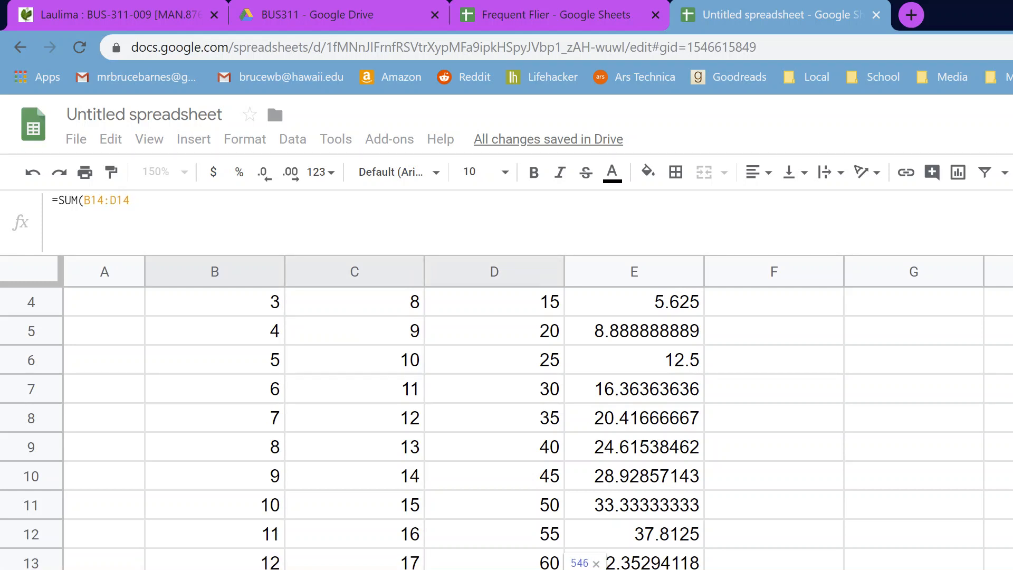
pyautogui.write(')')
pyautogui.press('Return')
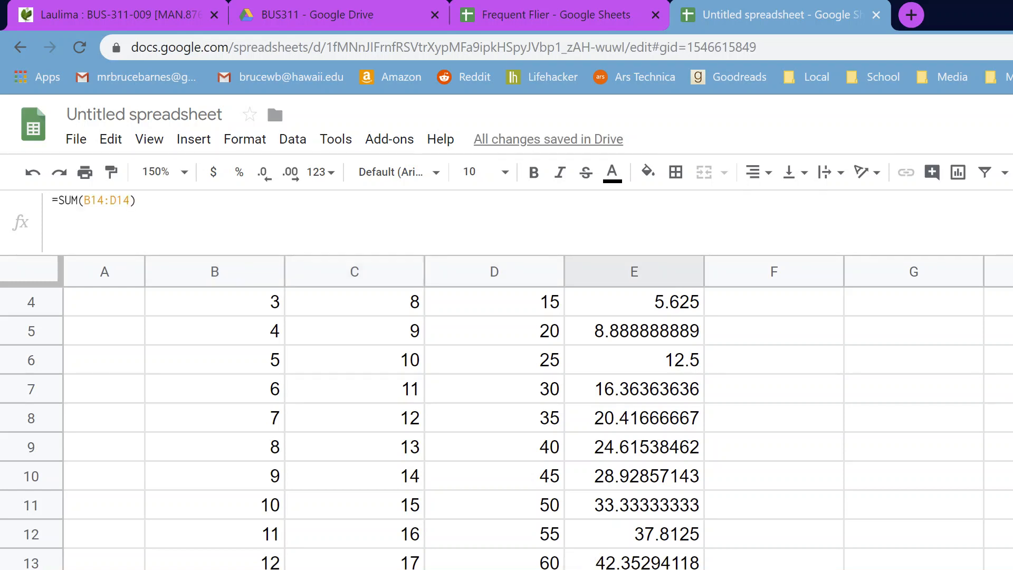
# Step: Replace the formula in E14 with =SUM(B2:D13) to total the whole data block, and select the cell
pyautogui.scroll(2, 814, 502)
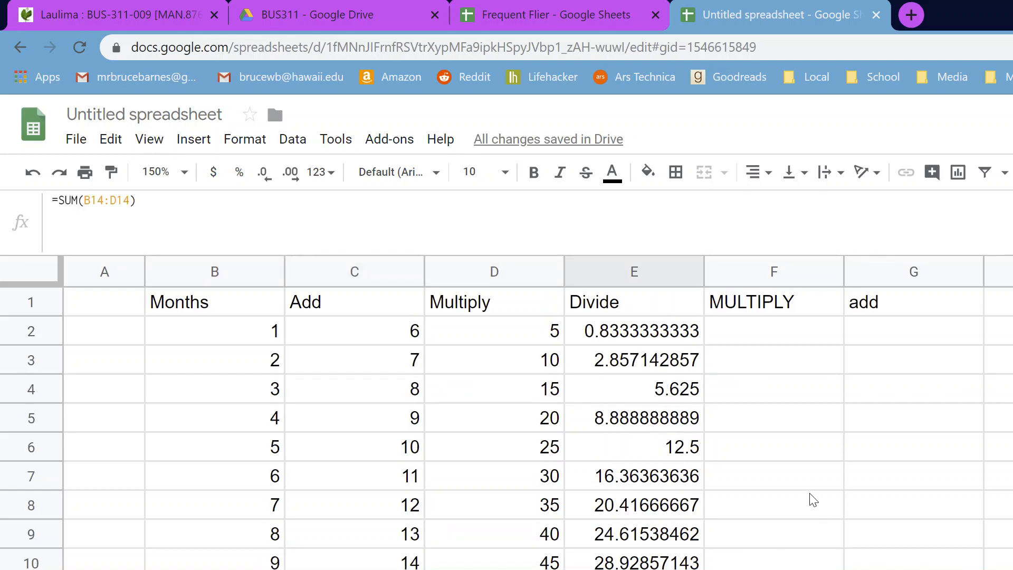
pyautogui.write('=SUM(')
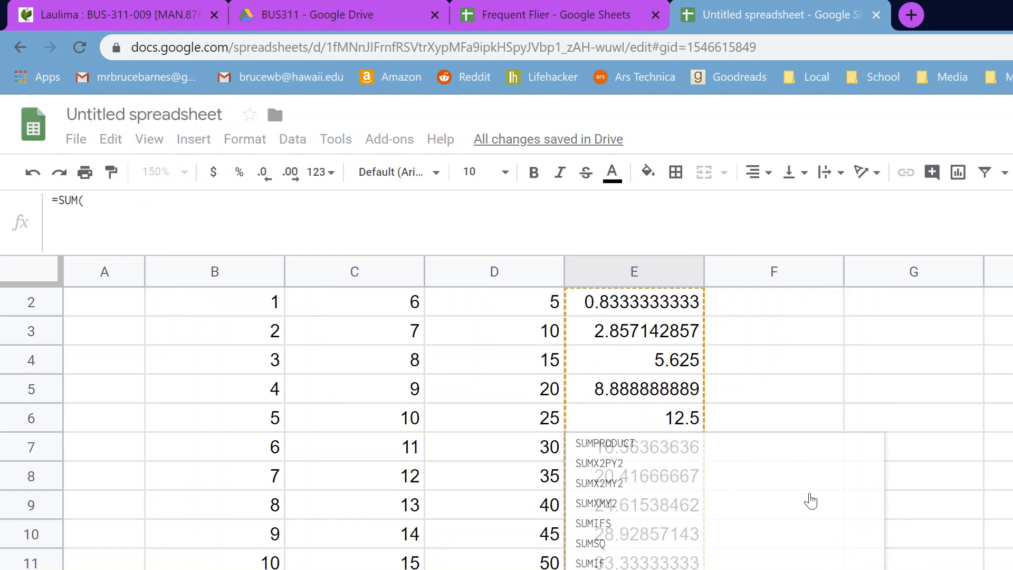
pyautogui.scroll(1, 306, 309)
pyautogui.moveTo(249, 333); pyautogui.dragTo(528, 569)
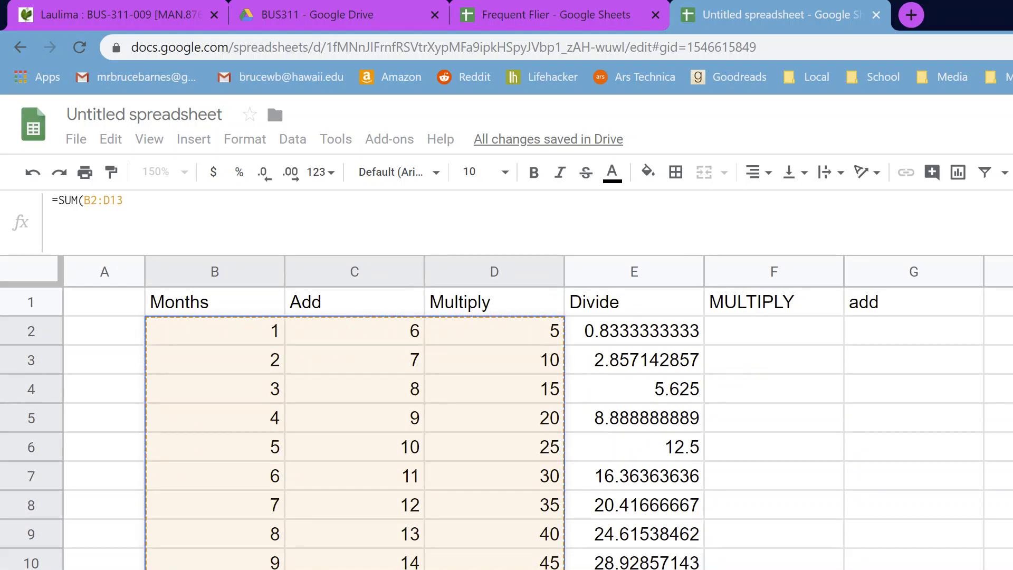
pyautogui.press('Return')
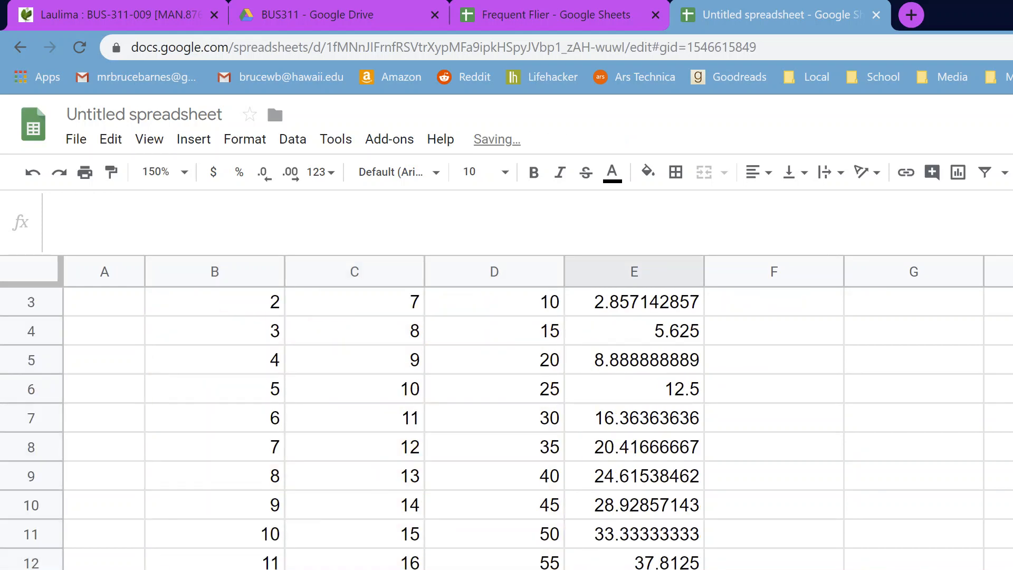
pyautogui.press('Up')
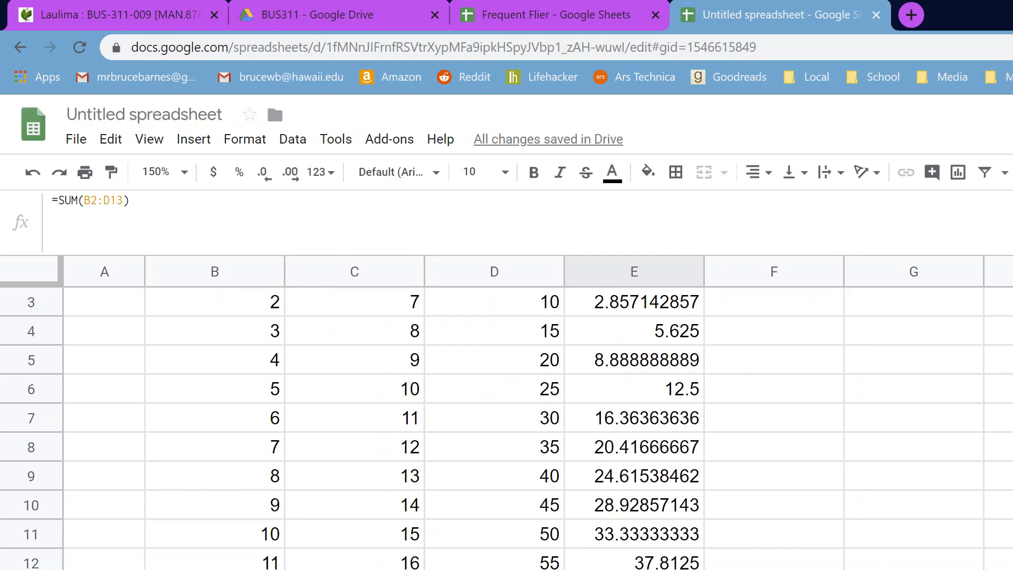
# Step: Compare the SUM formulas and their ranges across B14 through E14 against the data above
pyautogui.scroll(1, 537, 553)
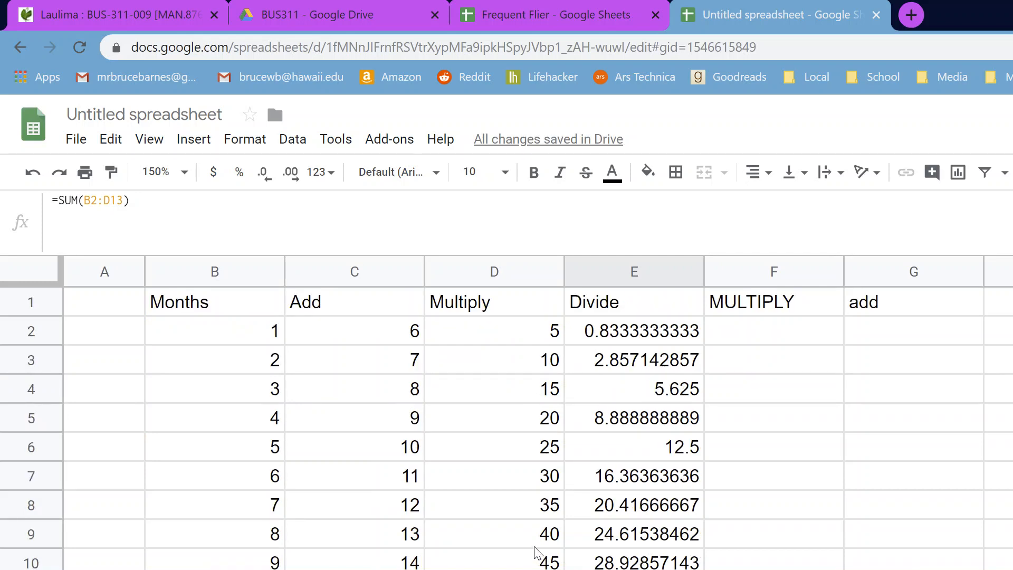
pyautogui.scroll(-1, 537, 553)
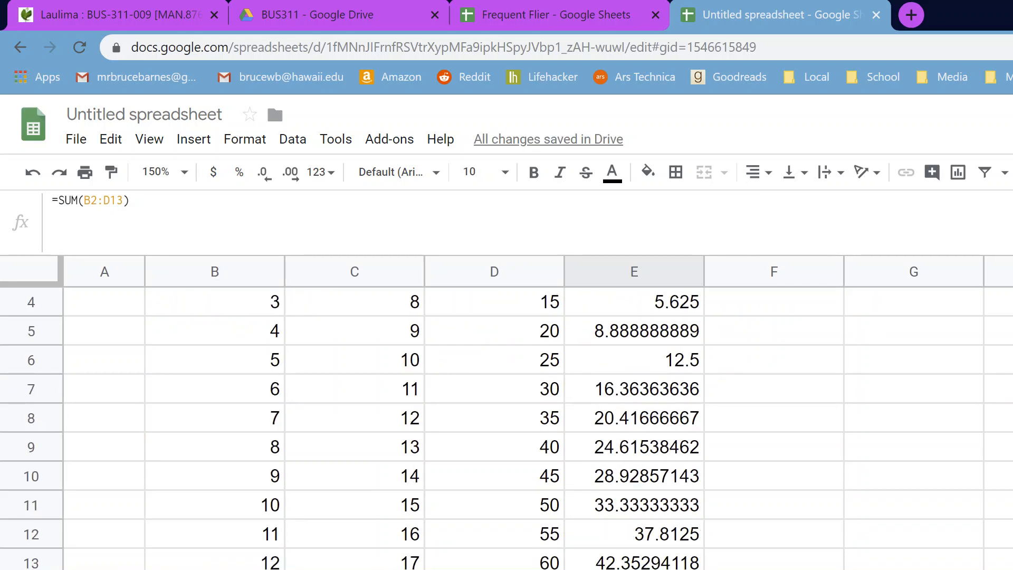
pyautogui.press('Left')
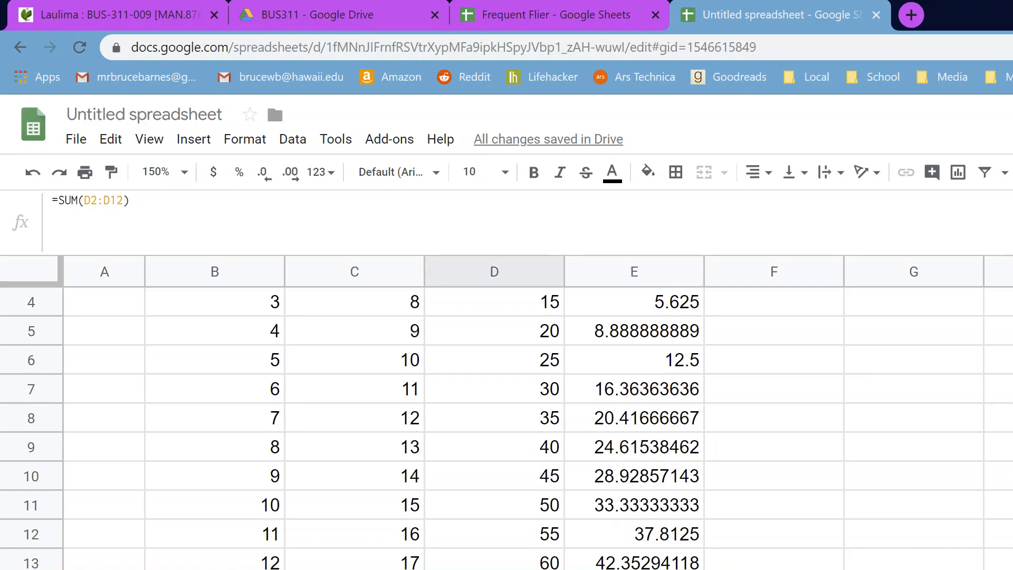
pyautogui.press('Right')
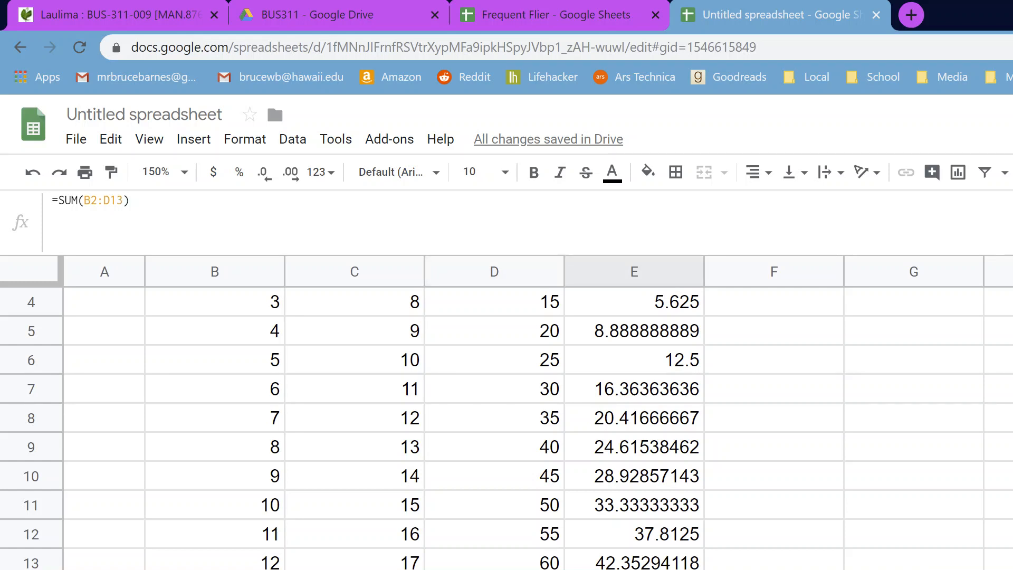
pyautogui.press('Left')
pyautogui.press('Left')
pyautogui.press('Left')
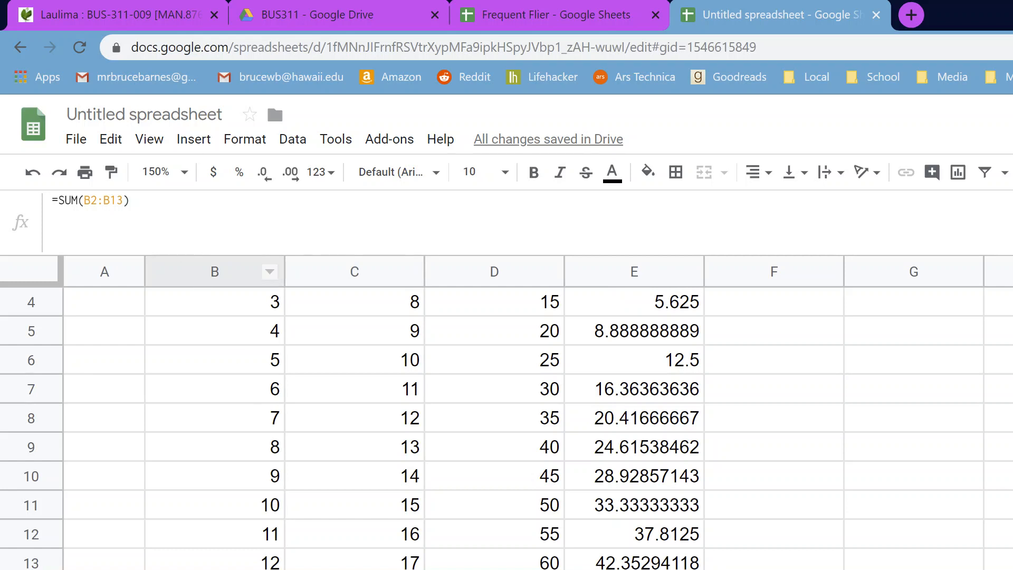
pyautogui.press('Right')
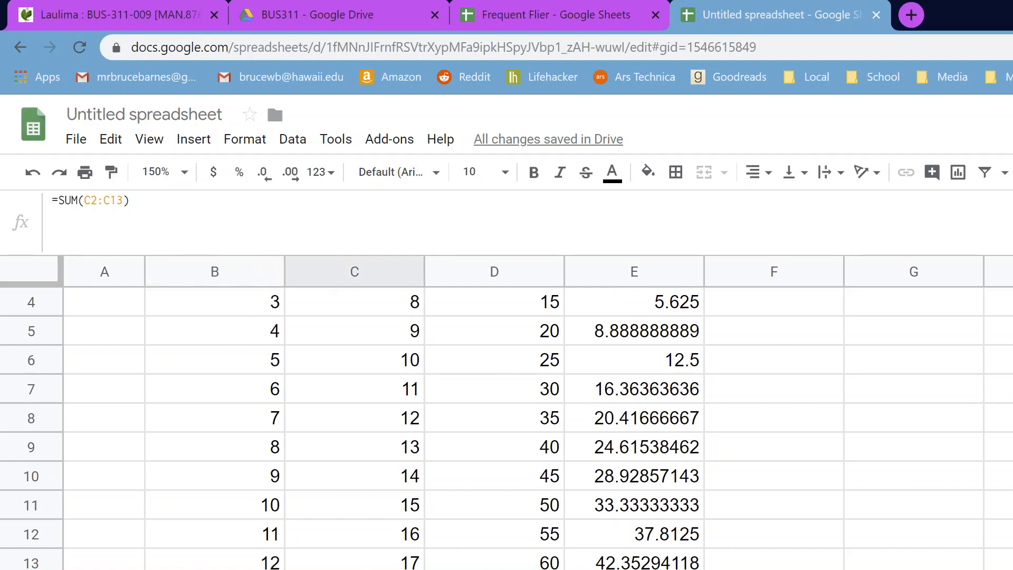
pyautogui.press('Right')
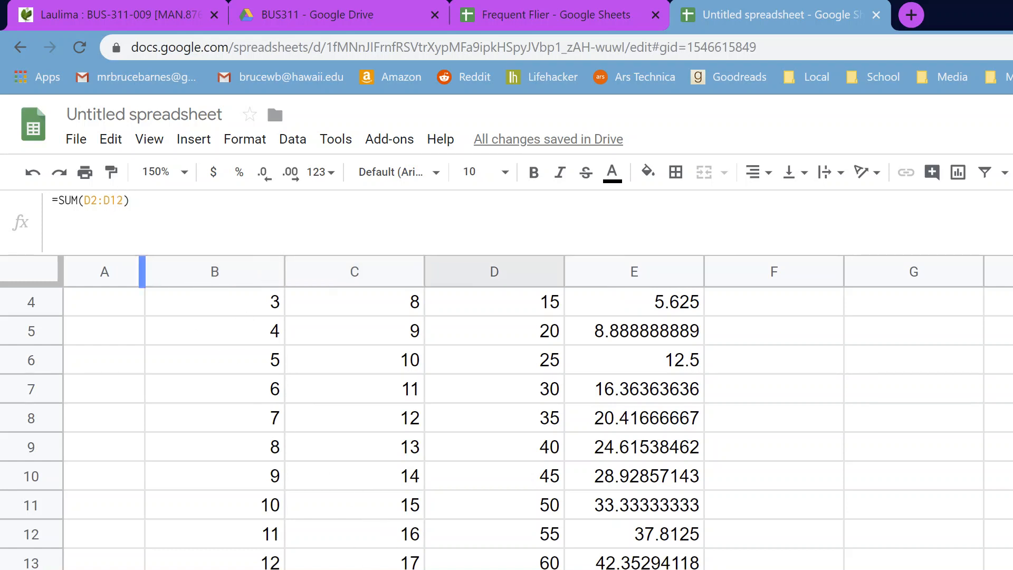
# Step: Inspect the range of the SUM formula in D14 and check the formula in D12
pyautogui.press('F2')
pyautogui.scroll(2, 566, 448)
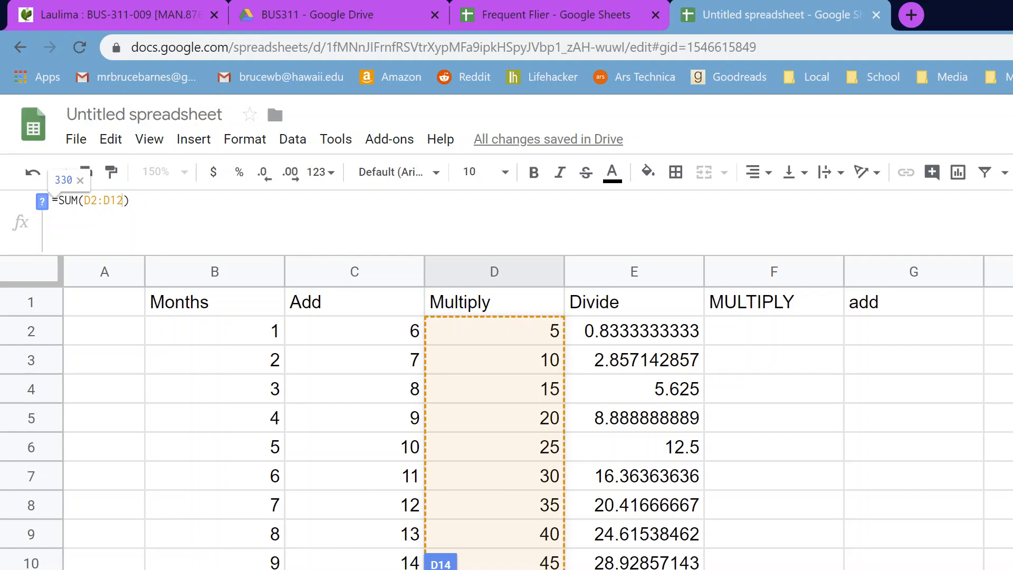
pyautogui.click(495, 569)
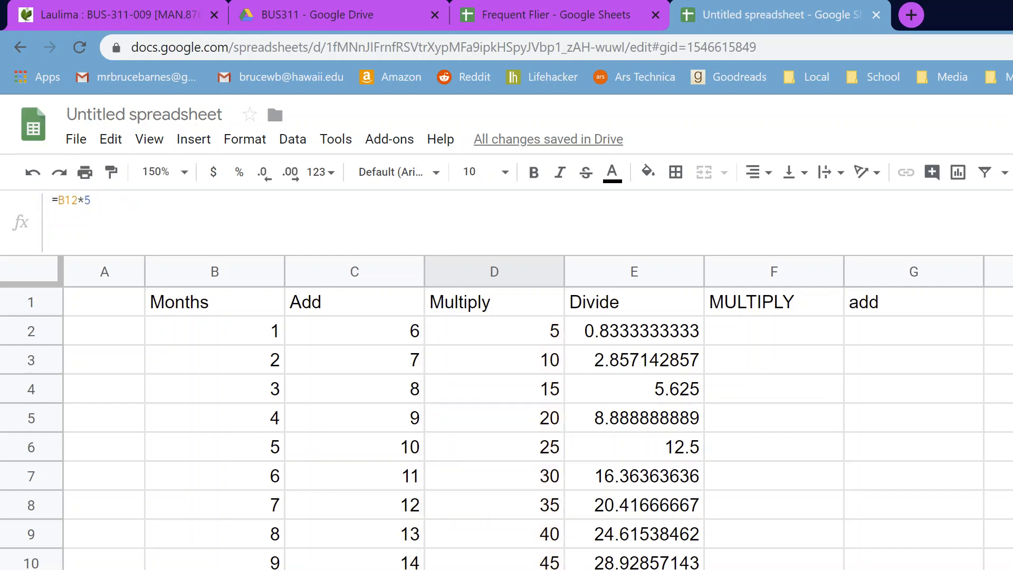
pyautogui.click(495, 569)
pyautogui.click(110, 201)
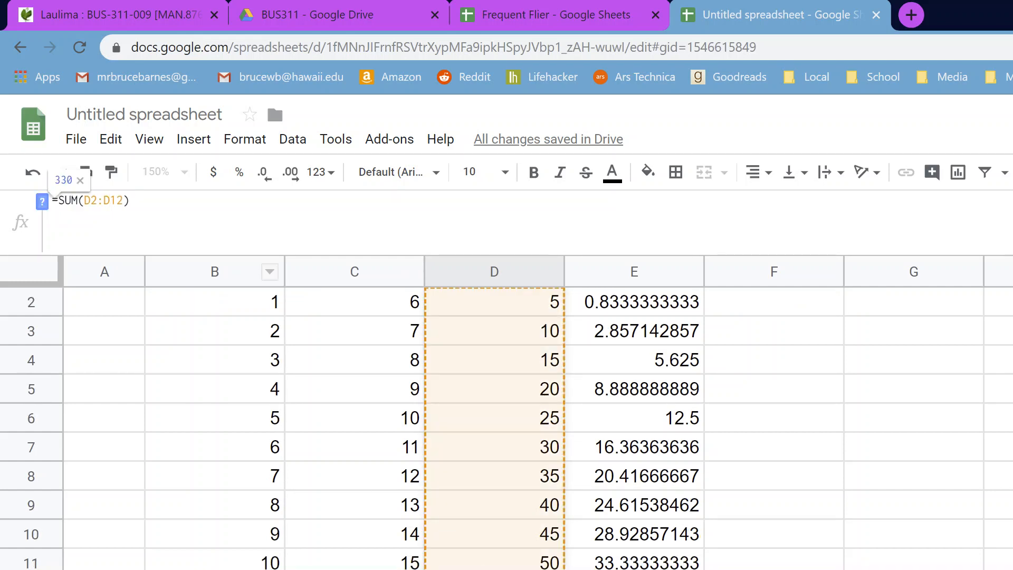
pyautogui.click(494, 569)
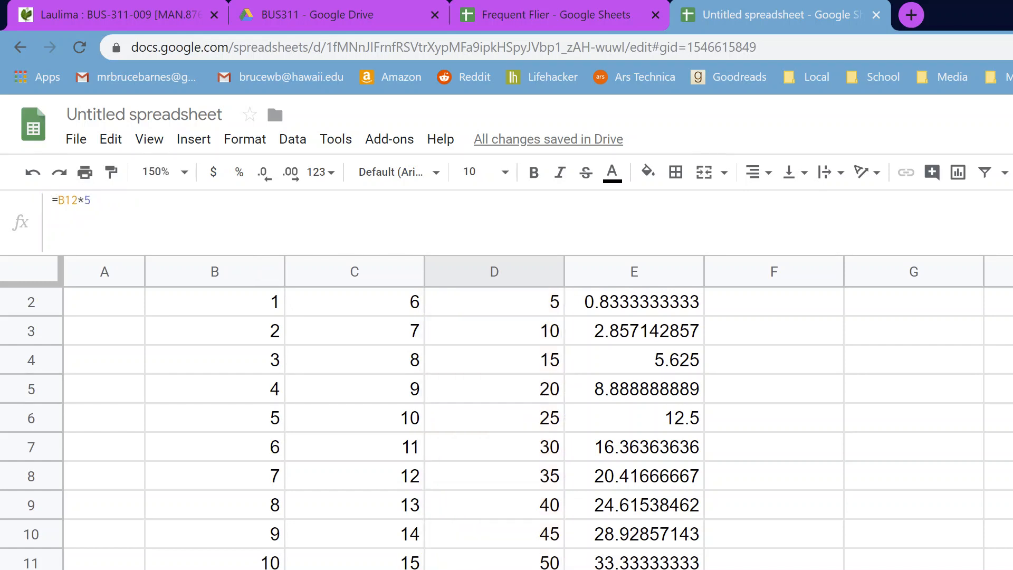
# Step: Copy the Multiply values with their total from D2:D14 and paste them at D2 in a blank Excel workbook
pyautogui.click(494, 569)
pyautogui.click(495, 569)
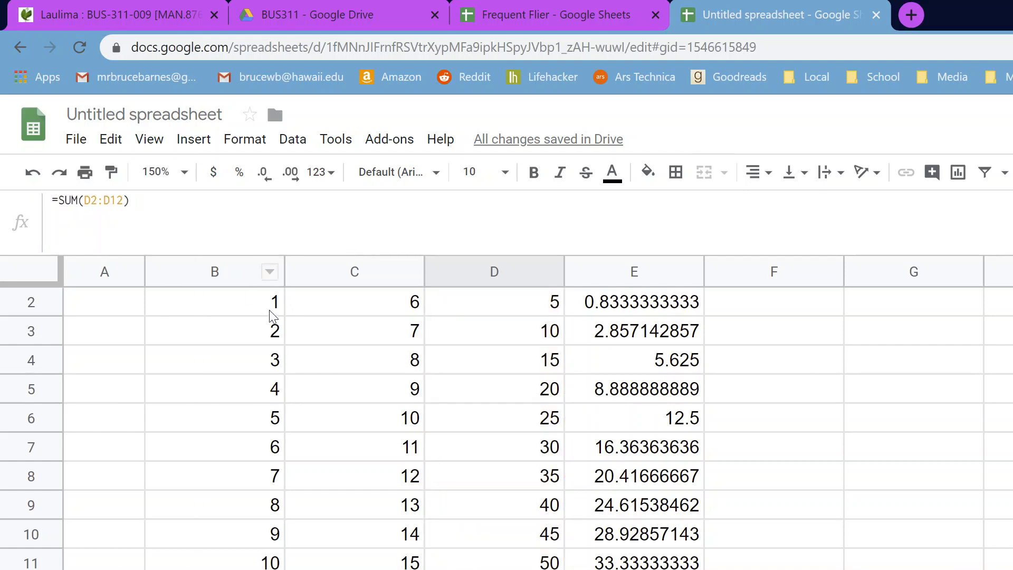
pyautogui.scroll(1, 451, 433)
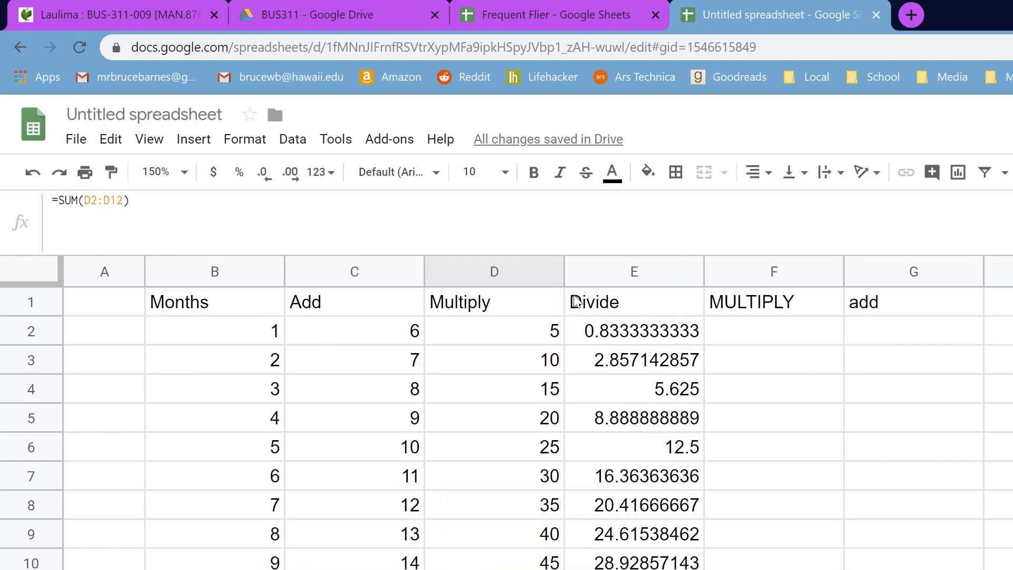
pyautogui.moveTo(528, 334); pyautogui.dragTo(522, 568)
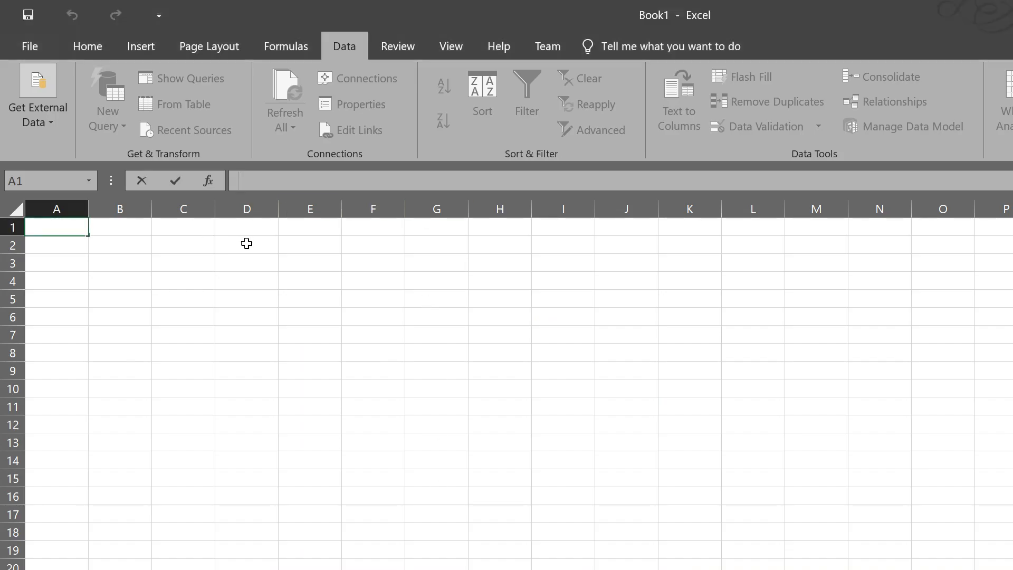
pyautogui.click(246, 244)
pyautogui.hotkey('ctrl', 'v')
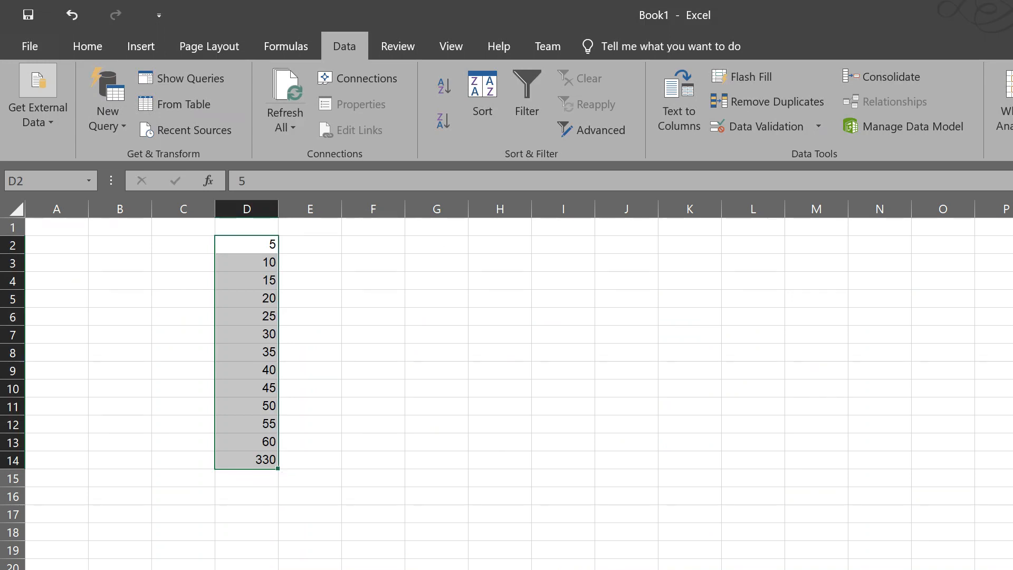
# Step: Enter =SUM(D2:D12) in D14 of the Excel sheet and select the cell
pyautogui.scroll(3, 507, 385)
pyautogui.click(395, 563)
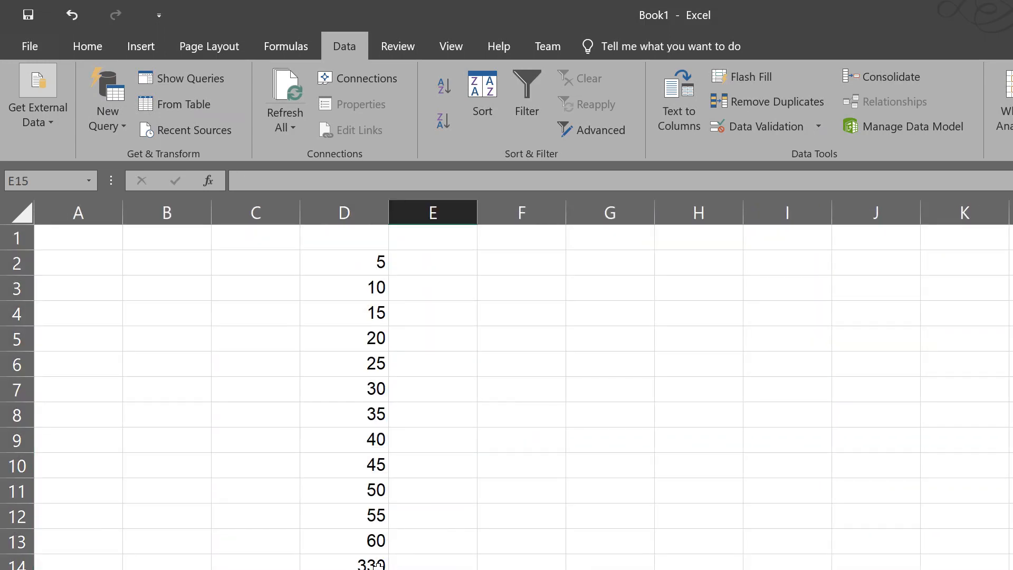
pyautogui.click(384, 564)
pyautogui.write('=SUM(')
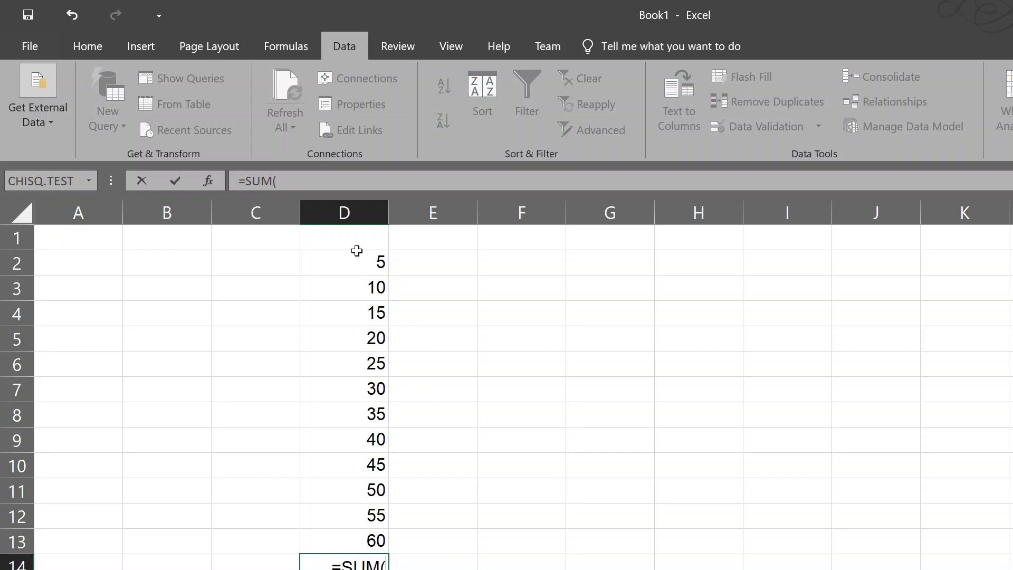
pyautogui.moveTo(355, 252); pyautogui.dragTo(367, 511)
pyautogui.press('Return')
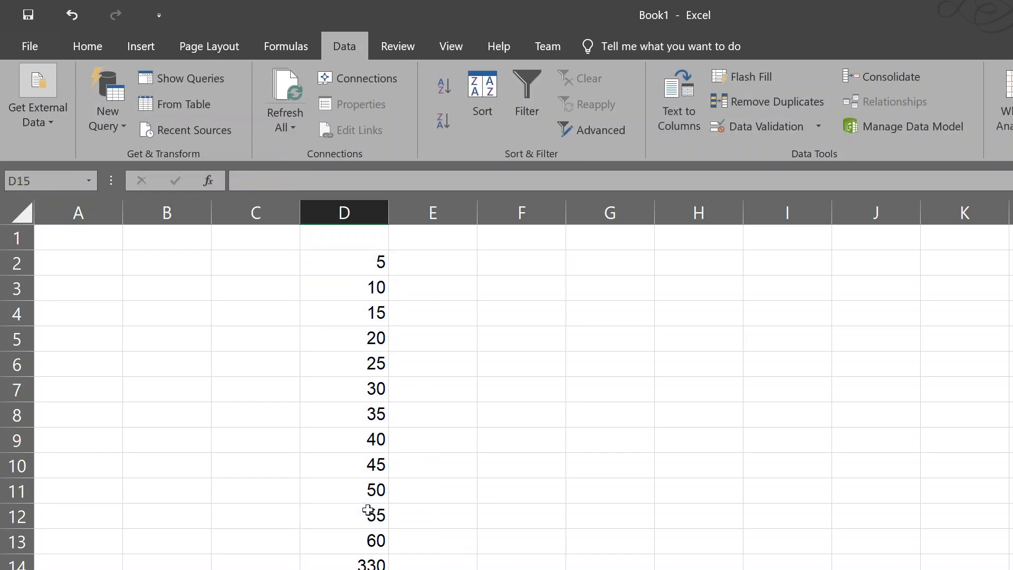
pyautogui.press('Up')
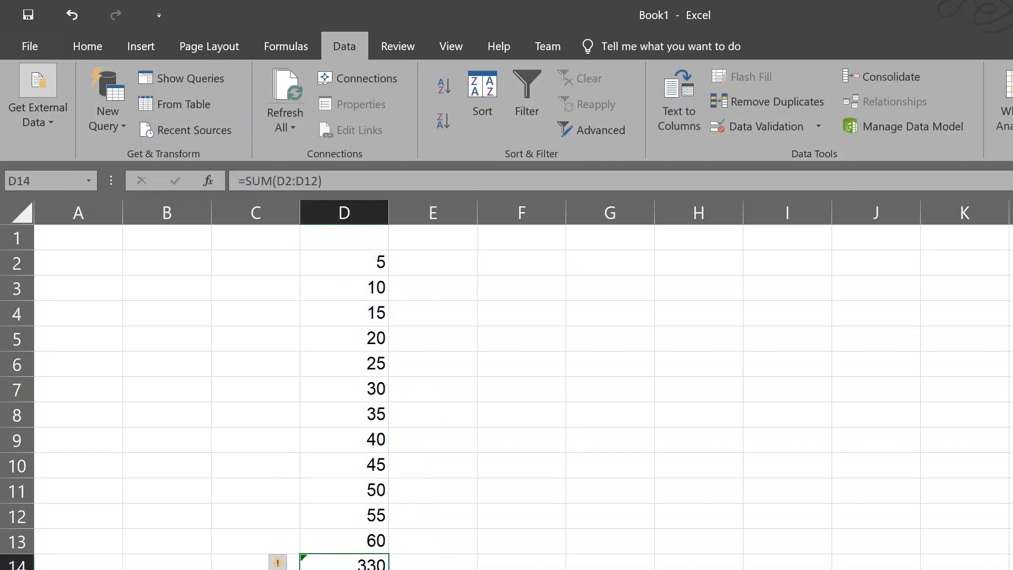
# Step: Extend the range of the Excel SUM formula in D14 to D2:D13 using its range outline
pyautogui.press('F2')
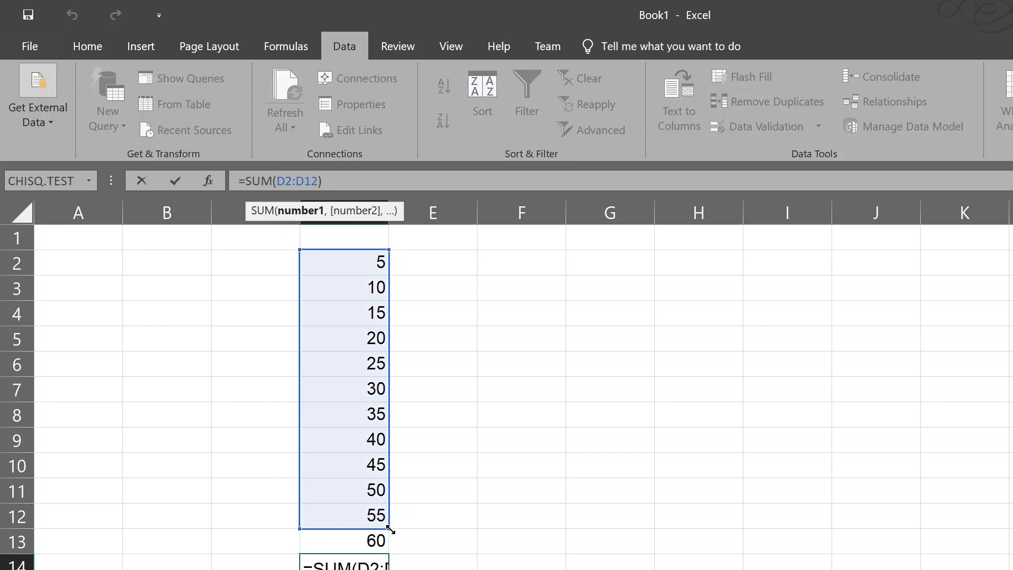
pyautogui.moveTo(391, 530); pyautogui.dragTo(397, 548)
pyautogui.press('Return')
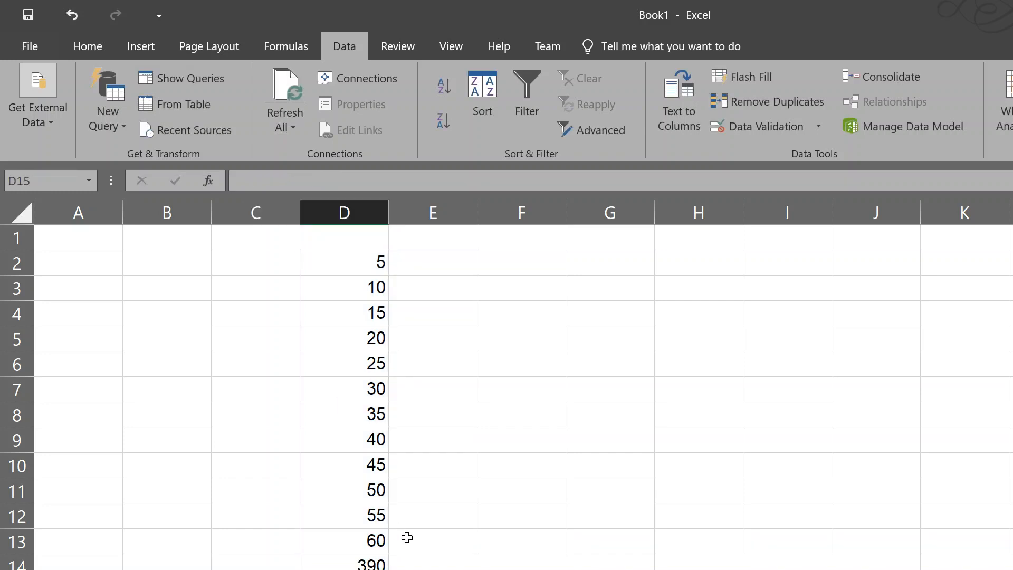
pyautogui.press('Up')
pyautogui.press('Up')
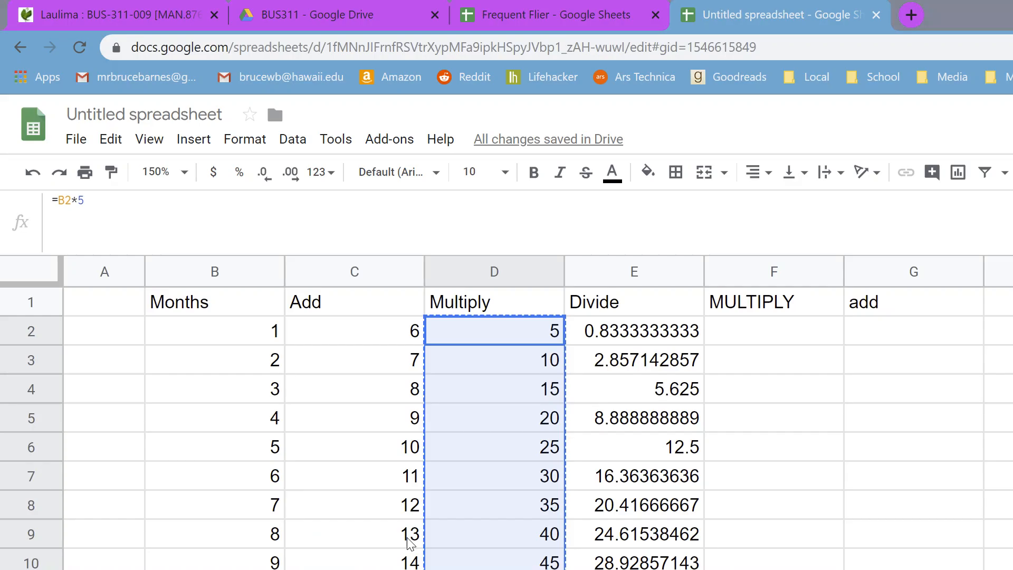
# Step: Switch back to Google Sheets and correct the Multiply total in D14 to =SUM(D2:D13)
pyautogui.hotkey('ctrl', 'Down')
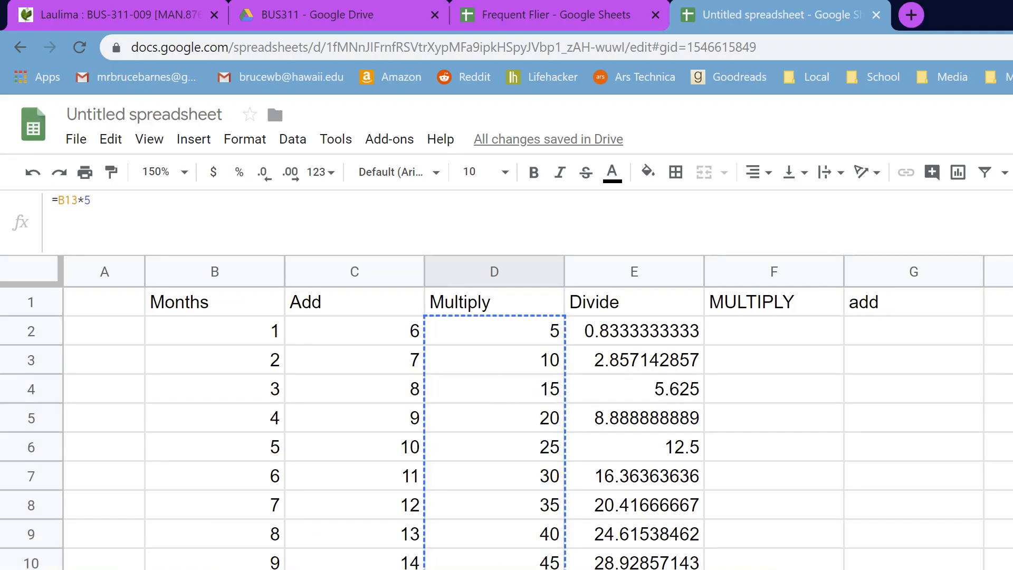
pyautogui.hotkey('ctrl', 'Down')
pyautogui.click(123, 200)
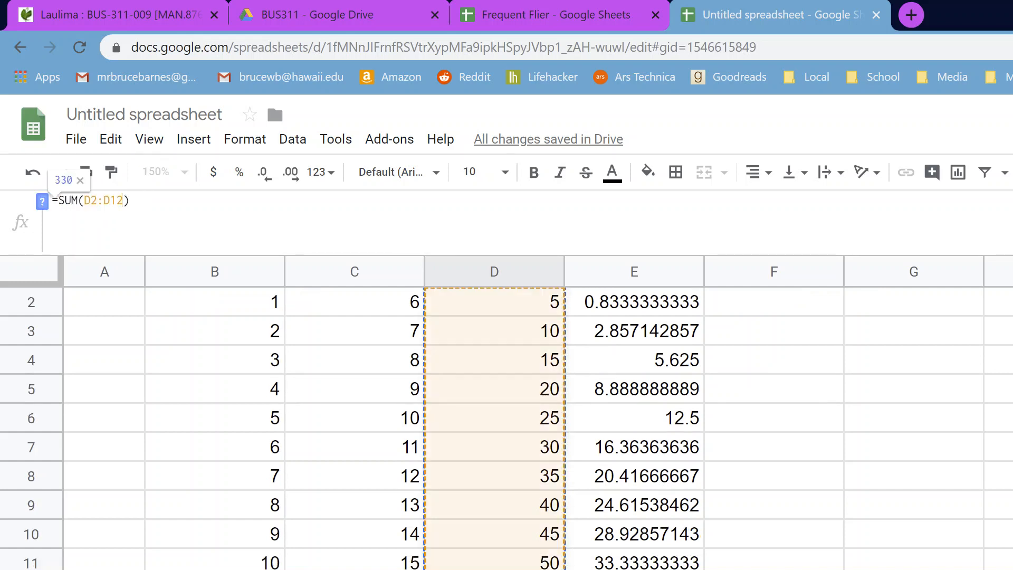
pyautogui.press('BackSpace')
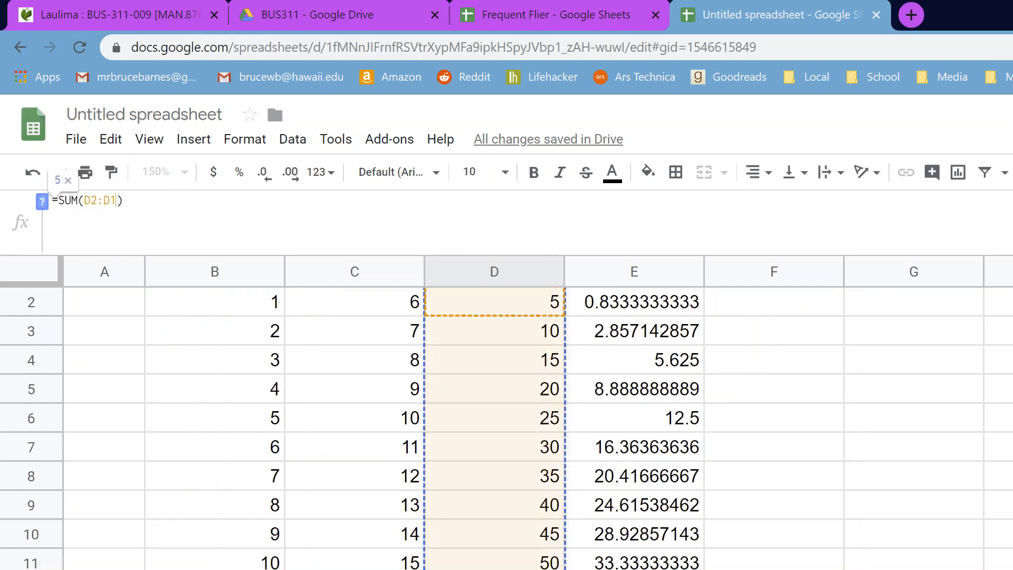
pyautogui.write('3')
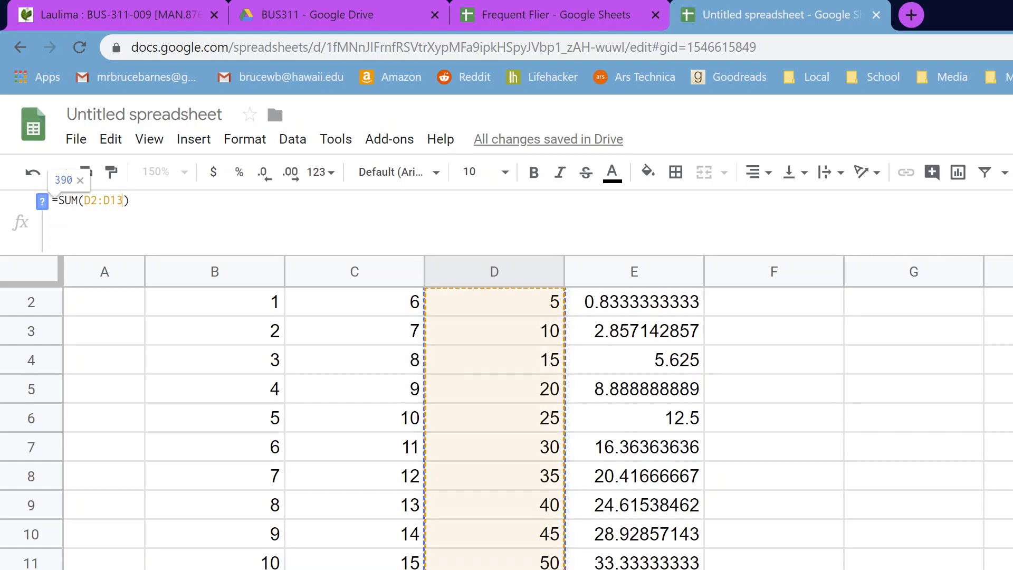
pyautogui.press('BackSpace')
pyautogui.write('2')
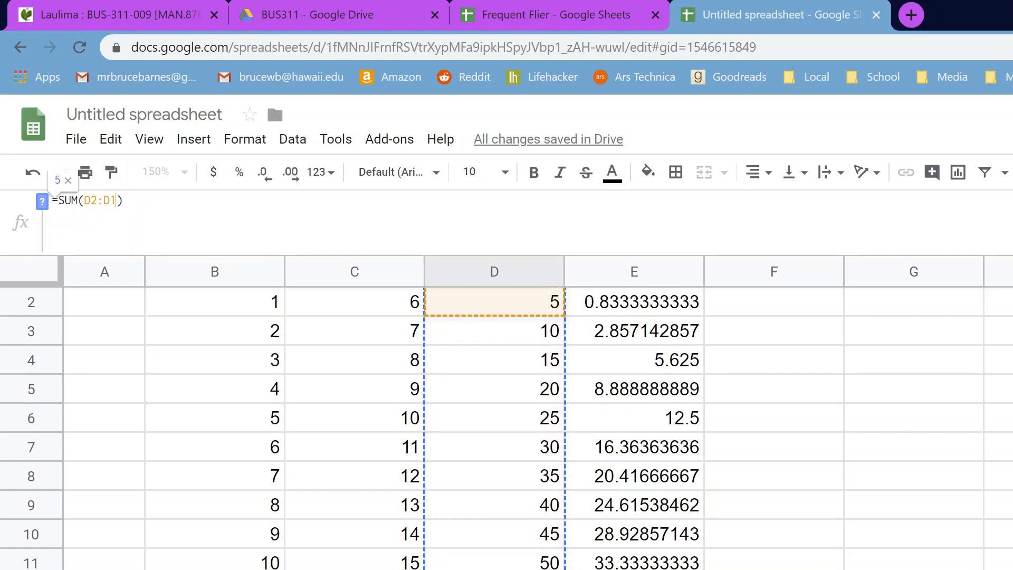
pyautogui.press('BackSpace')
pyautogui.press('Return')
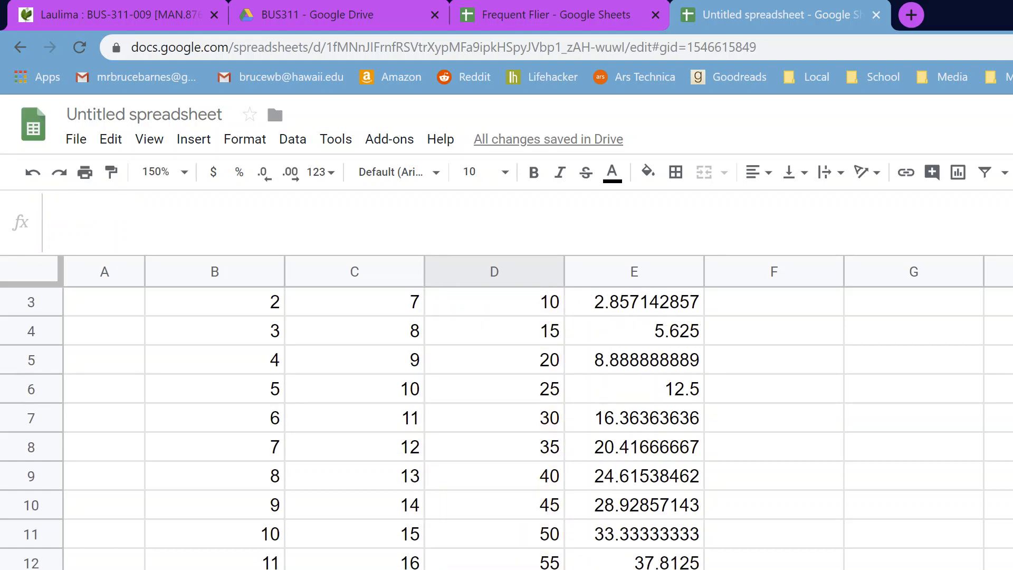
# Step: Label A15 as Average, below the Total label
pyautogui.scroll(1, 374, 350)
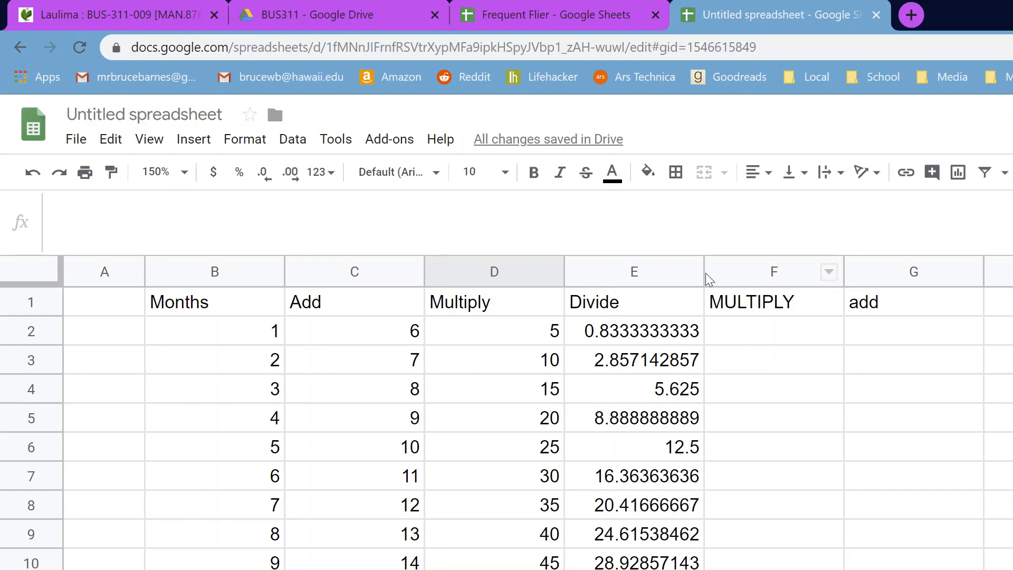
pyautogui.scroll(-2, 669, 283)
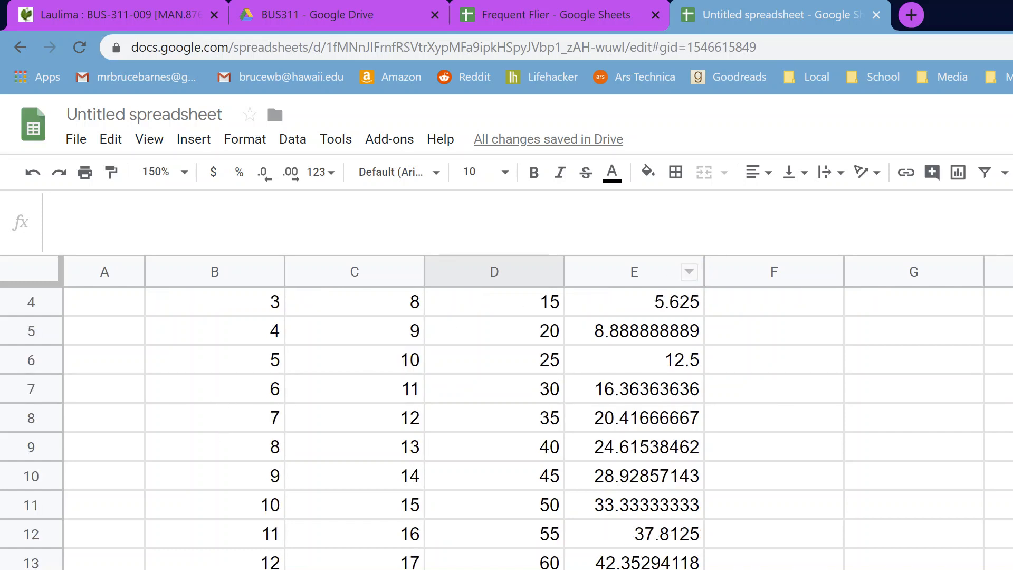
pyautogui.click(104, 567)
pyautogui.write('AVERAGE')
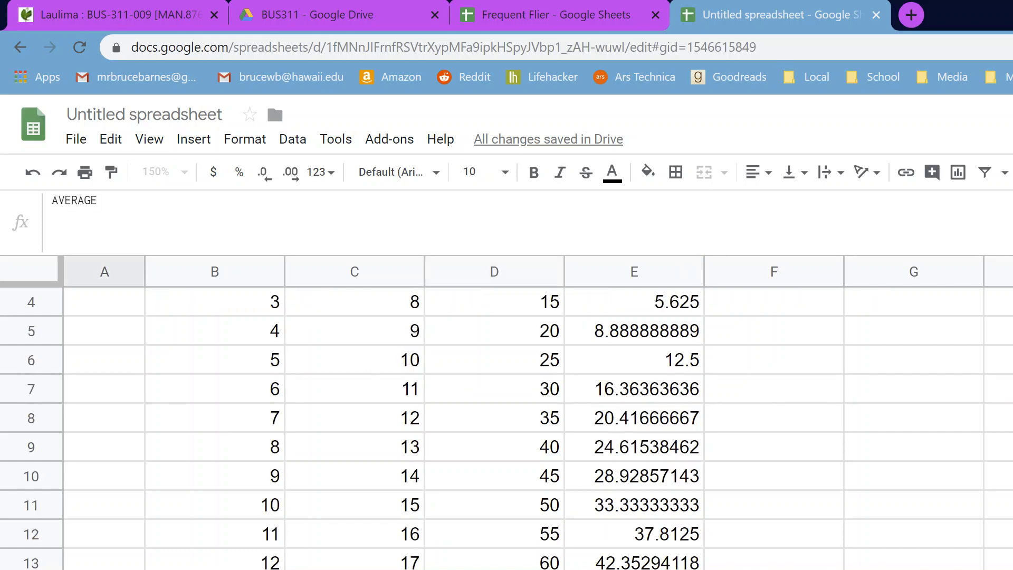
pyautogui.press('BackSpace')
pyautogui.press('BackSpace')
pyautogui.press('BackSpace')
pyautogui.press('BackSpace')
pyautogui.press('BackSpace')
pyautogui.press('BackSpace')
pyautogui.press('BackSpace')
pyautogui.write('Average')
pyautogui.press('Tab')
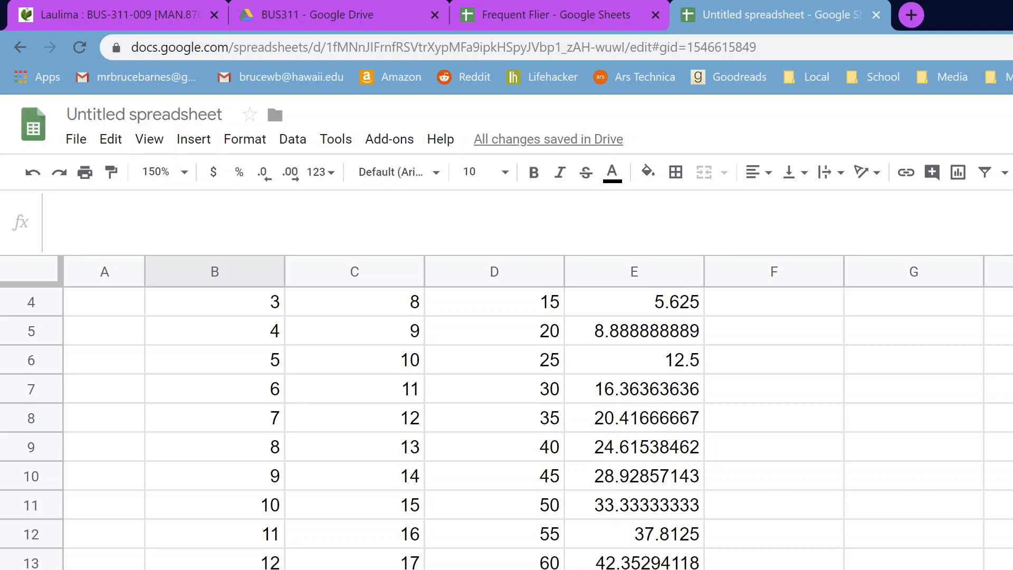
# Step: Calculate the average of the Months column in B15 with =AVERAGE(B2:B13)
pyautogui.write('=AVG')
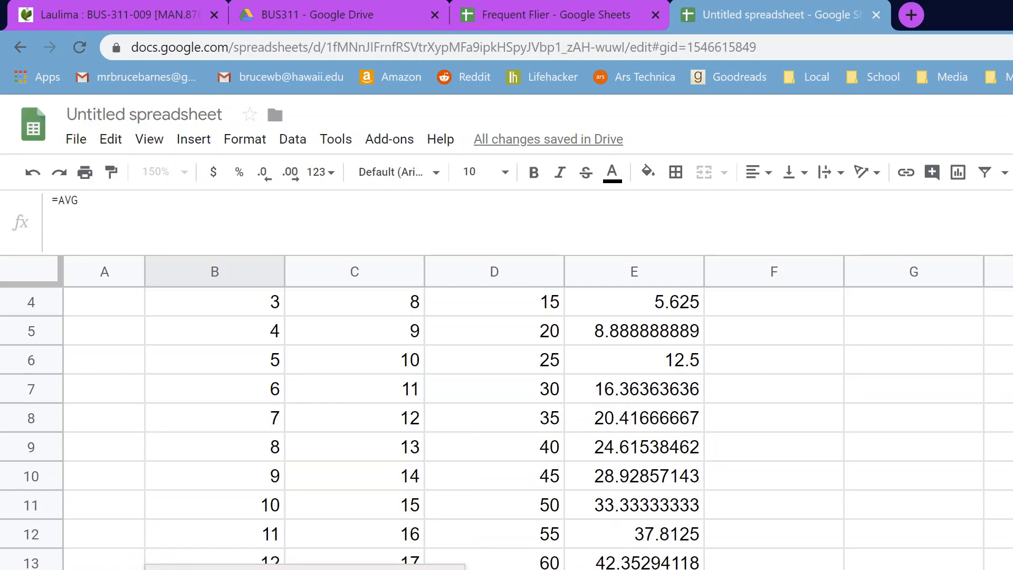
pyautogui.press('BackSpace')
pyautogui.press('BackSpace')
pyautogui.write('GE')
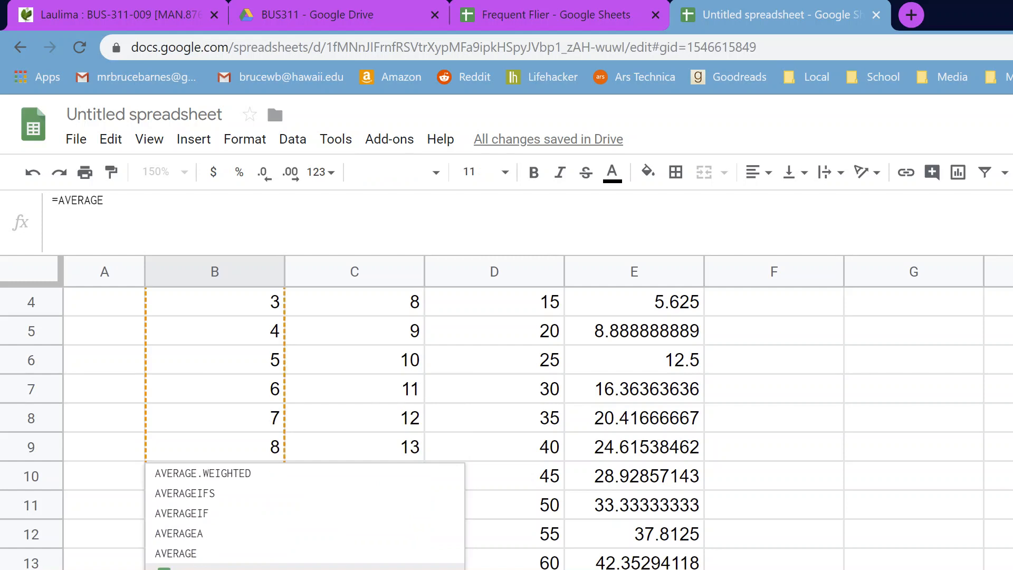
pyautogui.write('(')
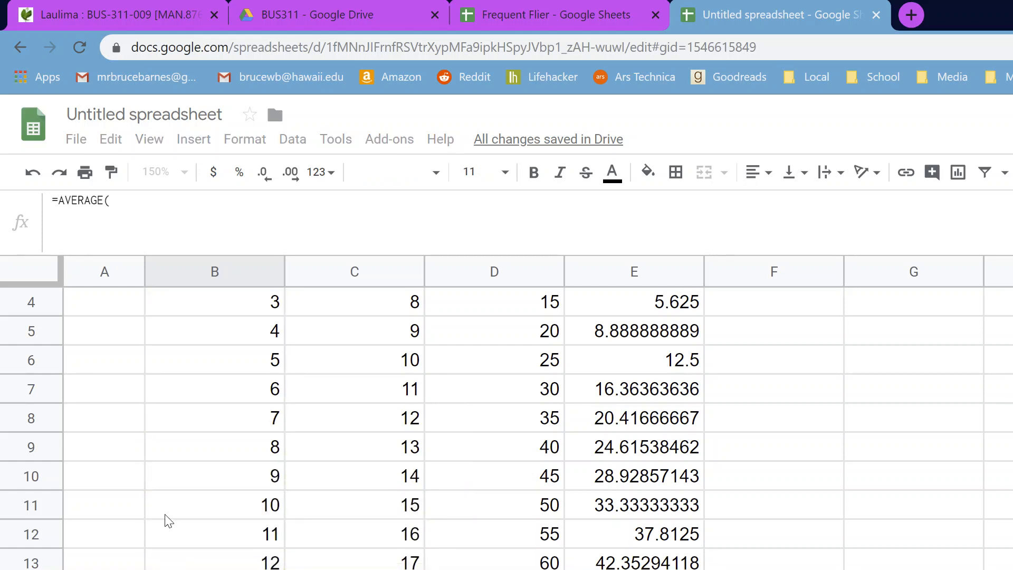
pyautogui.scroll(3, 236, 486)
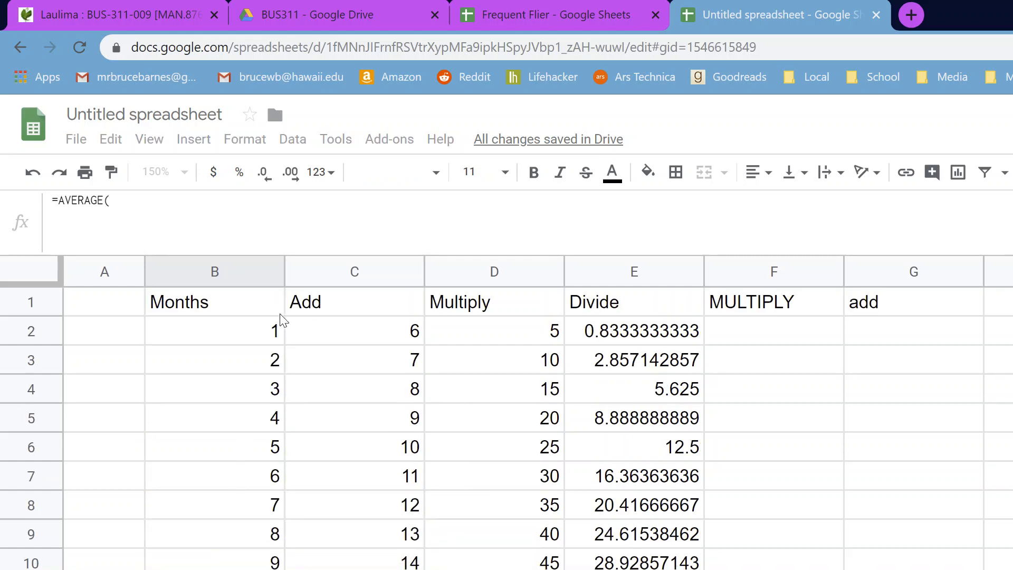
pyautogui.moveTo(252, 339); pyautogui.dragTo(253, 569)
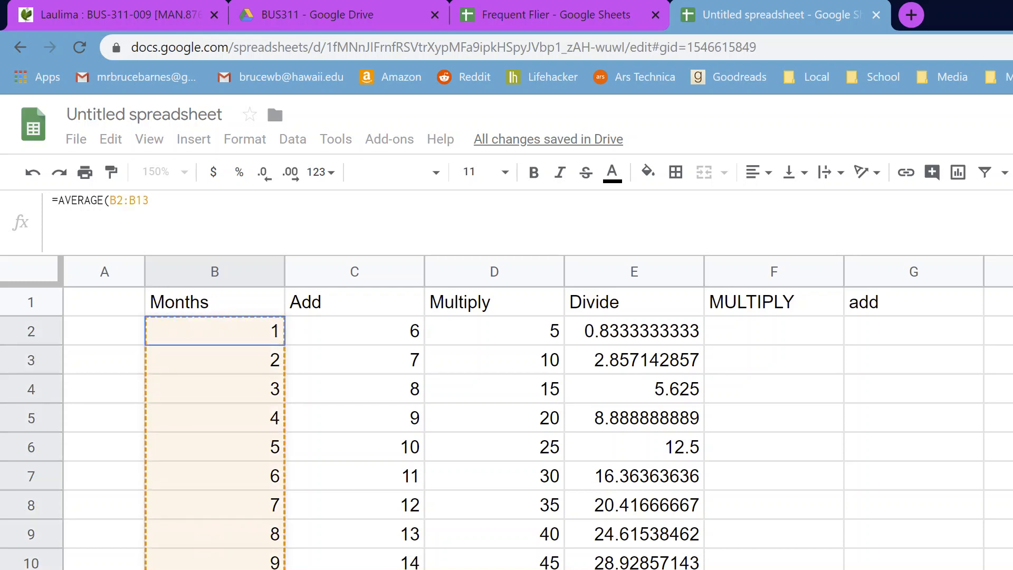
pyautogui.write(')')
pyautogui.press('Return')
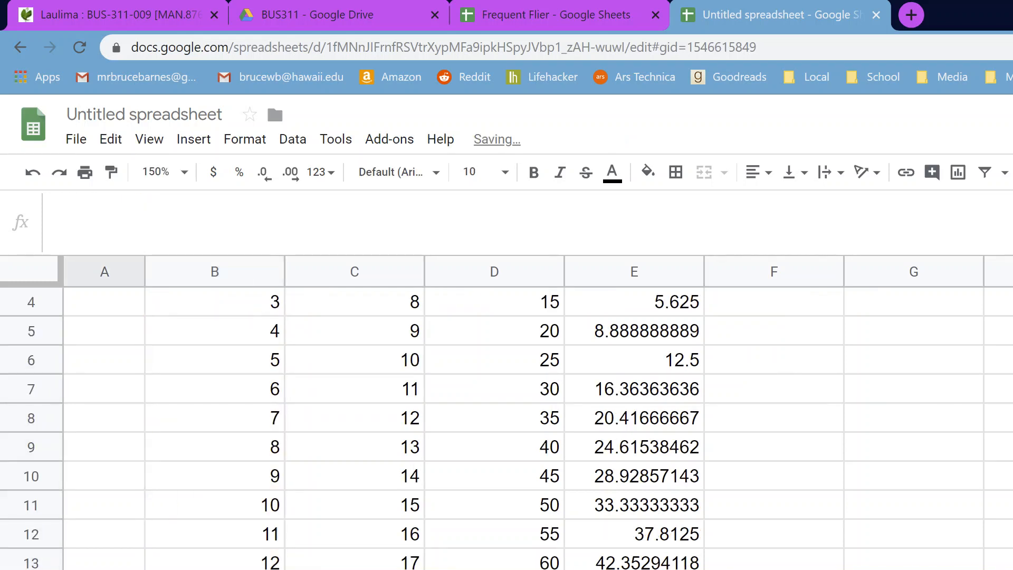
# Step: Fill the AVERAGE formula from B15 across to D15 for the Add and Multiply columns
pyautogui.press('pagedown')
pyautogui.press('pageup')
pyautogui.press('Up')
pyautogui.press('Right')
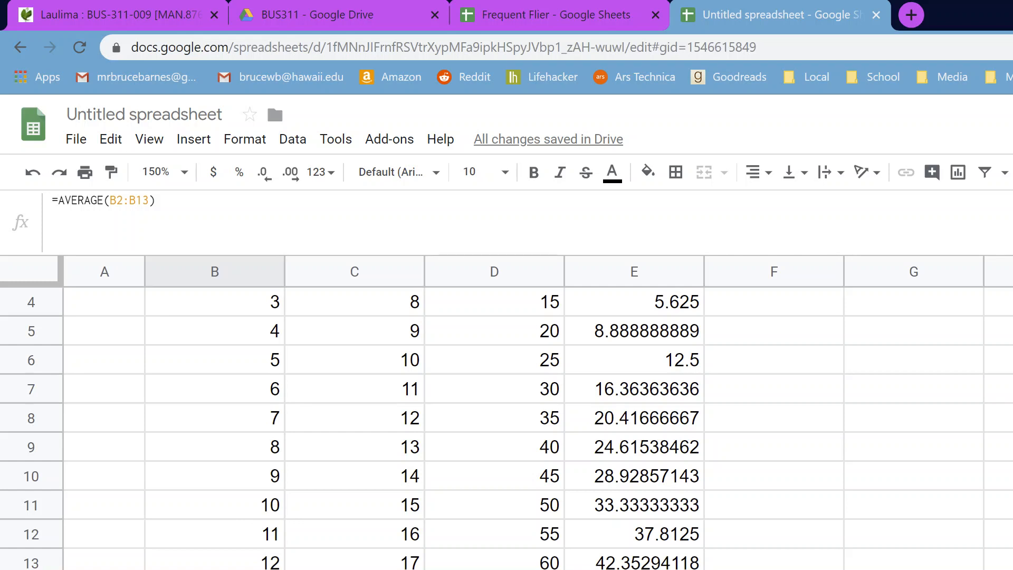
pyautogui.moveTo(285, 569); pyautogui.dragTo(496, 569)
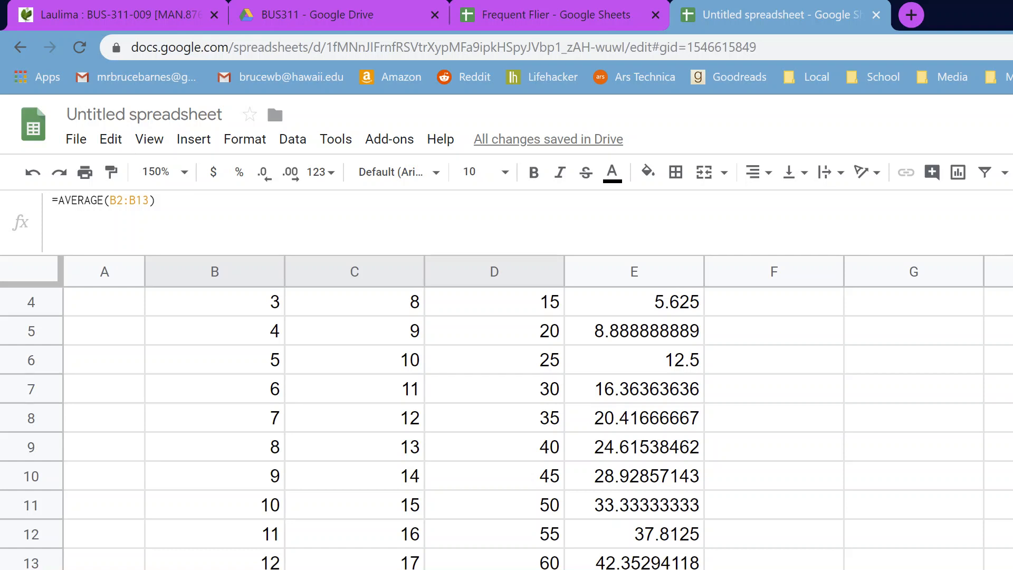
# Step: Delete the Months column to demonstrate its effect on dependent formulas, and undo the deletion
pyautogui.click(206, 267)
pyautogui.rightClick(206, 267)
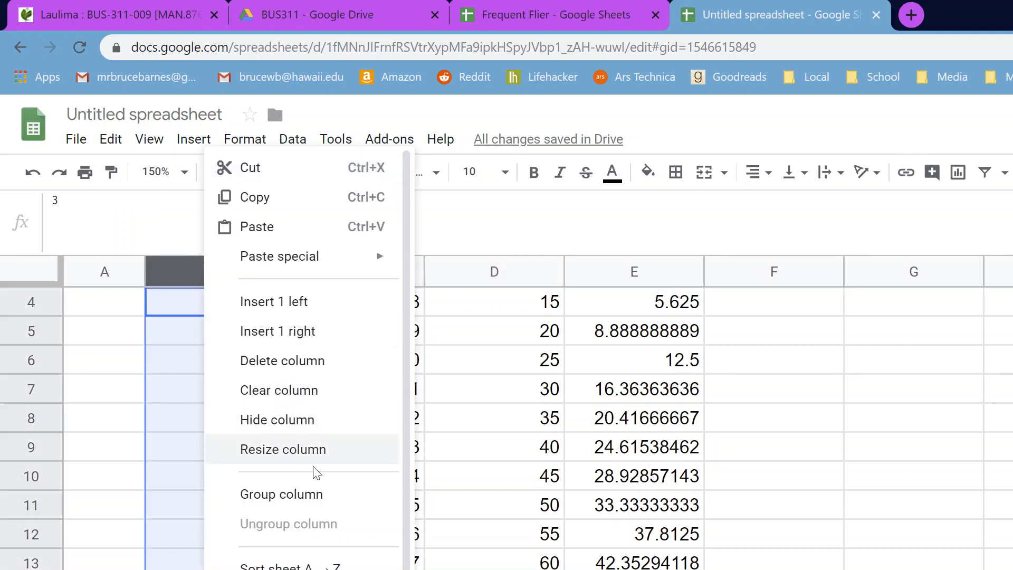
pyautogui.click(283, 362)
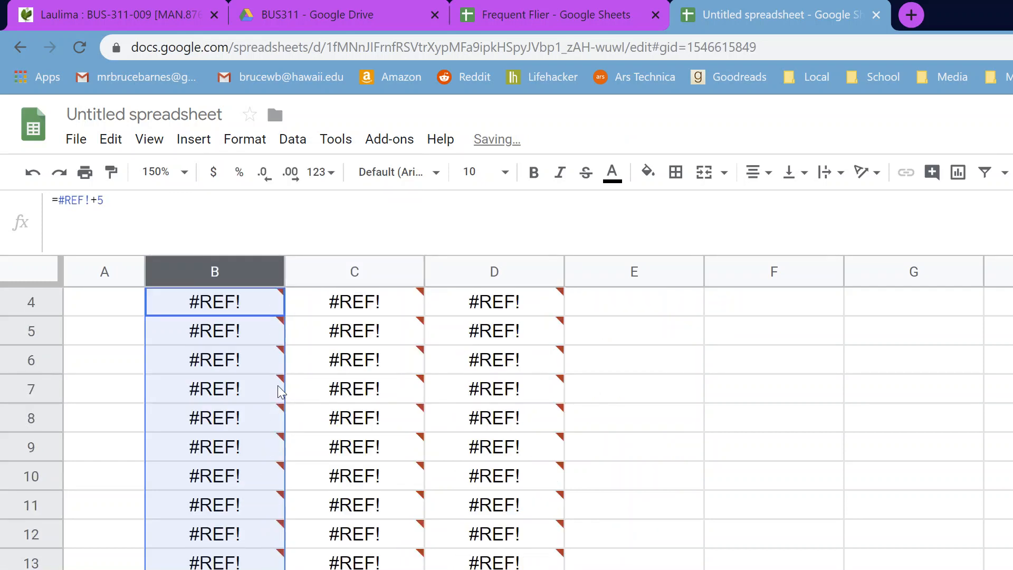
pyautogui.scroll(2, 279, 384)
pyautogui.hotkey('ctrl', 'z')
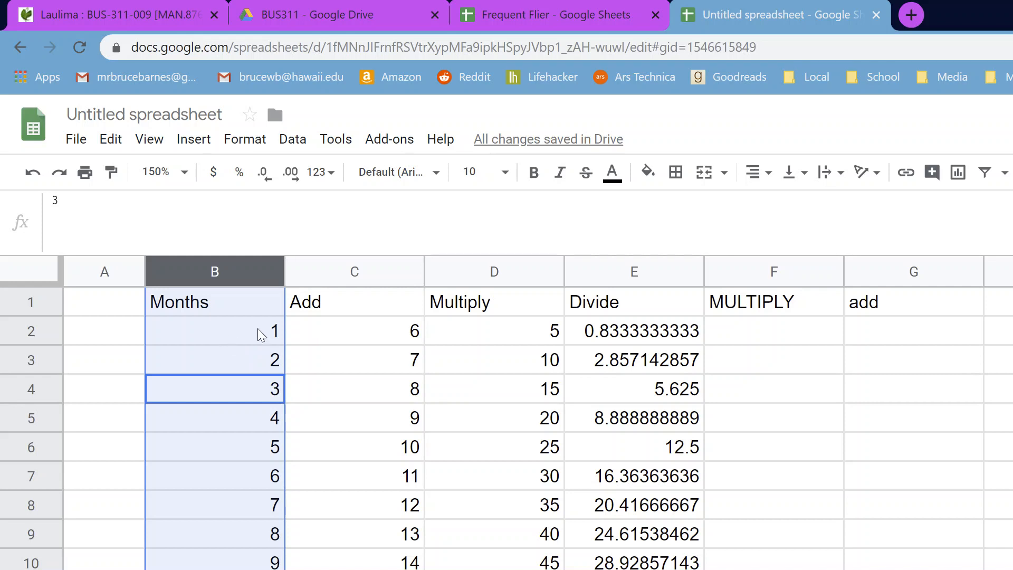
# Step: Count the entries in the Months column with =COUNT(B2:B13) in B16, below the Average row
pyautogui.scroll(-2, 265, 316)
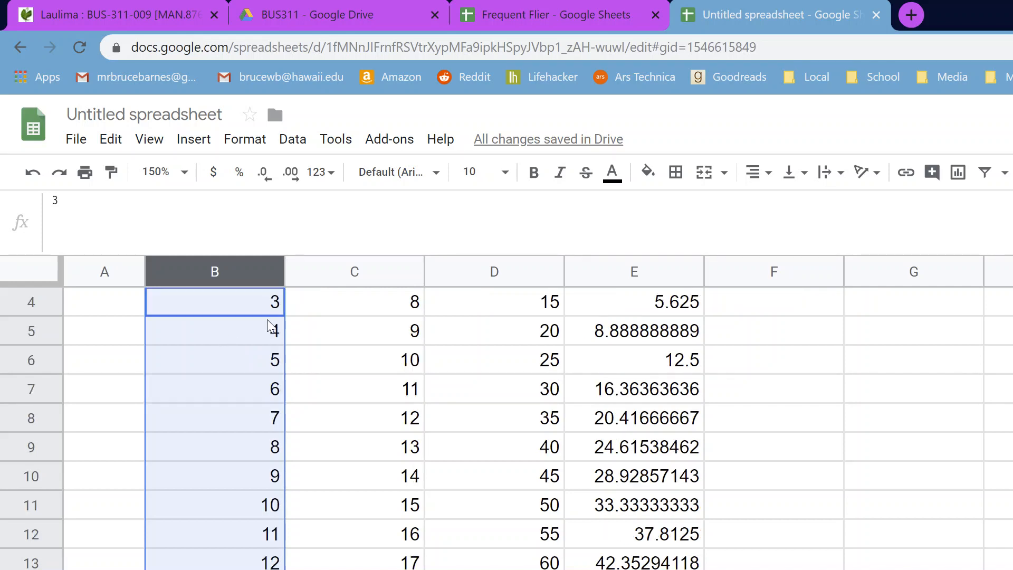
pyautogui.scroll(-2, 272, 387)
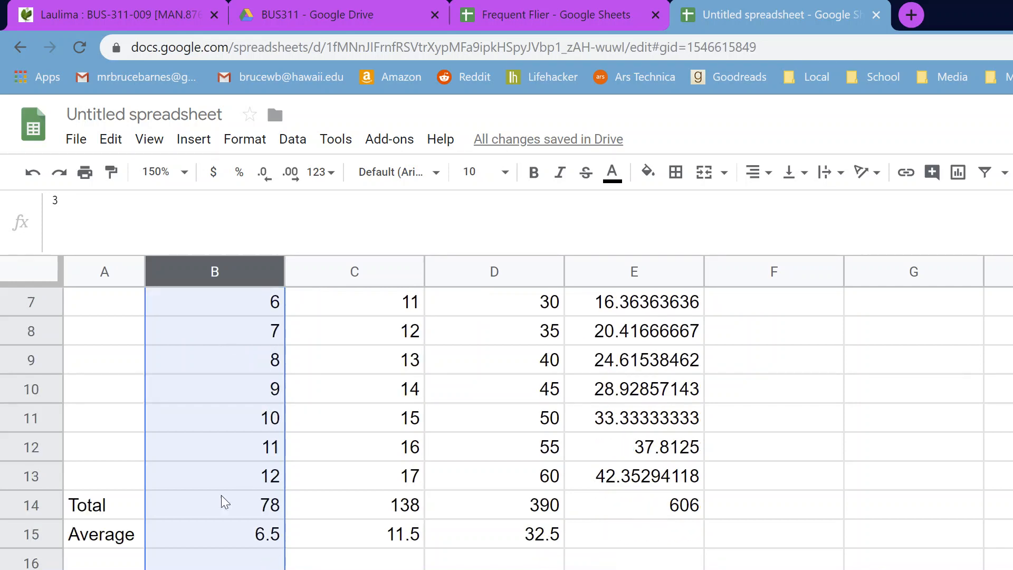
pyautogui.click(104, 563)
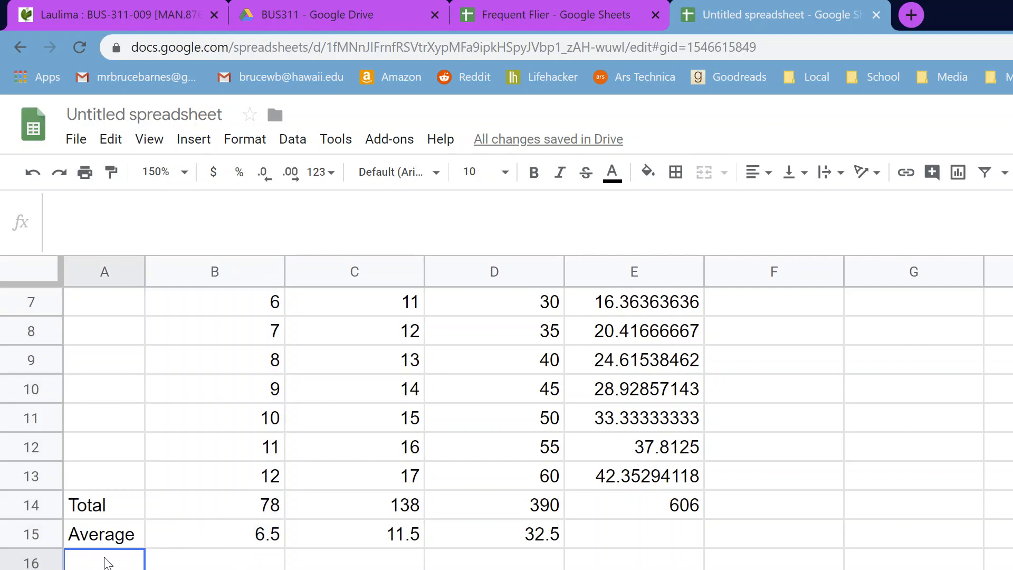
pyautogui.click(191, 565)
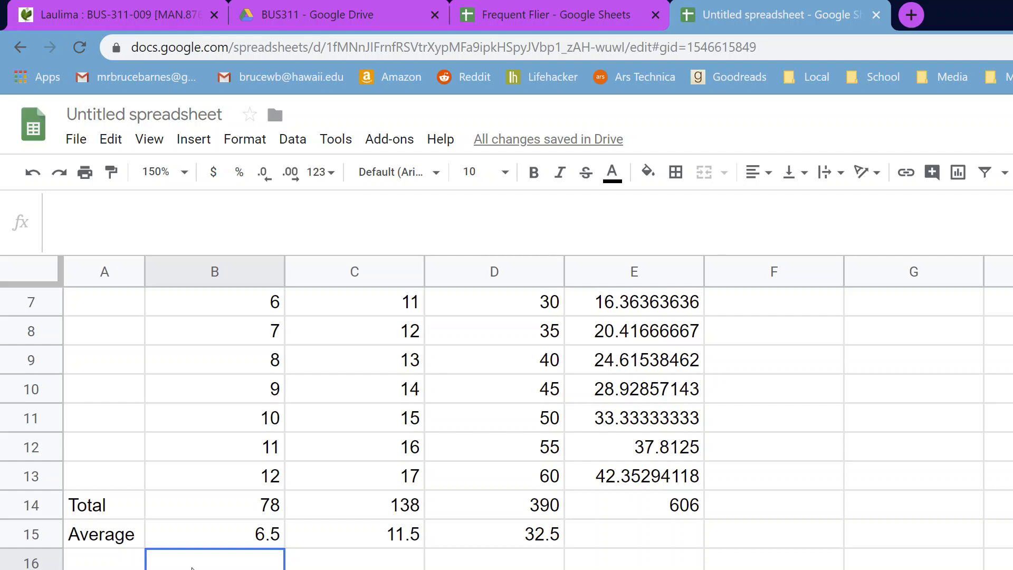
pyautogui.write('=COUNT(')
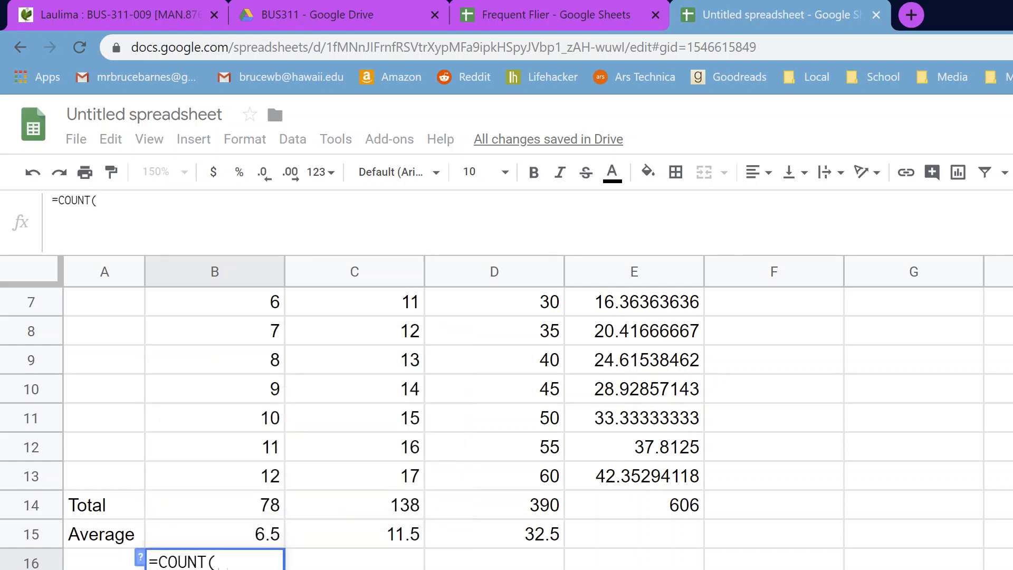
pyautogui.scroll(3, 335, 471)
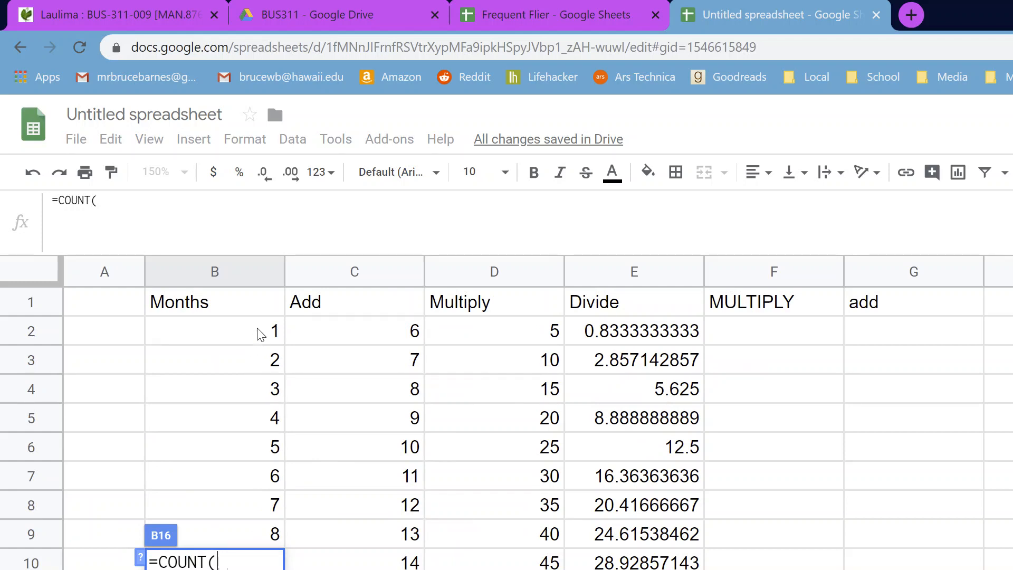
pyautogui.moveTo(260, 333); pyautogui.dragTo(264, 569)
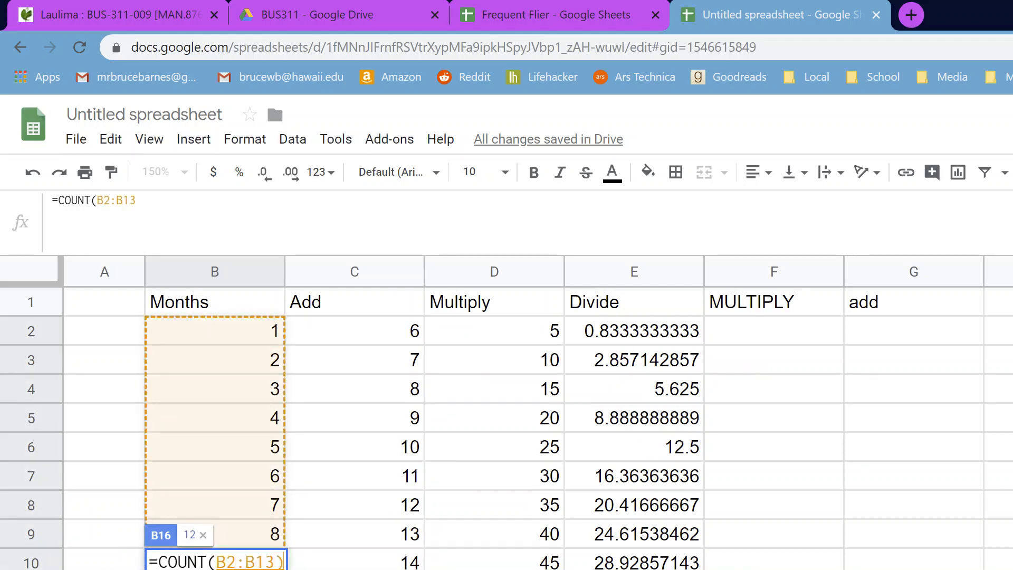
pyautogui.write(')')
pyautogui.press('Return')
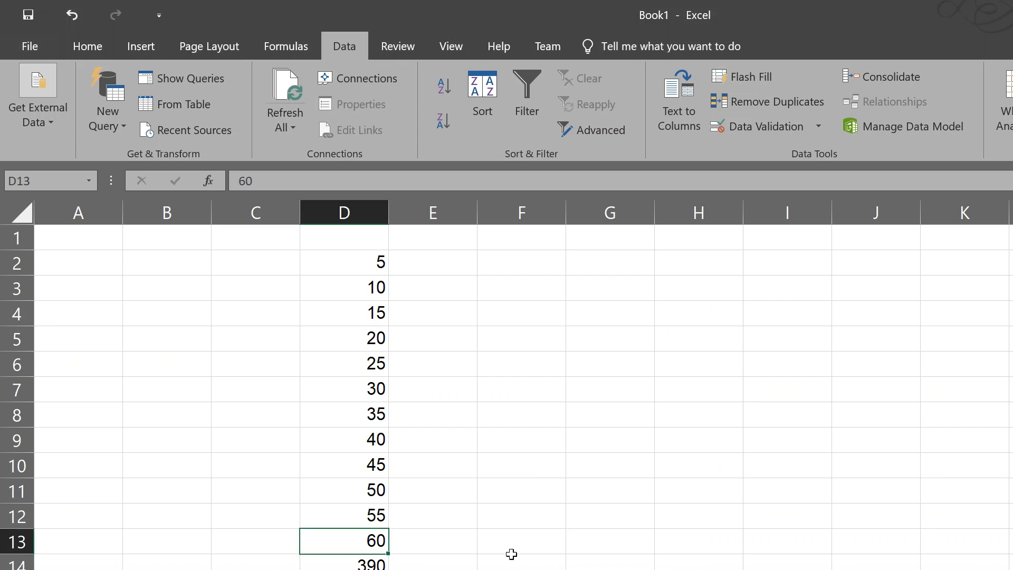
# Step: Switch to the Excel workbook Book1 and select the numbers in column D from D2 downward to view their summary
pyautogui.click(375, 493)
pyautogui.click(590, 523)
pyautogui.scroll(-3, 493, 486)
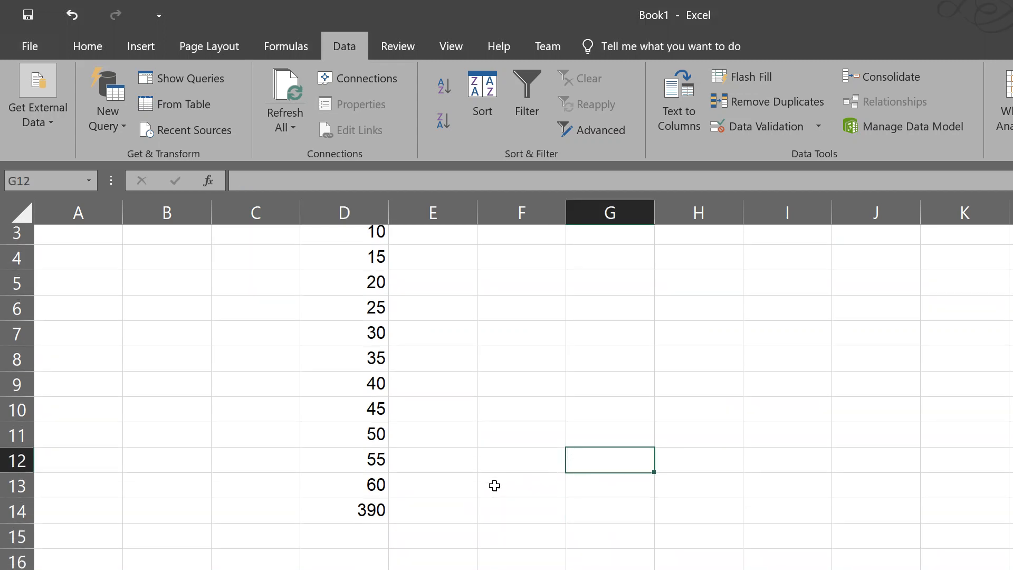
pyautogui.scroll(3, 497, 491)
pyautogui.moveTo(374, 269); pyautogui.dragTo(379, 557)
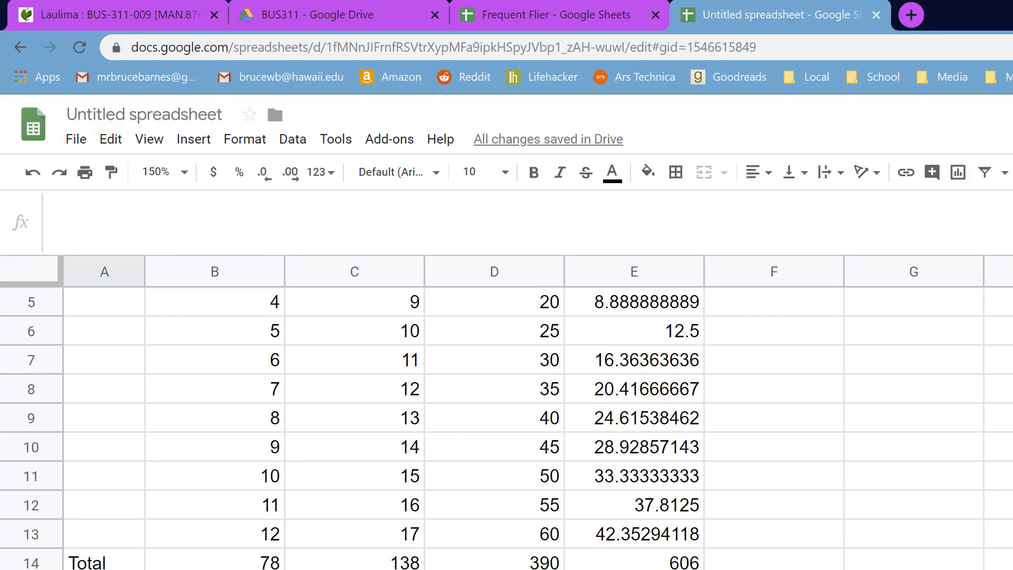
# Step: Switch to the PowerPoint presentation and view the Hands On Activity – Ch 1 TicketSales.xls slide
pyautogui.scroll(2, 437, 568)
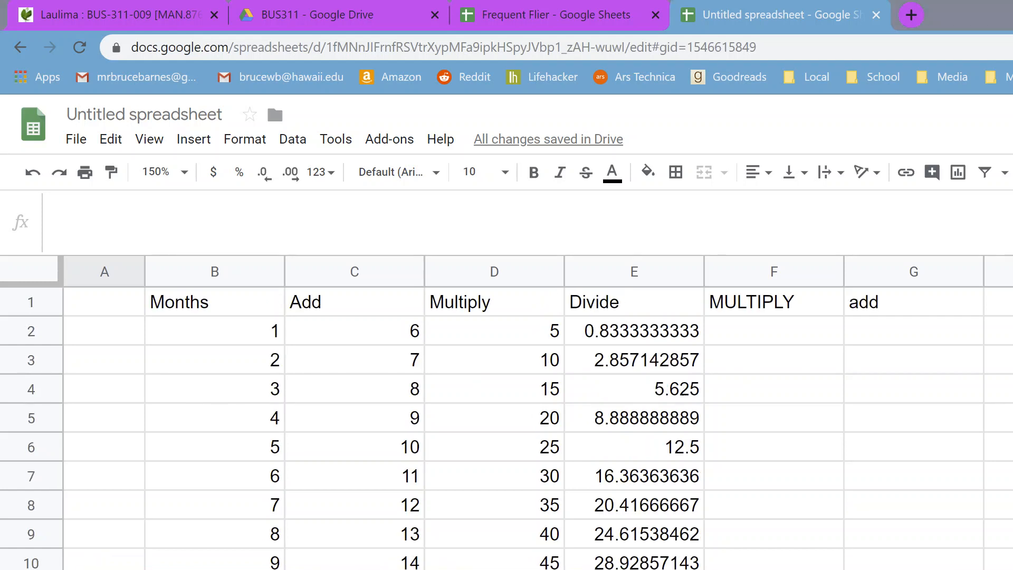
pyautogui.click(364, 569)
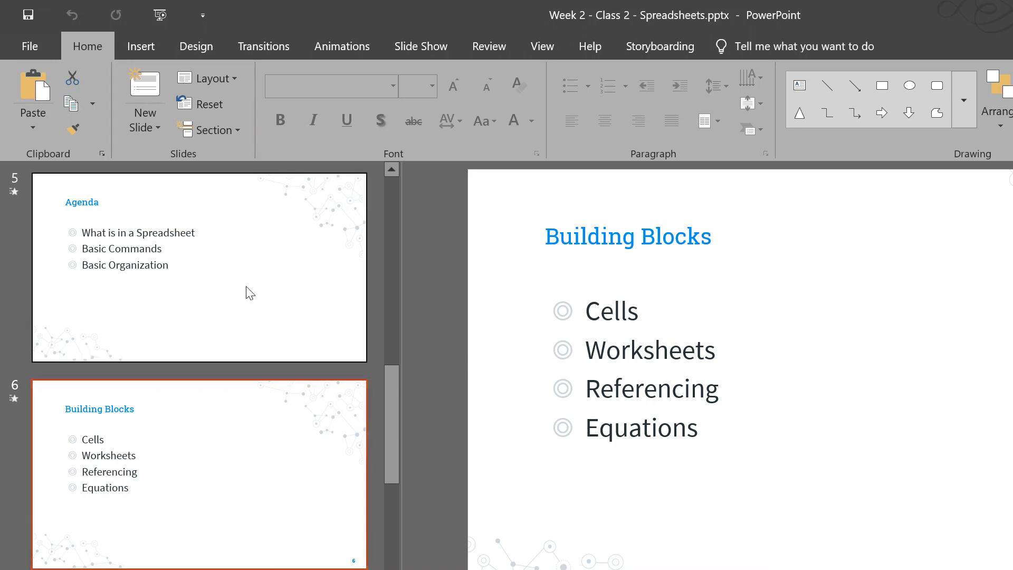
pyautogui.scroll(-3, 225, 447)
pyautogui.scroll(1, 274, 322)
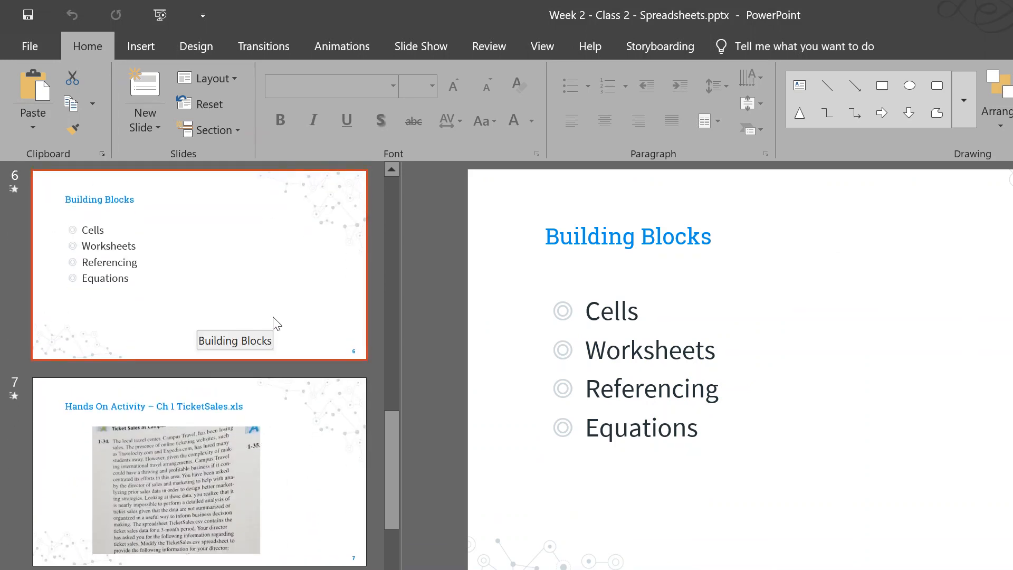
pyautogui.click(276, 460)
pyautogui.click(464, 569)
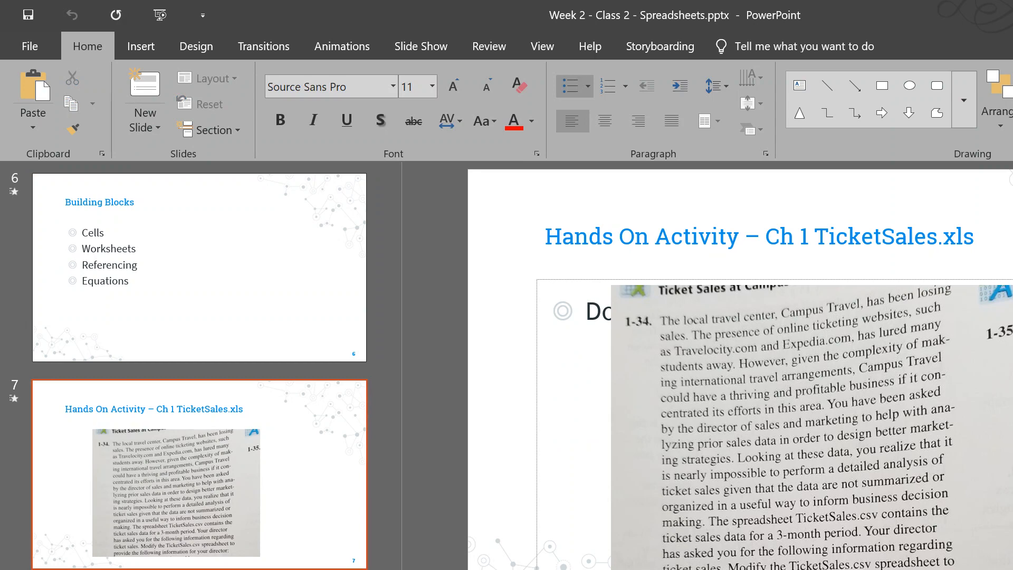
# Step: Return to the Google Sheets spreadsheet and enter the labels Smaller in H2 and Largest in H3
pyautogui.hotkey('alt', 'Tab')
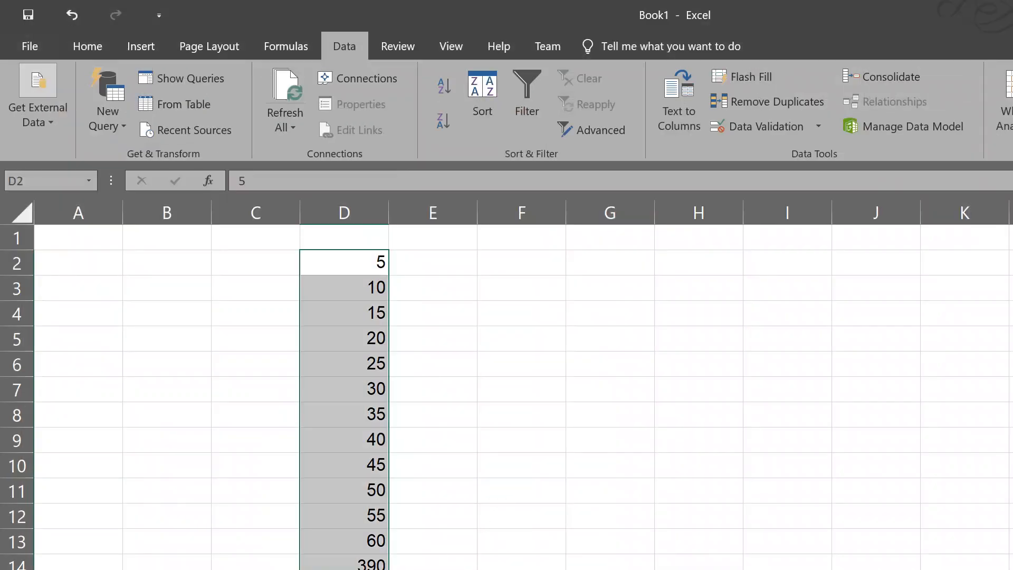
pyautogui.hotkey('alt', 'Tab')
pyautogui.scroll(-2, 521, 486)
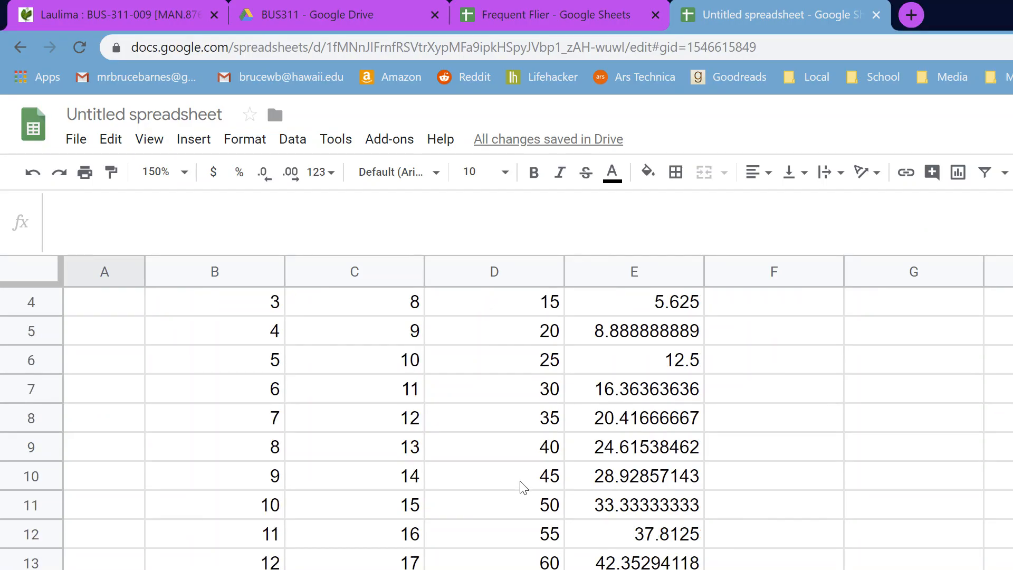
pyautogui.scroll(2, 521, 486)
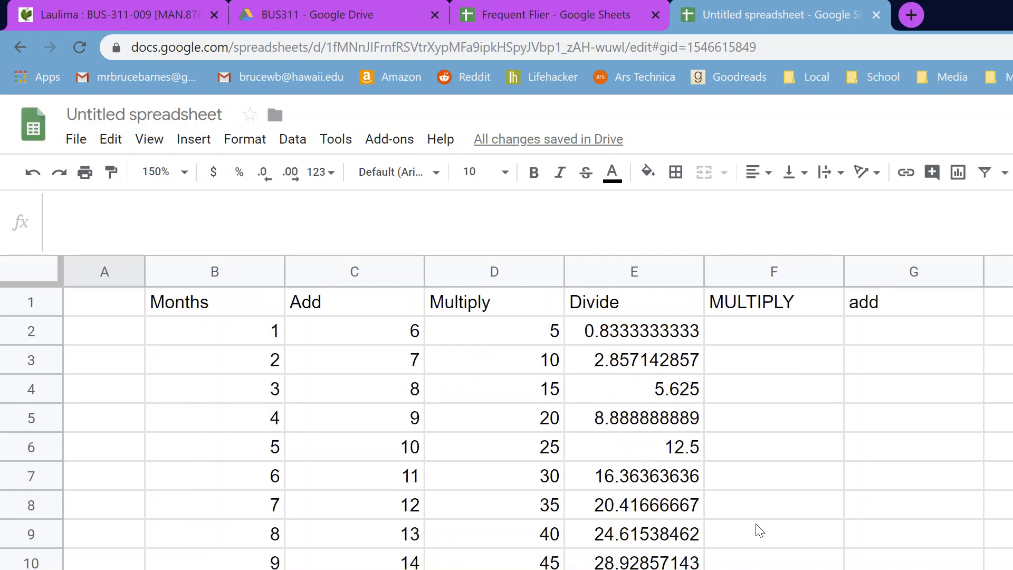
pyautogui.click(913, 569)
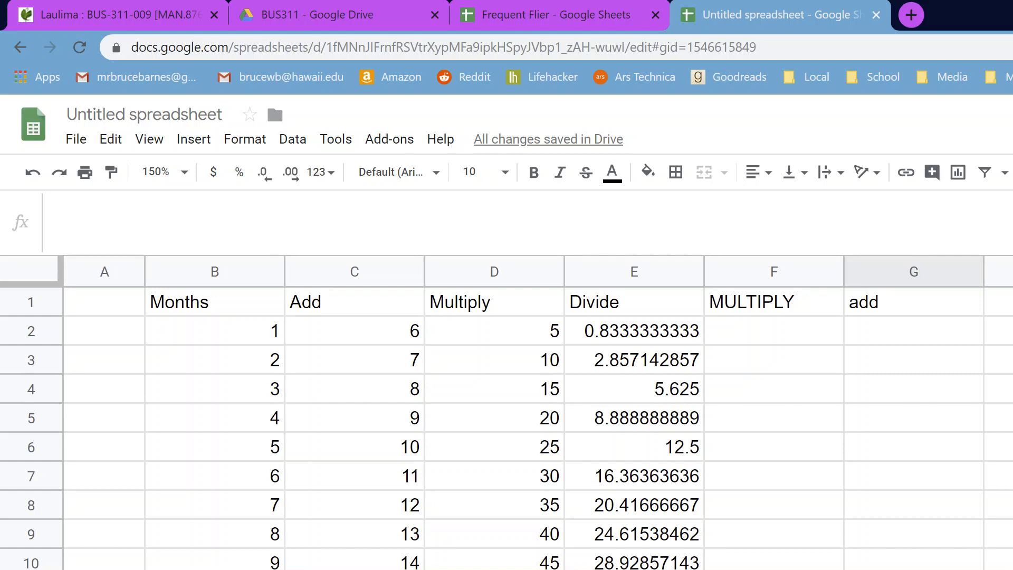
pyautogui.click(1000, 332)
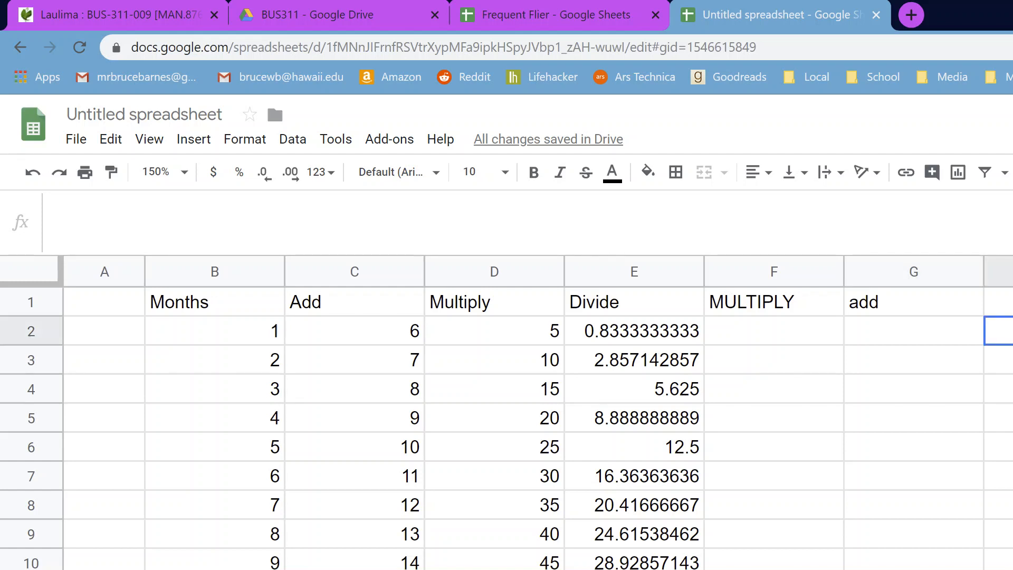
pyautogui.write('Smaller')
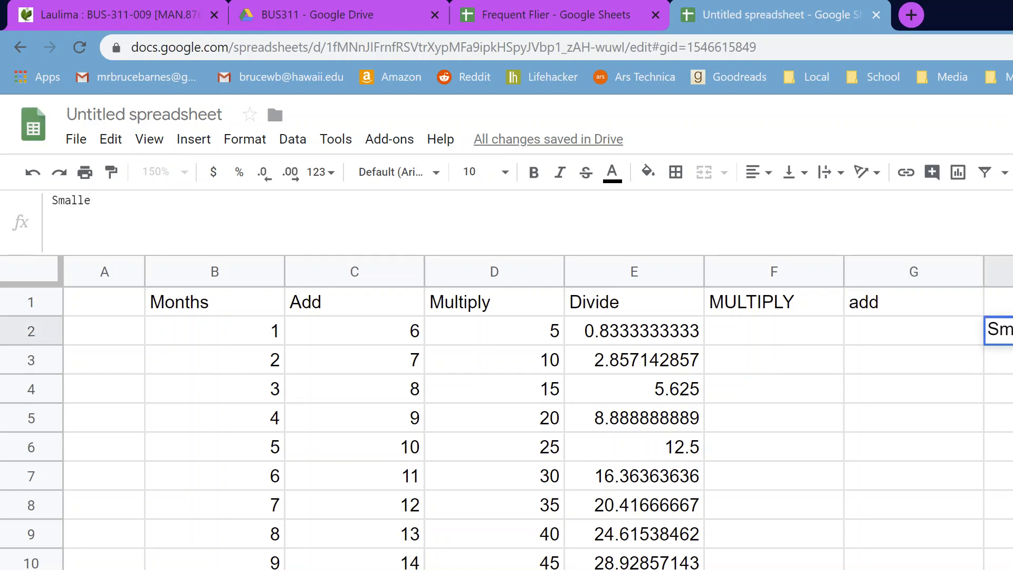
pyautogui.press('Return')
pyautogui.write('Largest')
pyautogui.press('Return')
# Step: Find the minimum across the Months, Add and Multiply columns with =min(B2:D13) in I2, and check the formula
pyautogui.press('Right')
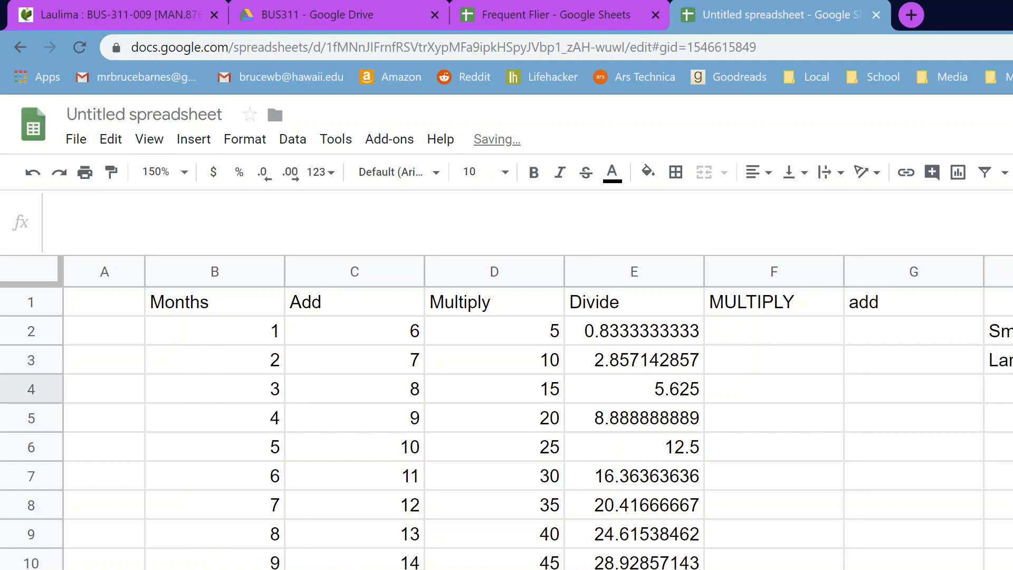
pyautogui.press('Up')
pyautogui.press('Up')
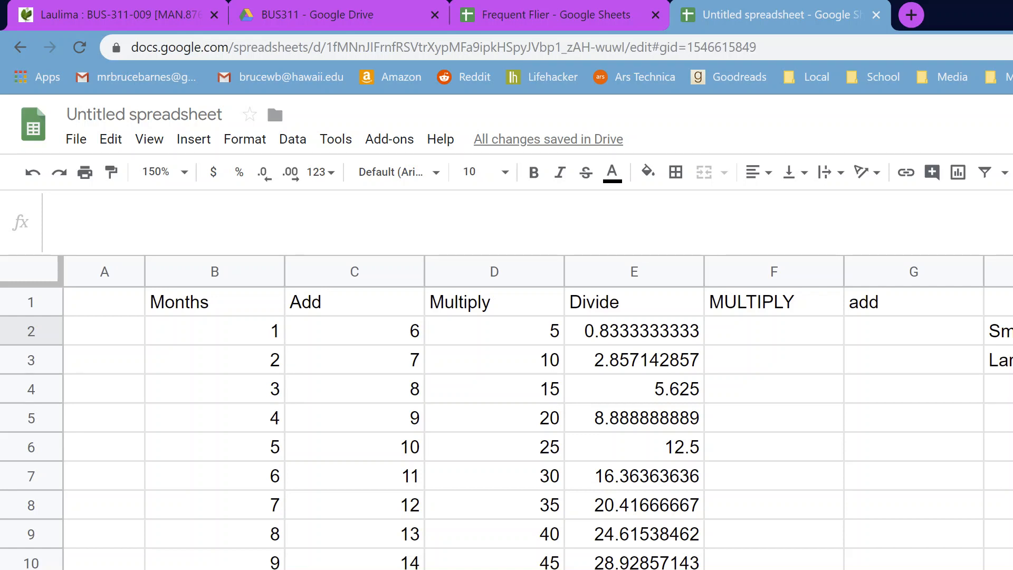
pyautogui.write('=')
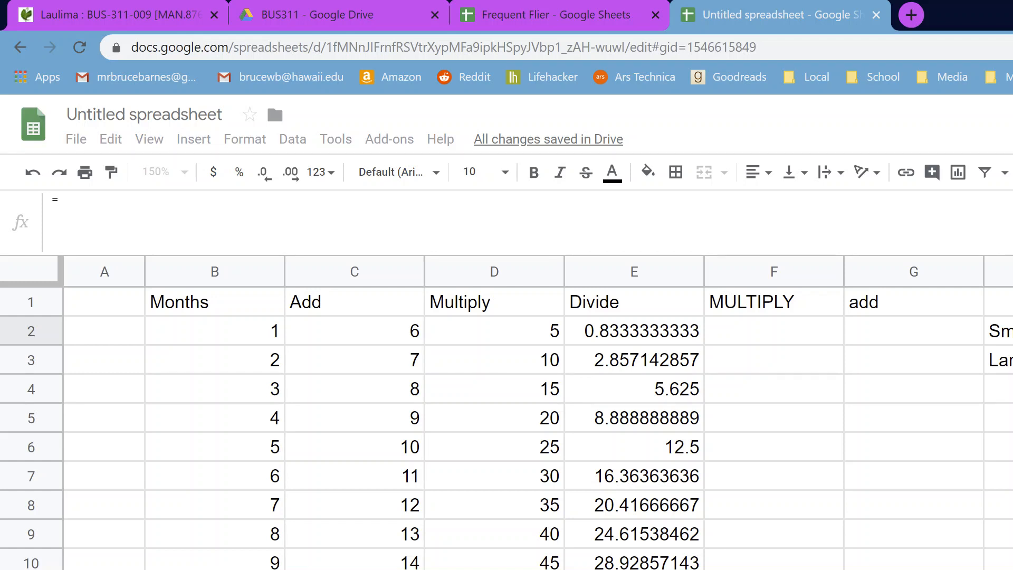
pyautogui.write('min(')
pyautogui.moveTo(182, 324); pyautogui.dragTo(528, 569)
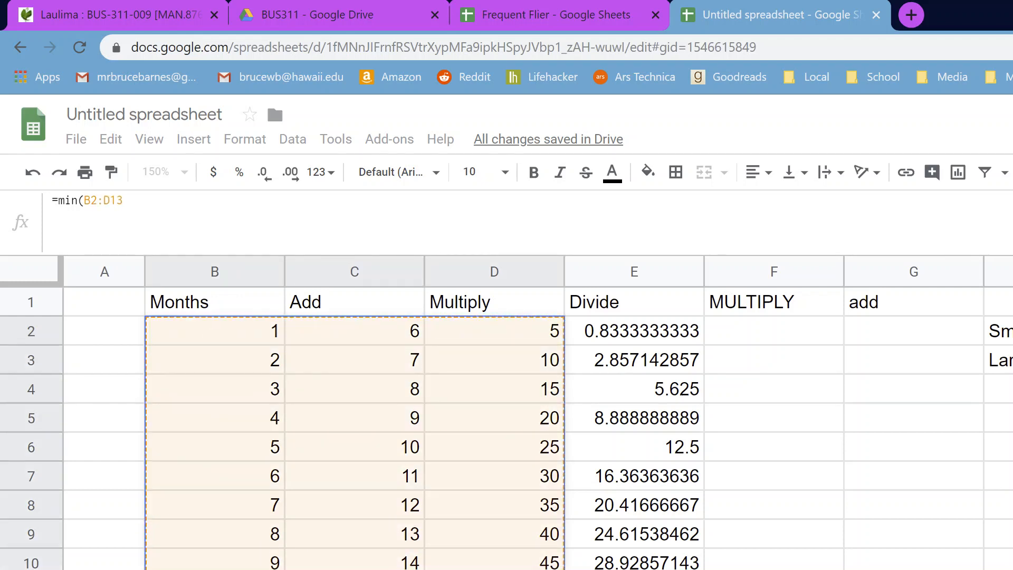
pyautogui.write(')')
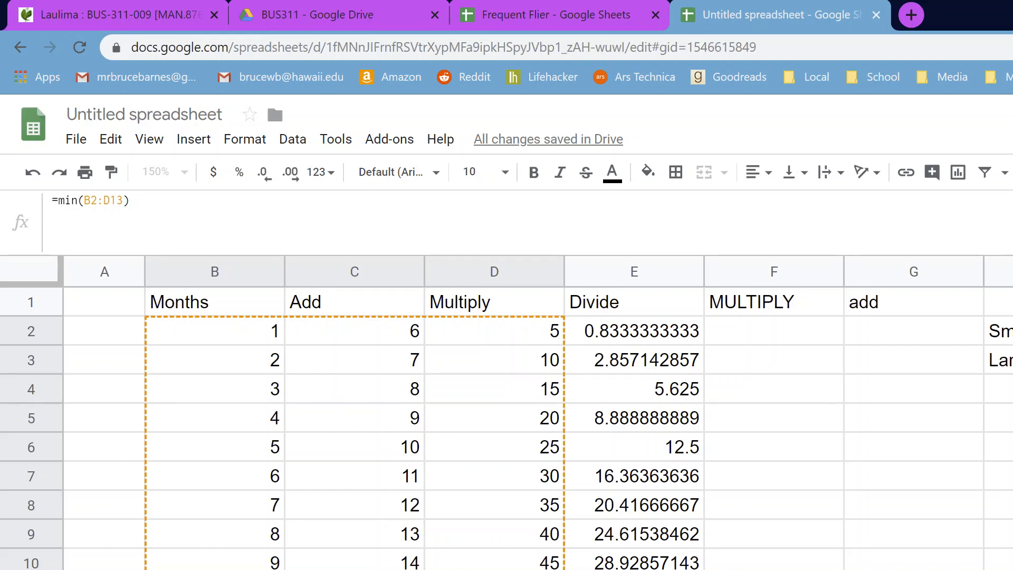
pyautogui.press('Return')
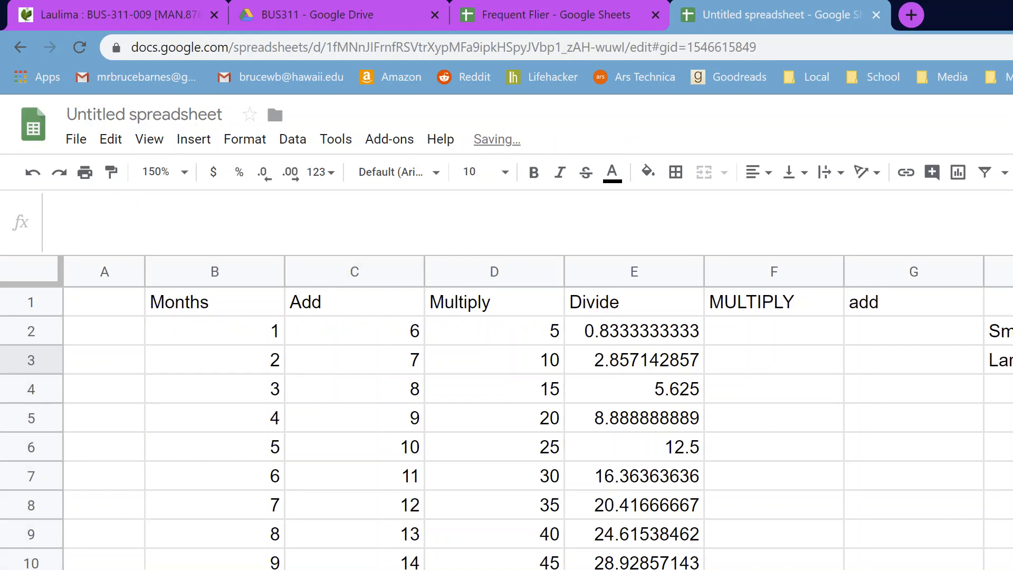
pyautogui.press('Up')
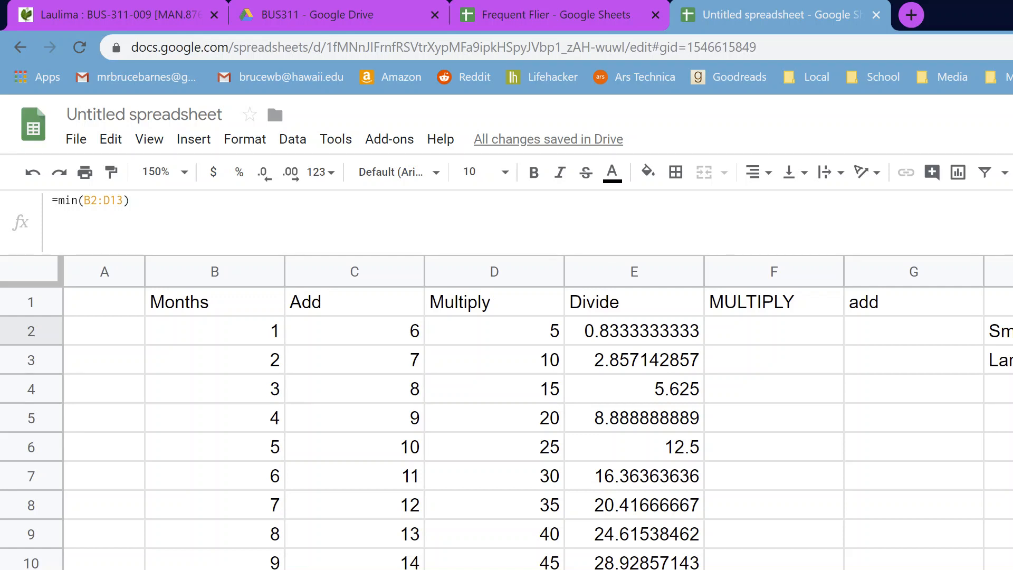
# Step: Find the maximum of the Multiply column with =MAX(D2:D13) in I3, excluding the total row
pyautogui.press('Down')
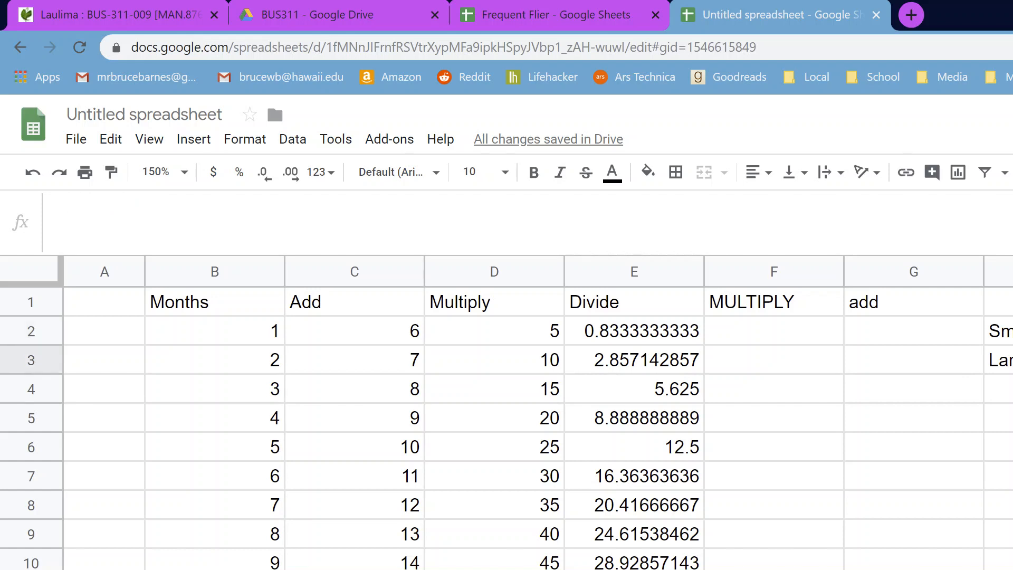
pyautogui.write('=')
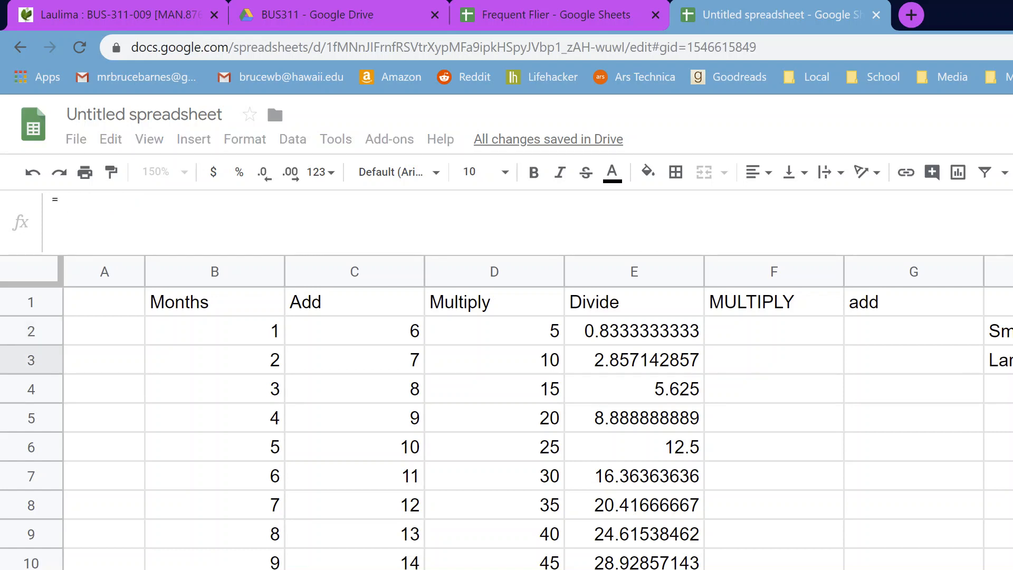
pyautogui.write('MAX(')
pyautogui.hotkey('shift', 'Down')
pyautogui.hotkey('shift', 'Down')
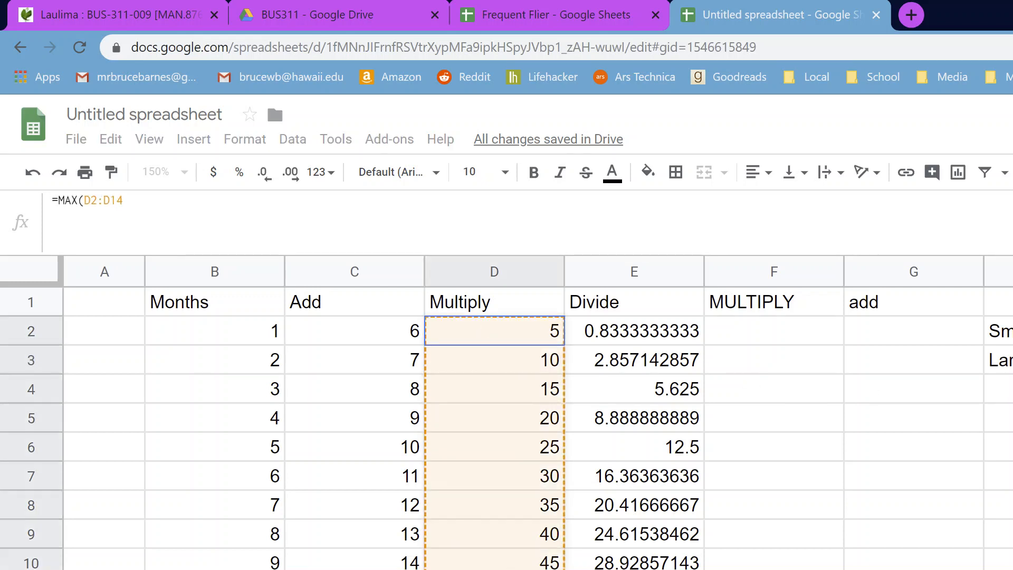
pyautogui.hotkey('shift', 'Up')
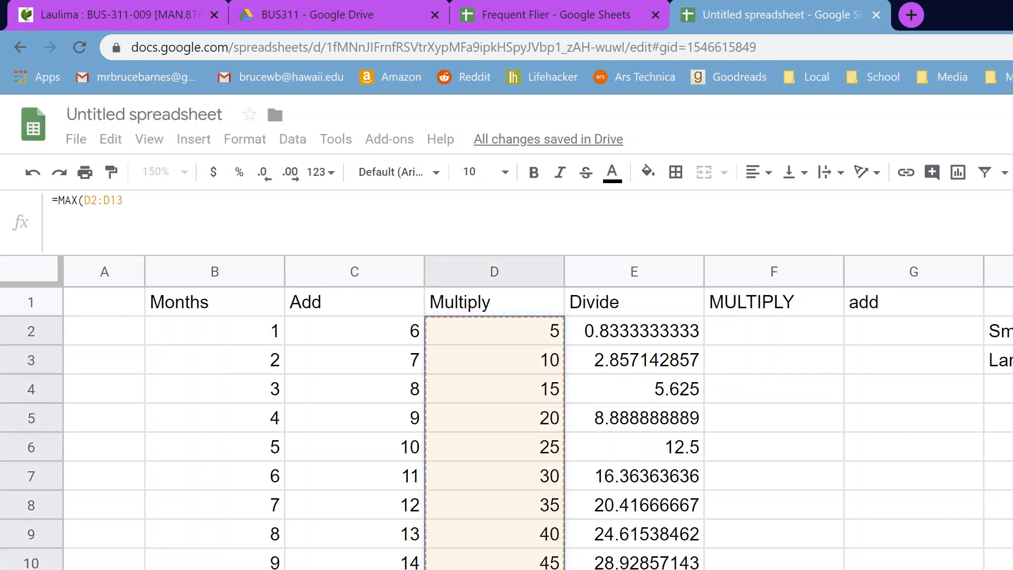
pyautogui.write(')')
pyautogui.press('Return')
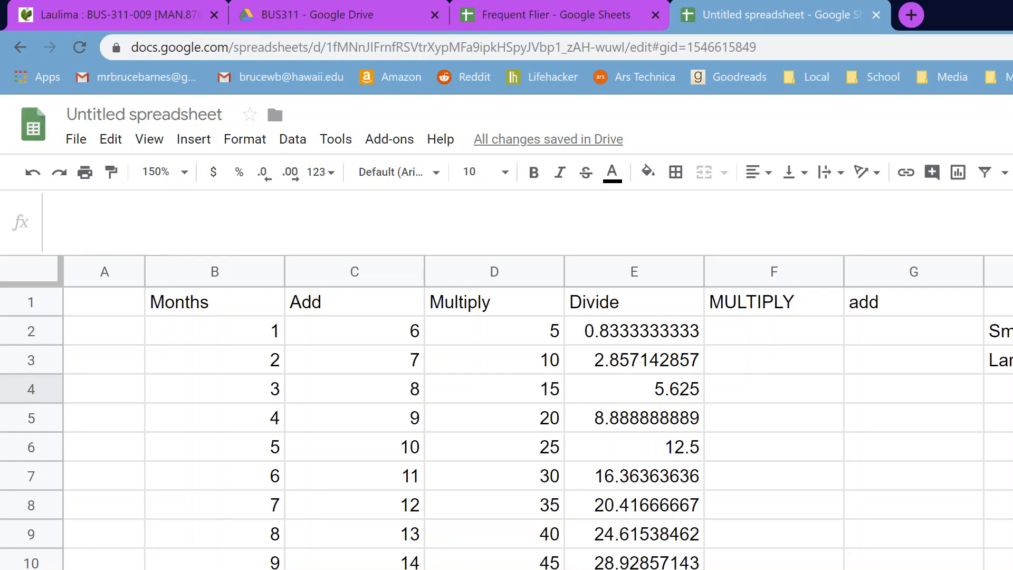
# Step: Clear the formula in C6 of the Add column and the dependent Divide formula in E6
pyautogui.click(399, 446)
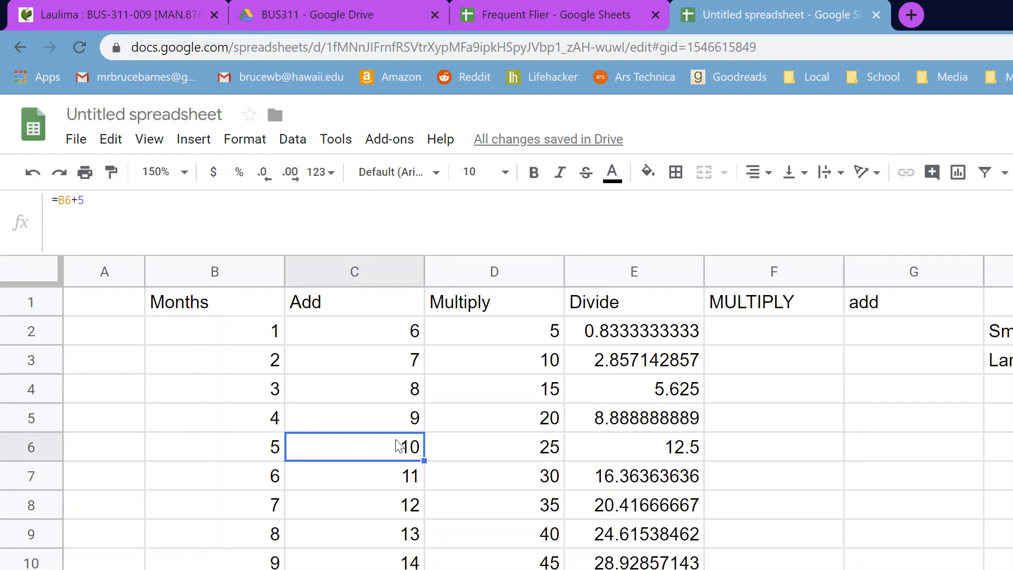
pyautogui.press('Delete')
pyautogui.click(472, 477)
pyautogui.press('Right')
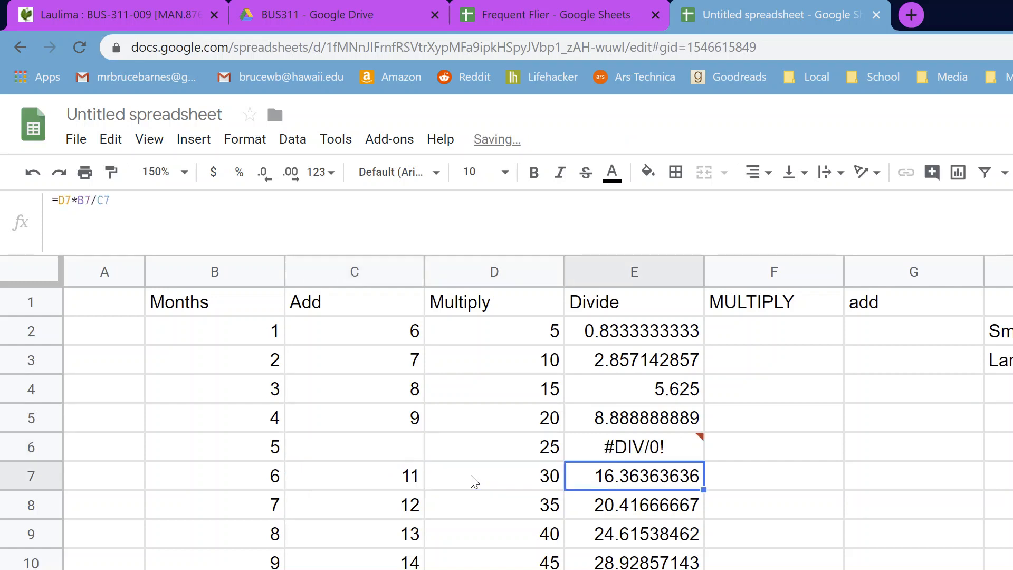
pyautogui.press('Up')
pyautogui.press('Delete')
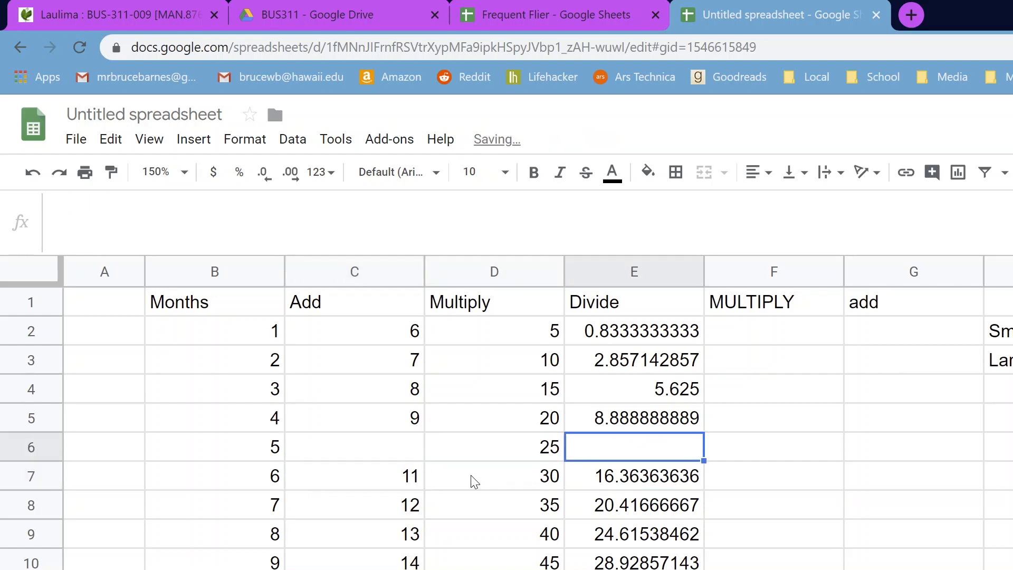
# Step: Count the non-empty cells of the Add column with =COUNTA(C2:C13) in H6, and check the formula
pyautogui.press('Down')
pyautogui.press('Up')
pyautogui.press('Right')
pyautogui.press('Right')
pyautogui.press('Right')
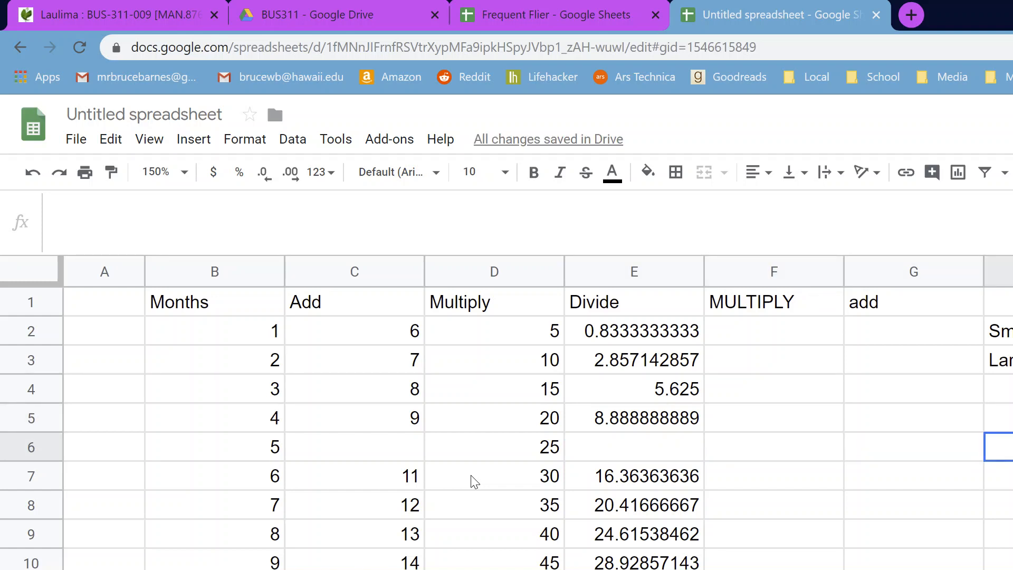
pyautogui.write('=')
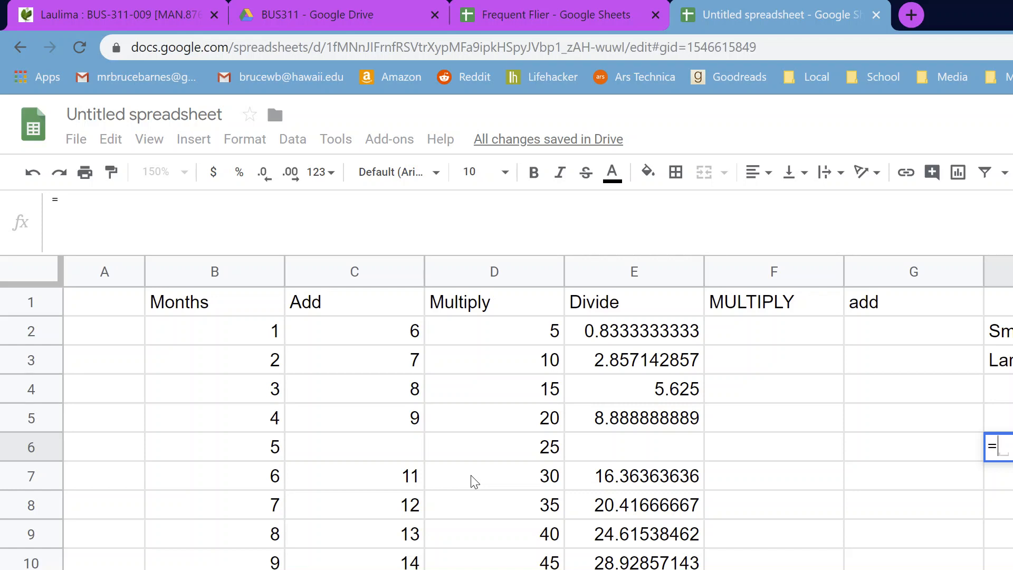
pyautogui.write('COUNTA')
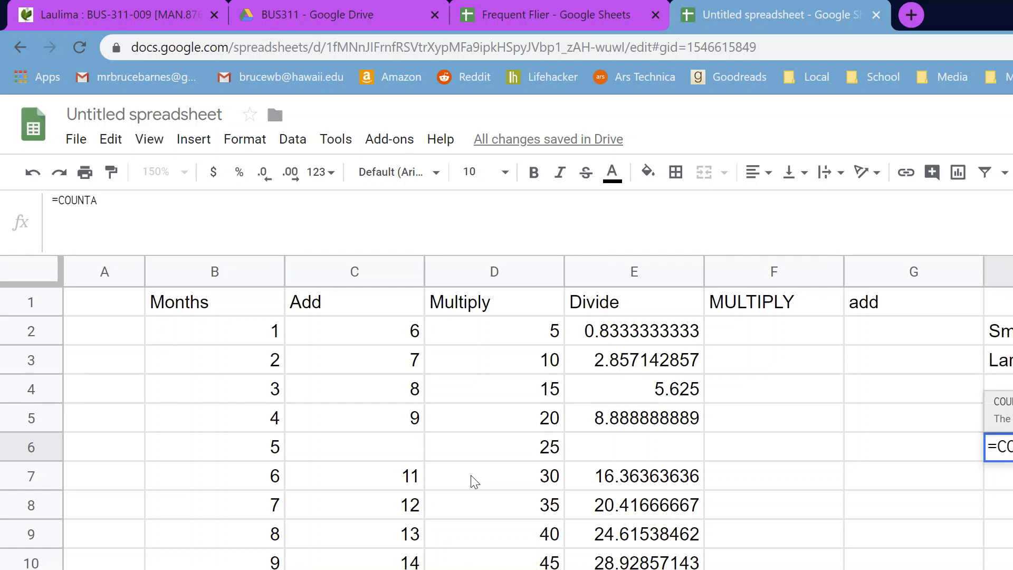
pyautogui.write('(')
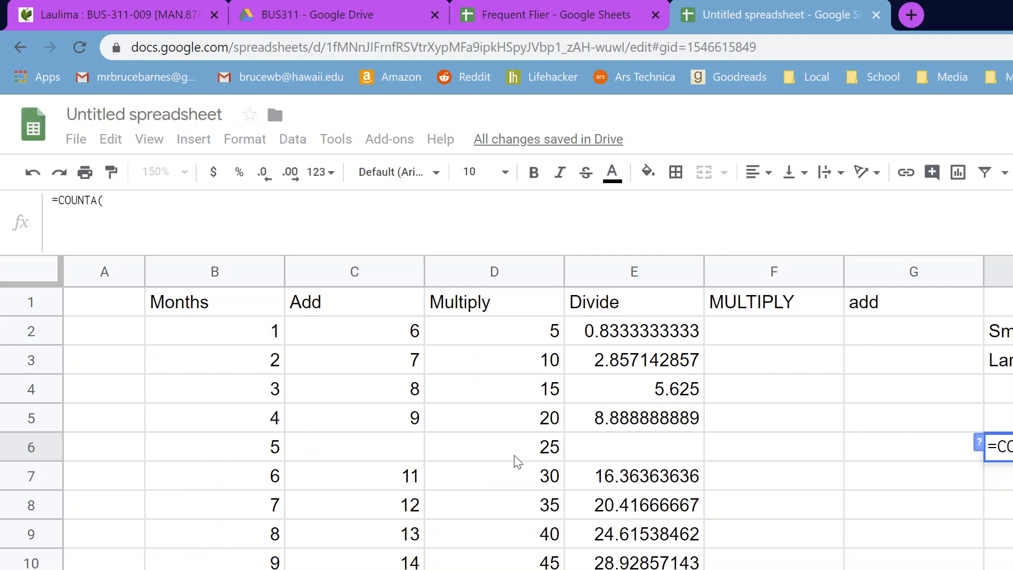
pyautogui.moveTo(380, 339); pyautogui.dragTo(370, 569)
pyautogui.write(')')
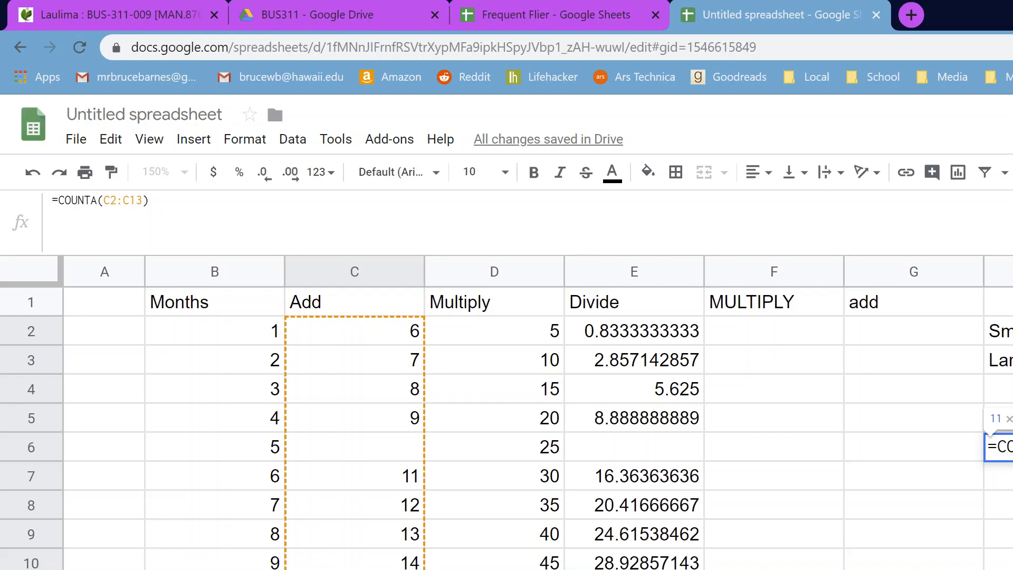
pyautogui.press('Return')
pyautogui.press('Up')
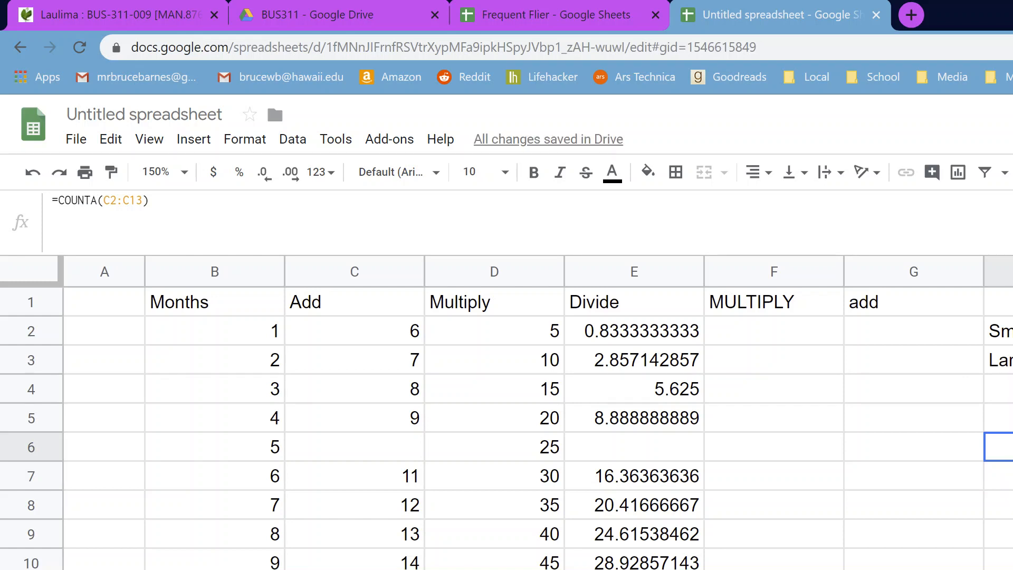
# Step: Change the H6 formula to =COUNT(C2:C13) to compare how it treats the blank cell
pyautogui.click(83, 201)
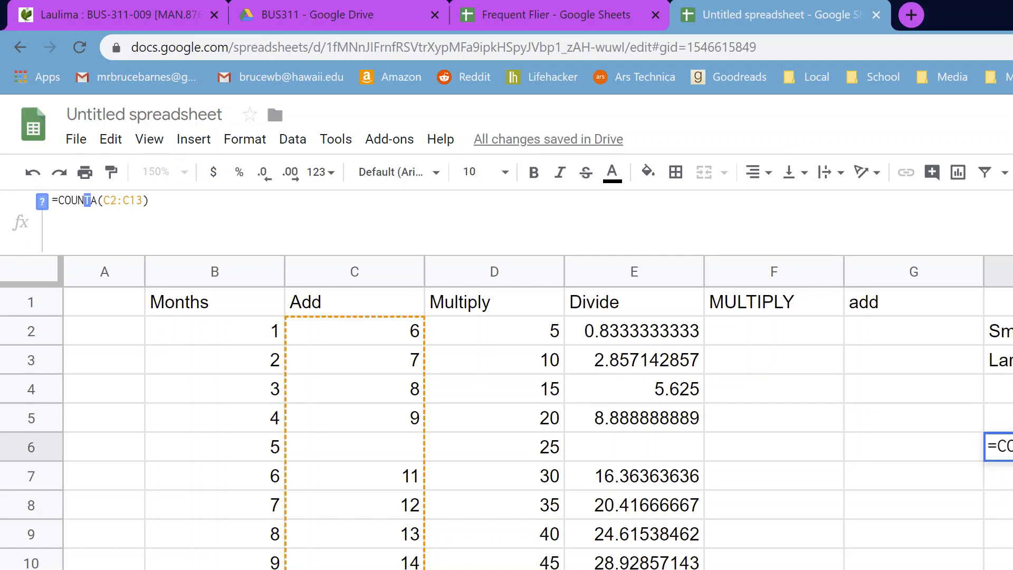
pyautogui.press('BackSpace')
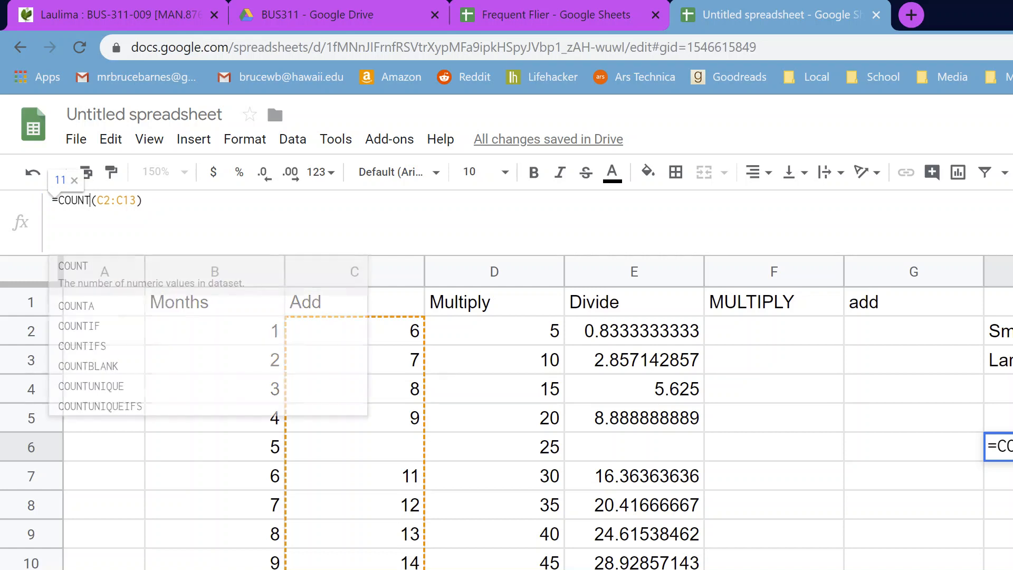
pyautogui.press('Return')
pyautogui.click(998, 447)
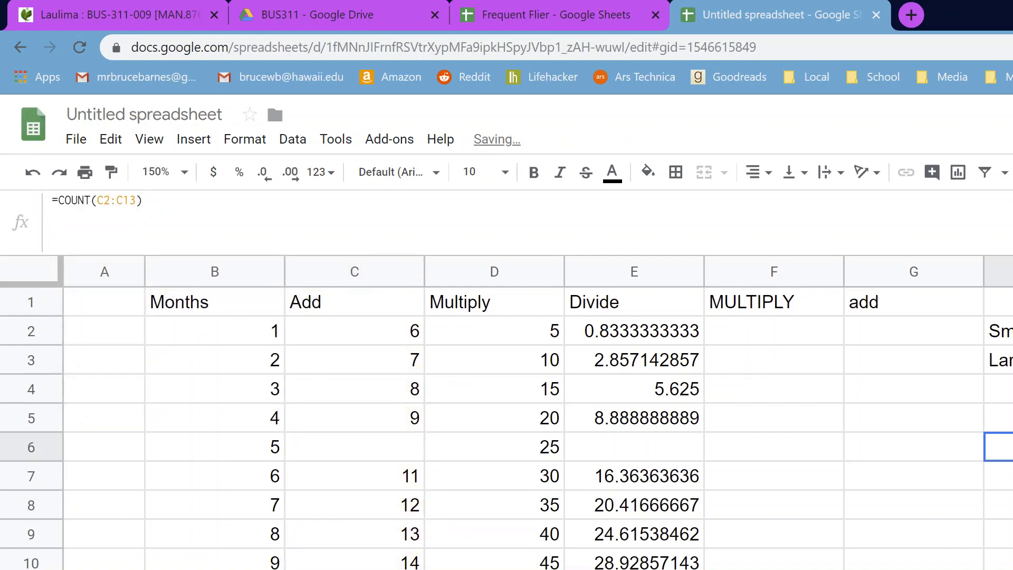
pyautogui.click(83, 201)
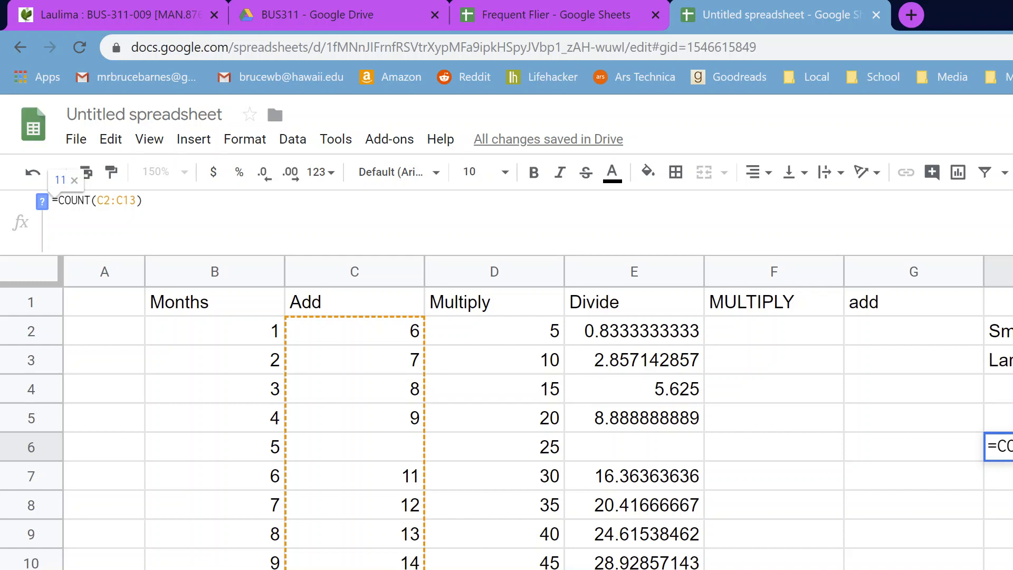
pyautogui.hotkey('ctrl', 'a')
pyautogui.press('Return')
pyautogui.press('Up')
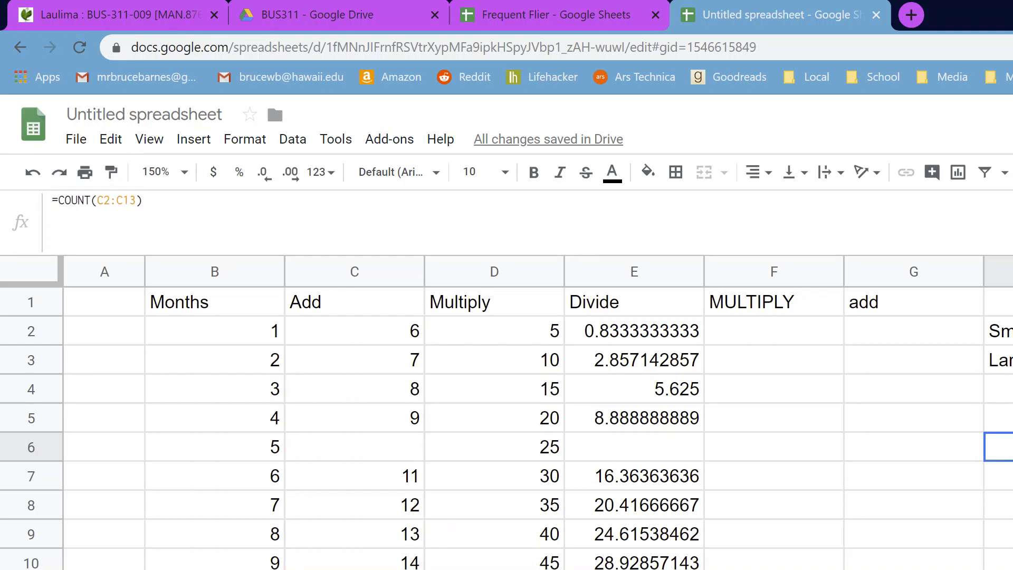
# Step: Restore the H6 formula to =COUNTA(C2:C13)
pyautogui.click(90, 201)
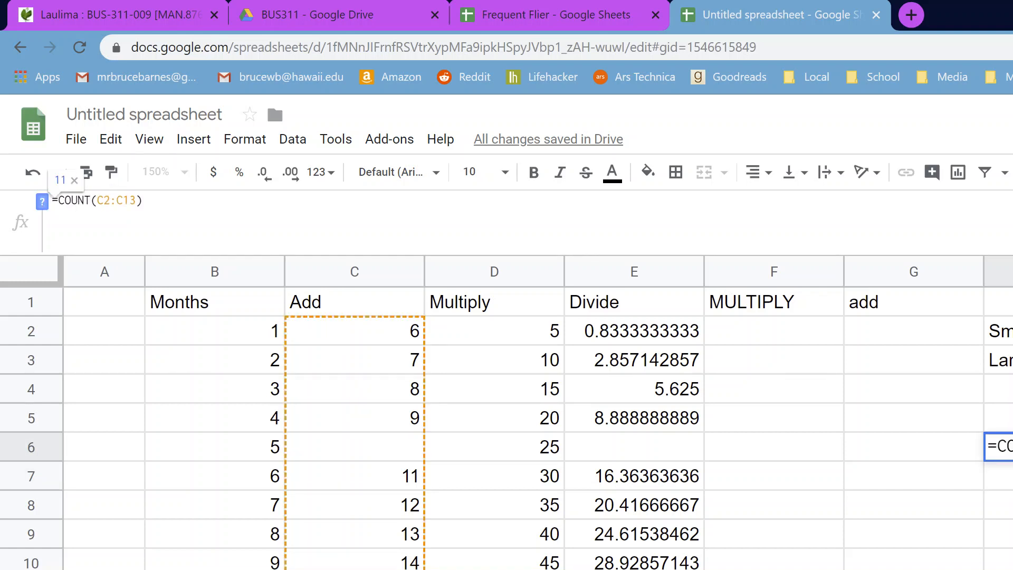
pyautogui.write('A')
pyautogui.press('Right')
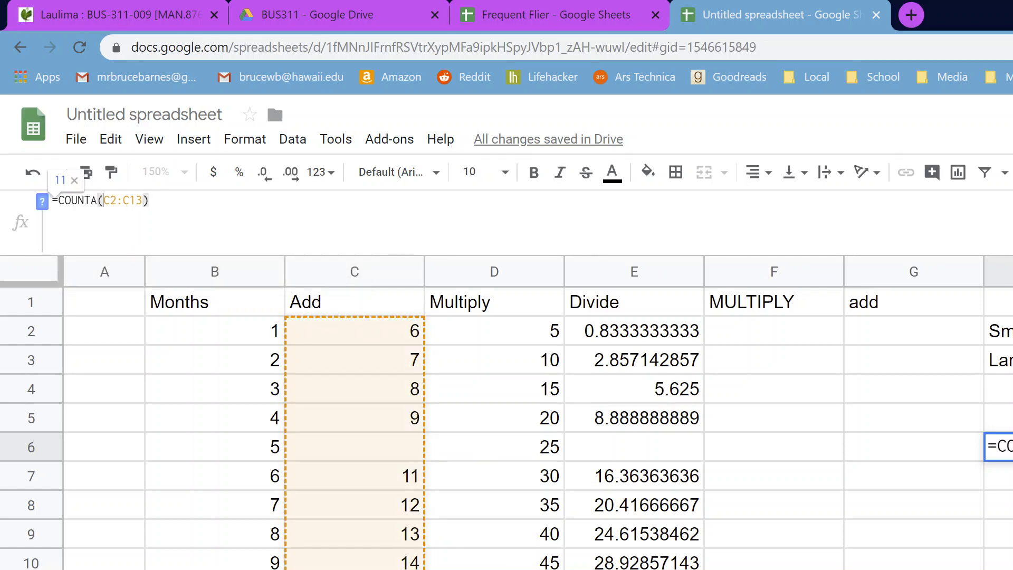
pyautogui.press('Return')
pyautogui.write('\\')
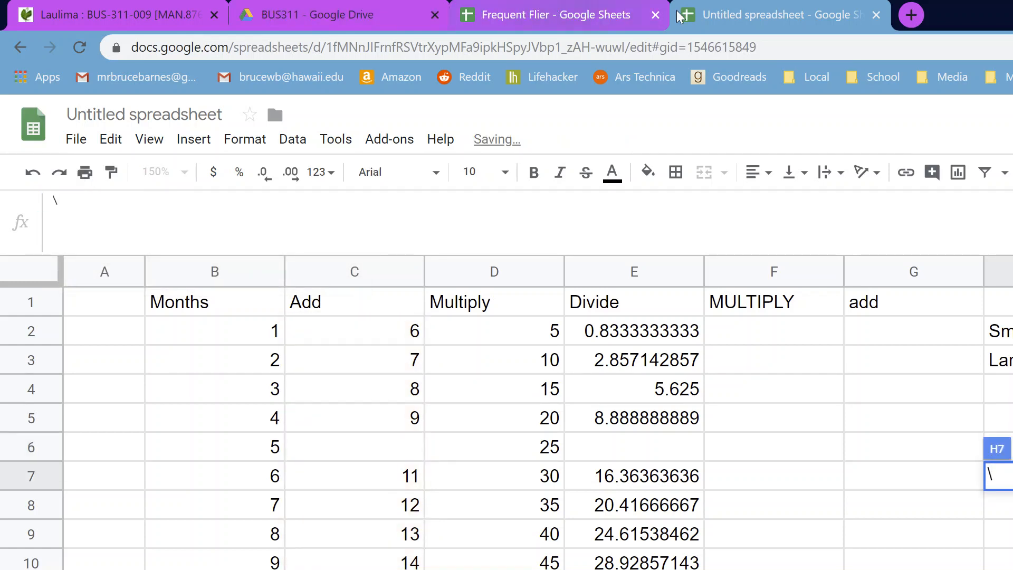
# Step: Search Google in a new browser tab for "excel equation cout null"
pyautogui.click(912, 12)
pyautogui.write('find')
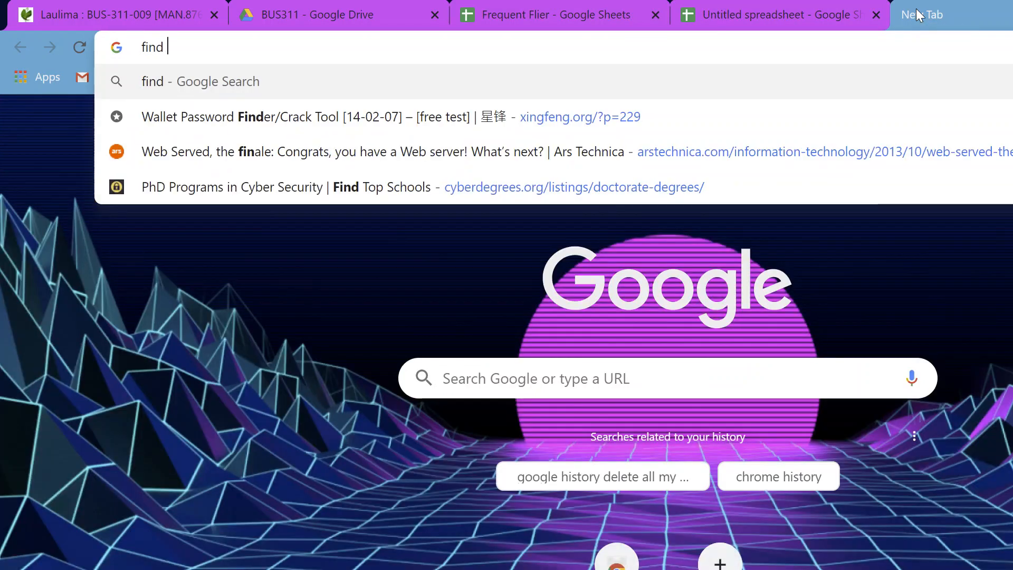
pyautogui.press('BackSpace')
pyautogui.press('BackSpace')
pyautogui.press('BackSpace')
pyautogui.press('BackSpace')
pyautogui.press('BackSpace')
pyautogui.write('excel ')
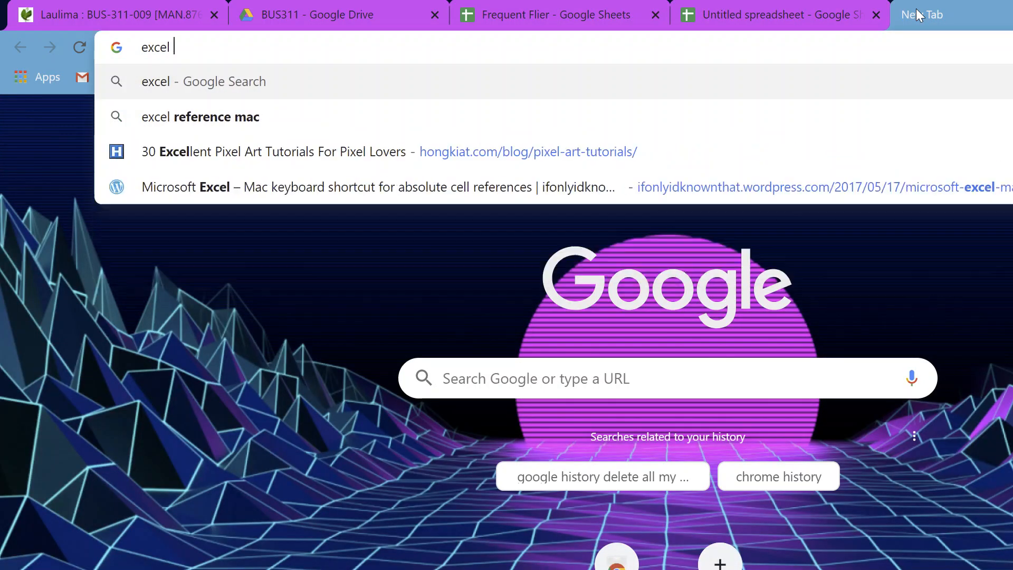
pyautogui.write('equation cout null')
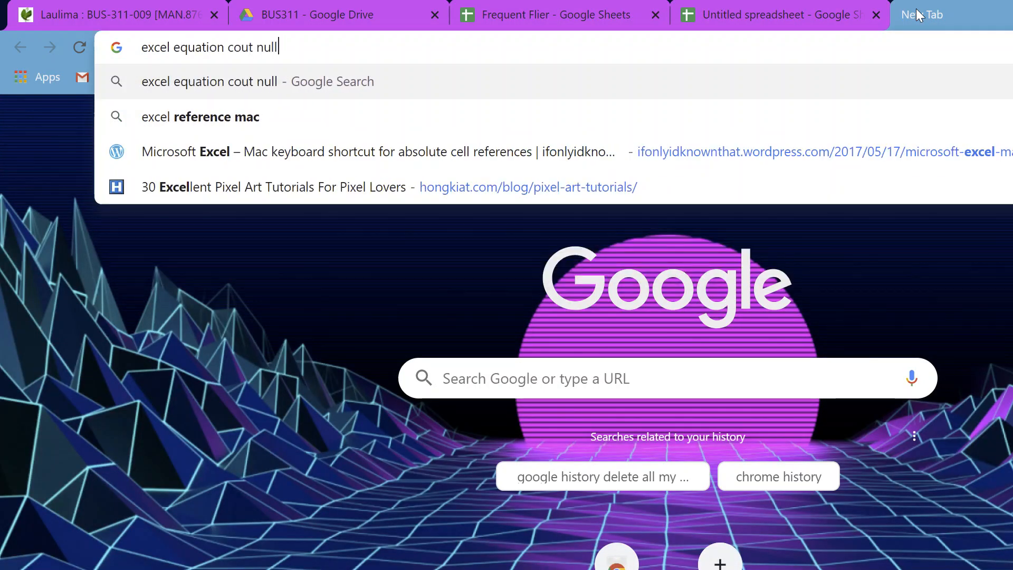
pyautogui.press('Return')
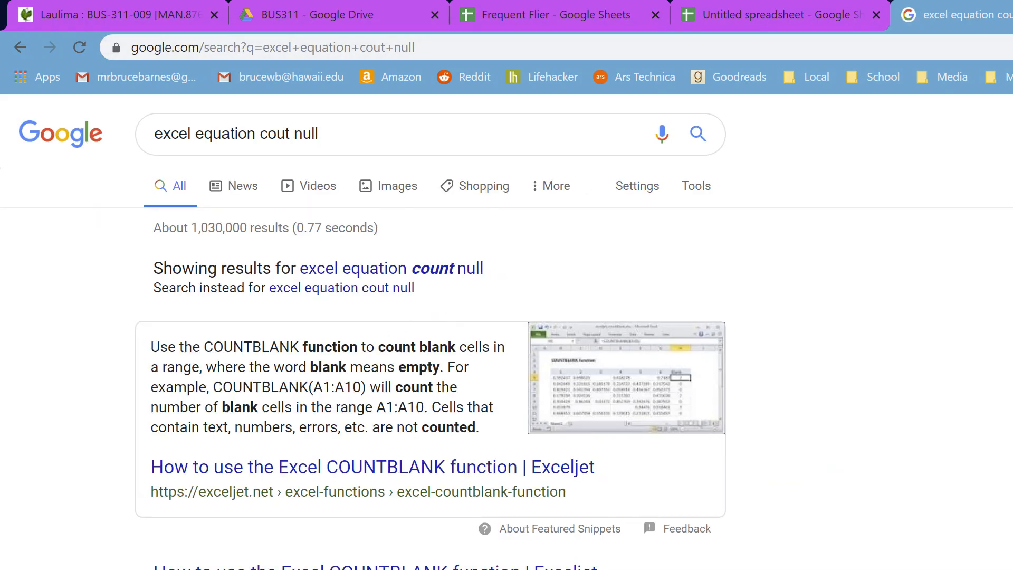
# Step: Switch to the untitled spreadsheet in Google Sheets and enter =COUNTBLANK(C2:C13) in cell H6
pyautogui.click(739, 16)
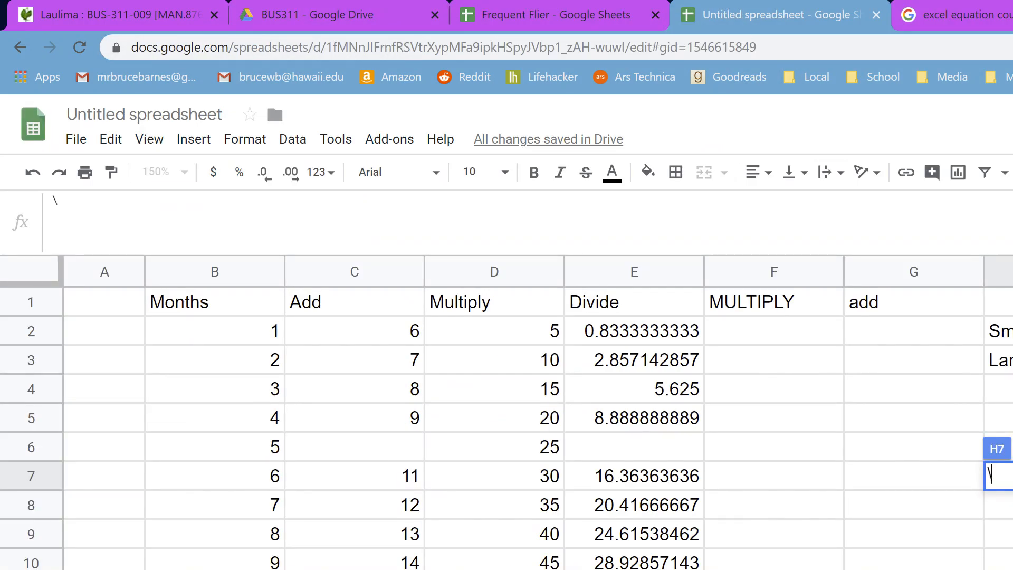
pyautogui.press('BackSpace')
pyautogui.press('Up')
pyautogui.write('=')
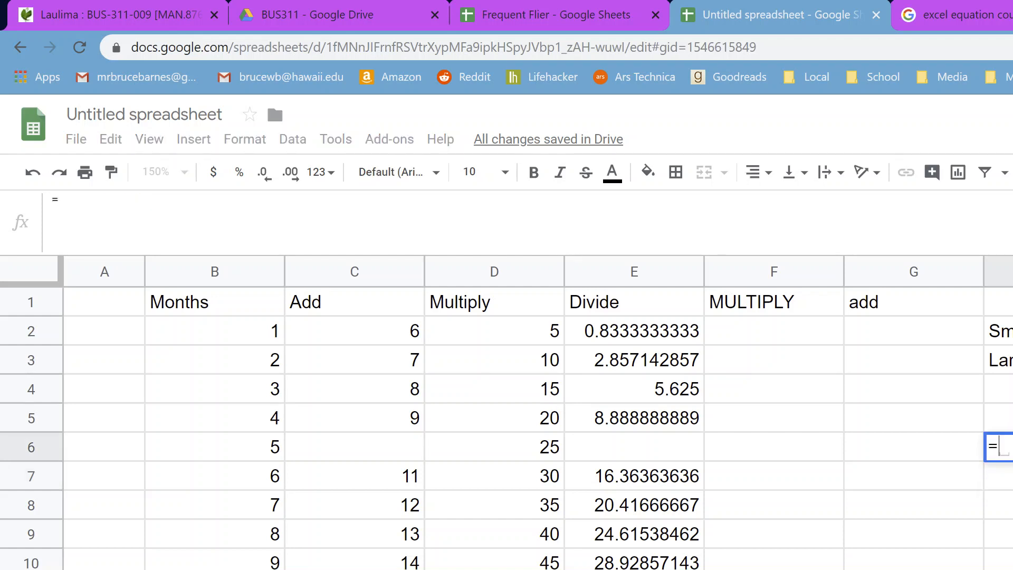
pyautogui.write('COUNTBLANK(')
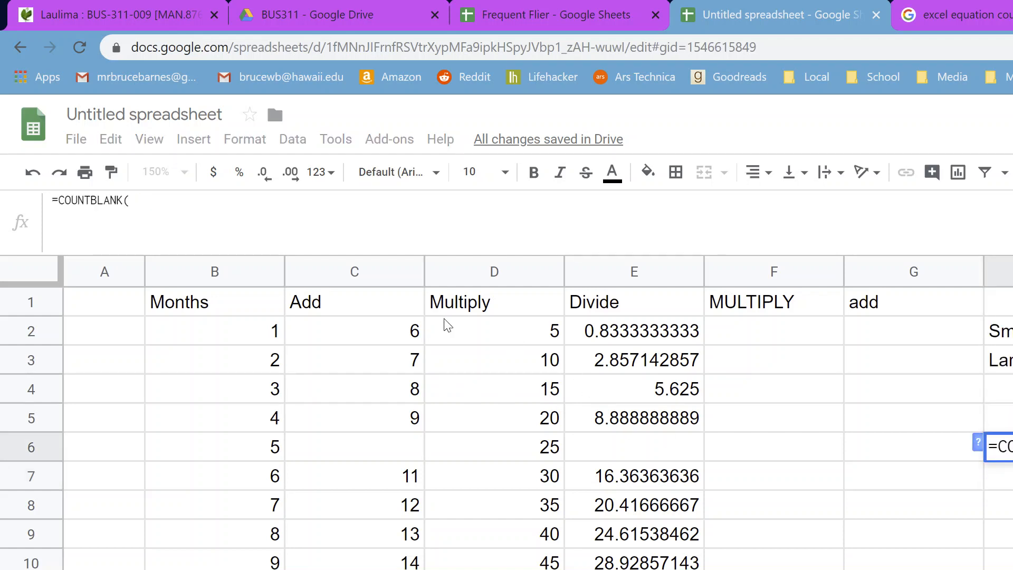
pyautogui.moveTo(407, 331); pyautogui.dragTo(406, 569)
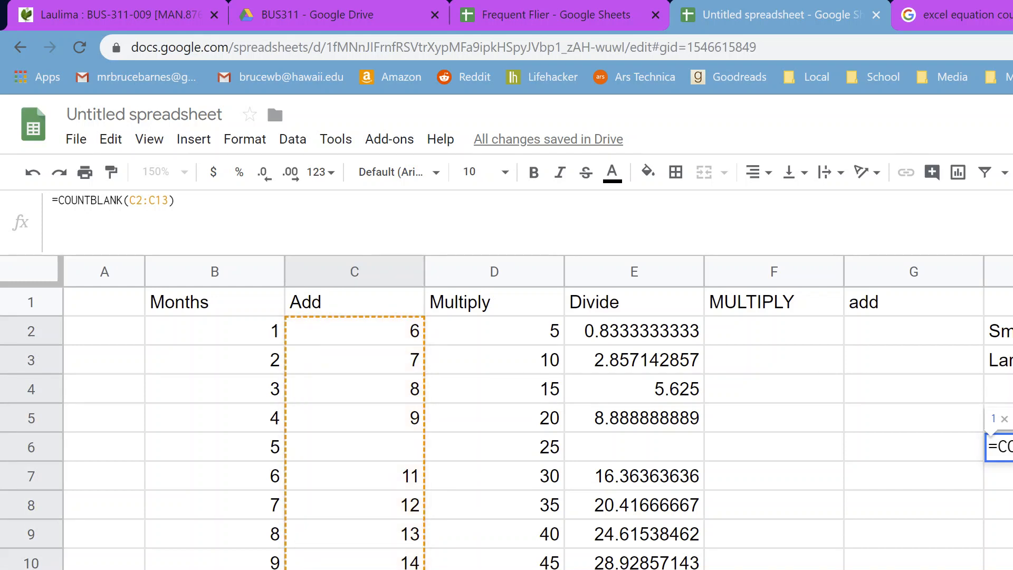
pyautogui.press('Return')
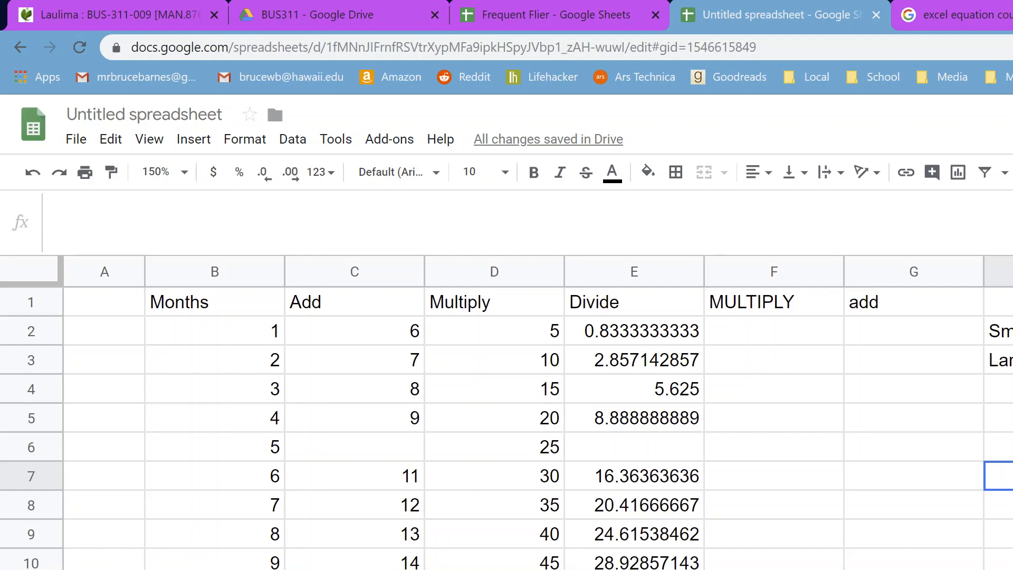
# Step: Enter =IF(C14>200, 1,0) in cell H7 and check it against the sum formula in C14
pyautogui.write('=')
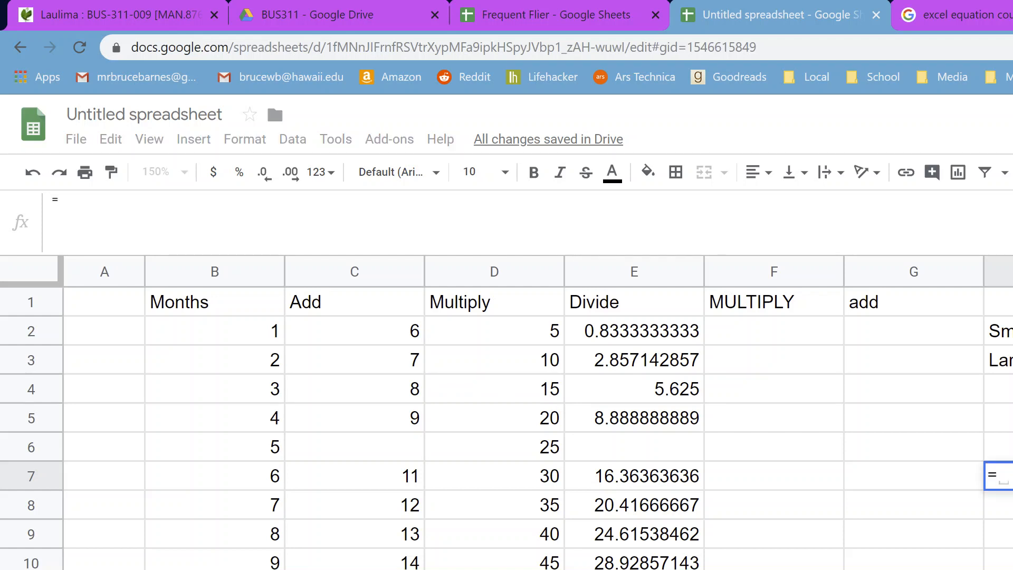
pyautogui.write('I')
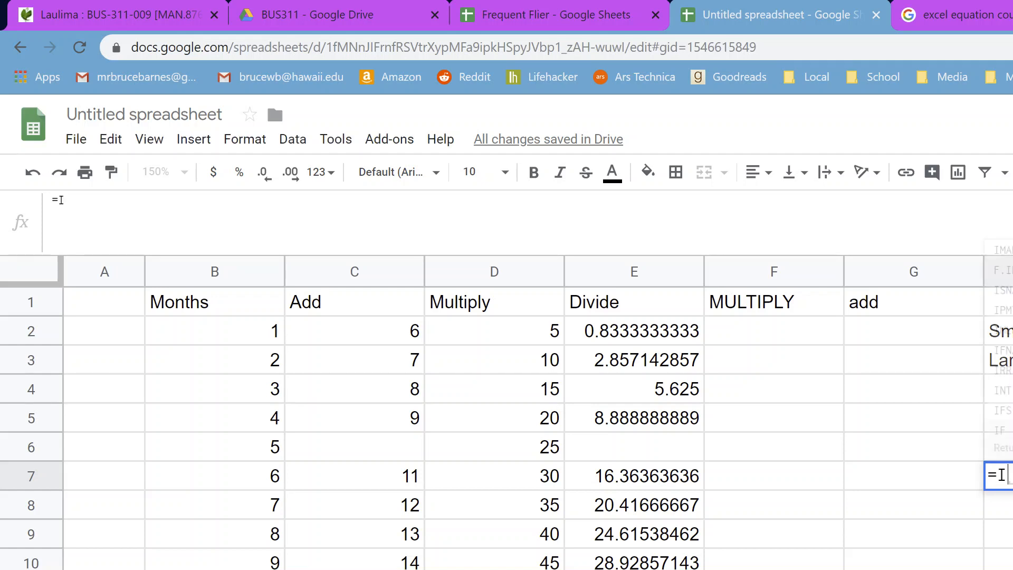
pyautogui.write('F(')
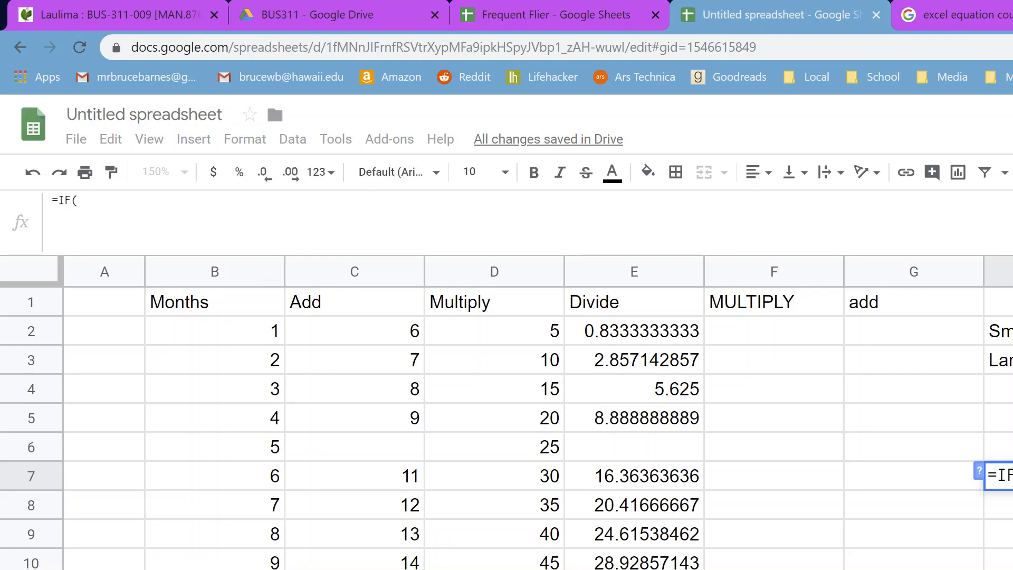
pyautogui.click(978, 470)
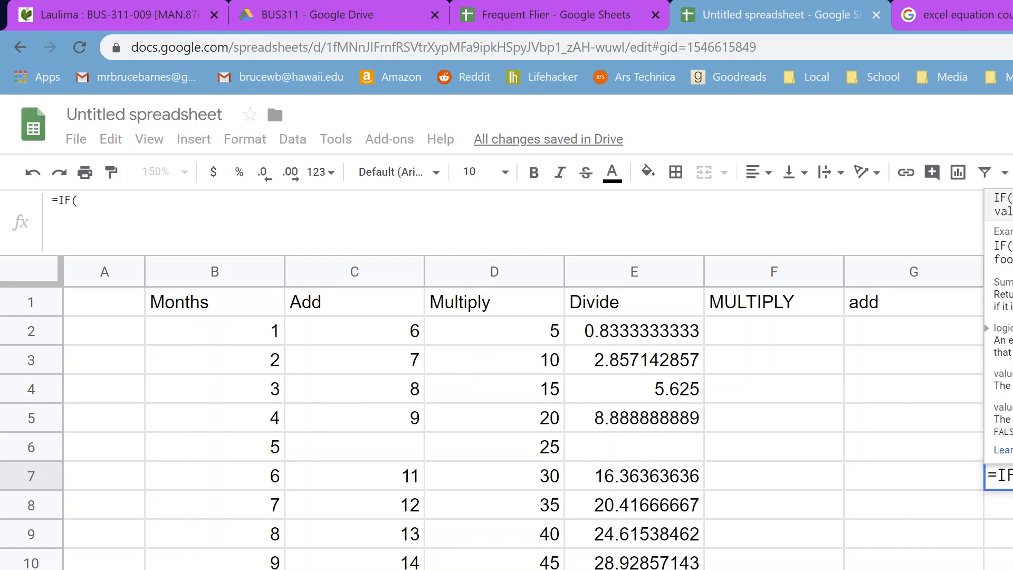
pyautogui.write('C14')
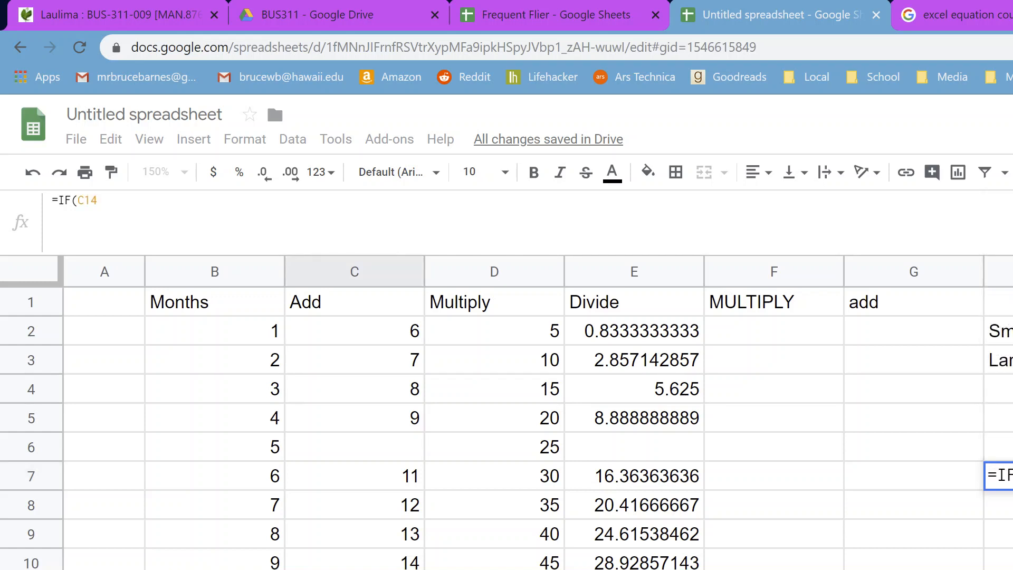
pyautogui.write('>200,')
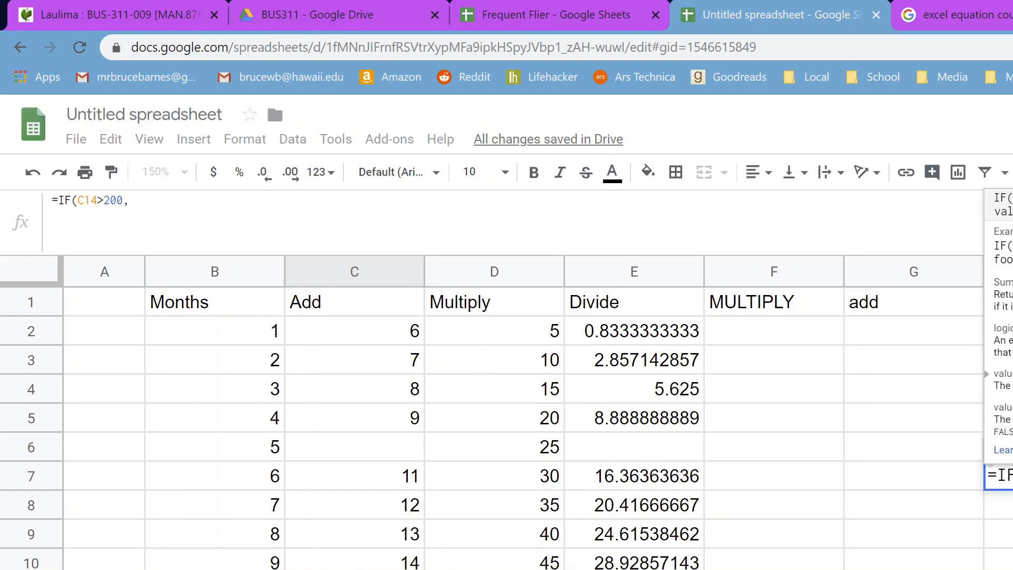
pyautogui.write('0')
pyautogui.press('BackSpace')
pyautogui.write('1')
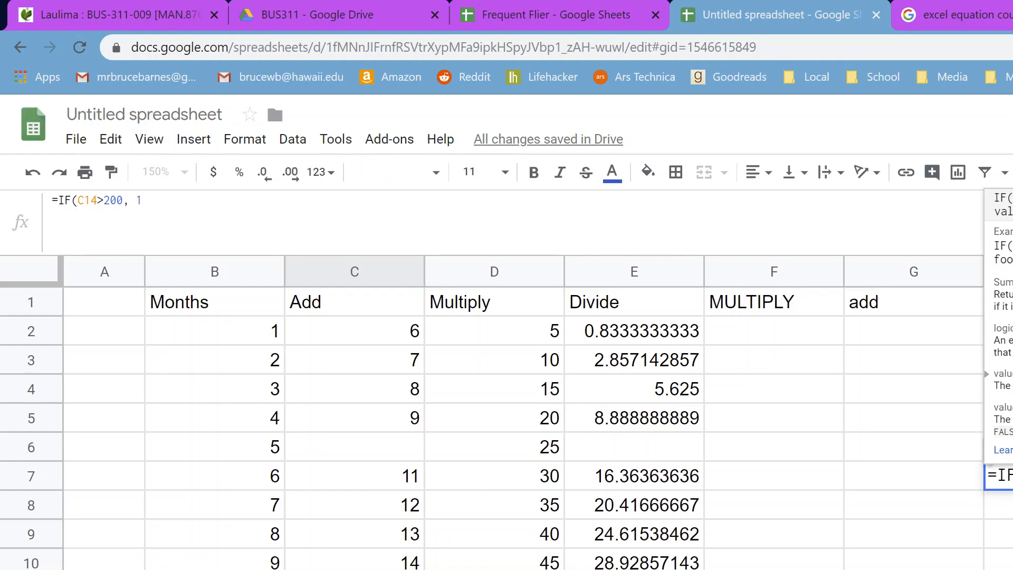
pyautogui.write(',0)')
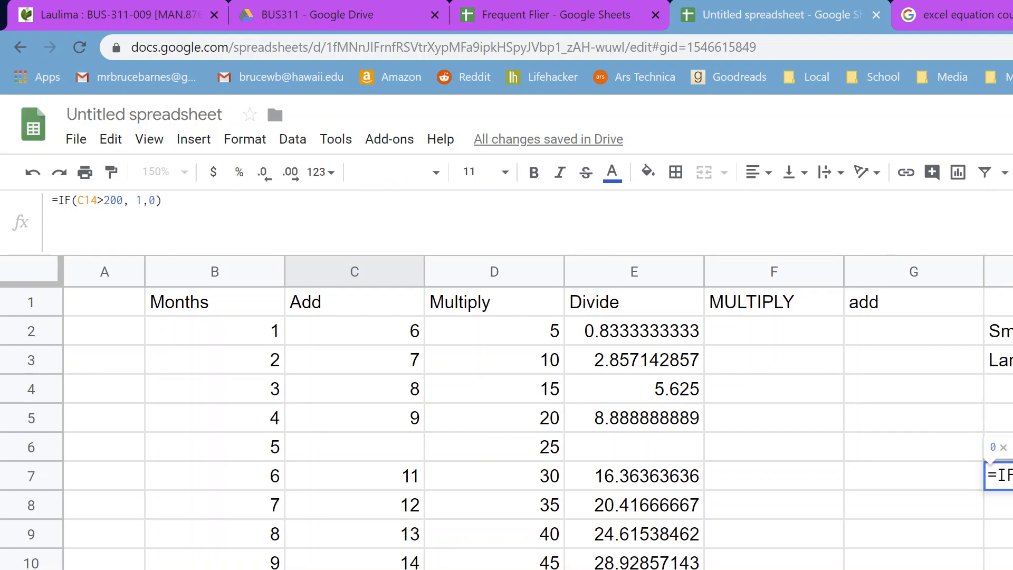
pyautogui.press('Return')
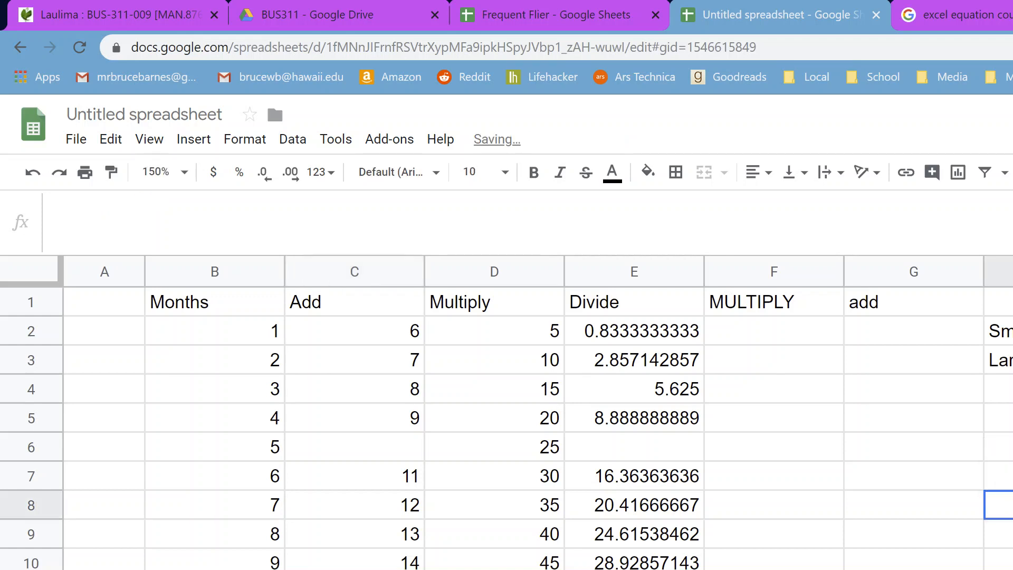
pyautogui.press('Up')
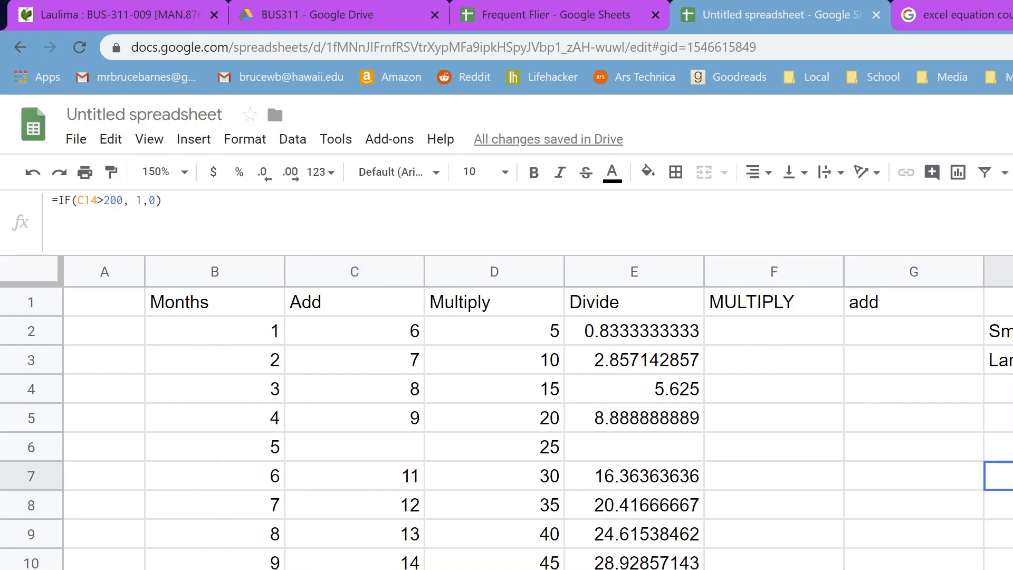
pyautogui.click(355, 569)
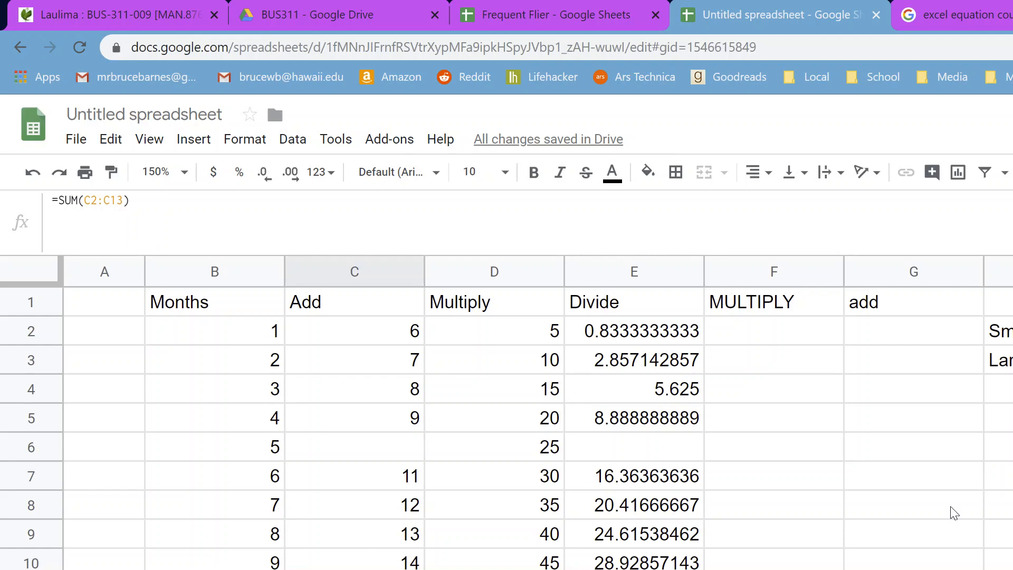
pyautogui.click(999, 477)
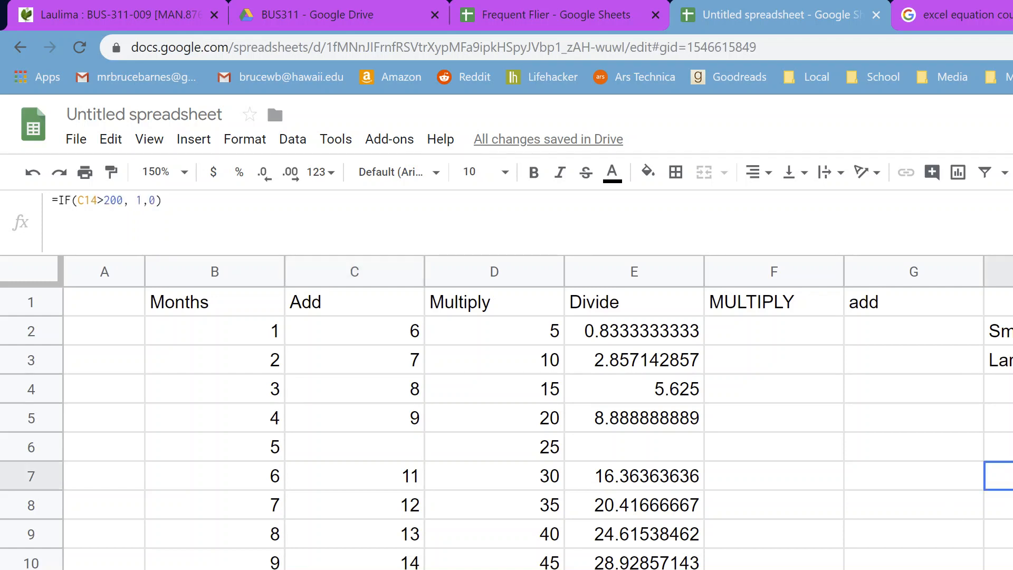
# Step: Enter =IF(C14>100,"Larger than 100", "Not Large Enough") in cell H8
pyautogui.click(999, 505)
pyautogui.write('=IF(')
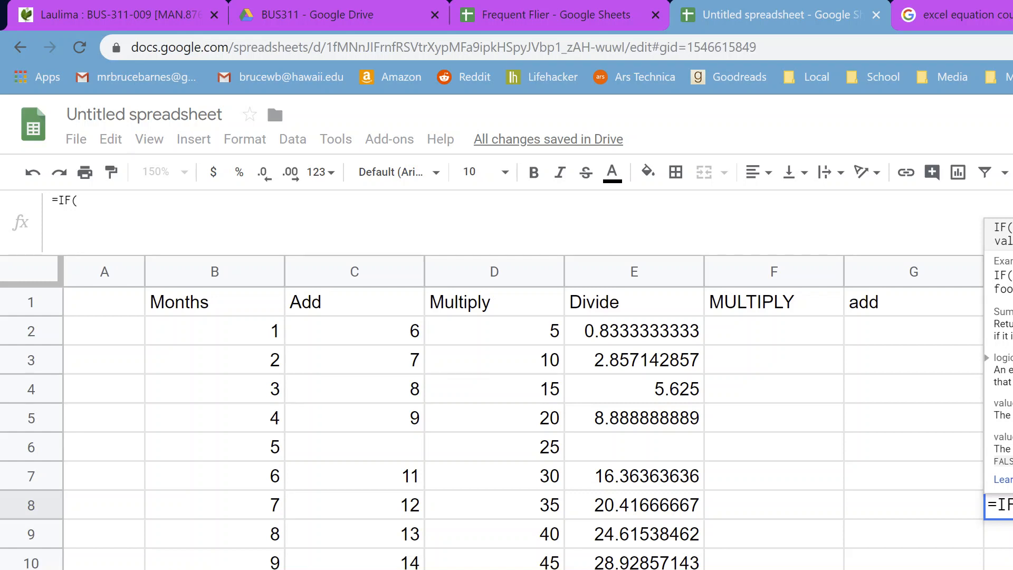
pyautogui.write('C14')
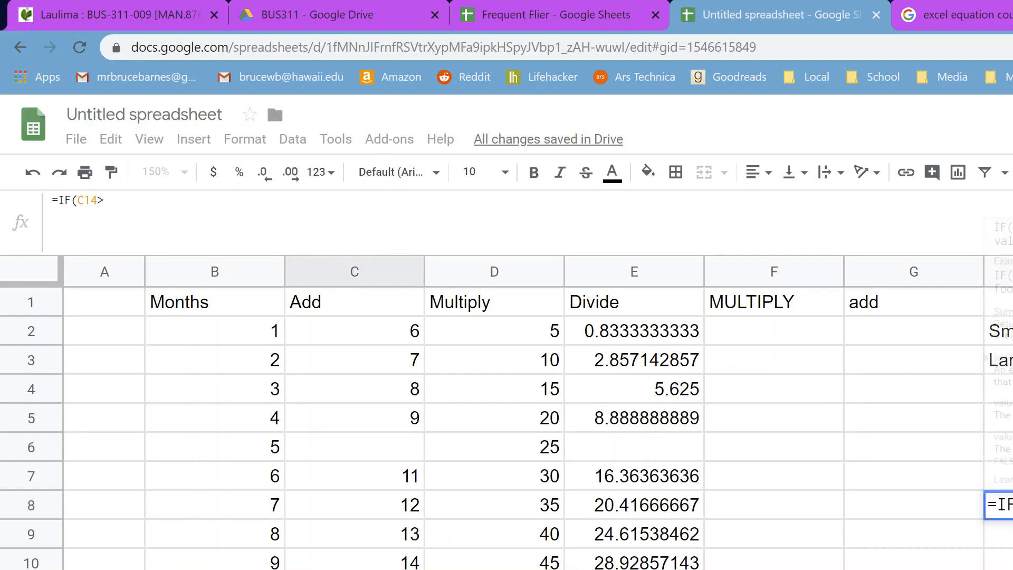
pyautogui.write('>100,')
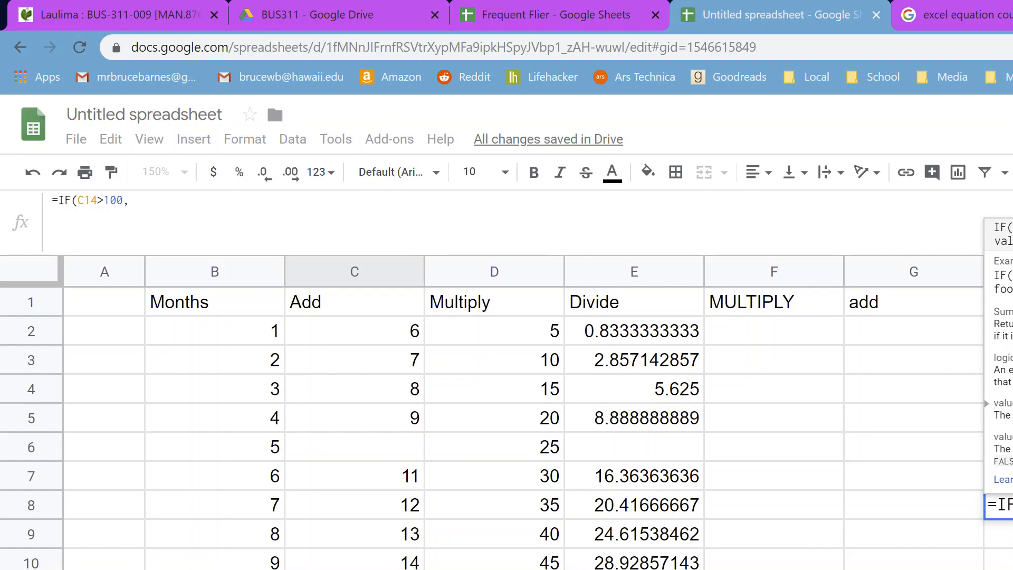
pyautogui.write('"')
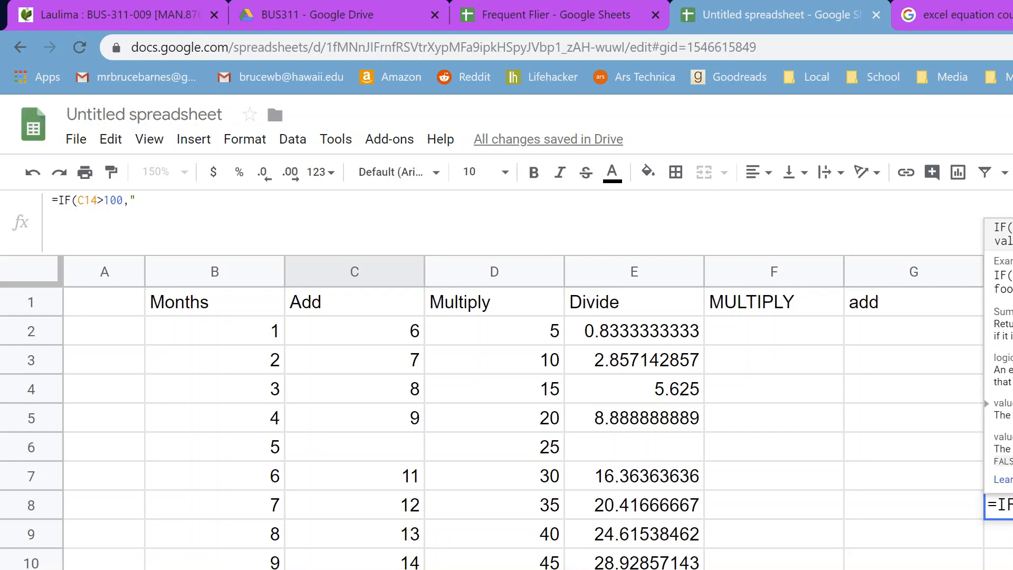
pyautogui.write('Larger than 100",')
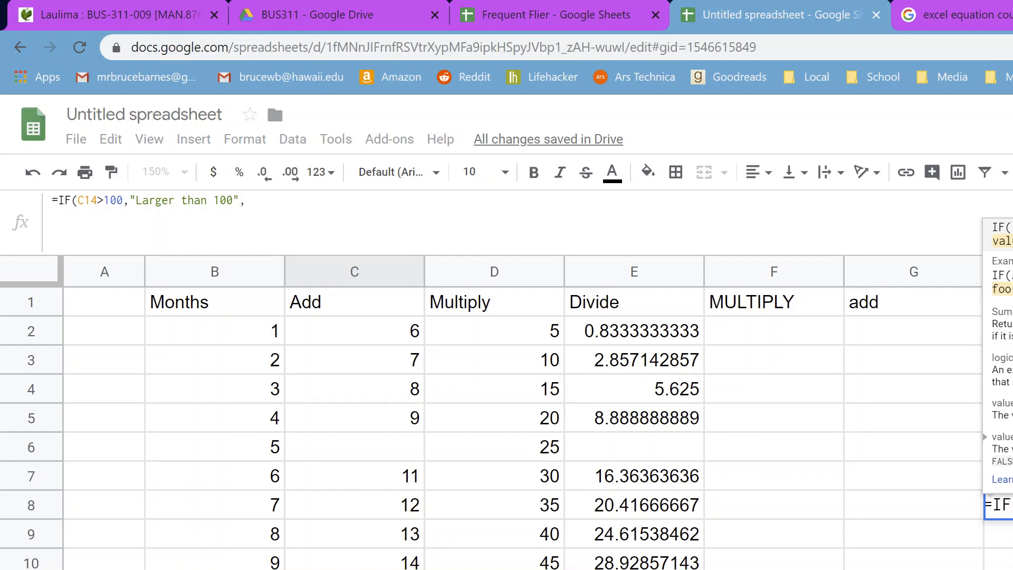
pyautogui.write(' "No')
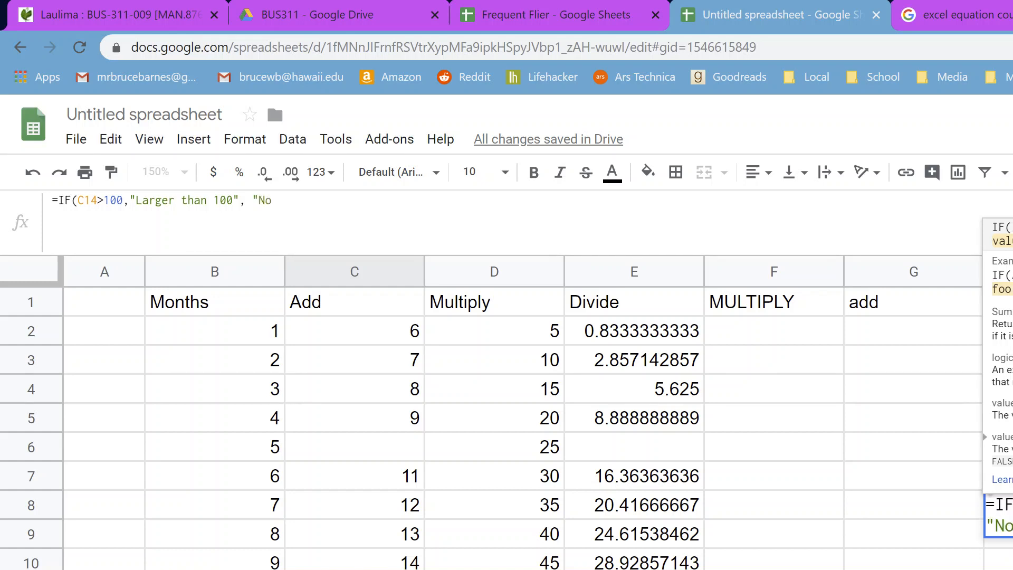
pyautogui.write('t Large Enough"')
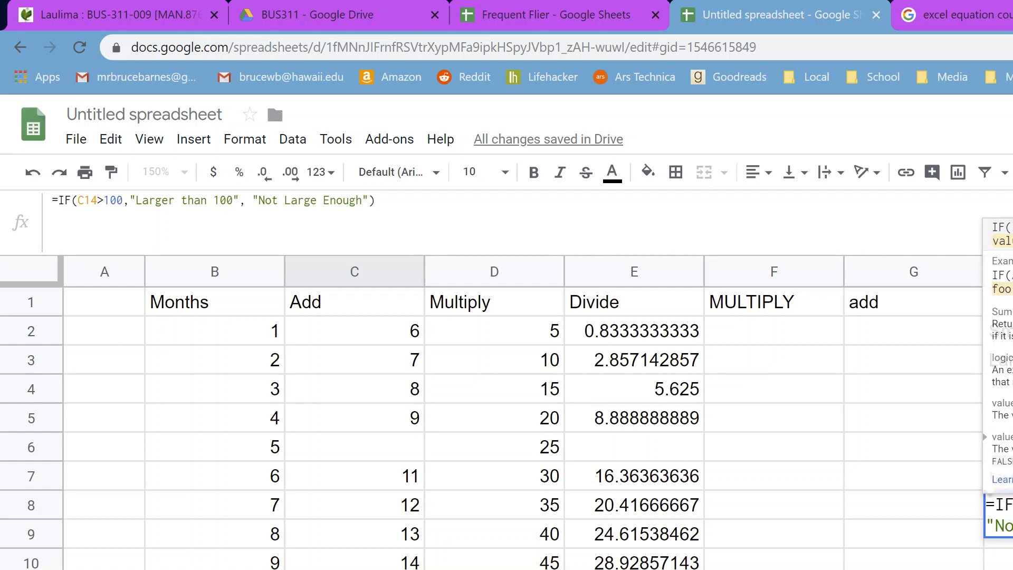
pyautogui.write(')')
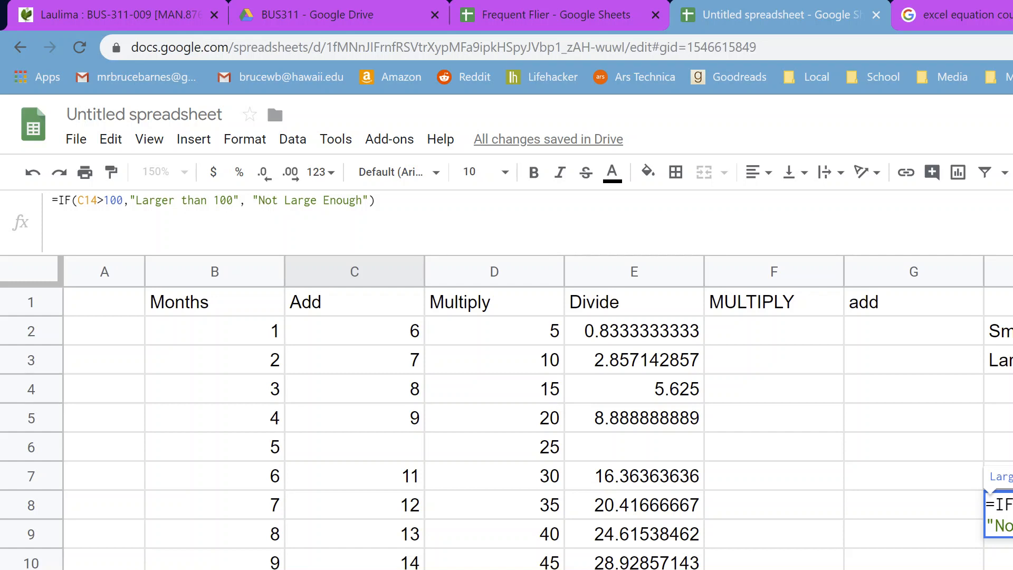
pyautogui.press('Return')
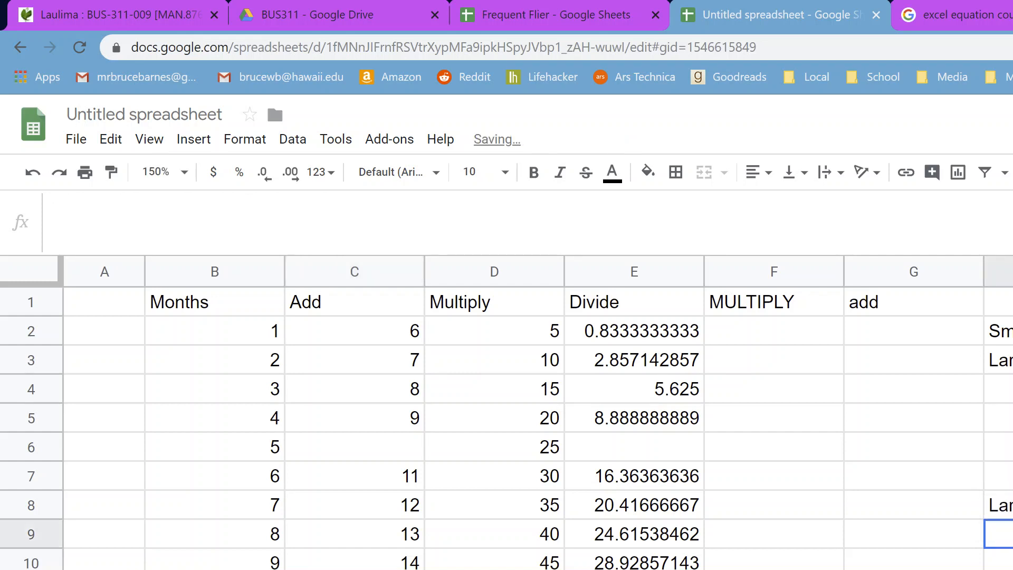
# Step: Examine the quotation marks around the two text results in the IF formula in H8
pyautogui.click(999, 505)
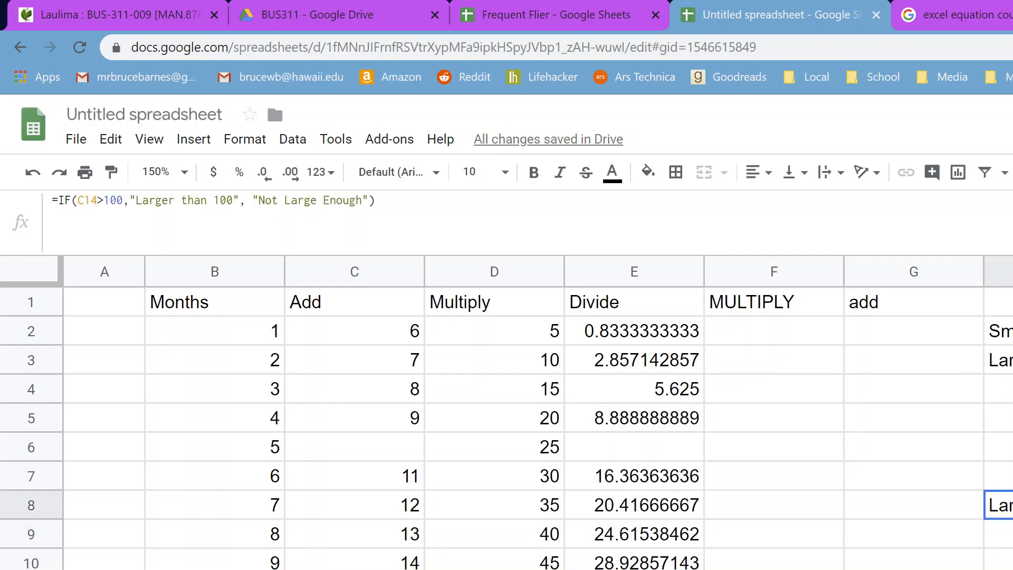
pyautogui.click(295, 200)
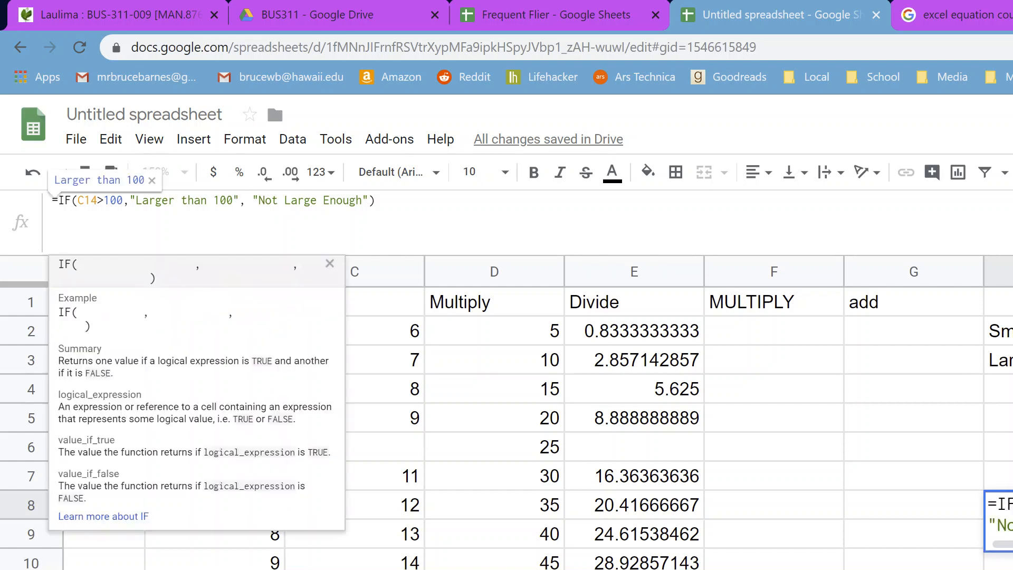
pyautogui.click(255, 200)
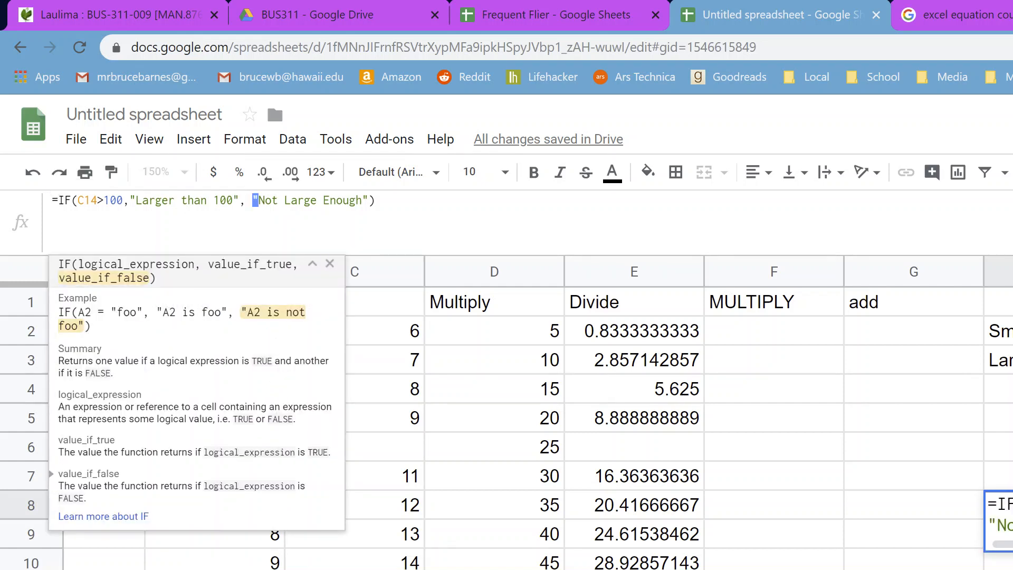
pyautogui.press('Return')
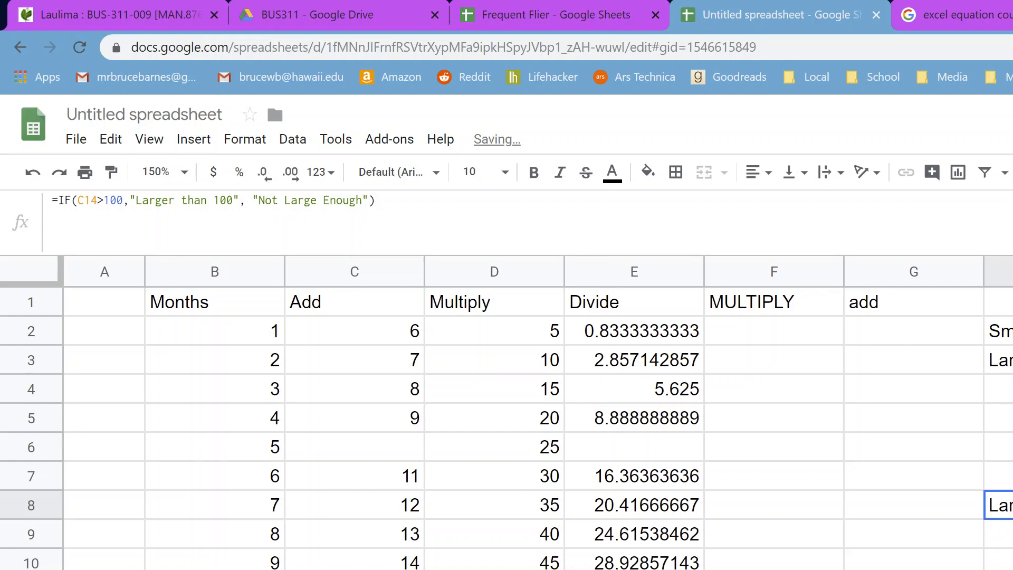
pyautogui.click(327, 200)
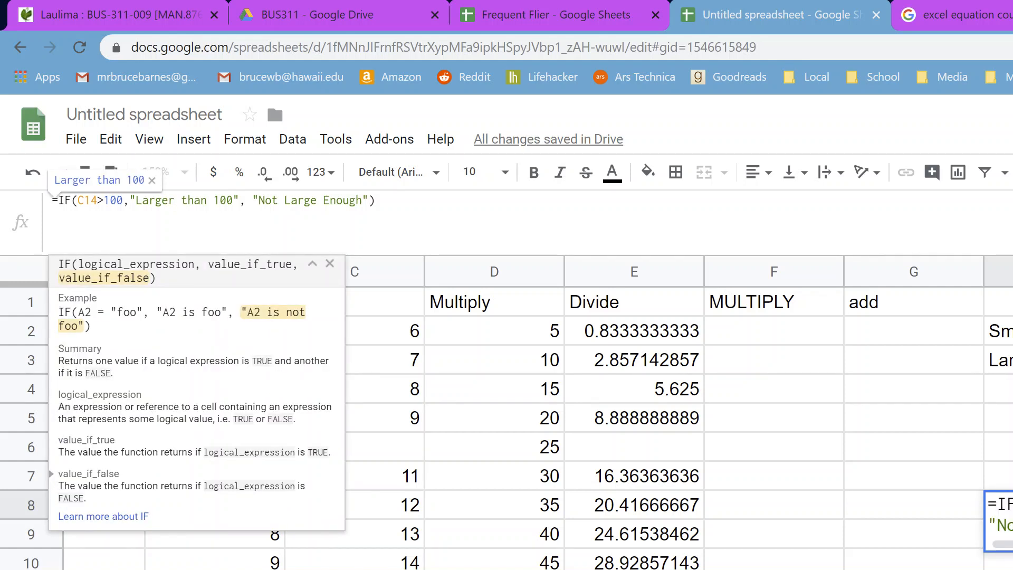
pyautogui.moveTo(129, 201); pyautogui.dragTo(136, 200)
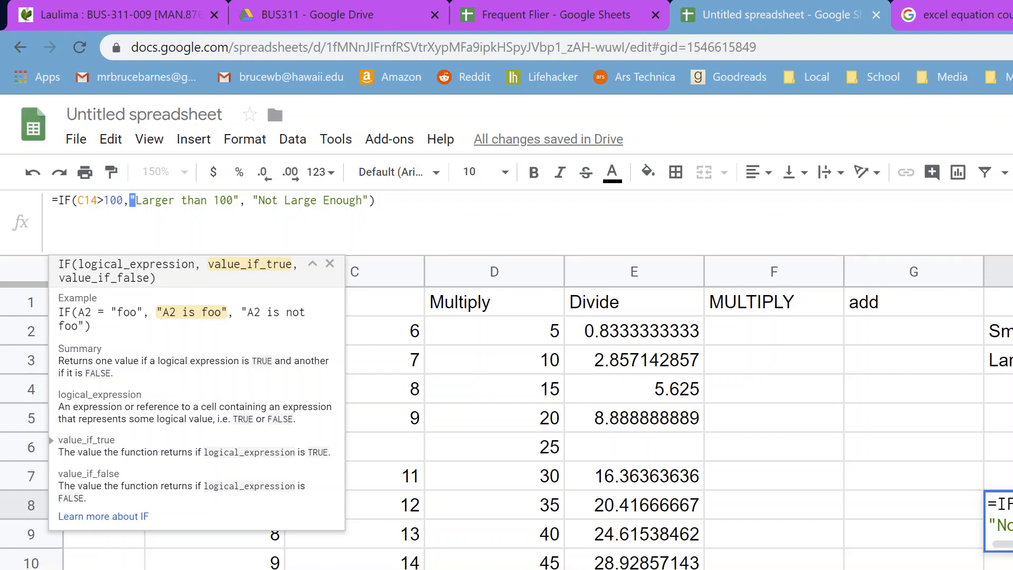
pyautogui.press('Return')
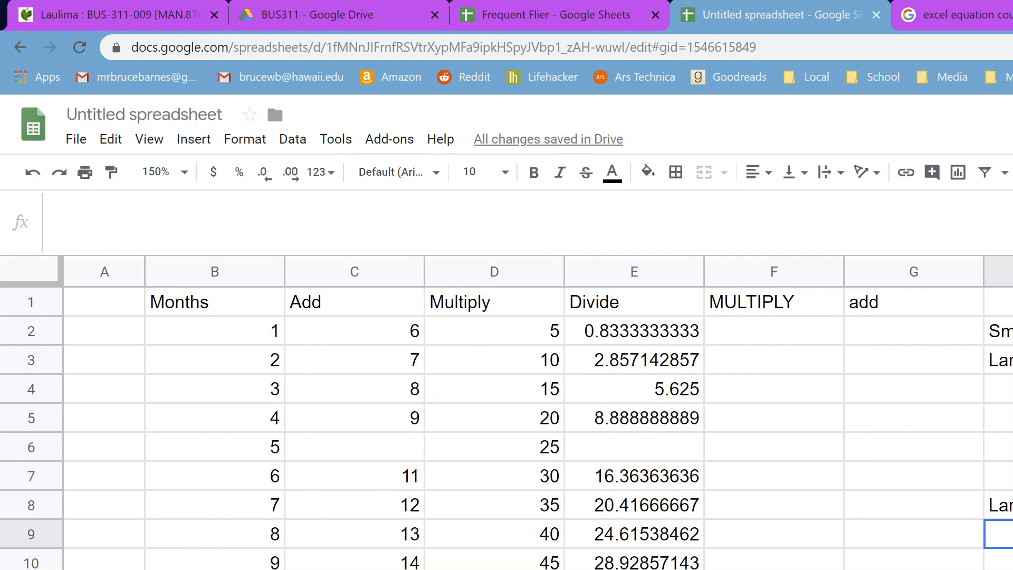
# Step: Add a new sheet and begin an IF formula in its cell A2 that references Sheet2!C14
pyautogui.hotkey('shift', 'F11')
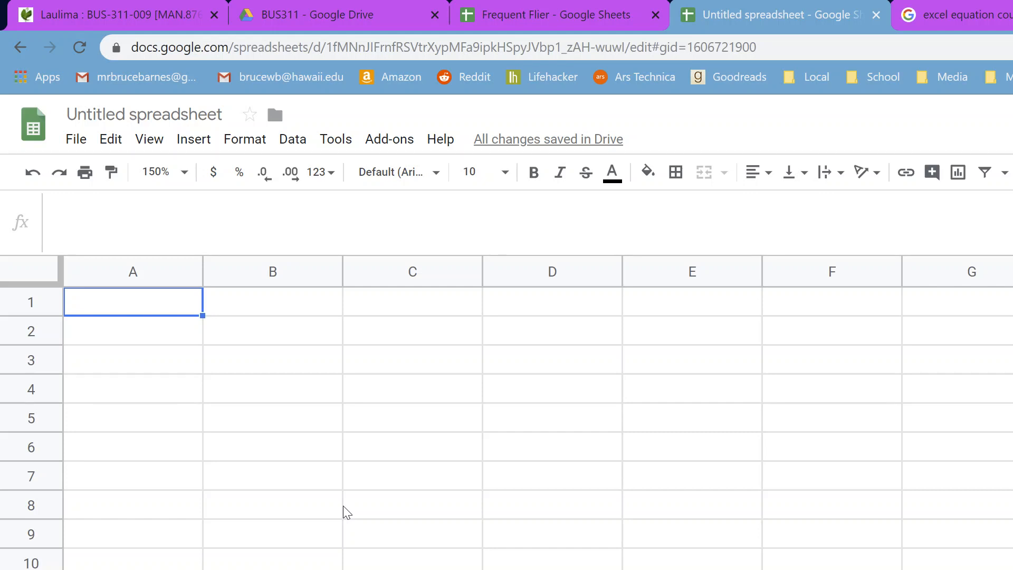
pyautogui.press('Down')
pyautogui.write('=')
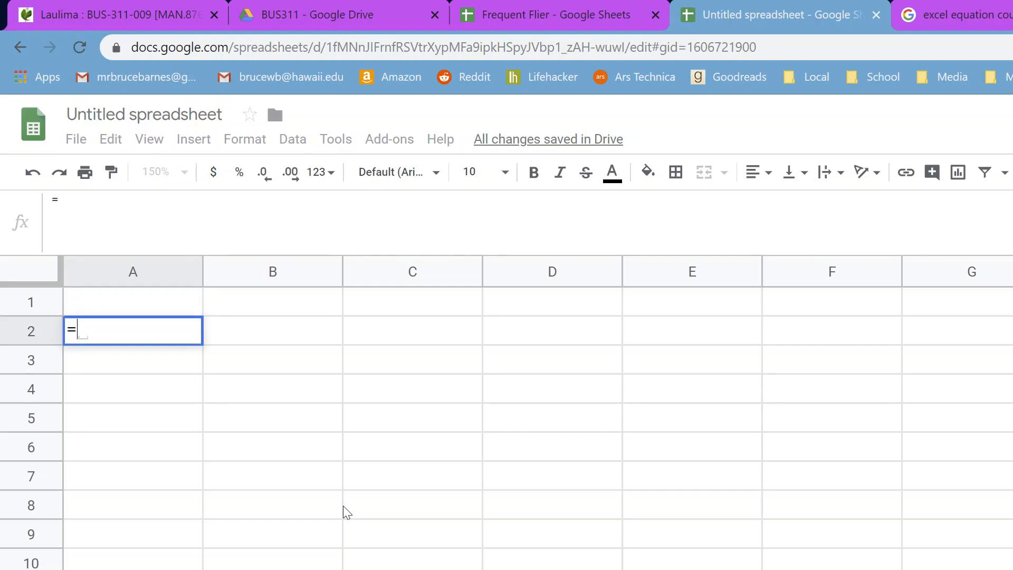
pyautogui.write('IF(')
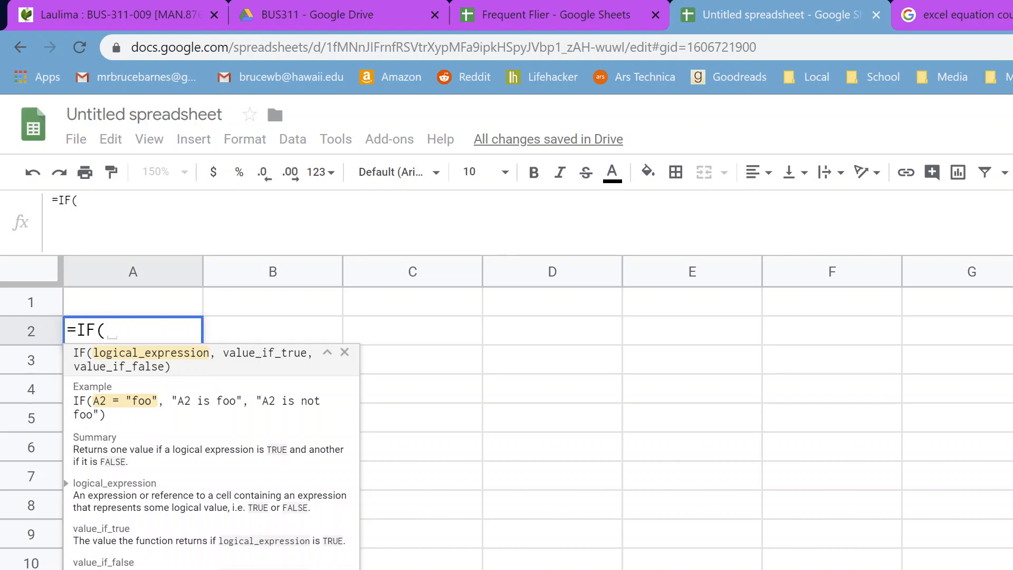
pyautogui.hotkey('ctrl', 'shift', 'pageup')
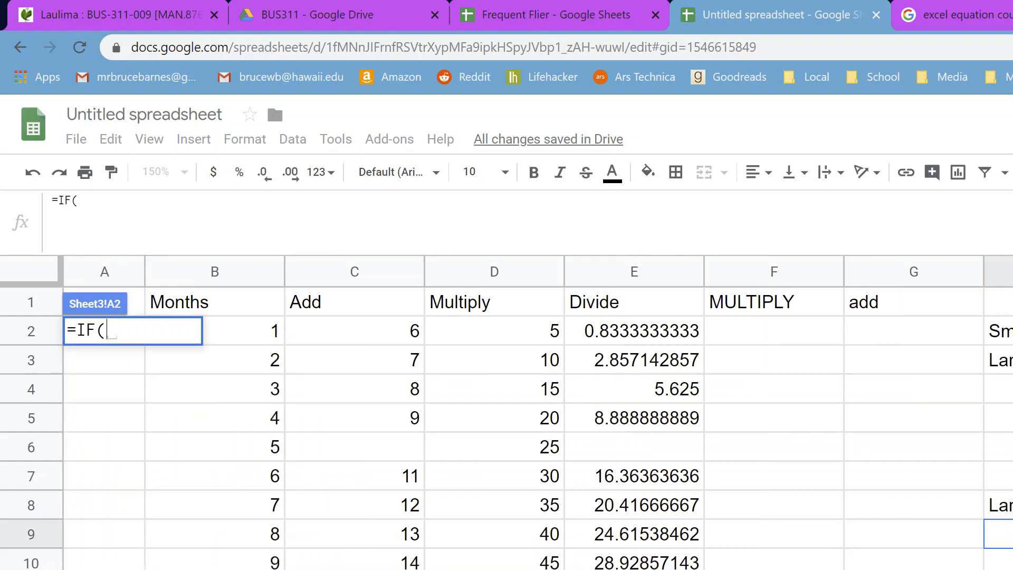
pyautogui.click(355, 569)
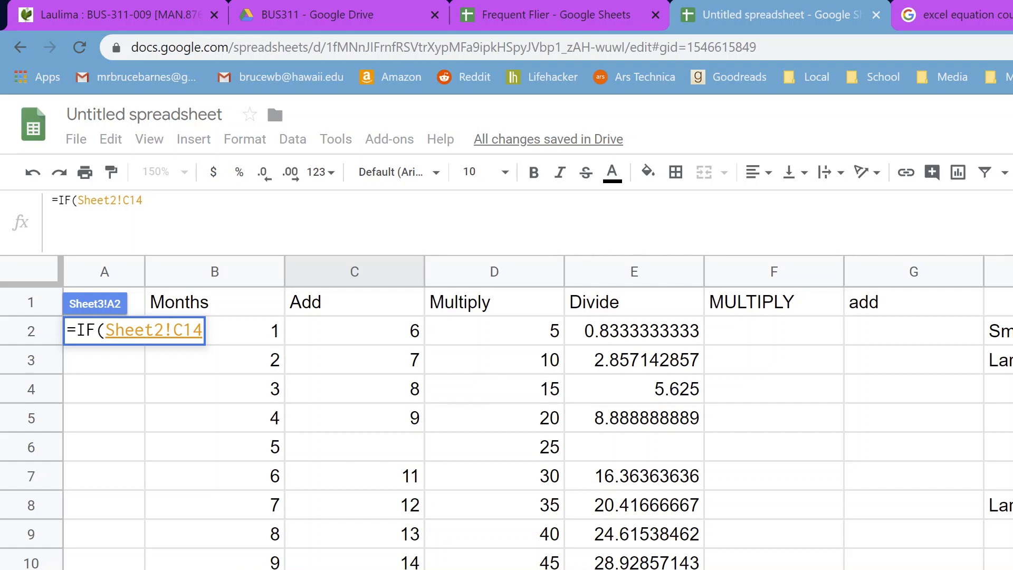
pyautogui.write(',')
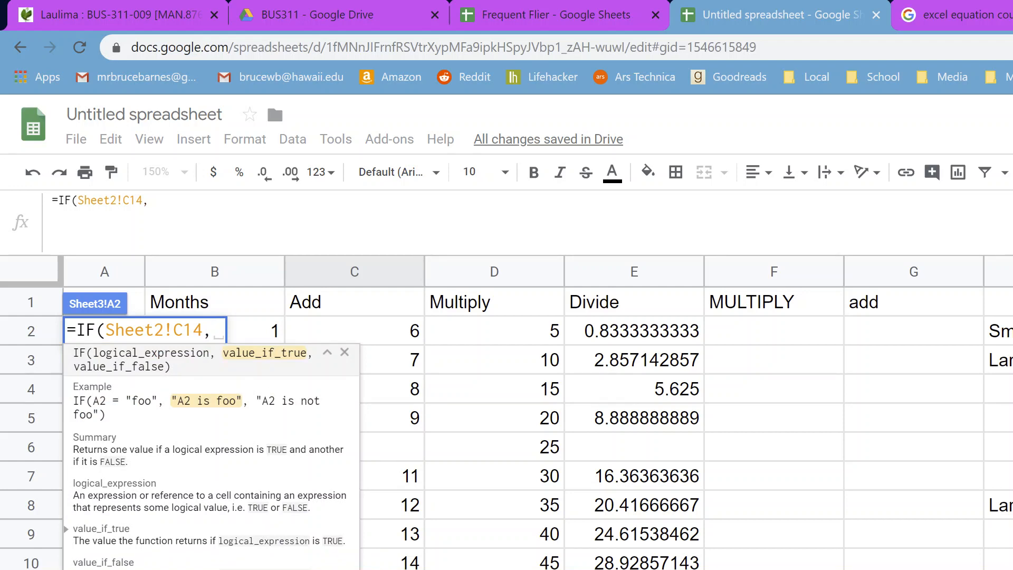
pyautogui.write('"Larger than 100')
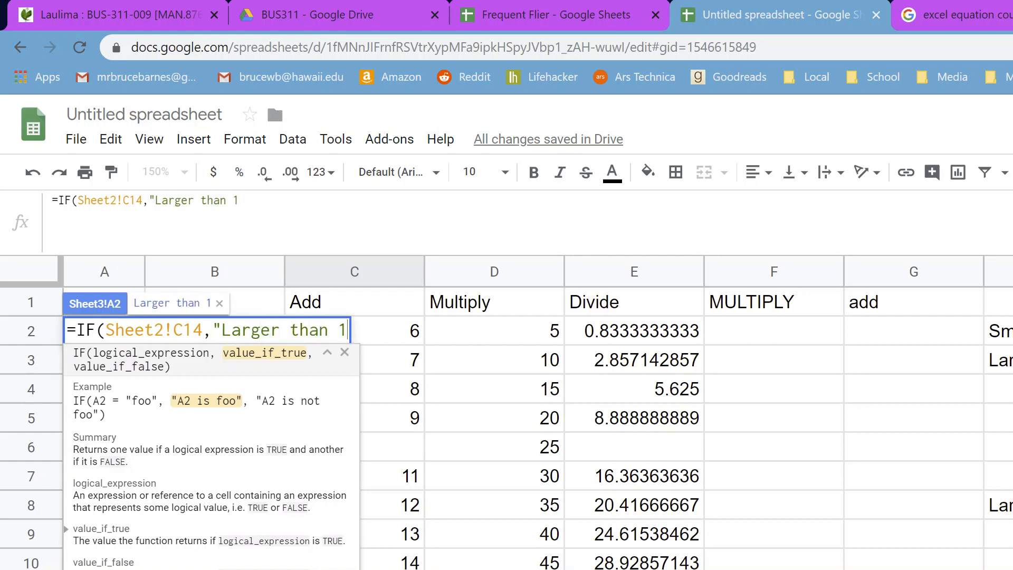
pyautogui.press('BackSpace')
pyautogui.press('BackSpace')
pyautogui.press('BackSpace')
pyautogui.press('BackSpace')
pyautogui.press('BackSpace')
pyautogui.press('BackSpace')
pyautogui.press('BackSpace')
pyautogui.press('BackSpace')
pyautogui.press('BackSpace')
pyautogui.press('BackSpace')
pyautogui.press('BackSpace')
pyautogui.press('BackSpace')
pyautogui.press('BackSpace')
pyautogui.press('BackSpace')
pyautogui.press('BackSpace')
pyautogui.press('BackSpace')
pyautogui.press('BackSpace')
pyautogui.press('BackSpace')
pyautogui.press('BackSpace')
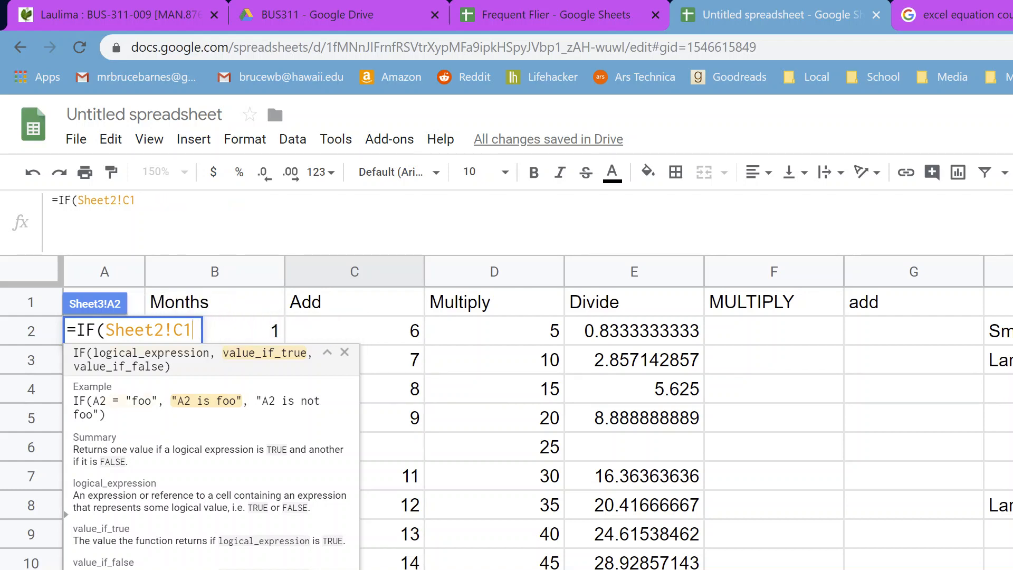
# Step: Complete the formula in A2 as =IF(Sheet2!C14 > 100, "Large","Small")
pyautogui.write('14 > 100, ')
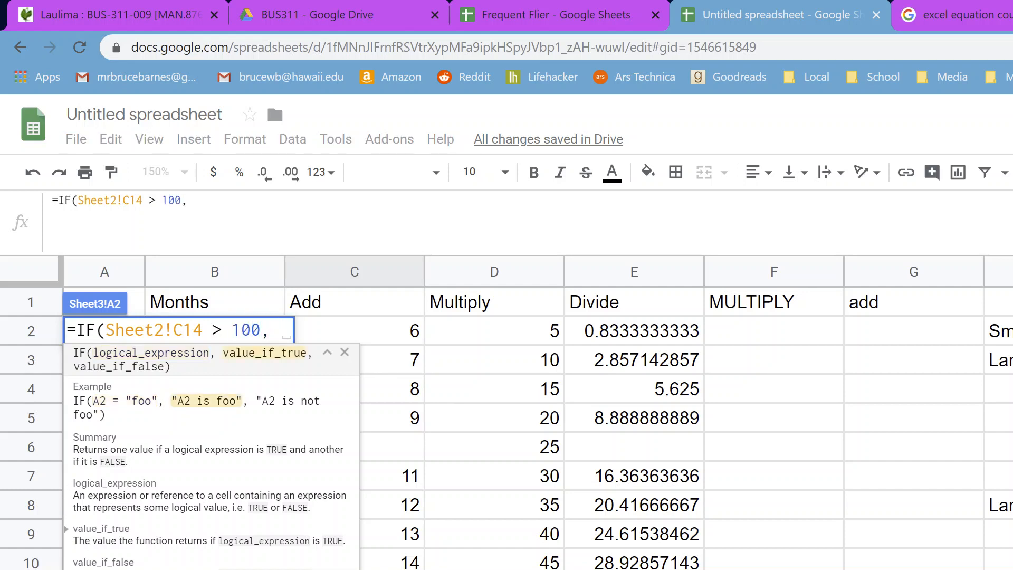
pyautogui.write('"Larger')
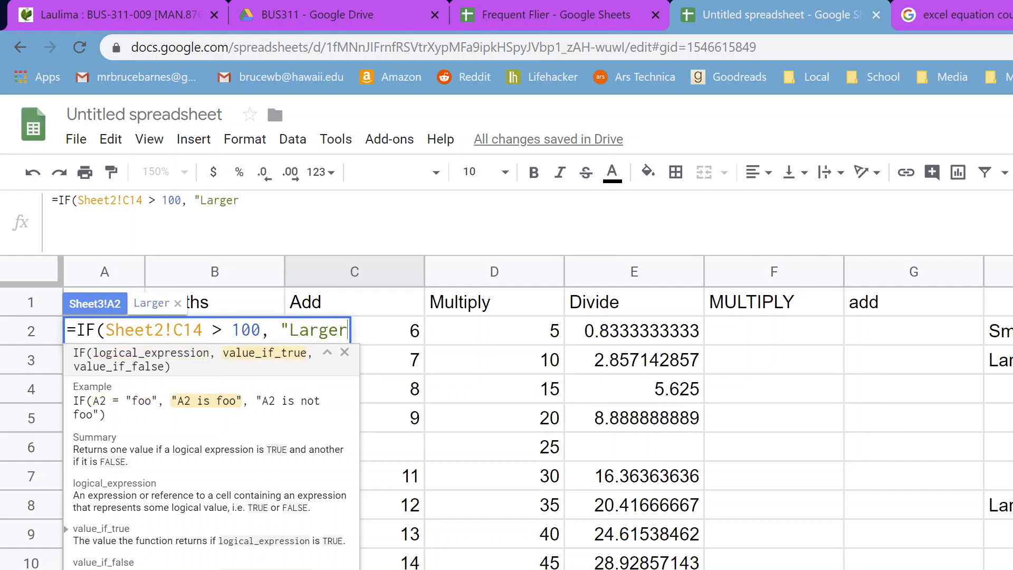
pyautogui.press('BackSpace')
pyautogui.press('BackSpace')
pyautogui.write('e')
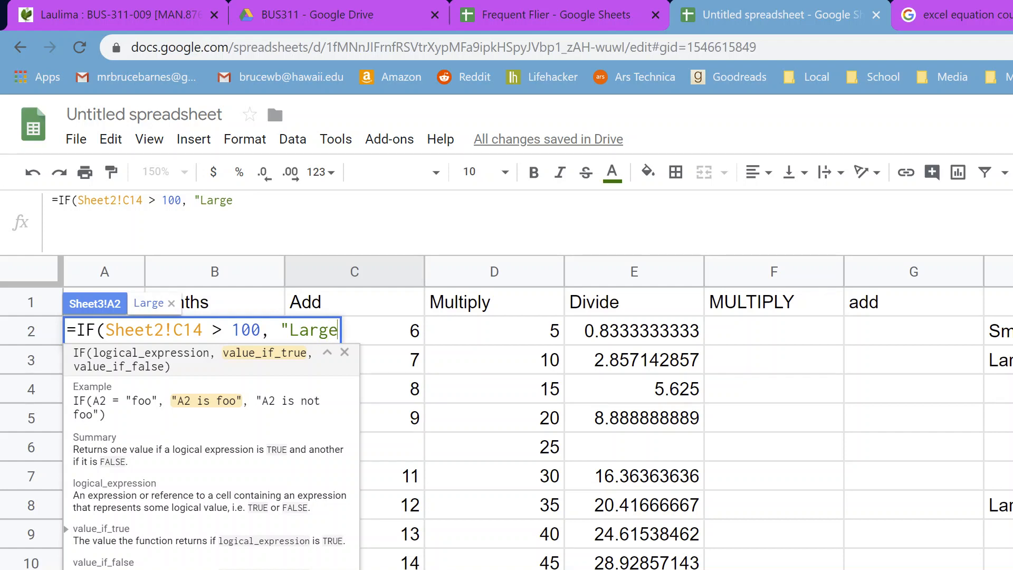
pyautogui.write('","Small"')
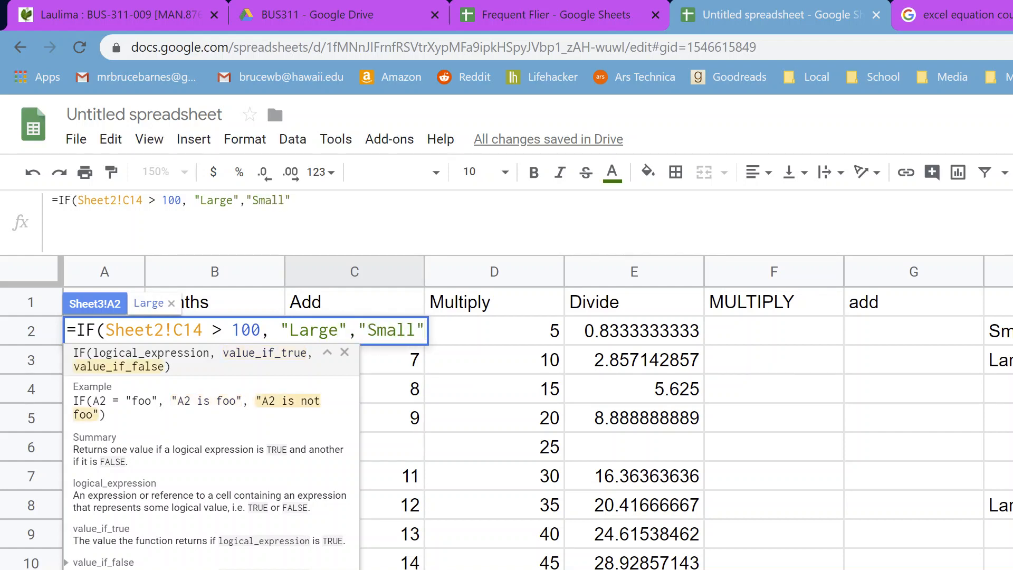
pyautogui.write(')')
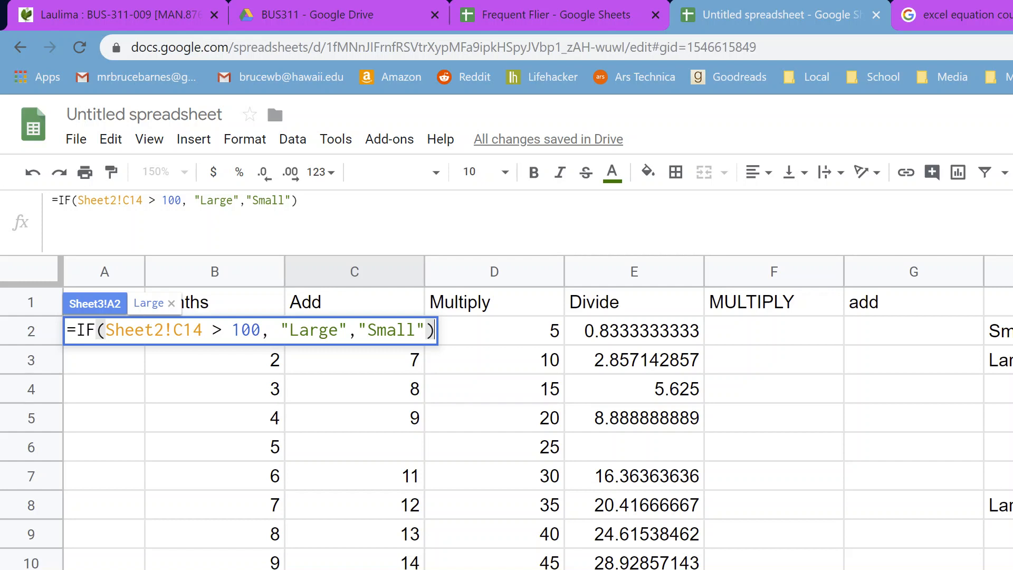
pyautogui.press('Return')
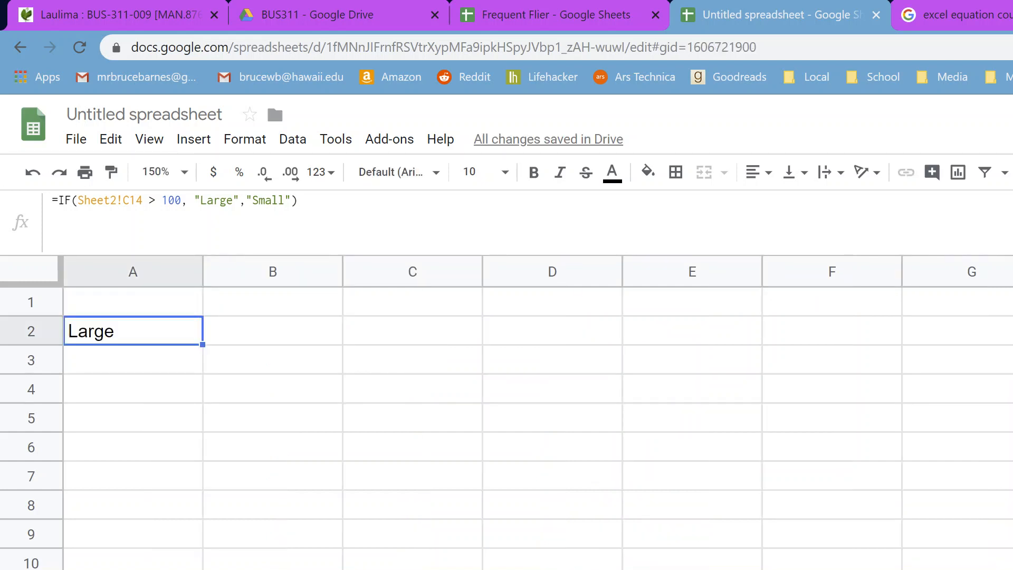
# Step: Replace the content of C14 on Sheet2 with 99 and check the IF result on Sheet3
pyautogui.click(130, 569)
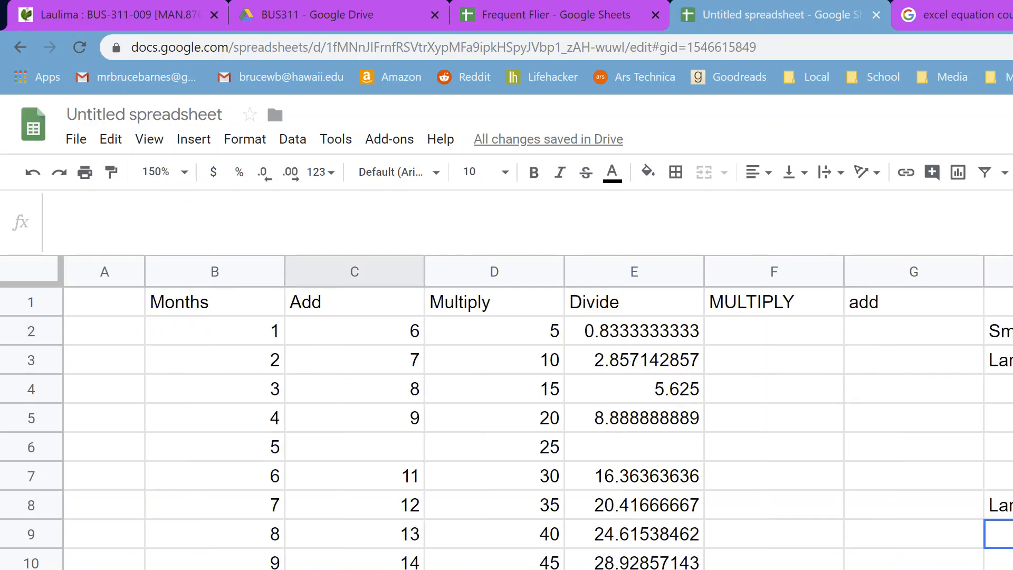
pyautogui.click(355, 569)
pyautogui.write('99')
pyautogui.press('Return')
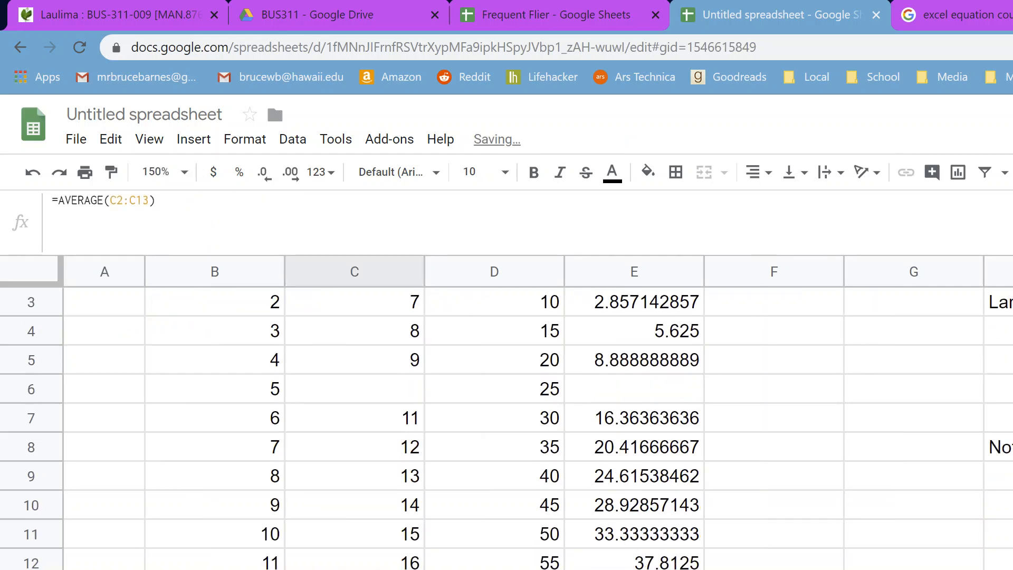
pyautogui.press('Up')
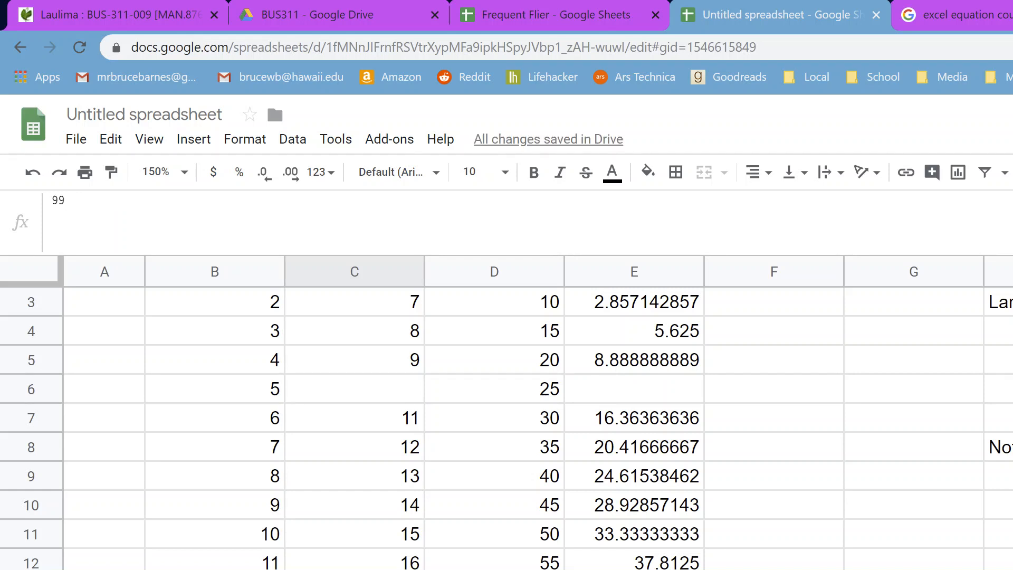
pyautogui.click(285, 569)
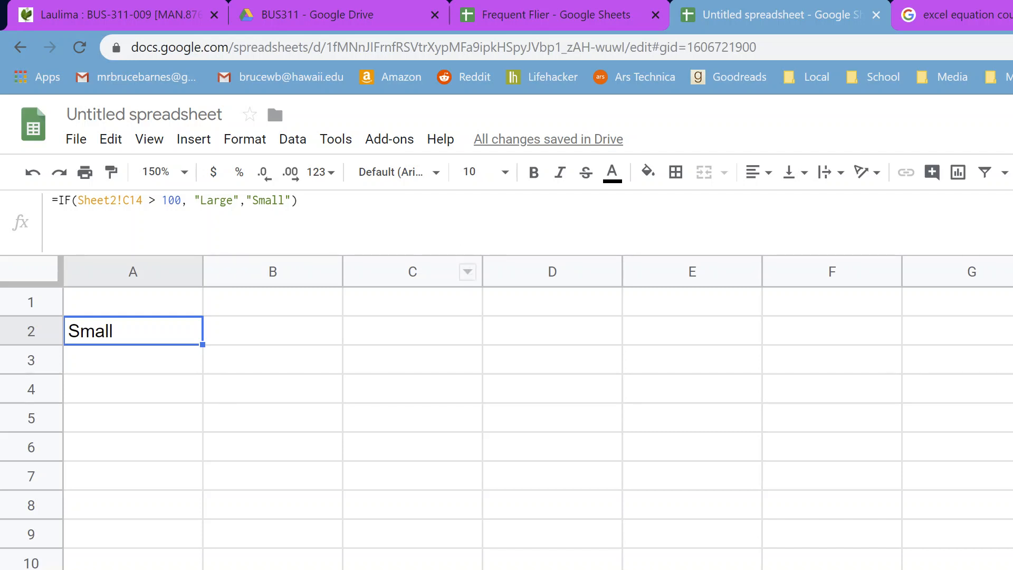
# Step: Look over the Frequent Flier spreadsheet and locate Ch 1 TicketSales.xls in the Application Exercises folder in File Explorer
pyautogui.click(544, 12)
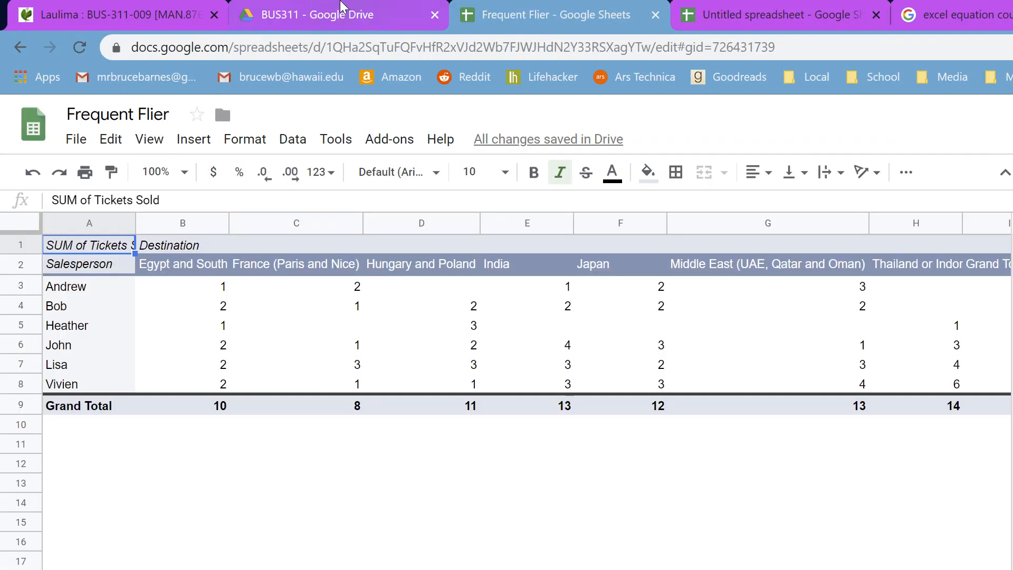
pyautogui.click(341, 11)
pyautogui.click(602, 12)
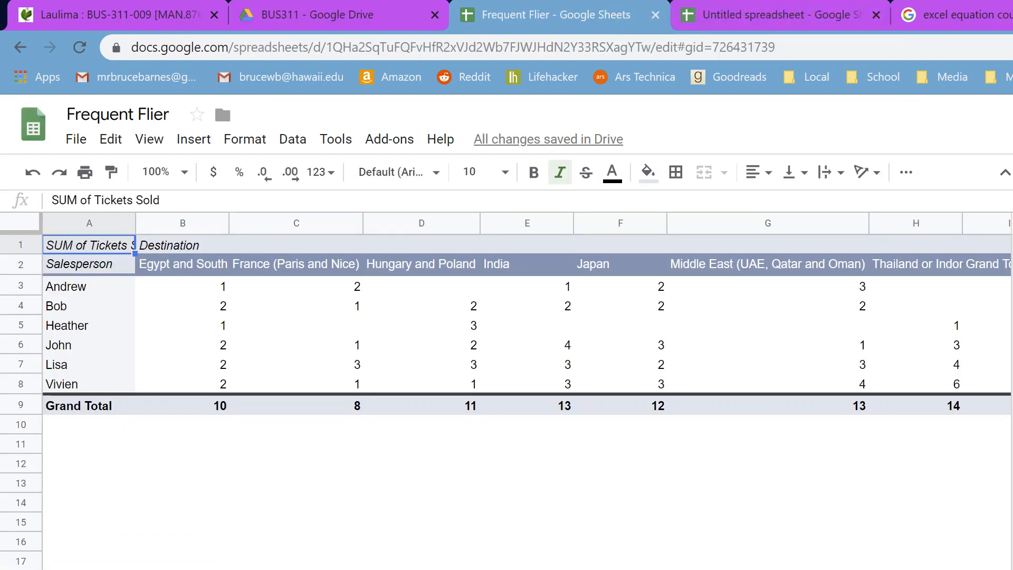
pyautogui.hotkey('alt', 'Tab')
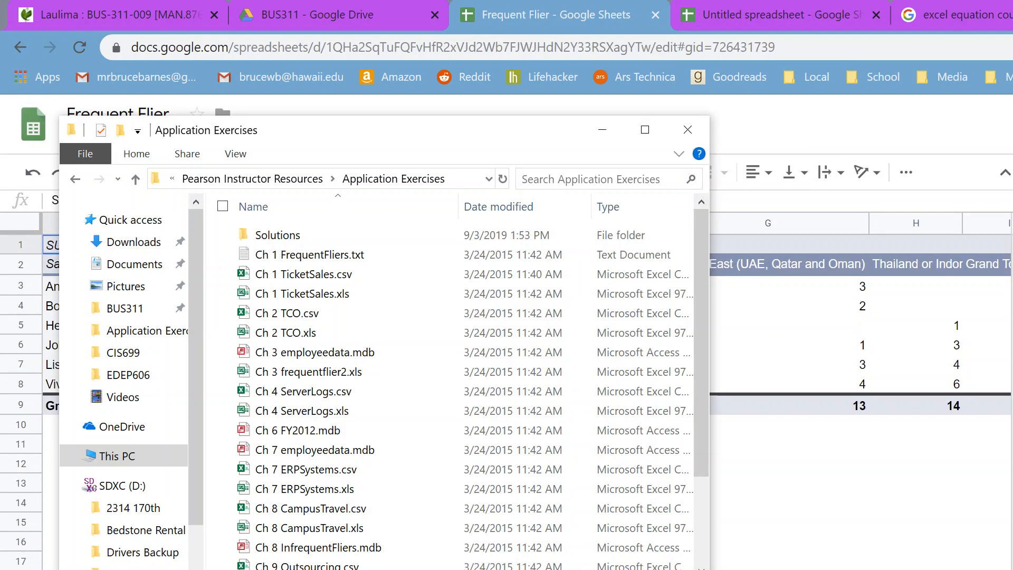
pyautogui.click(333, 296)
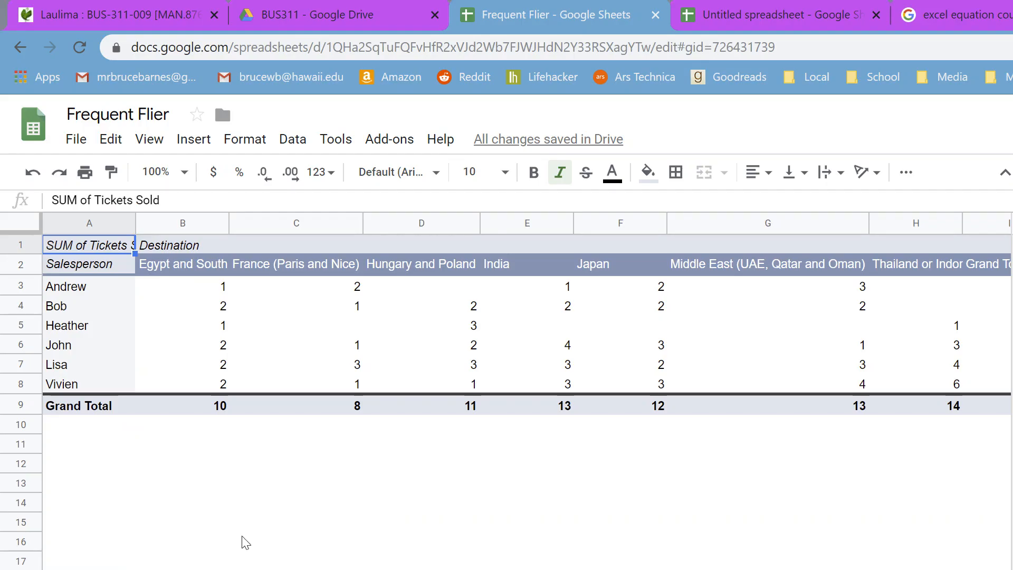
# Step: Switch to the untitled spreadsheet in Google Sheets and upload Ch 1 TicketSales.xls from the computer for import
pyautogui.click(738, 12)
pyautogui.click(74, 139)
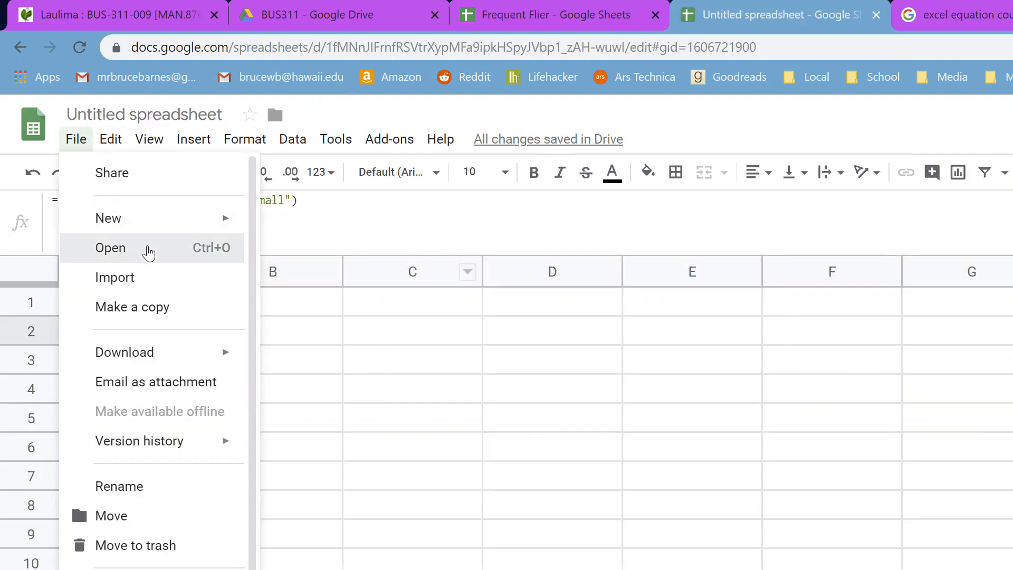
pyautogui.click(155, 278)
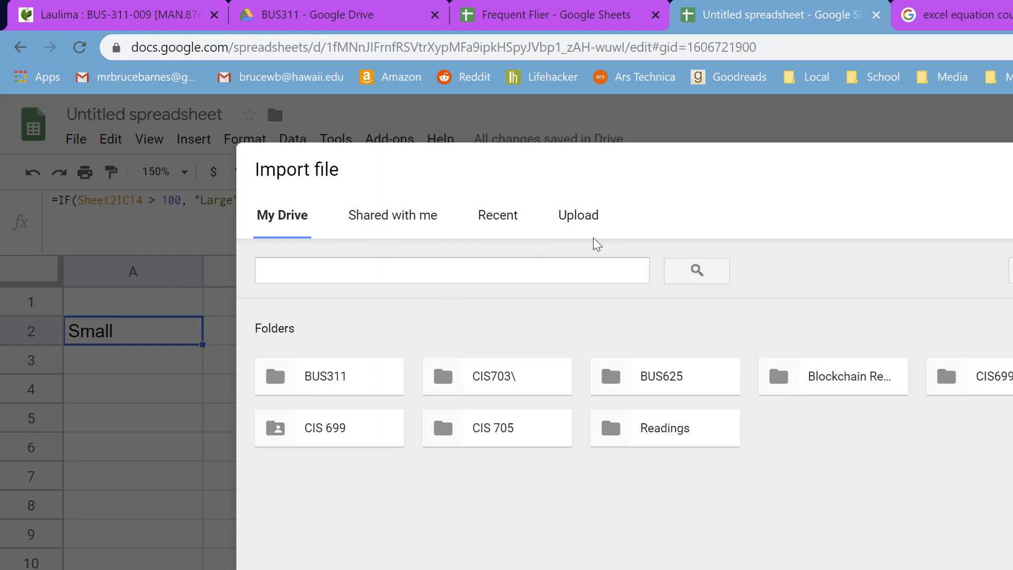
pyautogui.click(579, 219)
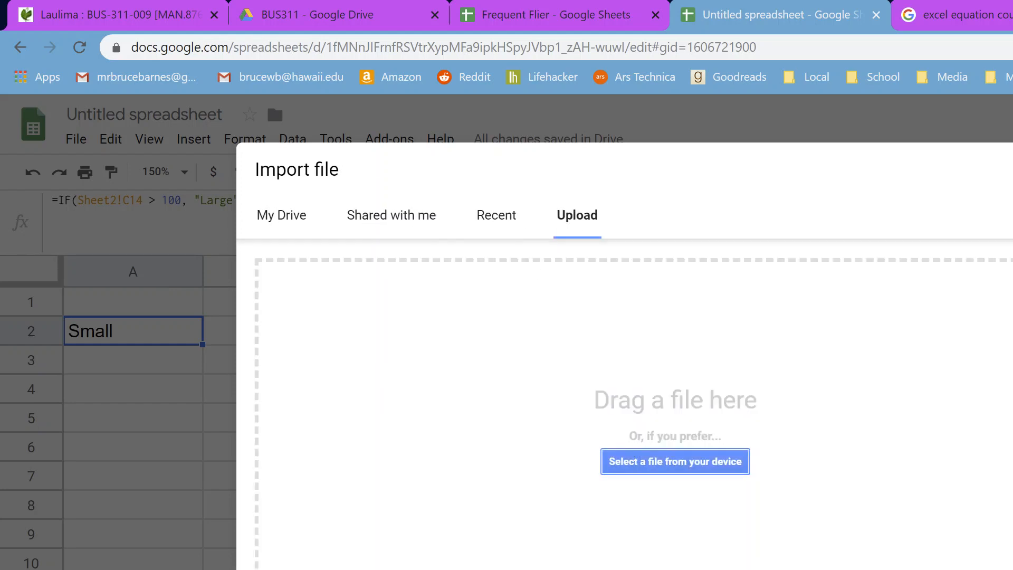
pyautogui.click(675, 462)
pyautogui.moveTo(676, 372); pyautogui.dragTo(768, 446)
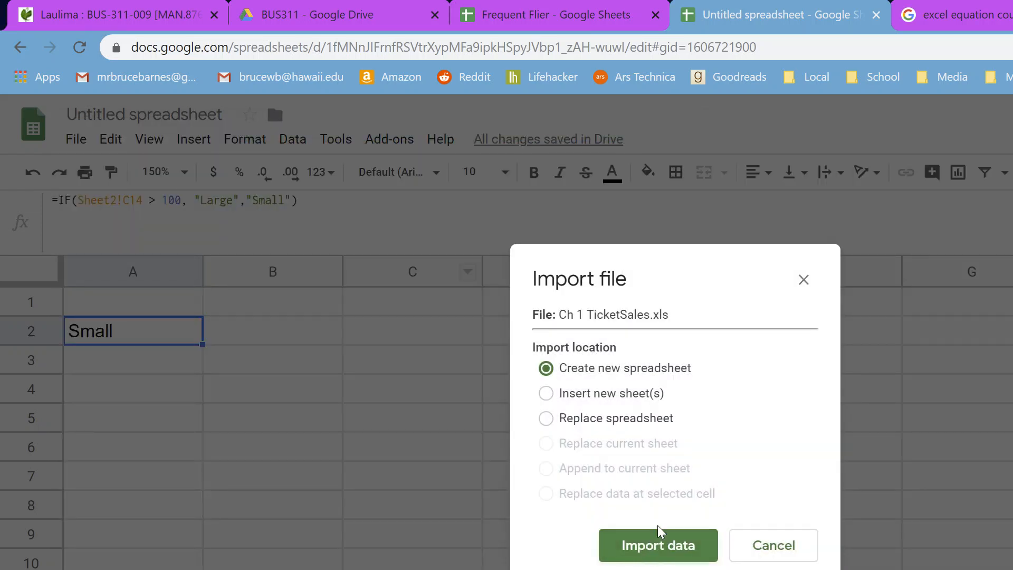
# Step: Import Ch 1 TicketSales.xls as a new spreadsheet and open it
pyautogui.click(670, 542)
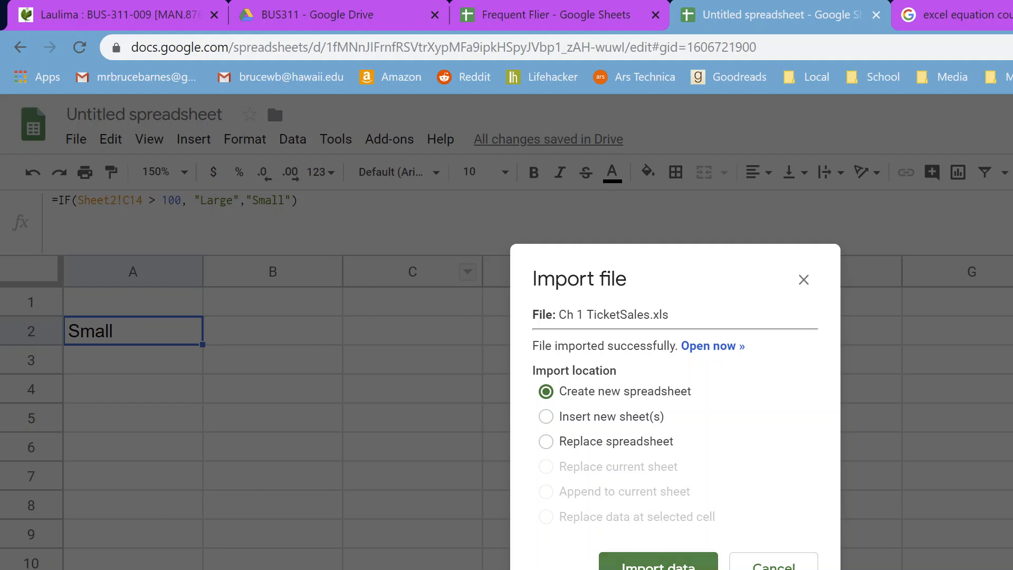
pyautogui.click(663, 558)
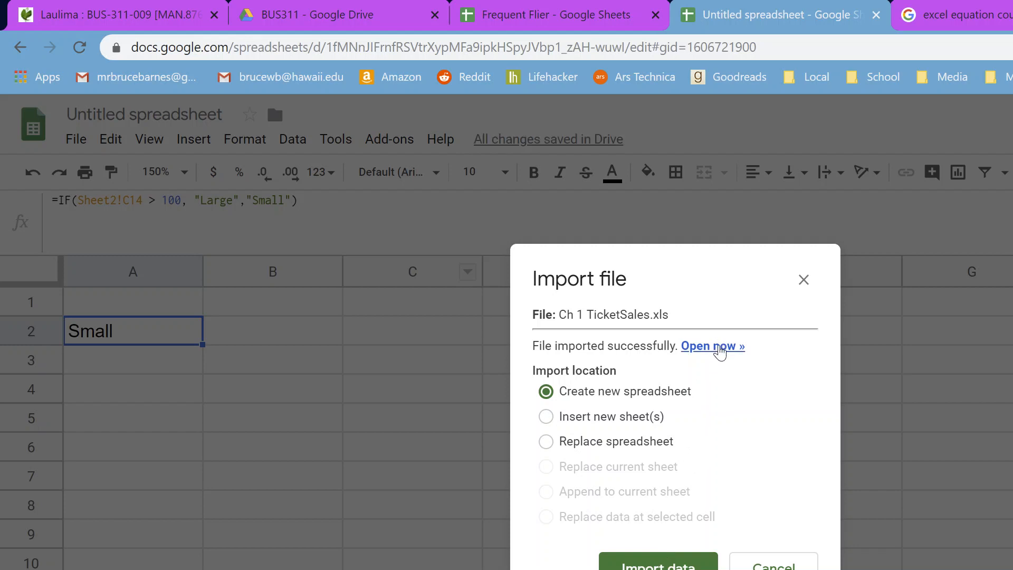
pyautogui.click(718, 346)
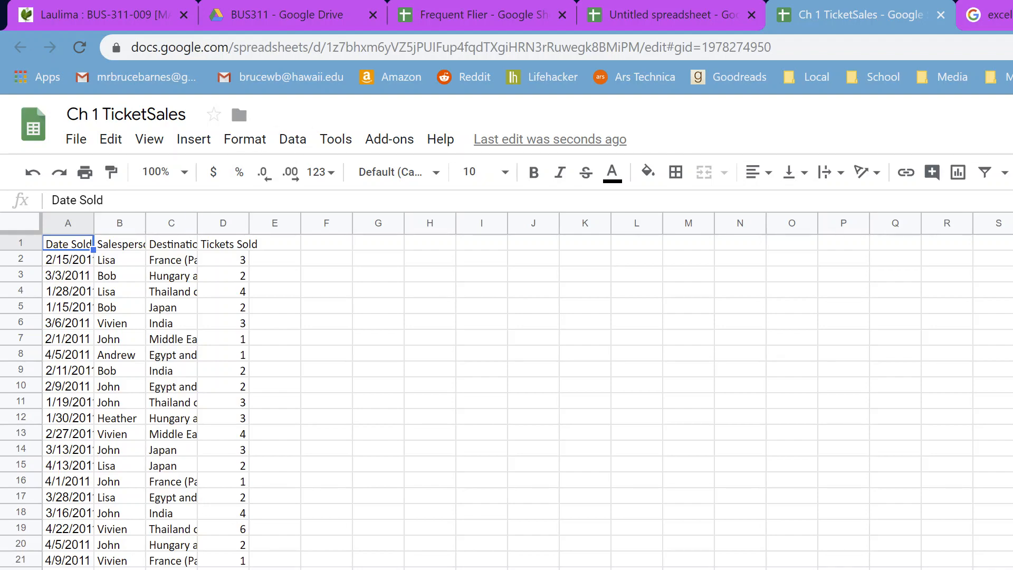
# Step: Switch to PowerPoint and read the Ch 1 TicketSales.xls hands-on activity instructions on slides 7 and 8
pyautogui.hotkey('alt', 'Tab')
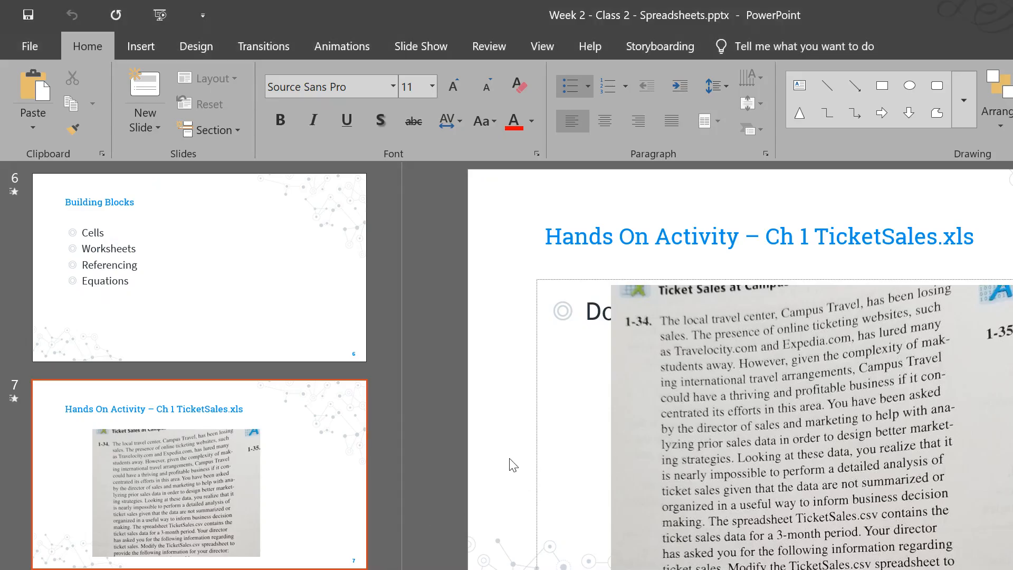
pyautogui.click(290, 523)
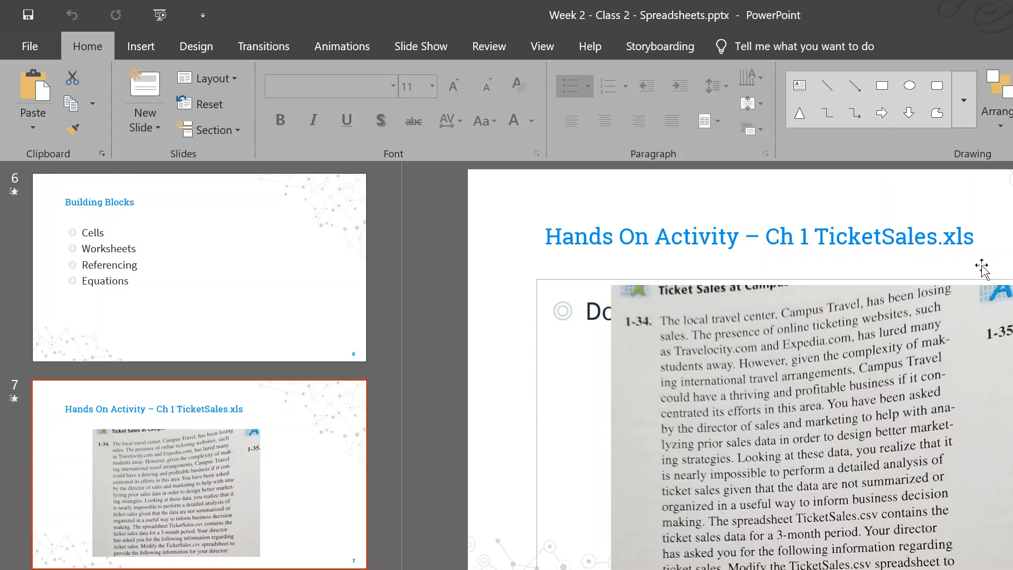
pyautogui.press('Down')
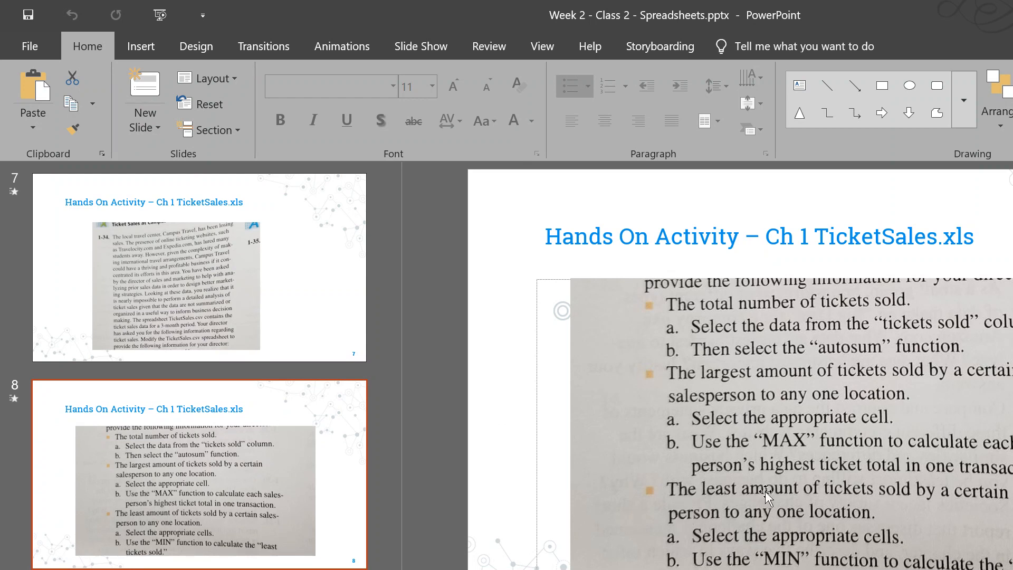
# Step: Return to the Ch 1 TicketSales spreadsheet in Google Sheets and view the ticket summary labels below the data
pyautogui.hotkey('alt', 'Tab')
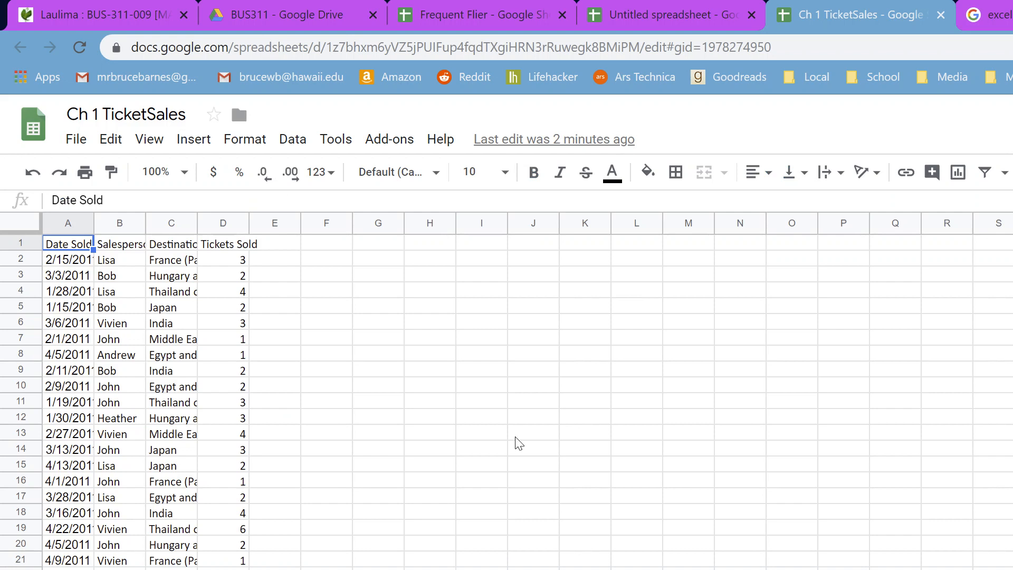
pyautogui.click(515, 440)
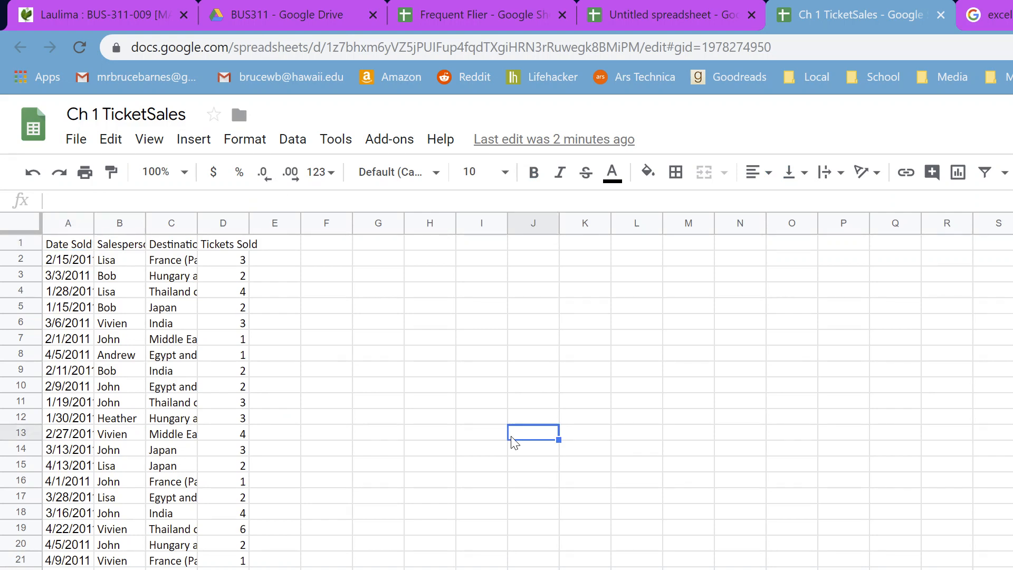
pyautogui.scroll(-9, 333, 359)
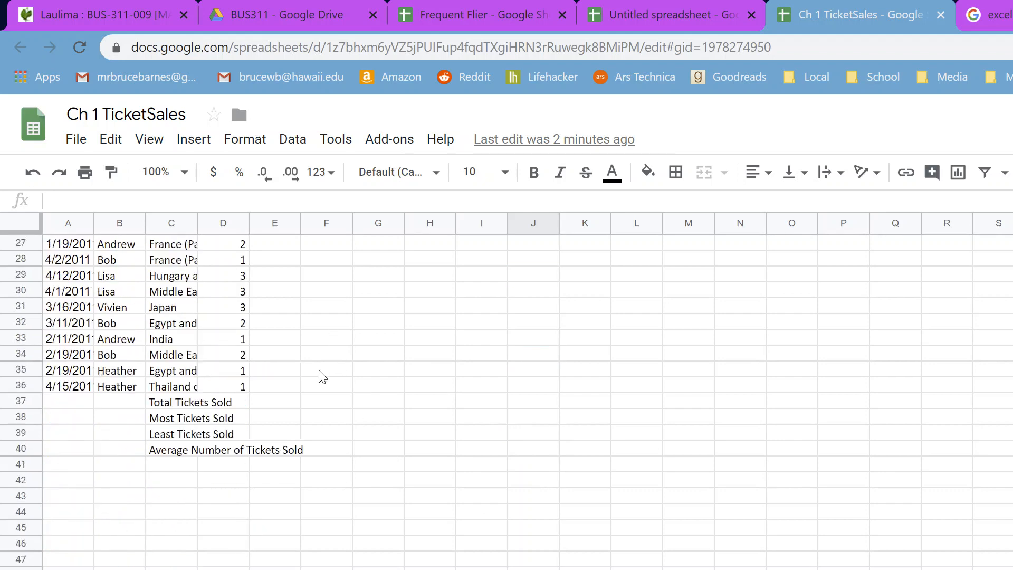
# Step: Move the four ticket summary labels from C37:C40 below the data to K1:K4
pyautogui.scroll(9, 323, 376)
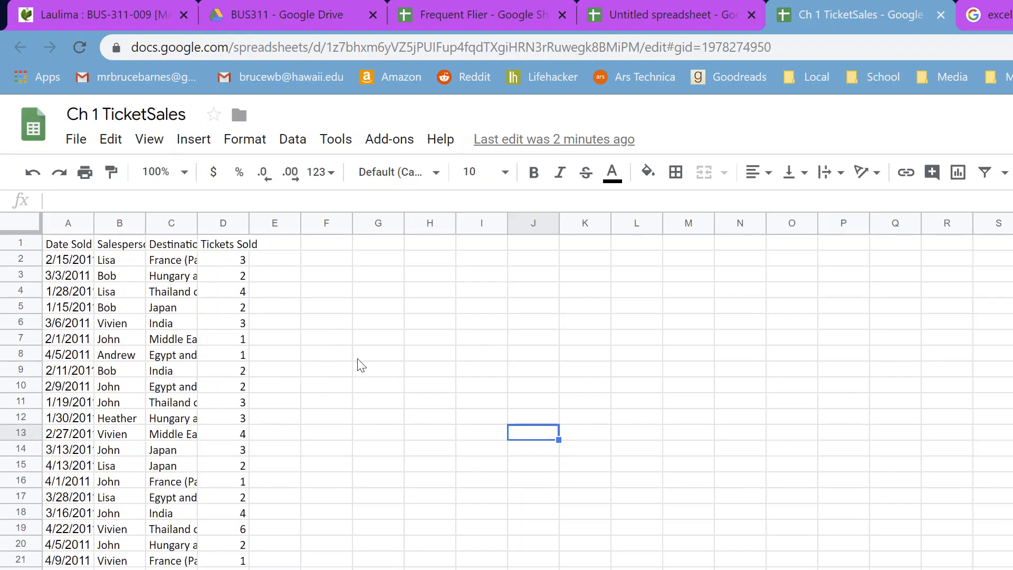
pyautogui.scroll(-5, 269, 287)
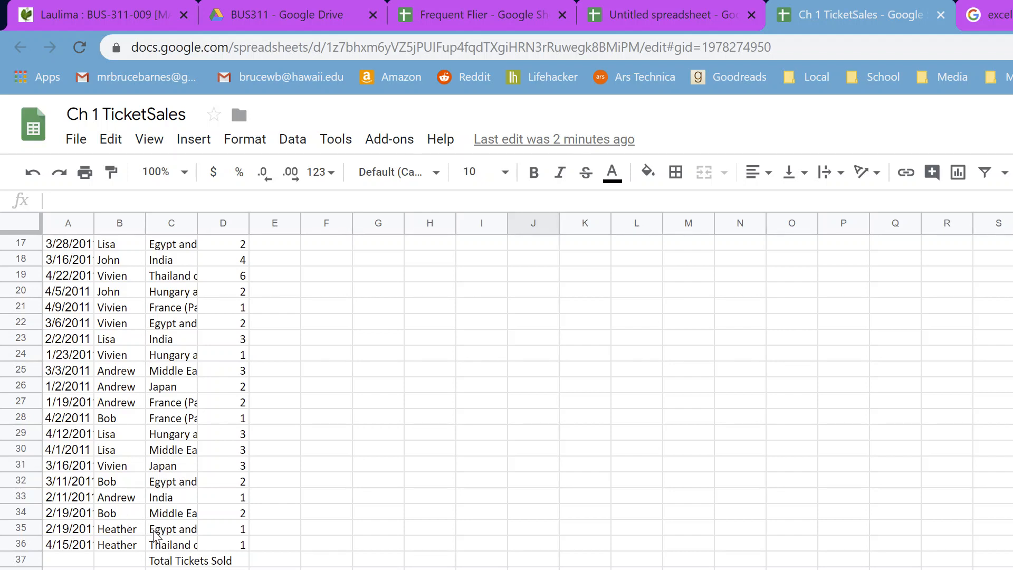
pyautogui.click(166, 562)
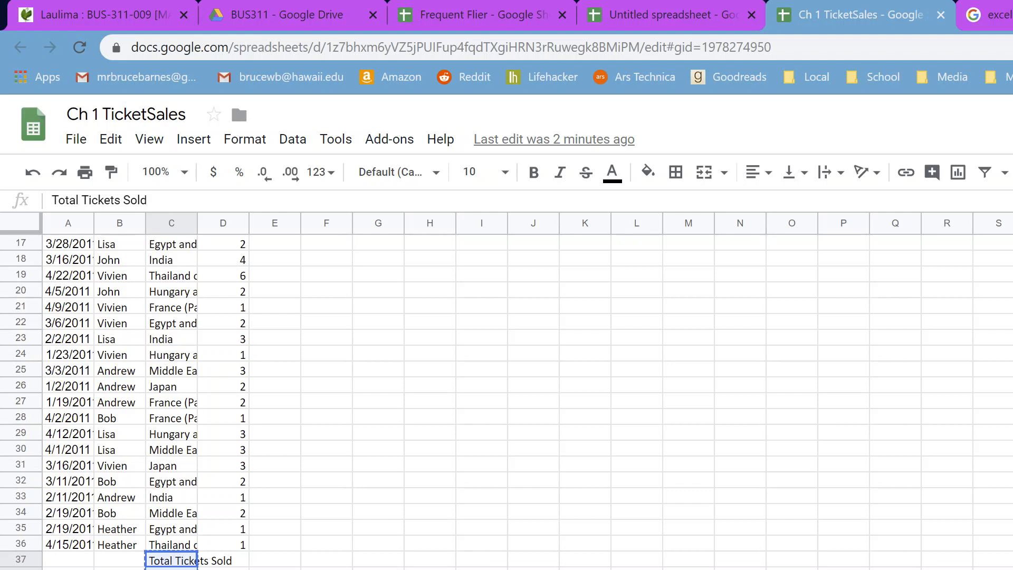
pyautogui.scroll(5, 396, 556)
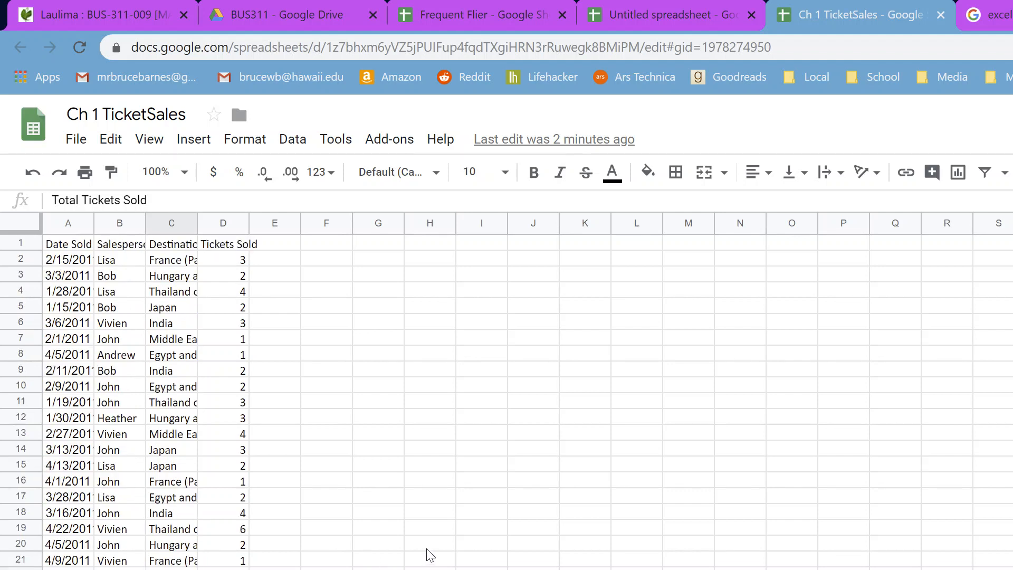
pyautogui.click(583, 245)
pyautogui.write('Total Tickets Sold Most Tickets Sold Least Tickets Sold Average Number of Tickets Sold')
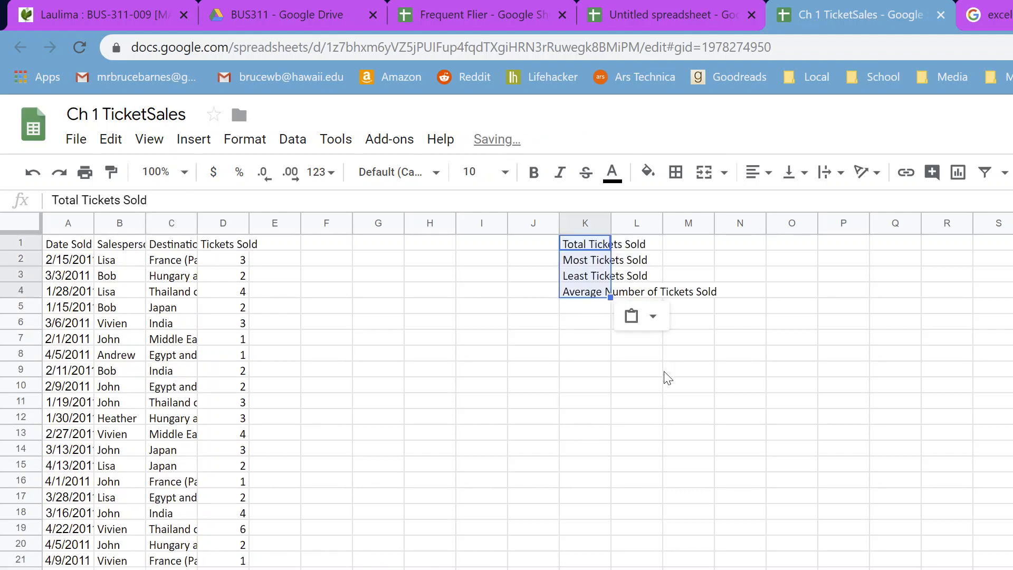
# Step: Fit the widths of column K and columns A through D to their contents
pyautogui.doubleClick(612, 224)
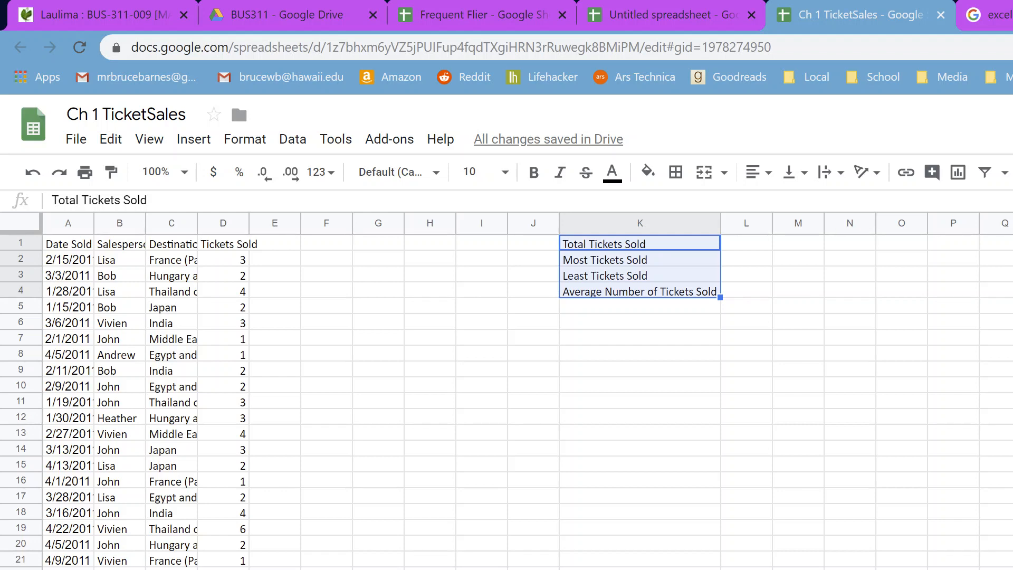
pyautogui.doubleClick(92, 224)
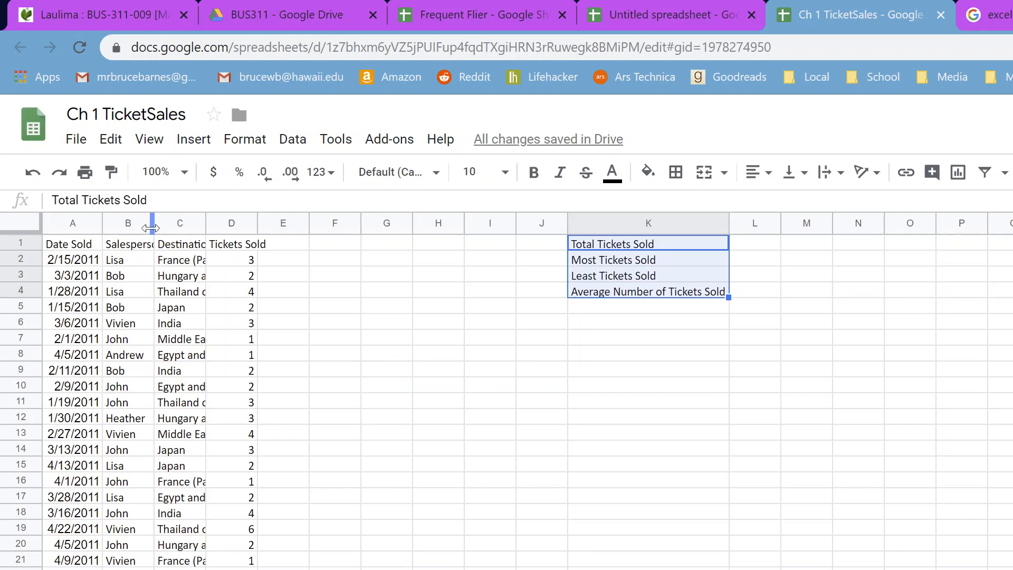
pyautogui.doubleClick(152, 227)
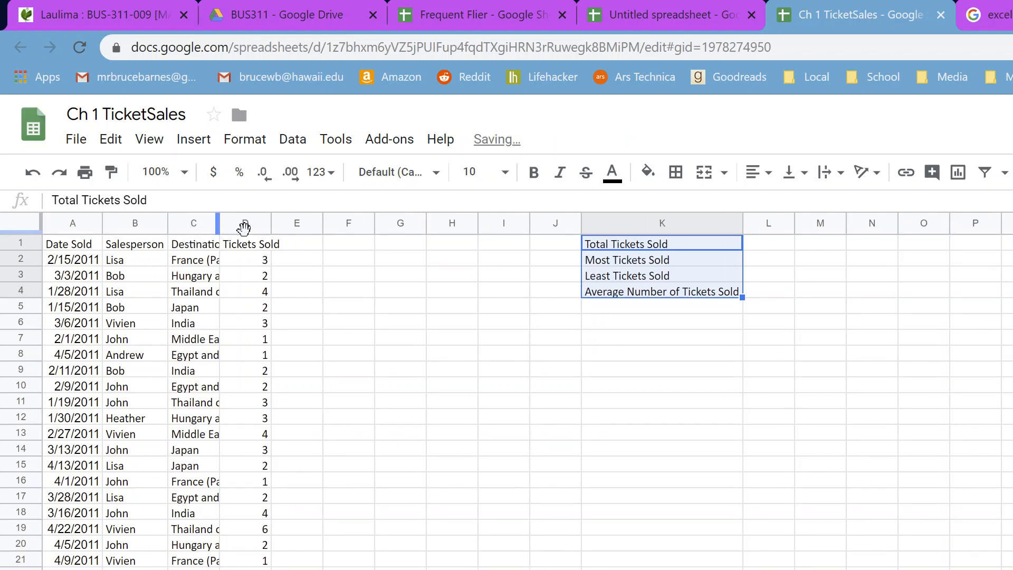
pyautogui.moveTo(255, 225); pyautogui.dragTo(194, 217)
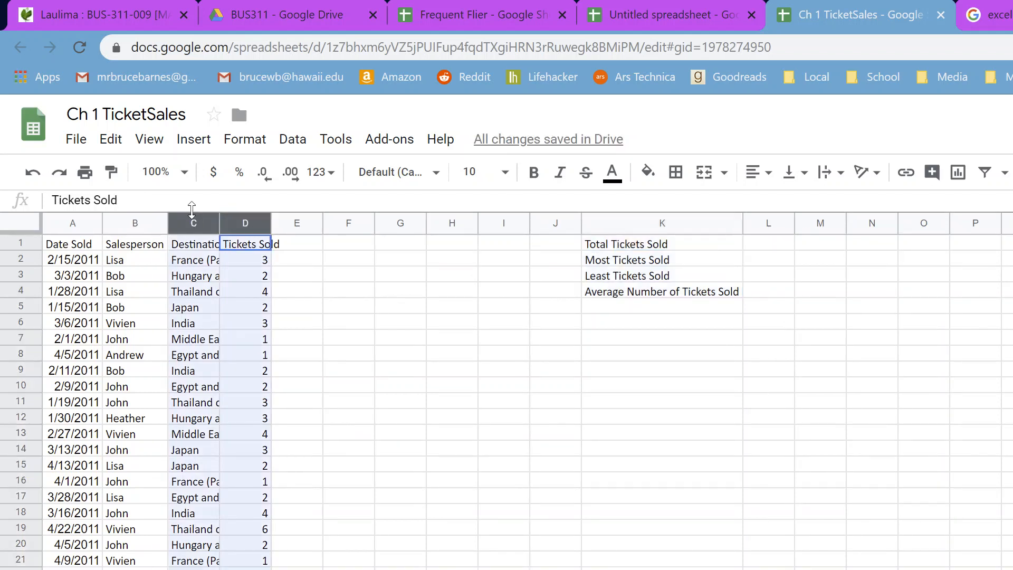
pyautogui.doubleClick(271, 223)
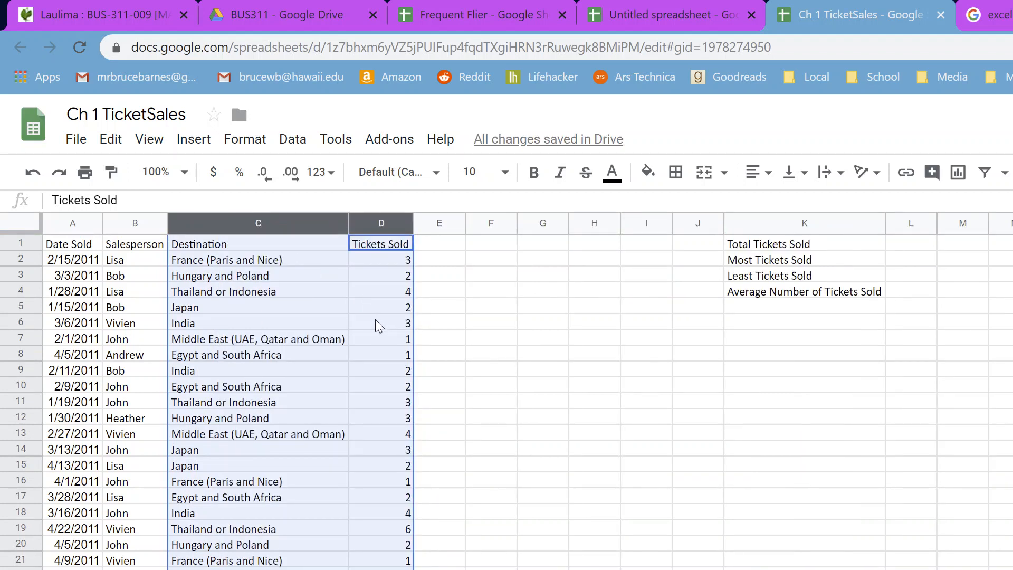
pyautogui.click(343, 372)
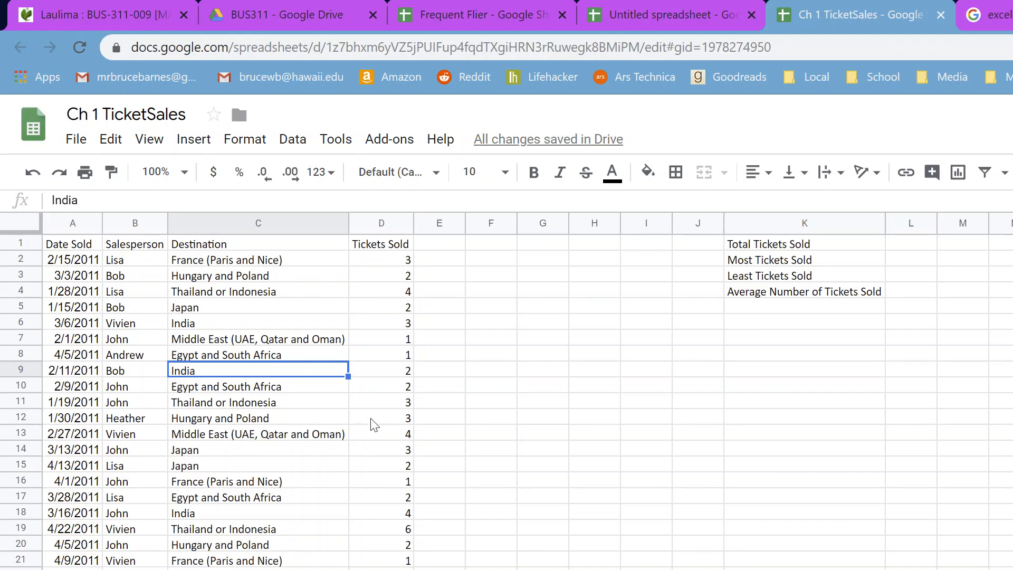
# Step: Total the tickets sold in L1 with the formula =SUM(D2:D36)
pyautogui.click(923, 250)
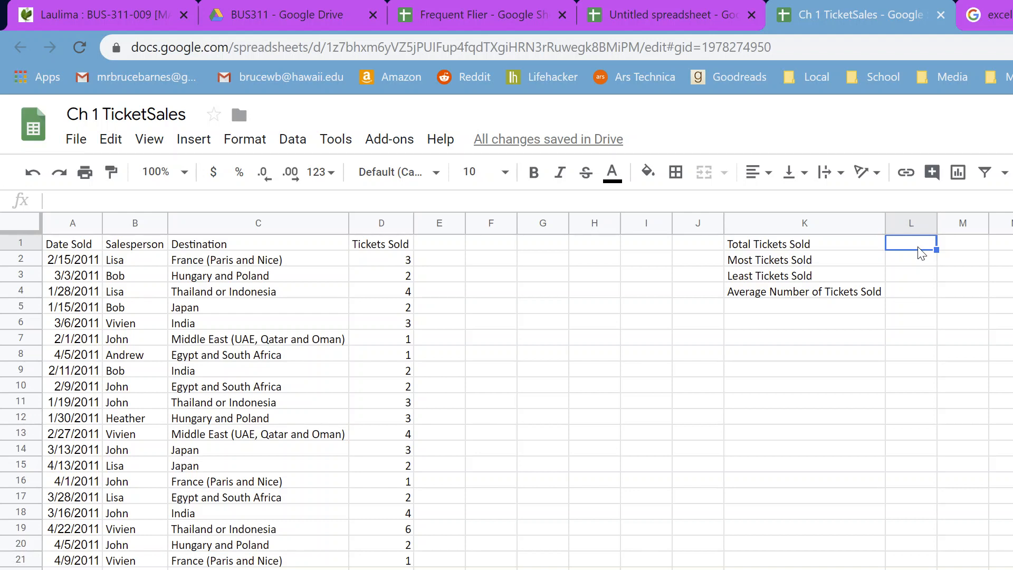
pyautogui.write('=SUM(')
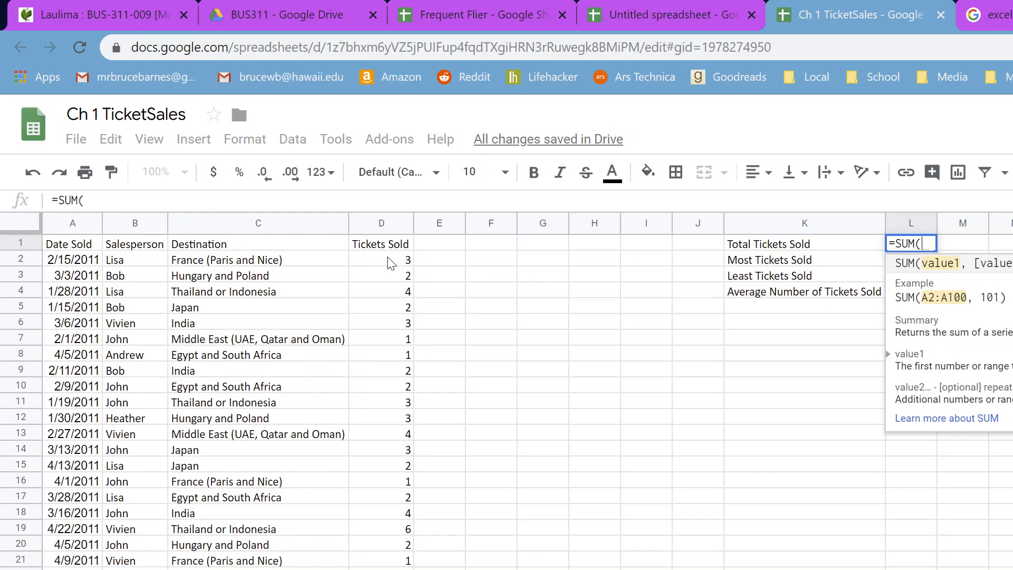
pyautogui.moveTo(390, 262); pyautogui.dragTo(391, 414)
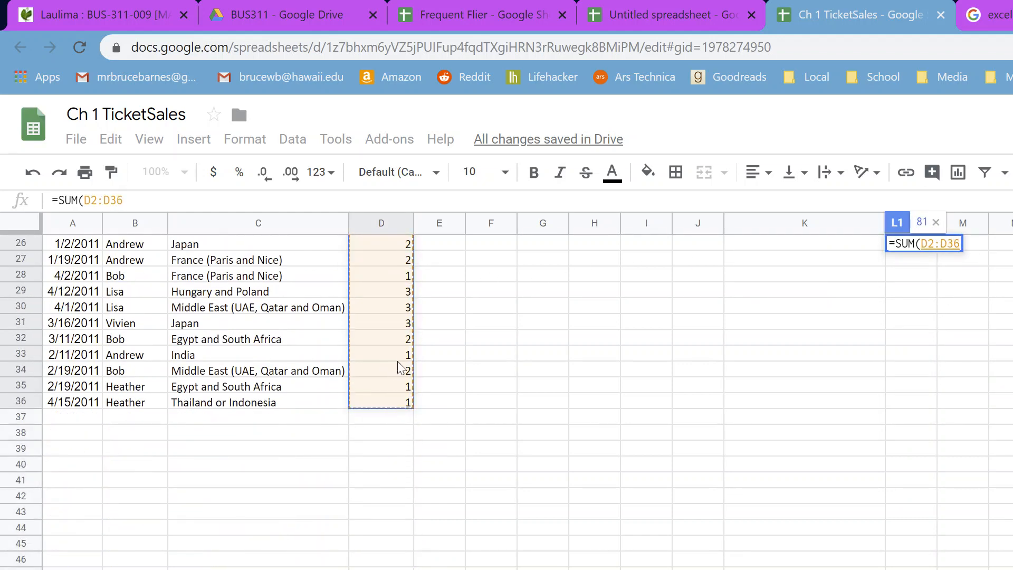
pyautogui.press('Return')
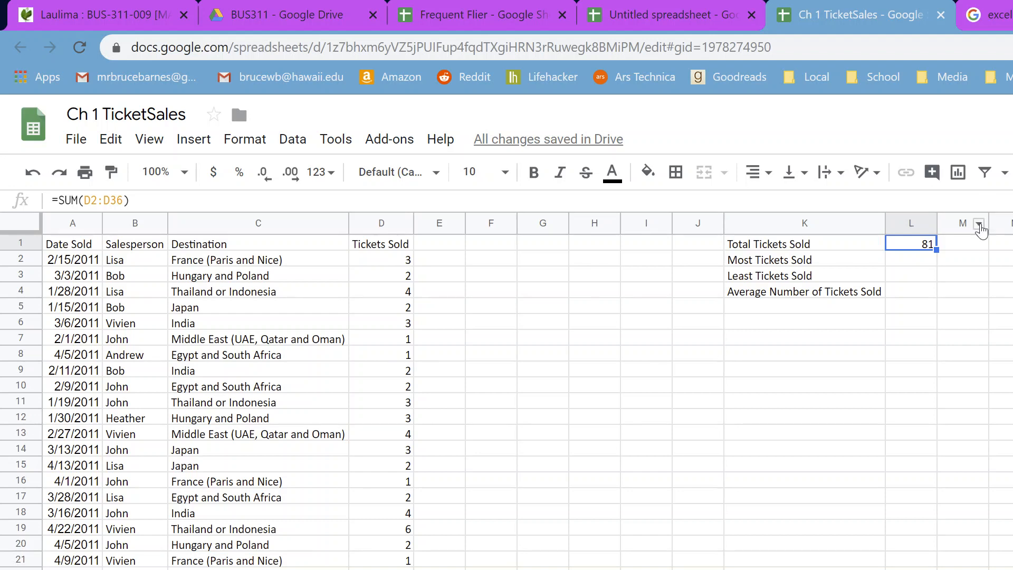
# Step: Replace the total formula in L1 with the whole-column version =SUM(D:D)
pyautogui.write('=SUM(')
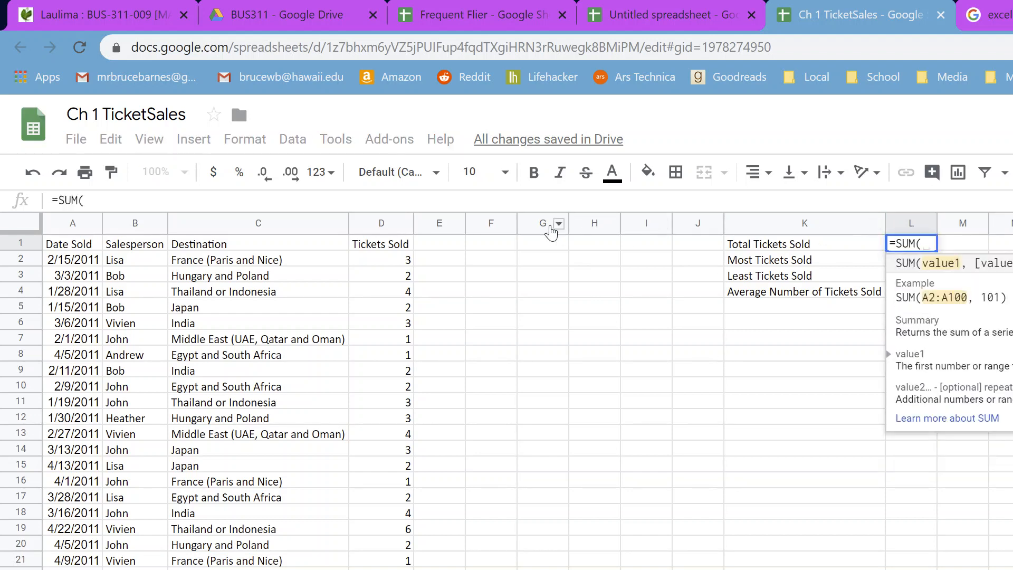
pyautogui.click(388, 220)
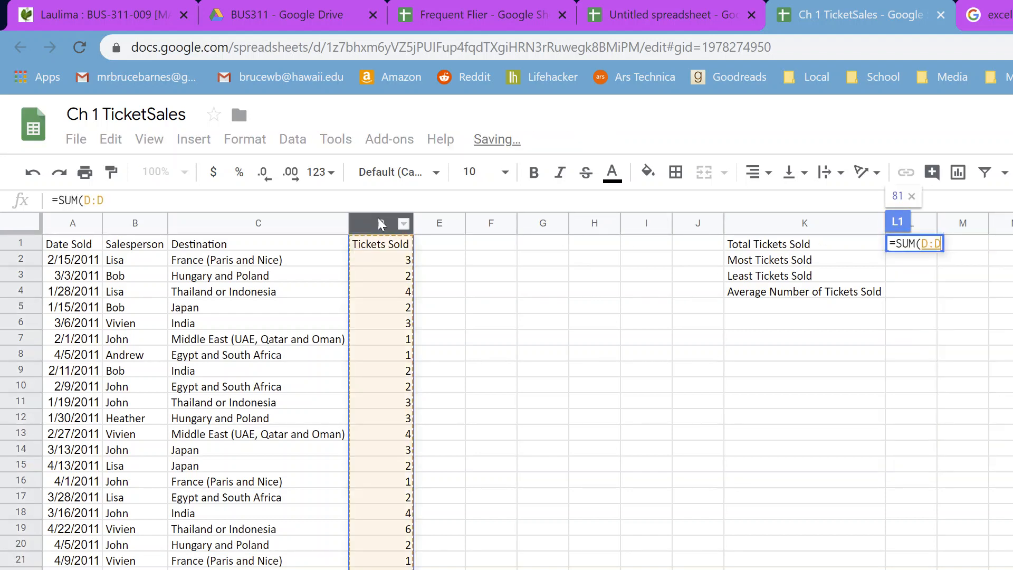
pyautogui.press('Return')
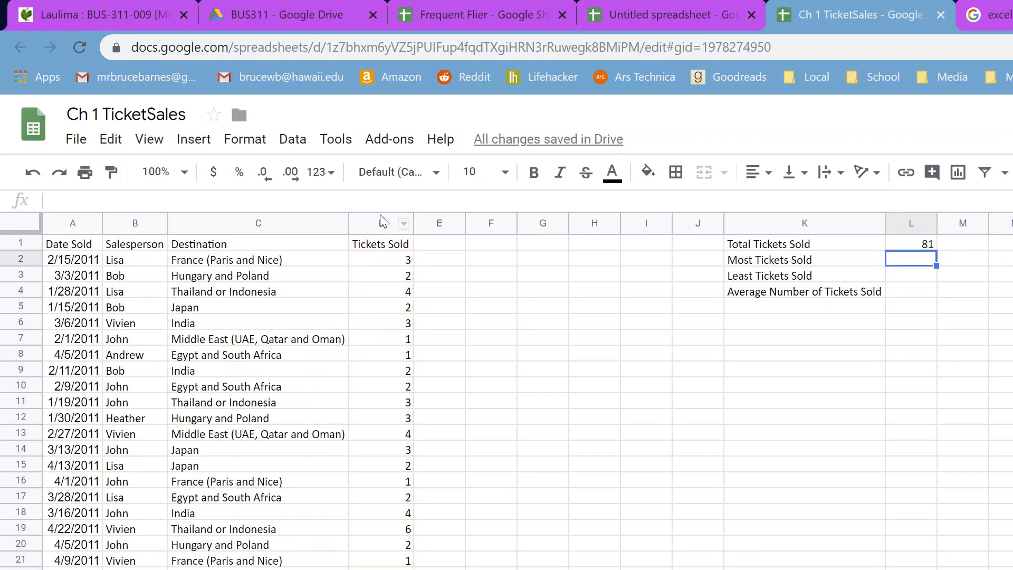
pyautogui.press('Up')
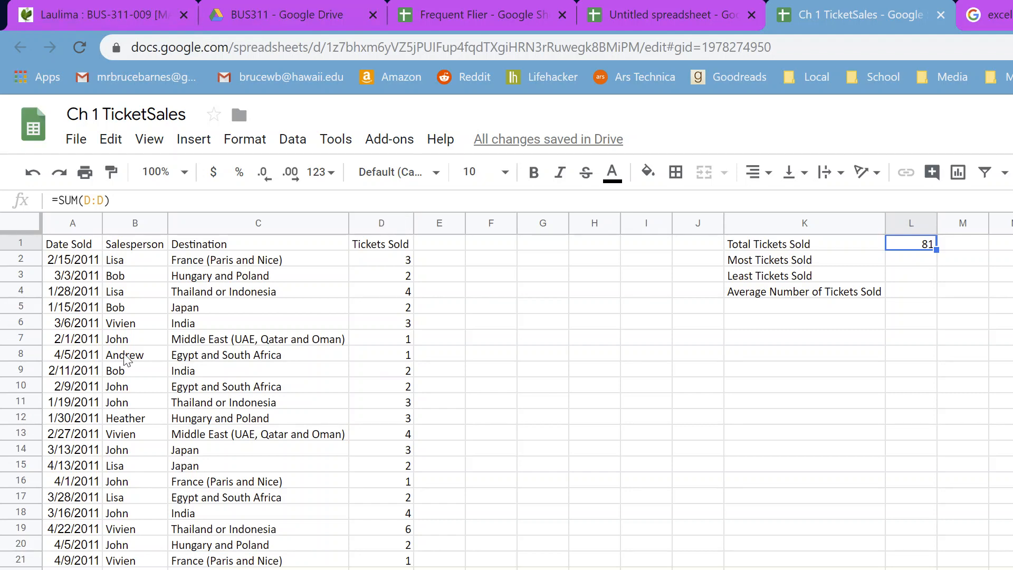
# Step: Append a copy of the upper ticket records below the data to test the whole-column total, and undo the paste
pyautogui.scroll(-13, 310, 378)
pyautogui.scroll(3, 178, 360)
pyautogui.scroll(11, 154, 334)
pyautogui.click(83, 326)
pyautogui.moveTo(76, 261); pyautogui.dragTo(380, 560)
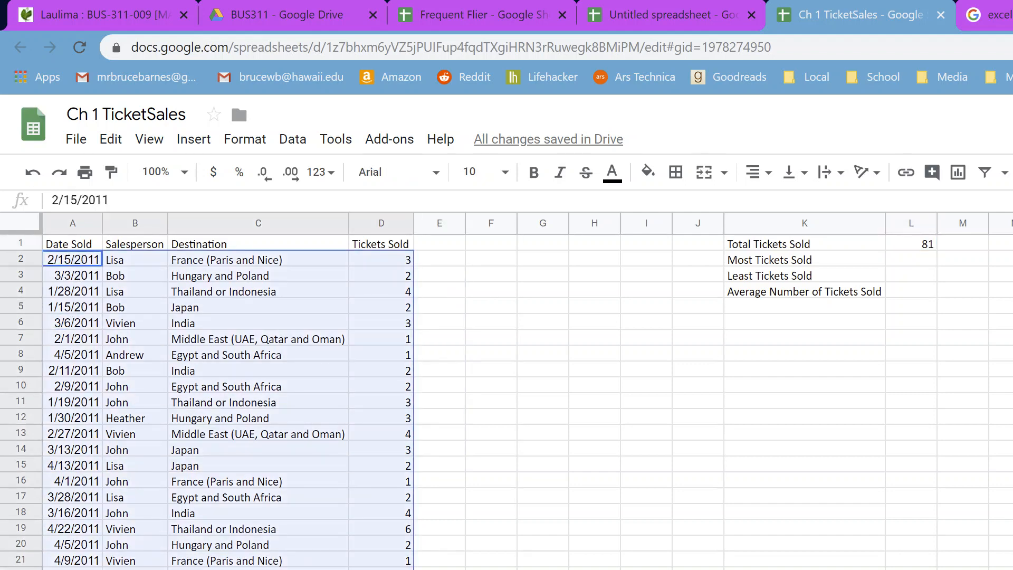
pyautogui.scroll(-14, 259, 478)
pyautogui.scroll(5, 258, 477)
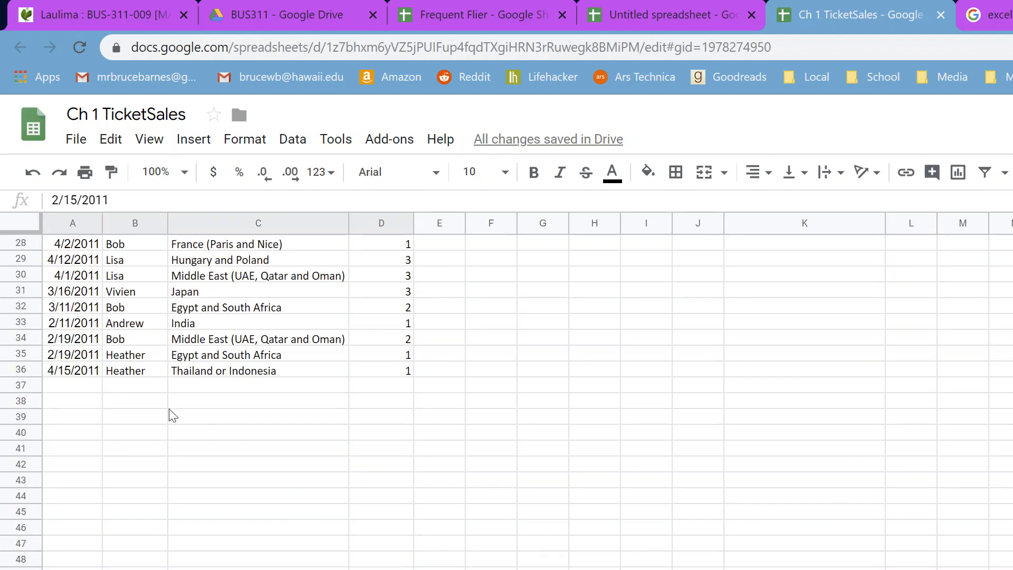
pyautogui.click(91, 391)
pyautogui.hotkey('ctrl', 'v')
pyautogui.scroll(9, 673, 441)
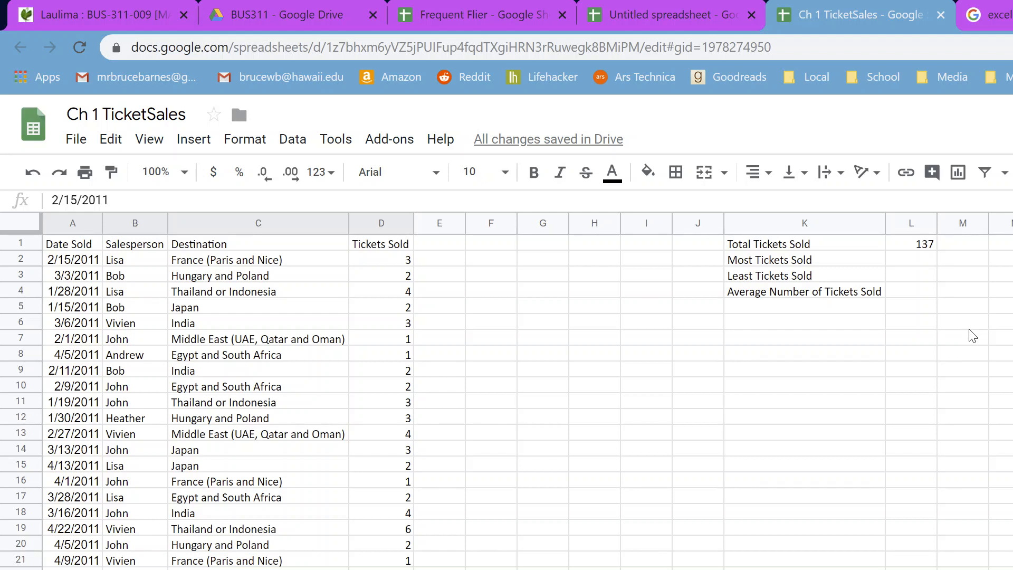
pyautogui.hotkey('ctrl', 'z')
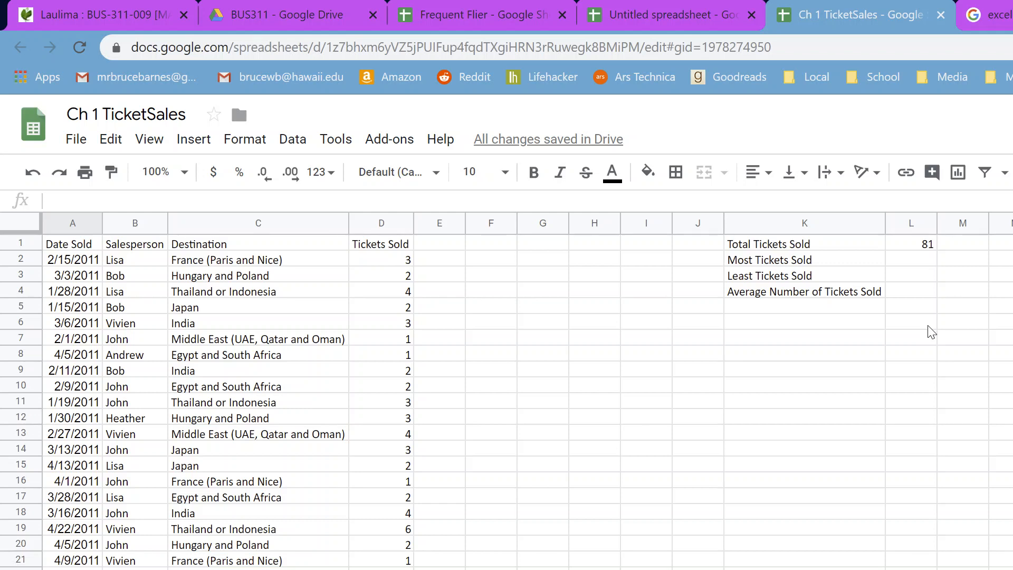
# Step: Calculate the most tickets sold in L2 with the formula =MAX(D:D)
pyautogui.click(928, 259)
pyautogui.write('=MAX(')
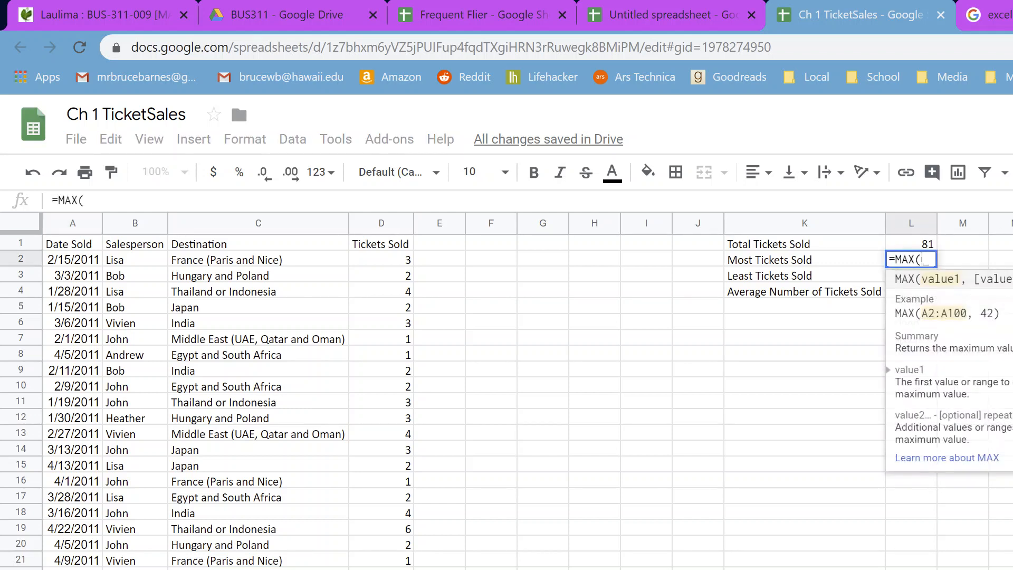
pyautogui.write('D:D')
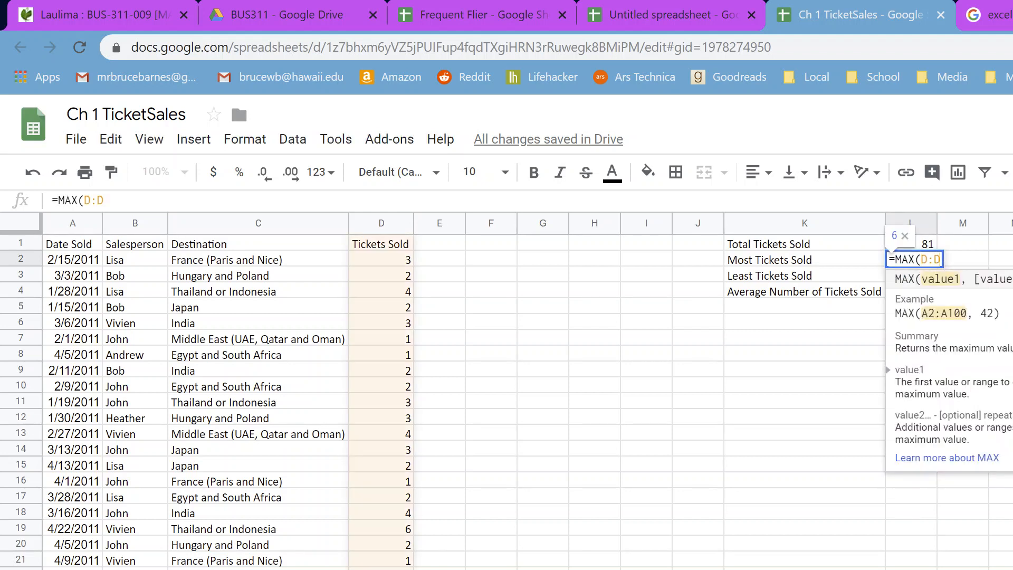
pyautogui.write(')')
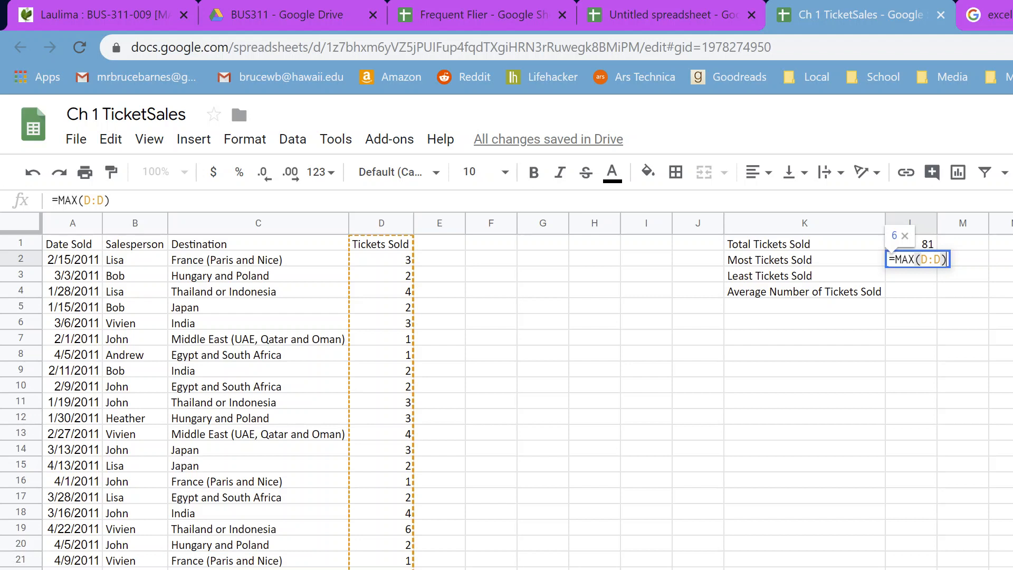
pyautogui.press('Return')
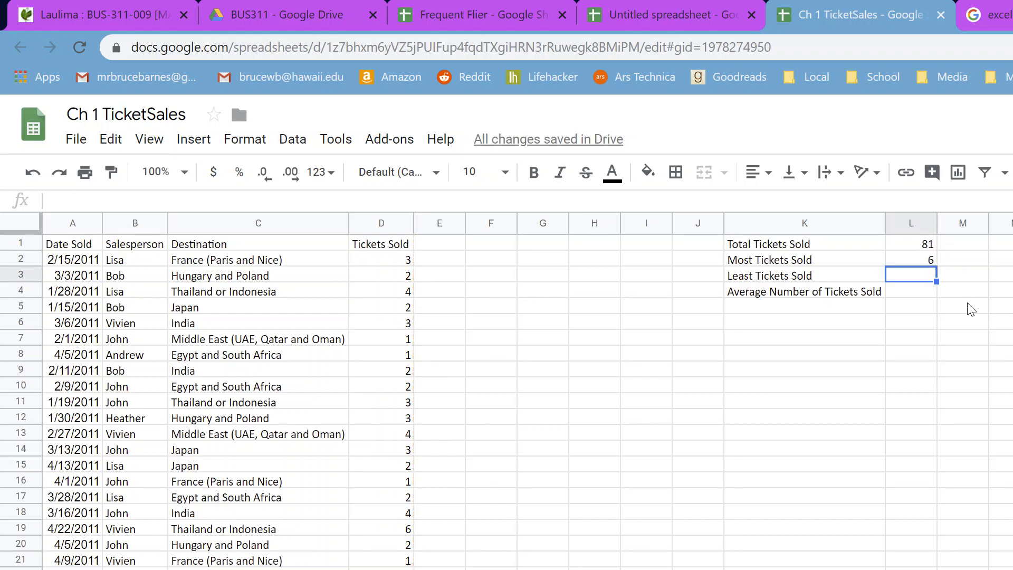
# Step: Move the summary labels and their formulas from K1:L4 to G1:H4, closer to the ticket data
pyautogui.moveTo(798, 246); pyautogui.dragTo(915, 296)
pyautogui.hotkey('ctrl', 'x')
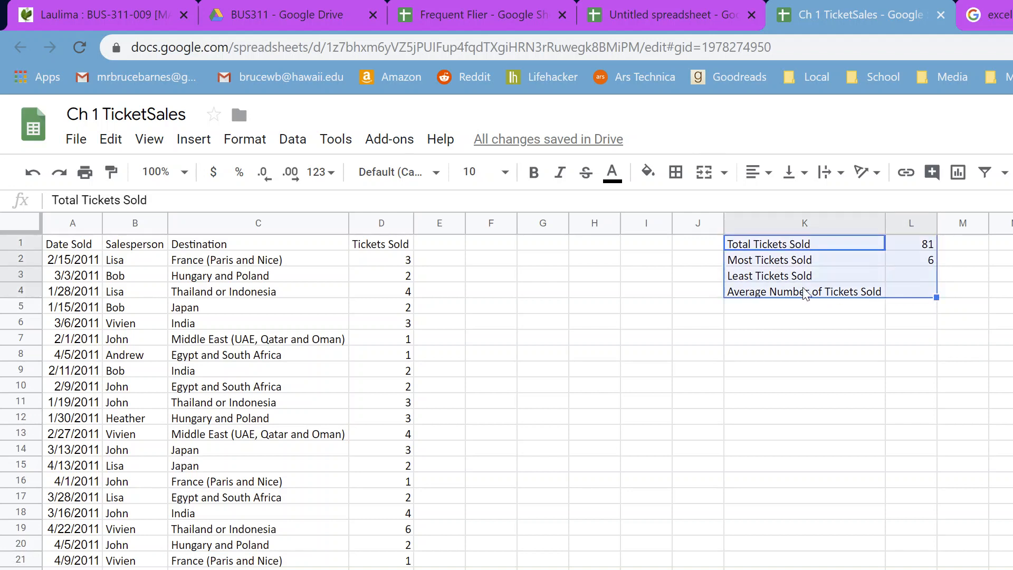
pyautogui.click(559, 242)
pyautogui.hotkey('ctrl', 'v')
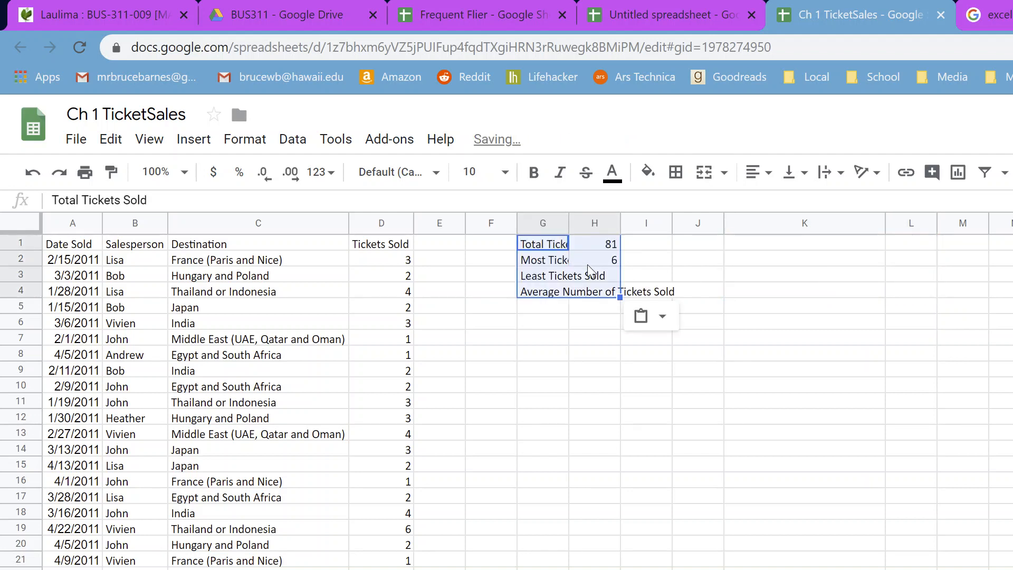
pyautogui.click(710, 244)
pyautogui.click(567, 224)
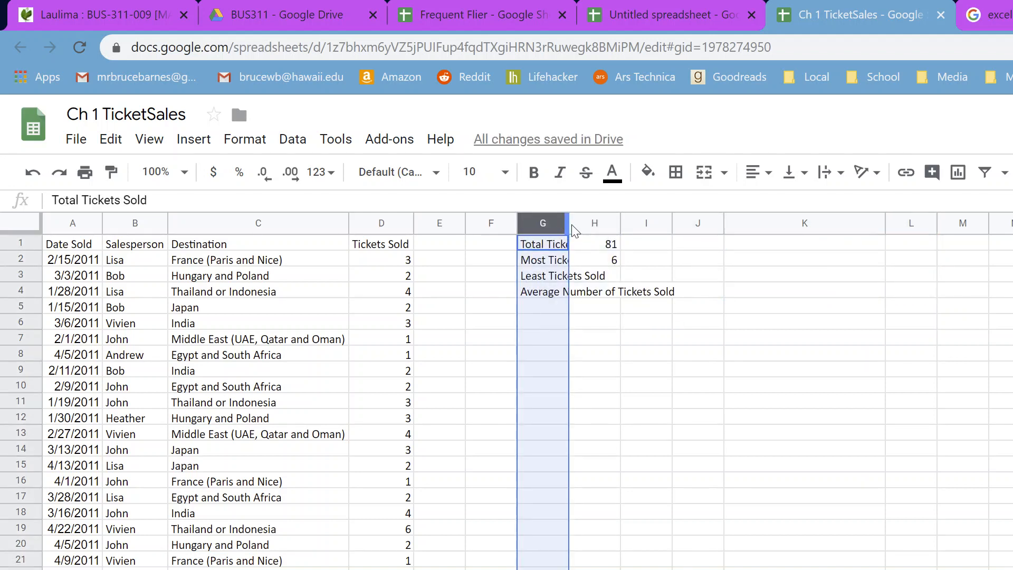
pyautogui.click(571, 226)
pyautogui.moveTo(571, 226); pyautogui.dragTo(568, 225)
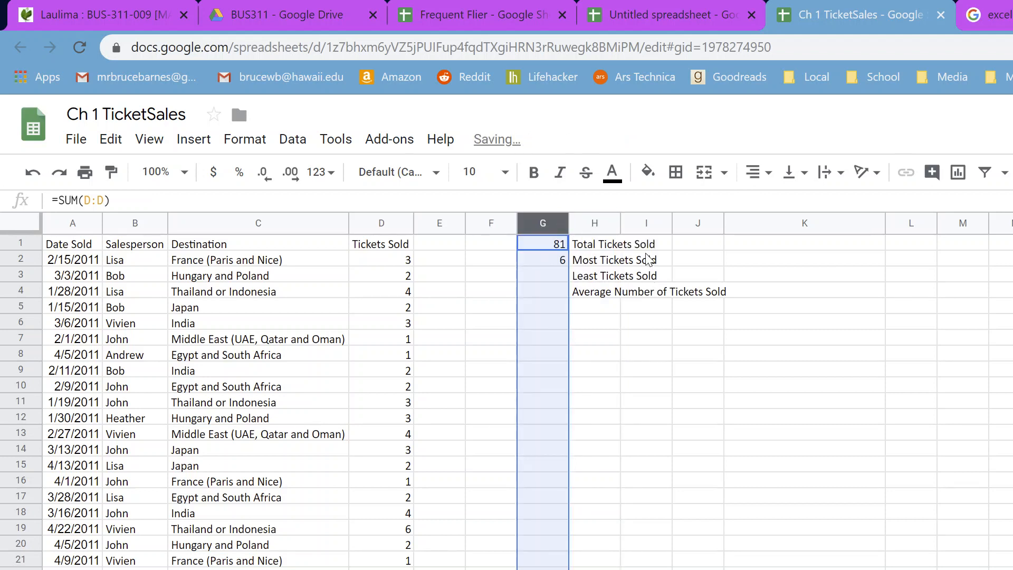
pyautogui.hotkey('ctrl', 'z')
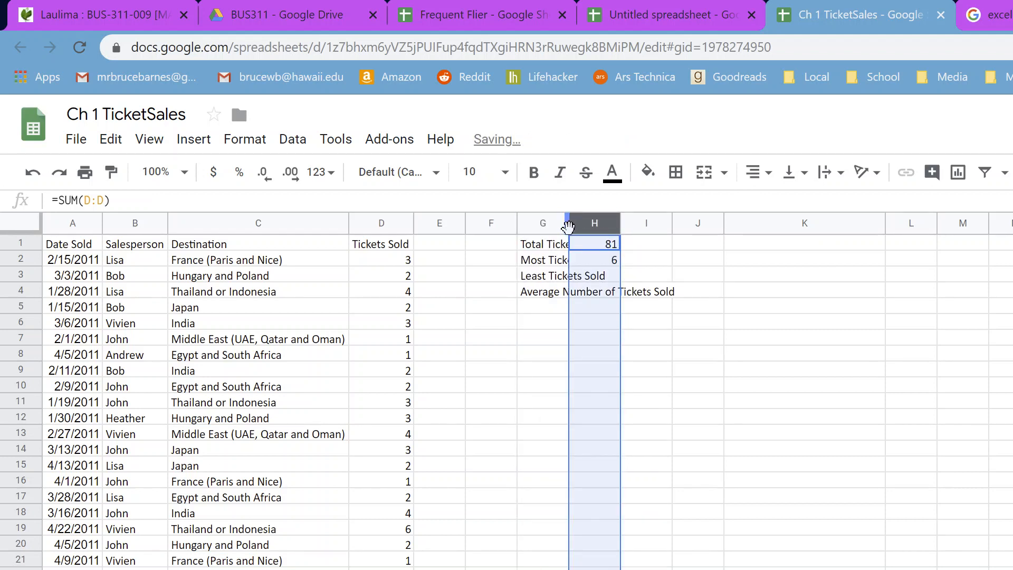
# Step: Fit the width of column G to the summary labels
pyautogui.doubleClick(569, 224)
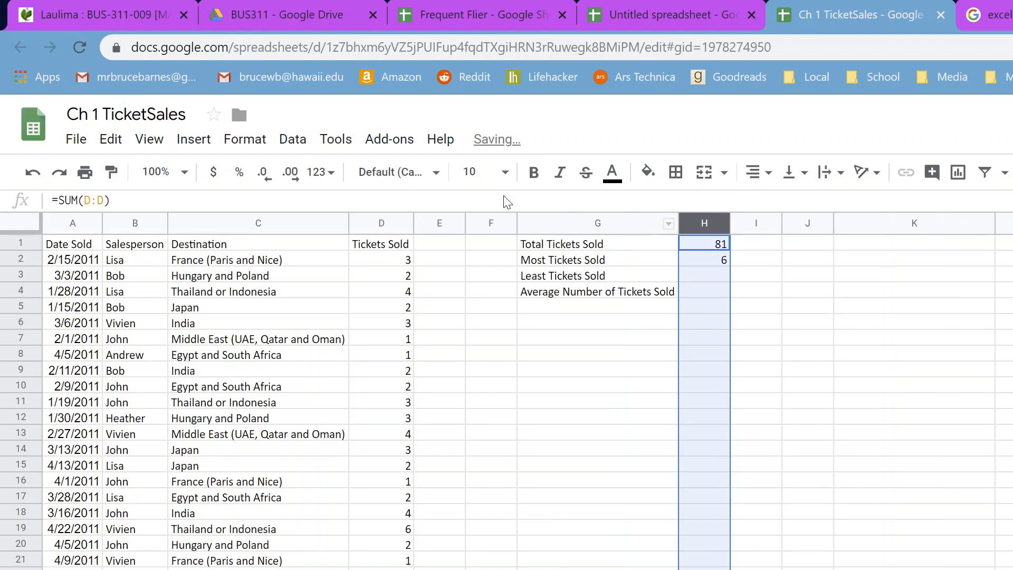
# Step: Set the spreadsheet's zoom level to 150%
pyautogui.click(330, 142)
pyautogui.moveTo(245, 150)
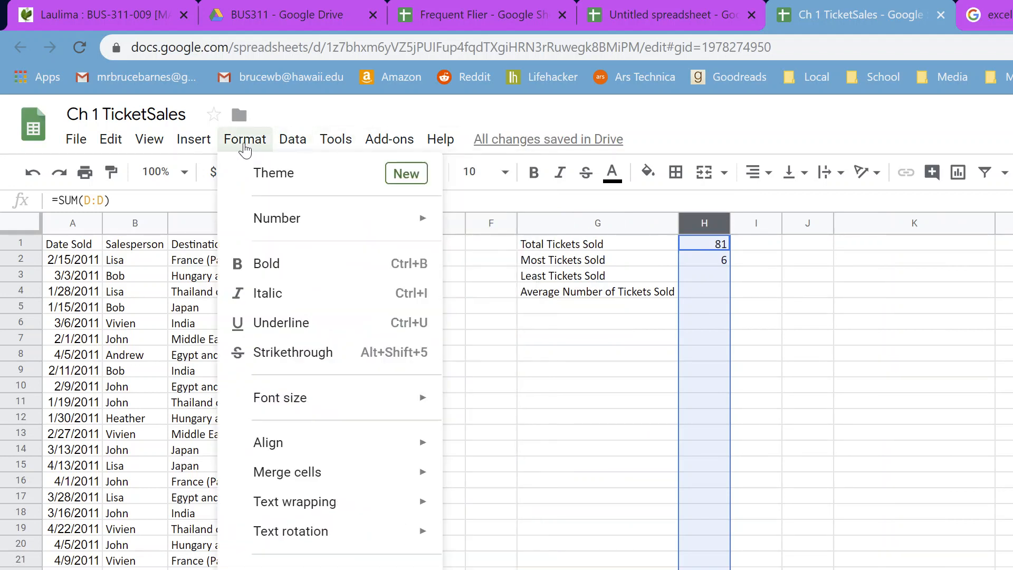
pyautogui.moveTo(204, 143)
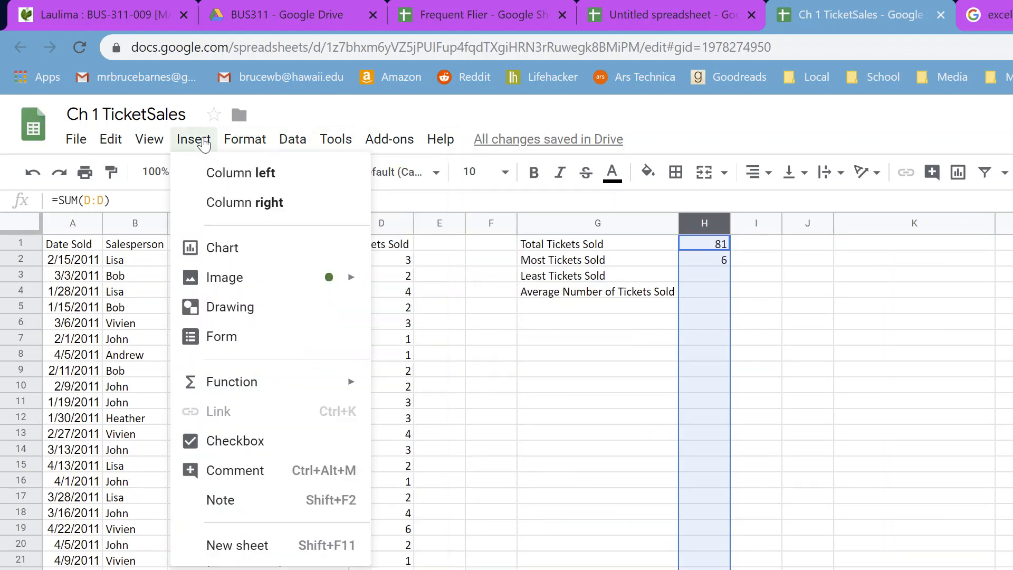
pyautogui.moveTo(310, 140)
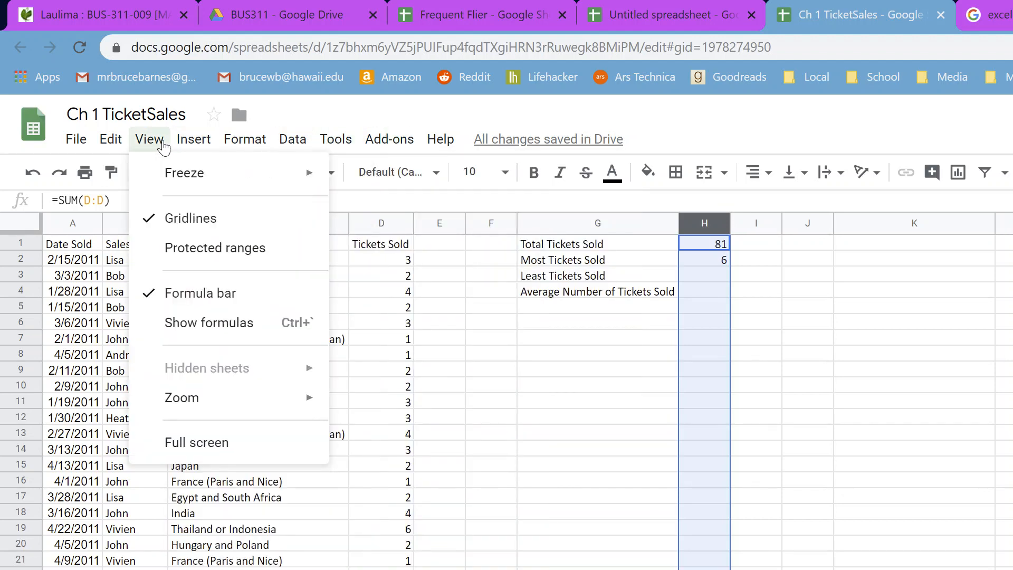
pyautogui.moveTo(207, 388)
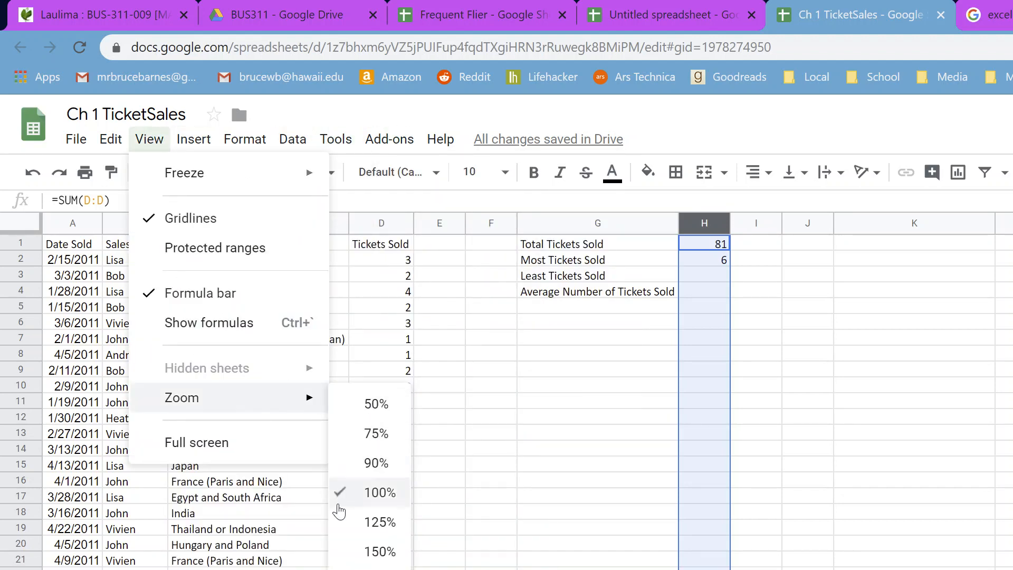
pyautogui.click(370, 546)
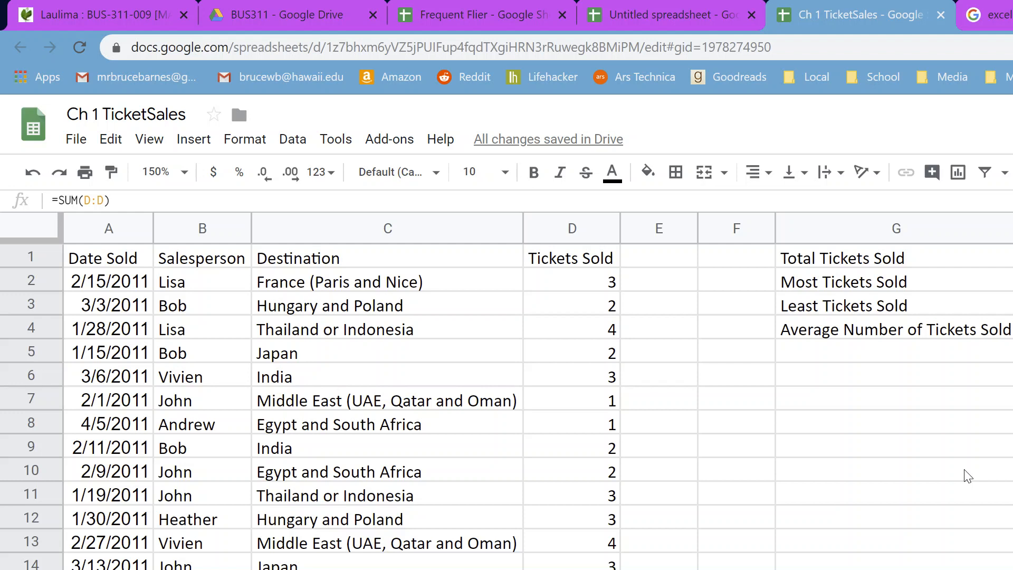
# Step: Calculate the least tickets sold in H3 with the MIN function over the Tickets Sold values
pyautogui.moveTo(1012, 329); pyautogui.dragTo(1012, 353)
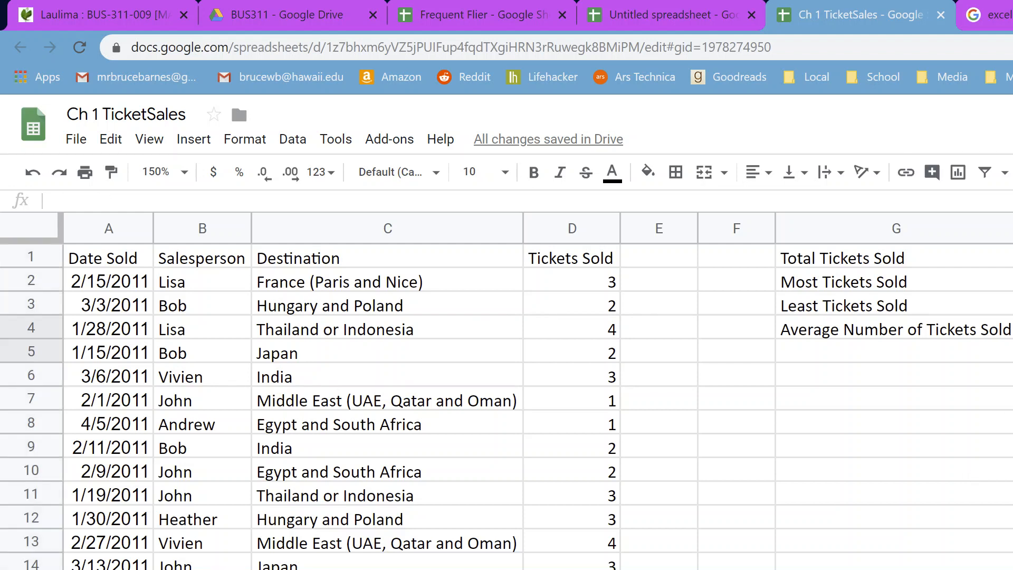
pyautogui.click(1012, 305)
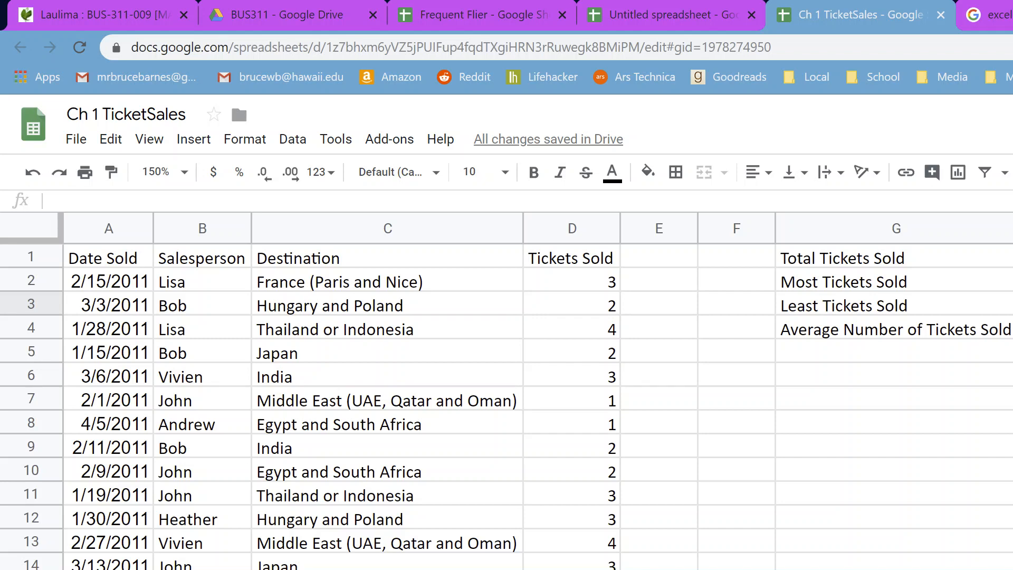
pyautogui.write('=MIN(')
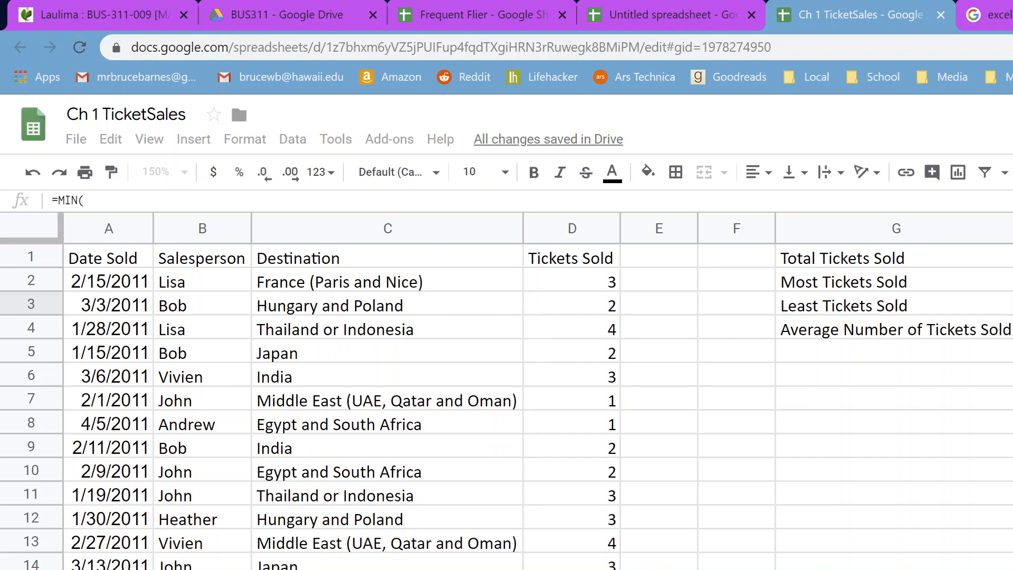
pyautogui.moveTo(613, 283); pyautogui.dragTo(600, 310)
pyautogui.write(')')
pyautogui.press('Return')
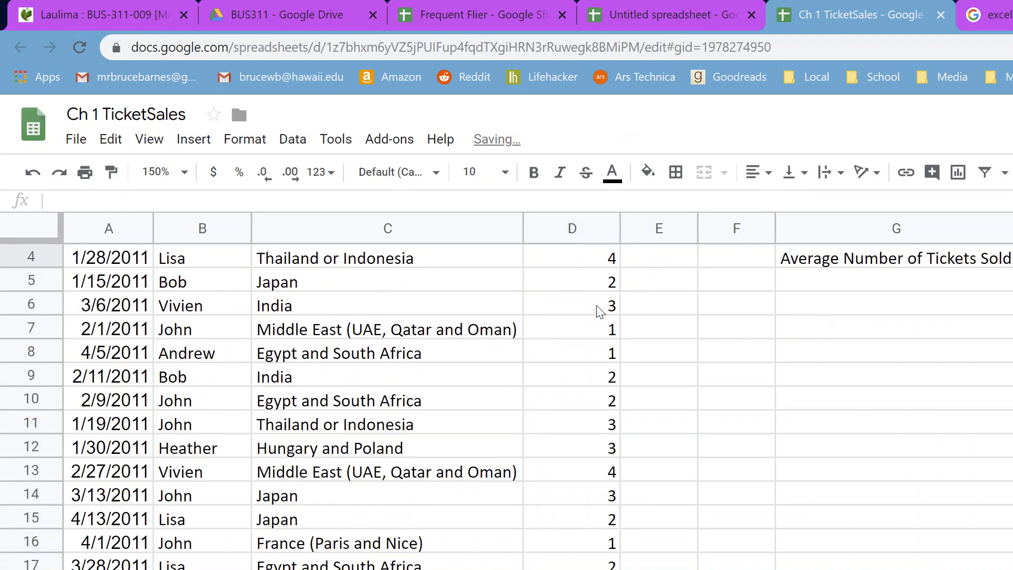
# Step: Calculate the average number of tickets sold in H4 with the formula =AVERAGE(D2:D36)
pyautogui.scroll(2, 1003, 264)
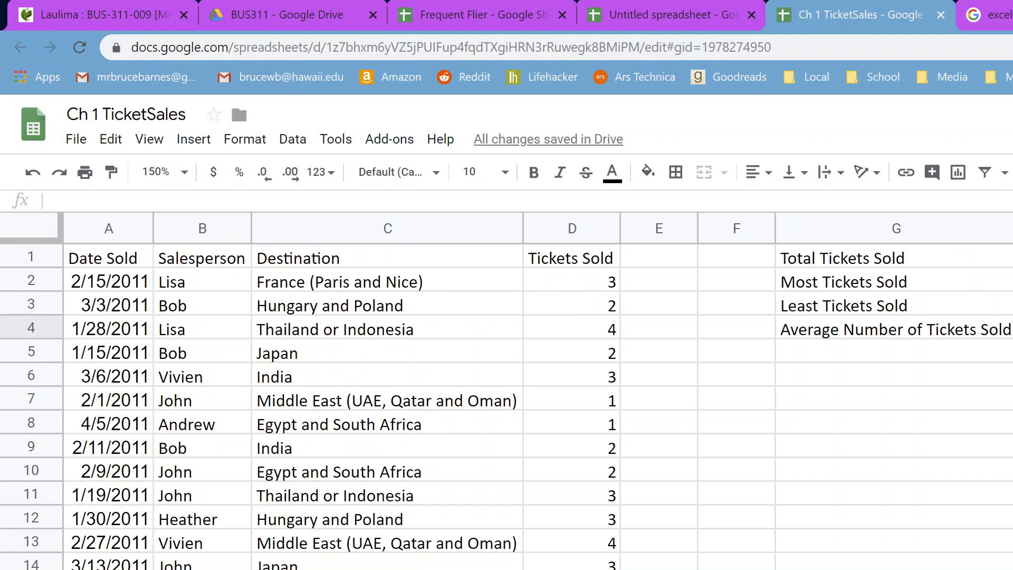
pyautogui.write('=')
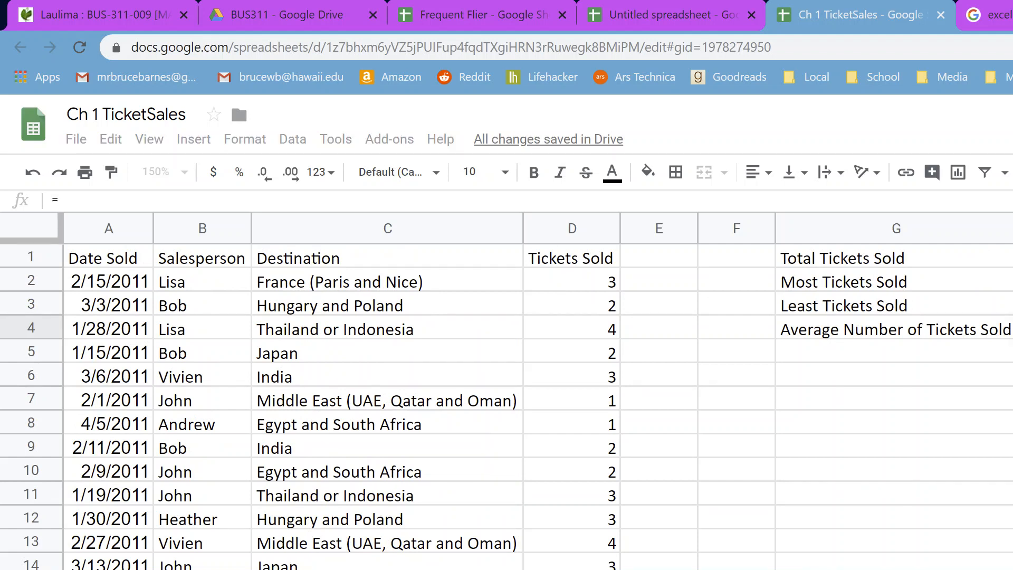
pyautogui.write('AVERAGE(')
pyautogui.moveTo(602, 281); pyautogui.dragTo(599, 328)
pyautogui.press('Return')
pyautogui.scroll(2, 913, 502)
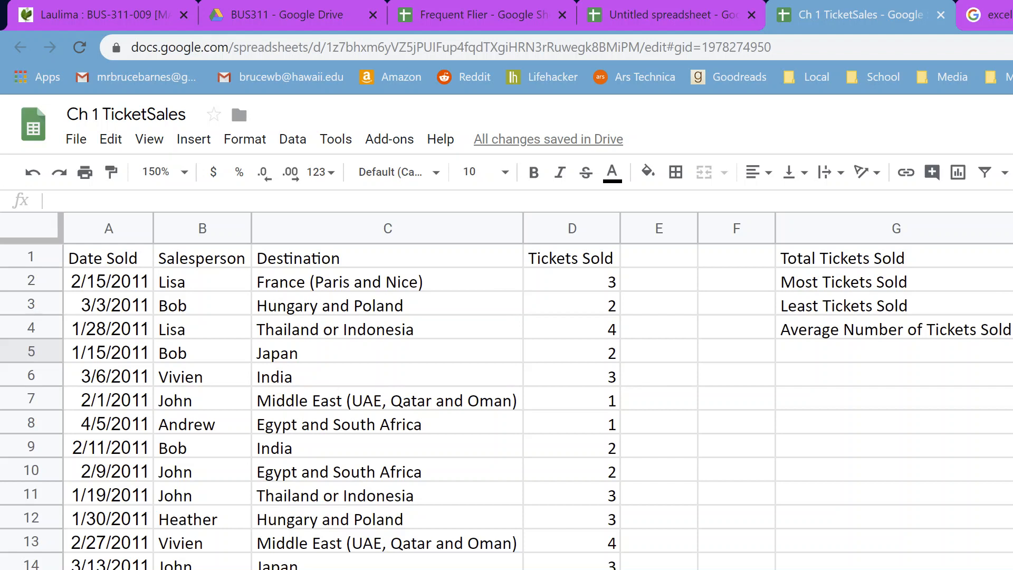
pyautogui.press('Up')
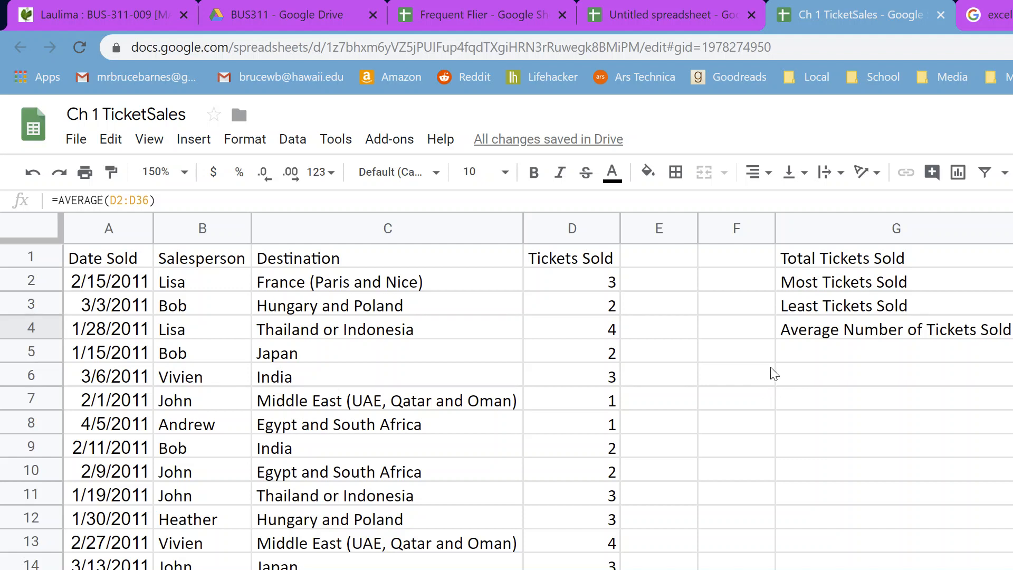
# Step: Create a filter on the ticket data in A1:D36, including the header row
pyautogui.click(247, 278)
pyautogui.moveTo(132, 257); pyautogui.dragTo(607, 491)
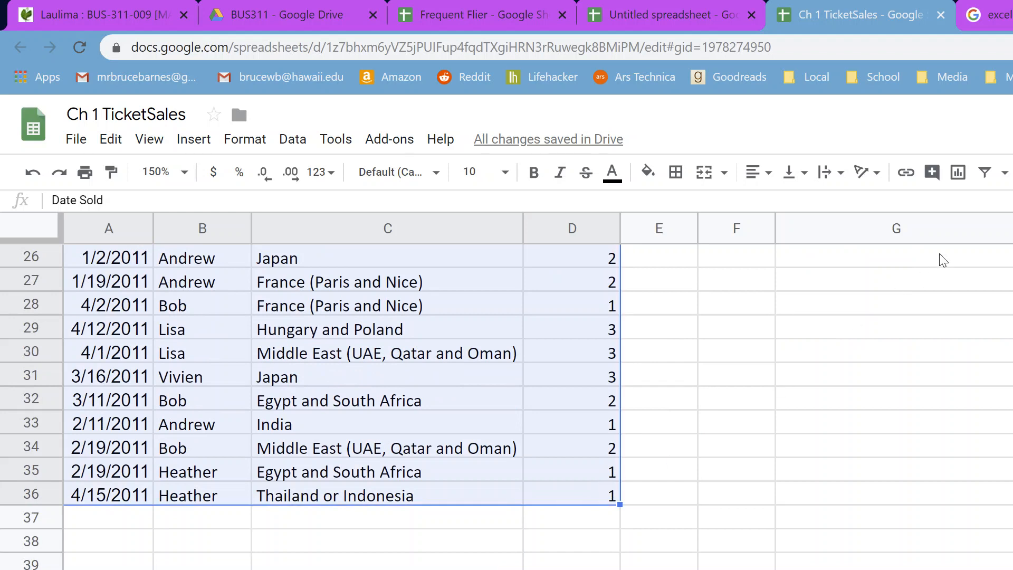
pyautogui.click(985, 179)
pyautogui.scroll(10, 844, 321)
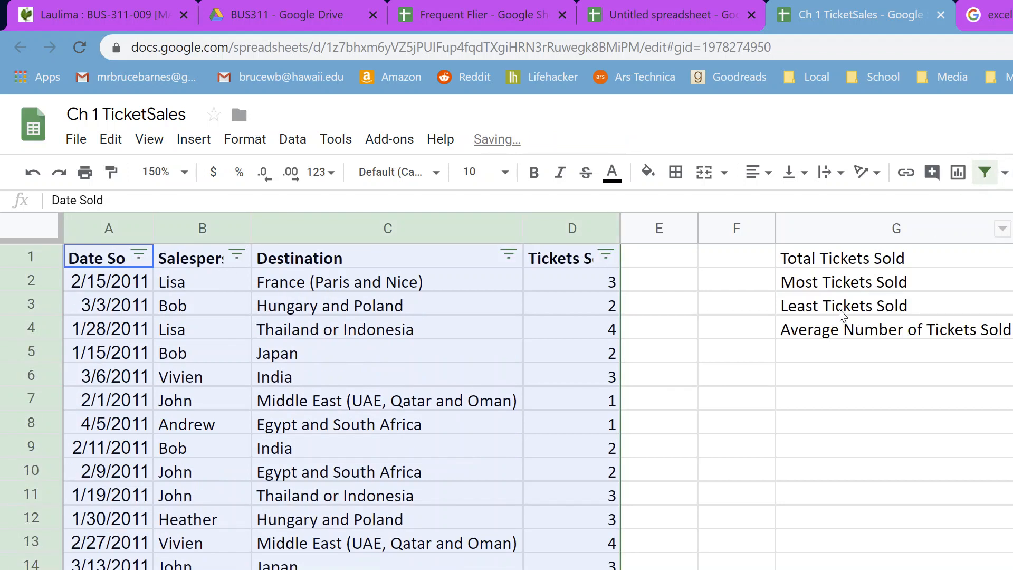
pyautogui.click(722, 314)
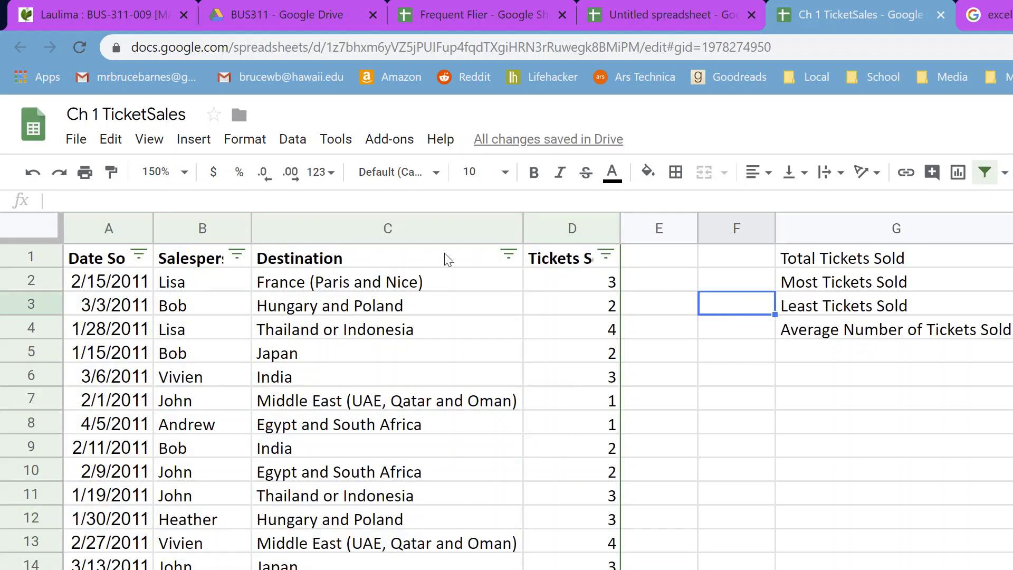
# Step: Filter the Salesperson column so that only the records of the salesperson in row 12 are shown
pyautogui.click(242, 252)
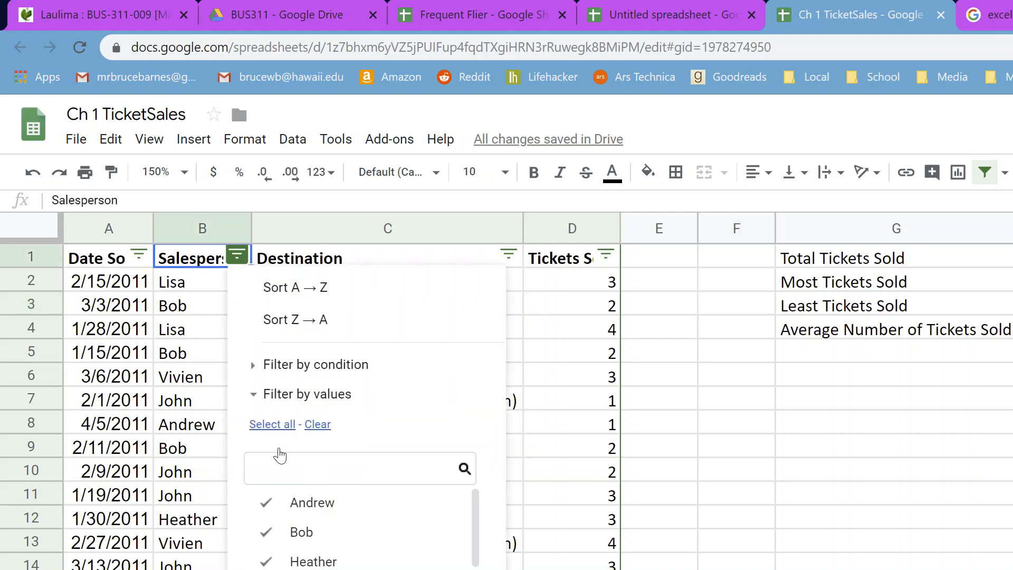
pyautogui.click(268, 507)
pyautogui.click(270, 534)
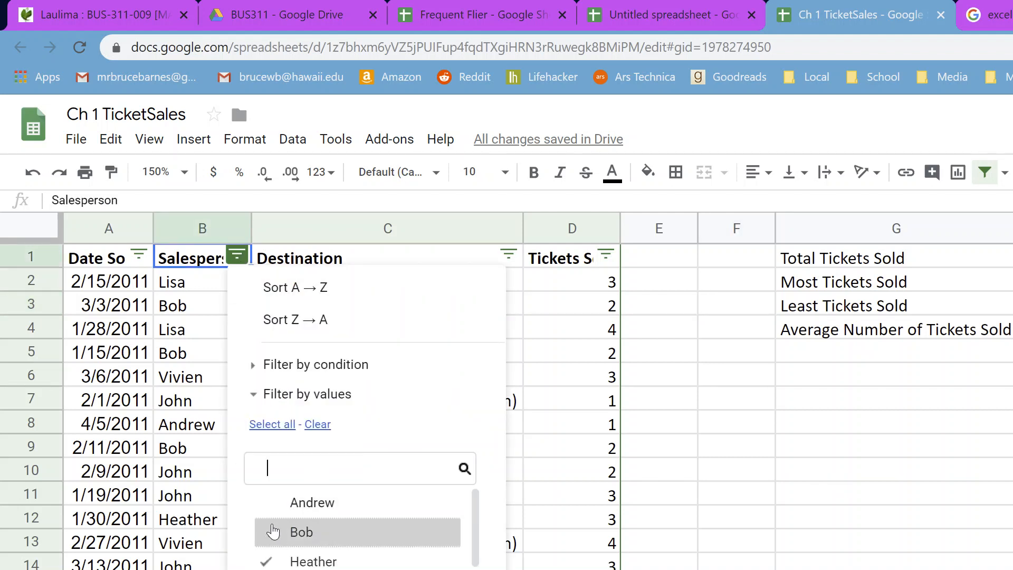
pyautogui.scroll(-1, 278, 537)
pyautogui.scroll(-1, 277, 538)
pyautogui.click(270, 534)
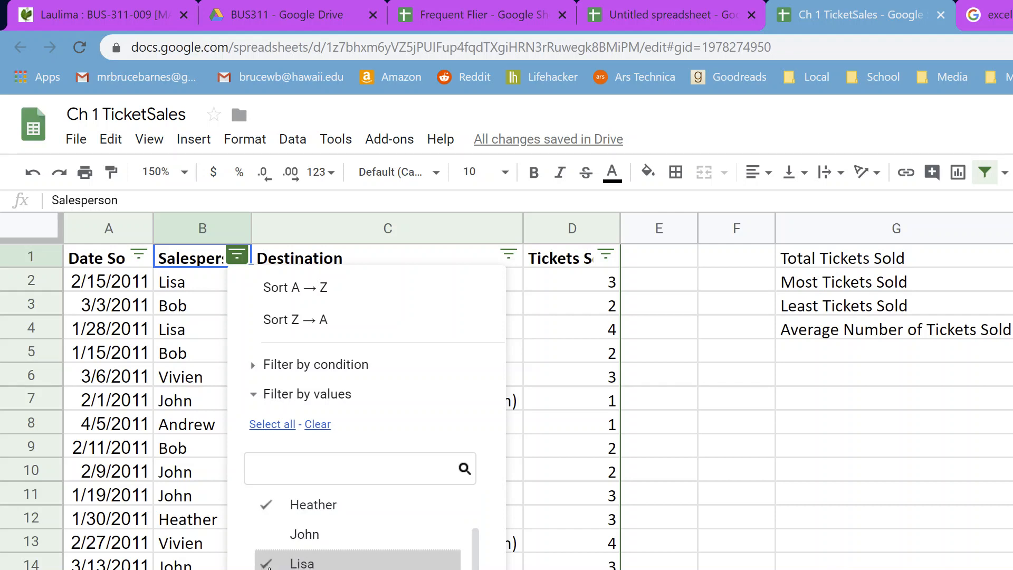
pyautogui.click(270, 560)
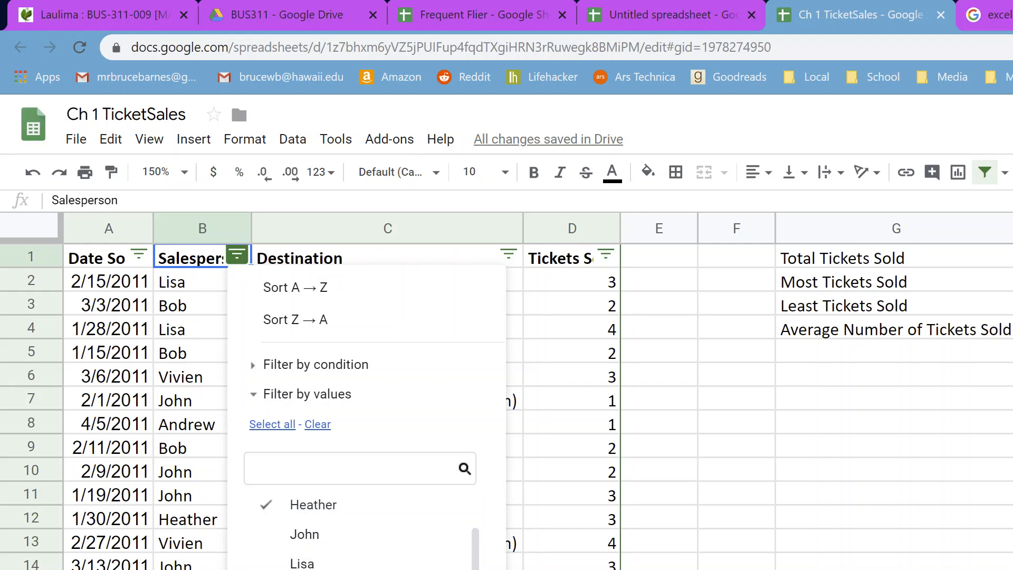
pyautogui.press('Return')
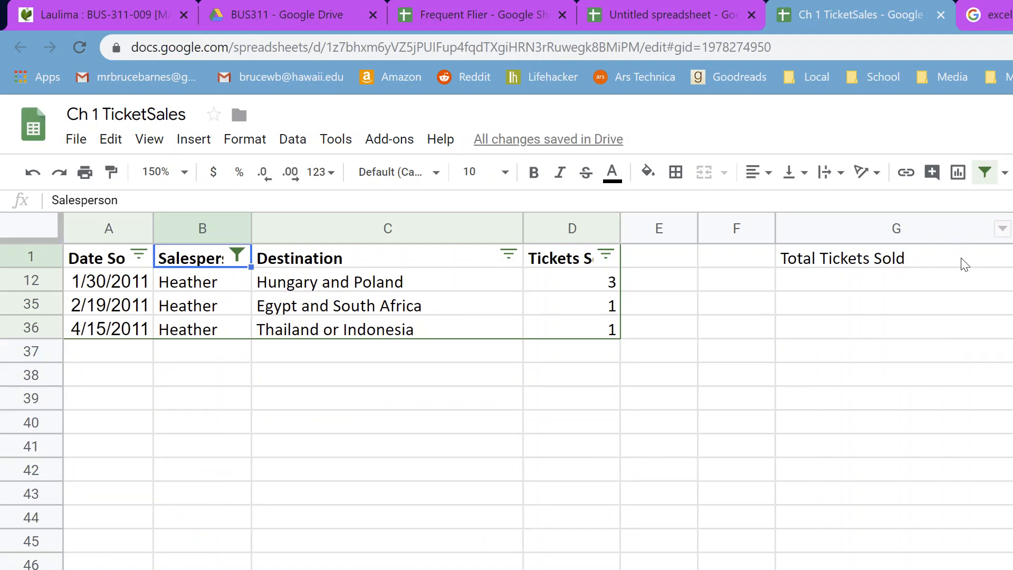
# Step: Reset the Salesperson filter by selecting all of its values and applying it
pyautogui.click(890, 386)
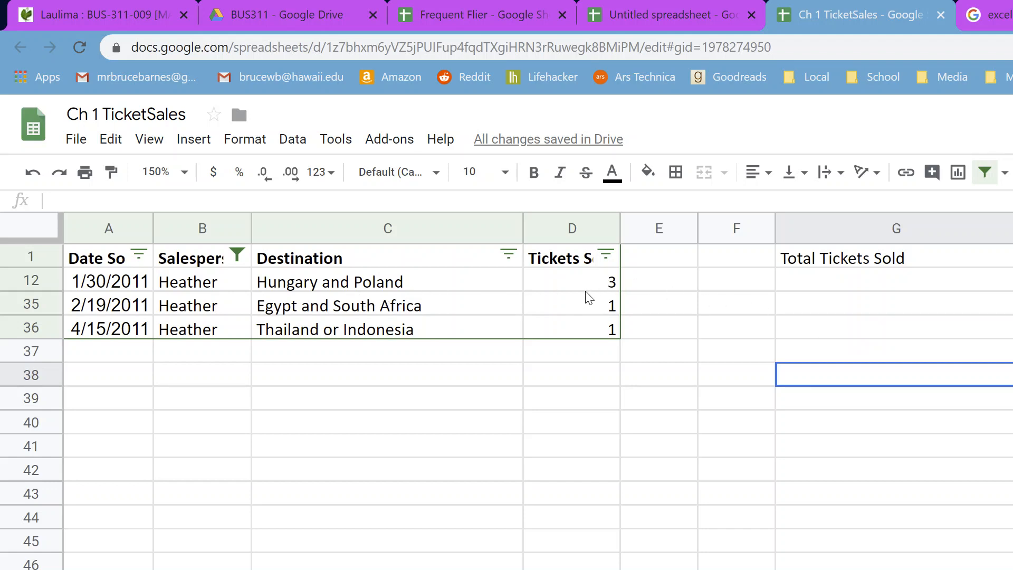
pyautogui.click(237, 255)
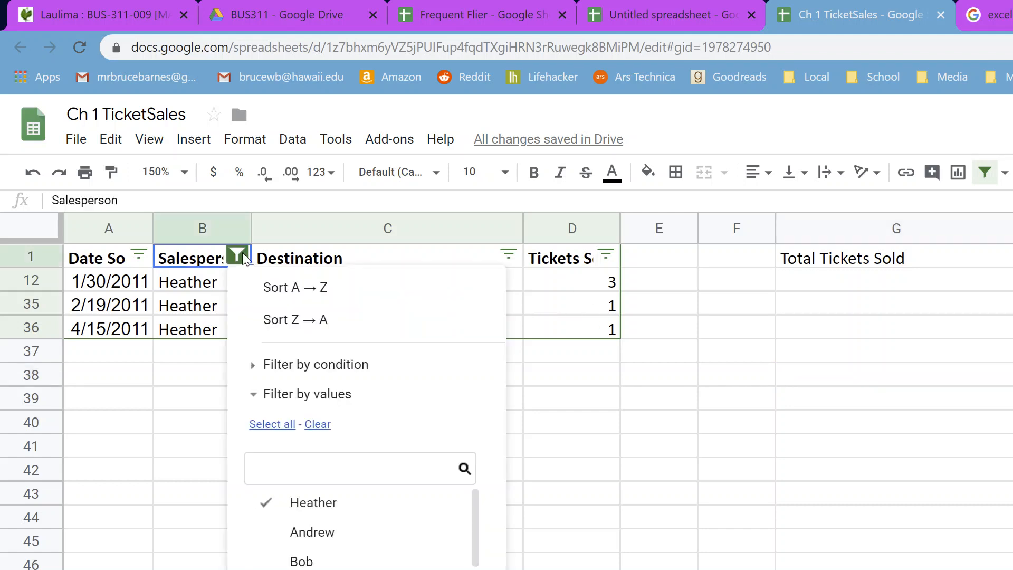
pyautogui.click(314, 426)
pyautogui.click(272, 424)
pyautogui.click(446, 569)
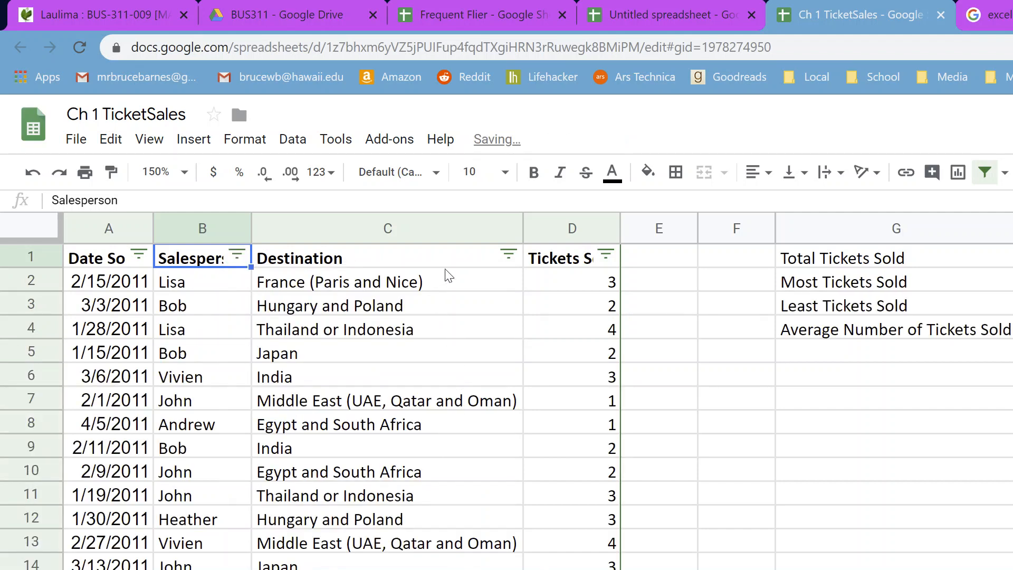
# Step: Filter the Destination column to show only Middle East (UAE, Qatar and Oman)
pyautogui.click(509, 255)
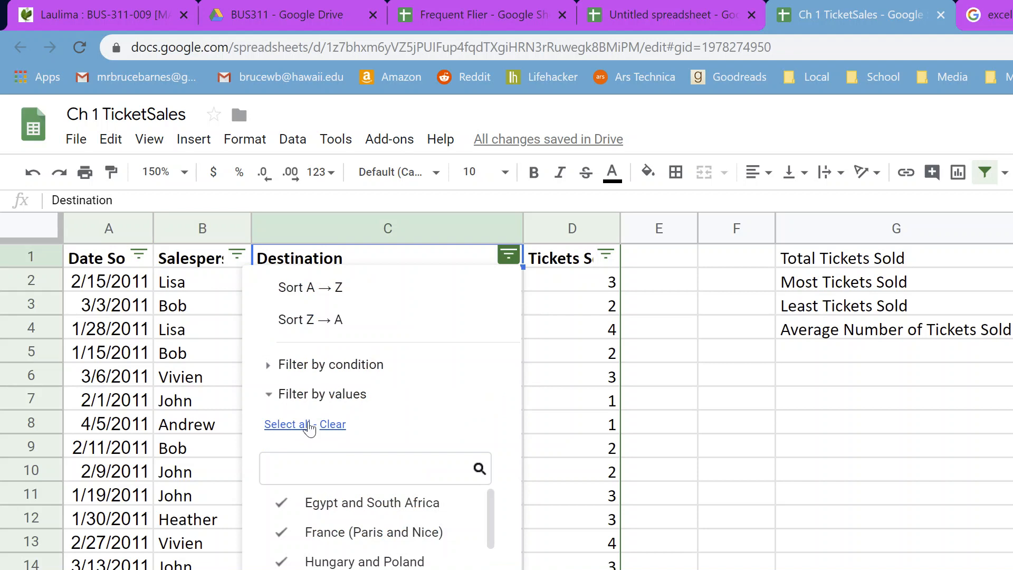
pyautogui.click(332, 425)
pyautogui.scroll(-2, 359, 555)
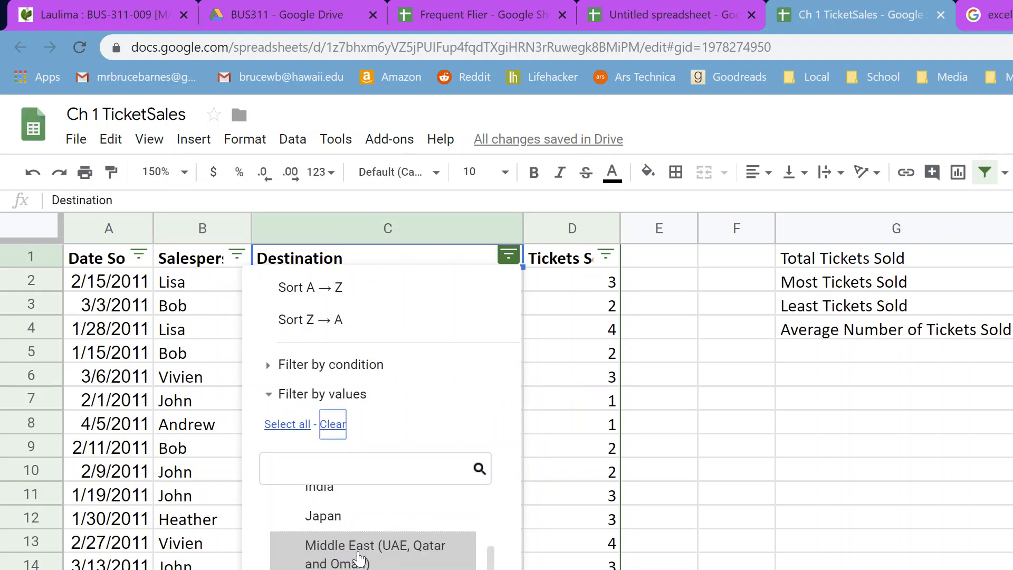
pyautogui.click(359, 557)
pyautogui.click(478, 569)
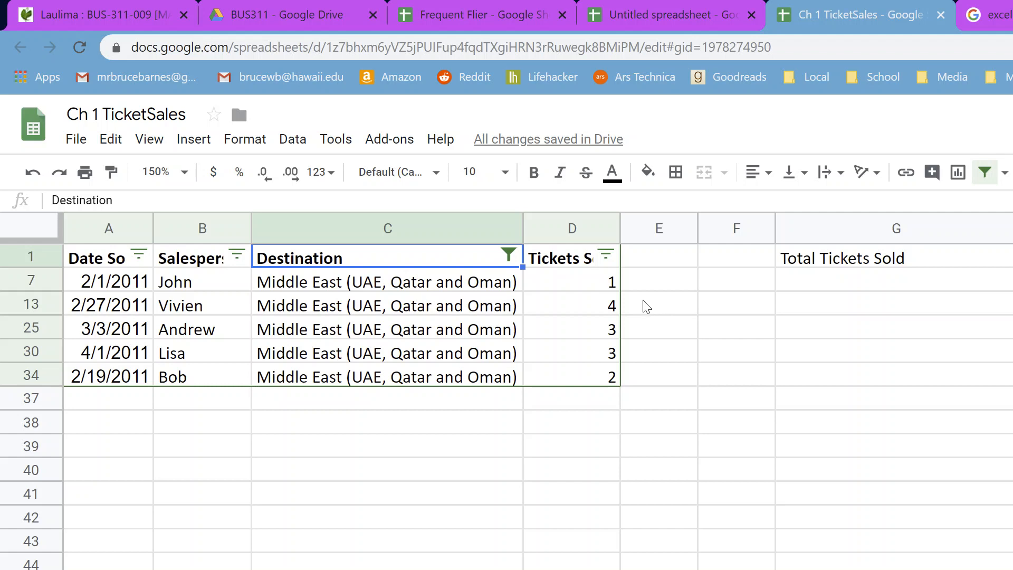
# Step: Reset the Destination filter by selecting all destinations and applying it
pyautogui.click(509, 256)
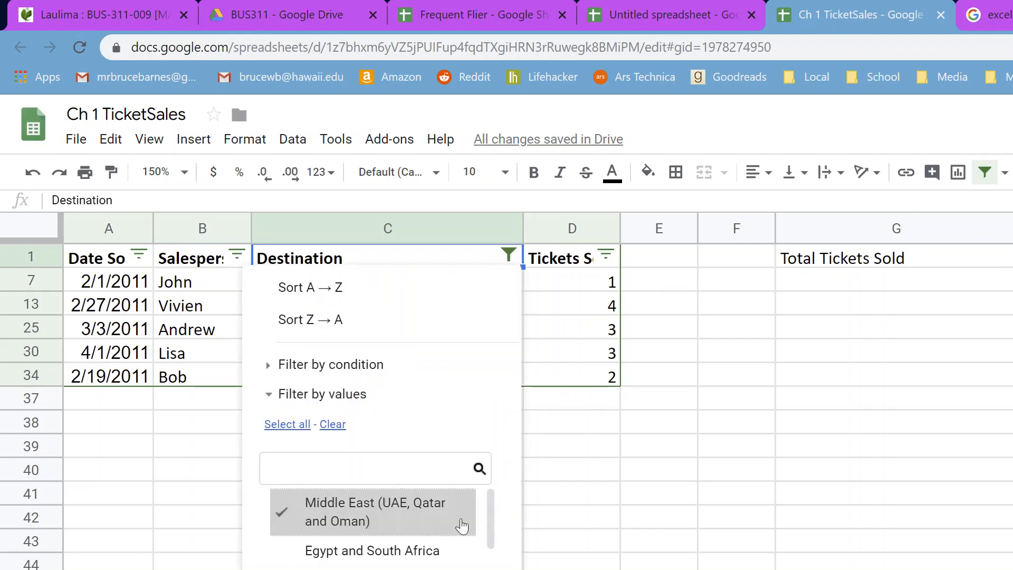
pyautogui.click(333, 423)
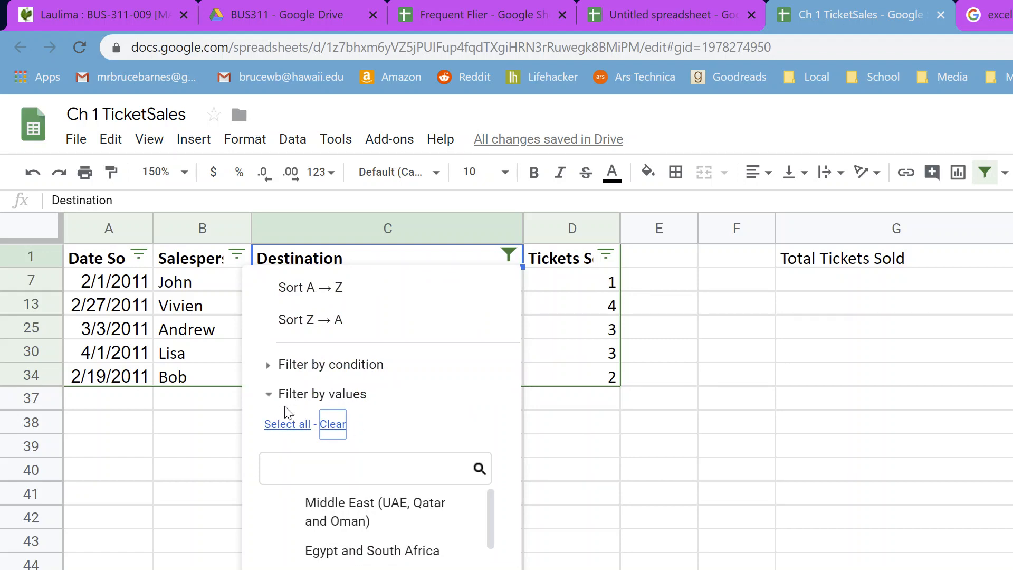
pyautogui.click(287, 424)
pyautogui.click(483, 569)
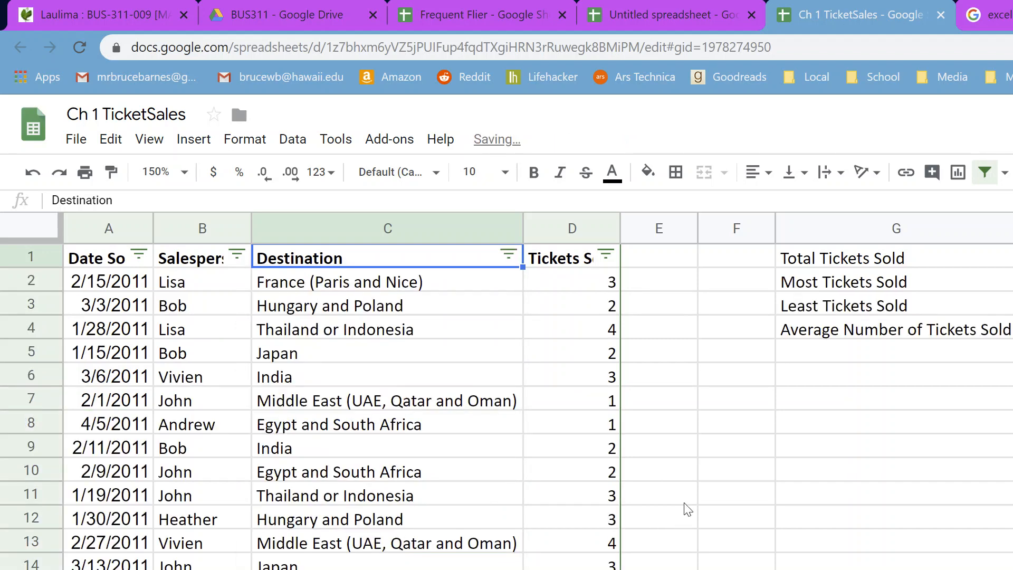
# Step: Select the ticket data in A1:D36 and remove its filter, toggling the filter on and off once more
pyautogui.moveTo(728, 437); pyautogui.dragTo(712, 426)
pyautogui.moveTo(145, 262); pyautogui.dragTo(593, 296)
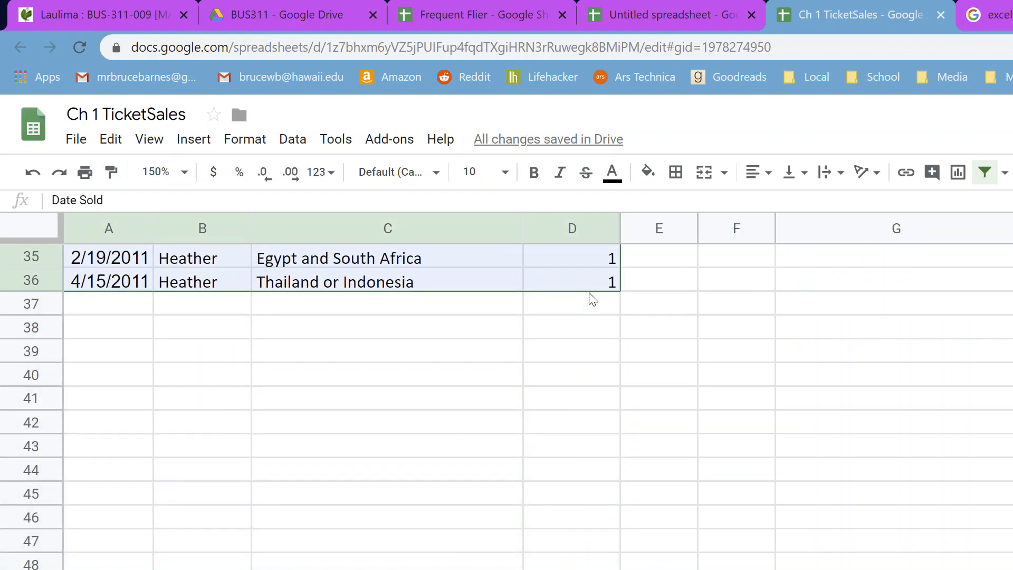
pyautogui.scroll(8, 738, 381)
pyautogui.scroll(4, 737, 380)
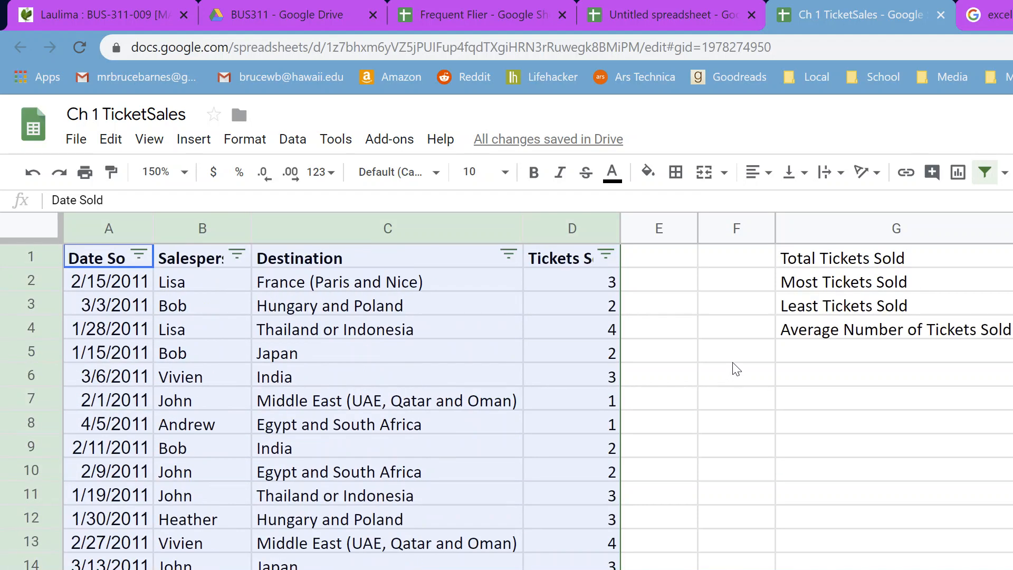
pyautogui.click(1005, 178)
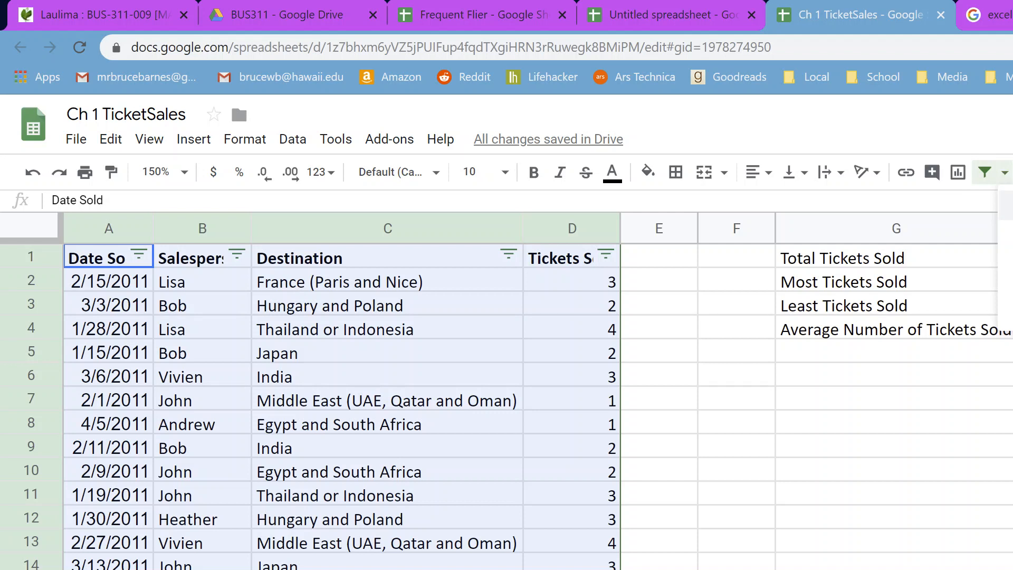
pyautogui.click(987, 178)
pyautogui.click(987, 178)
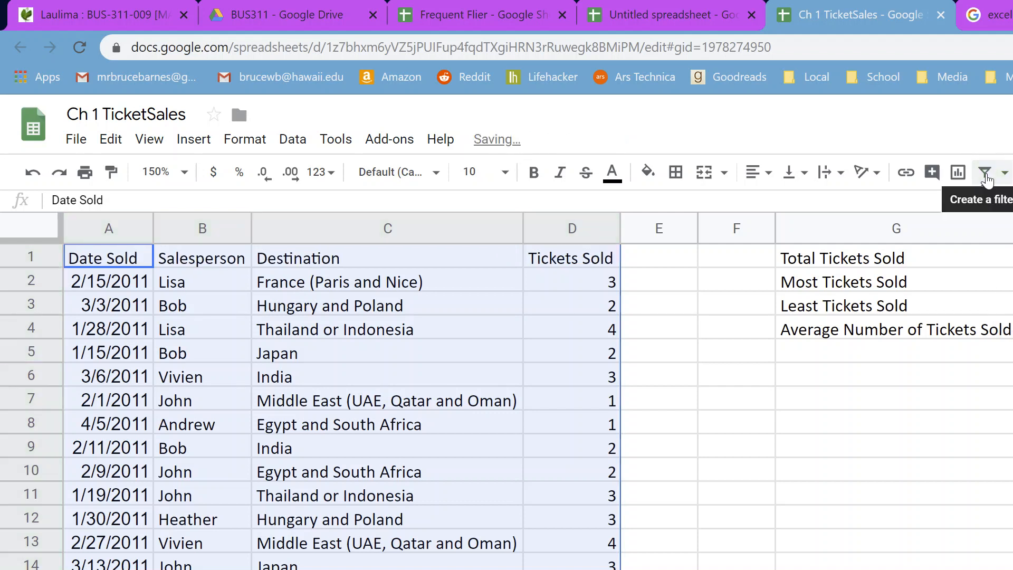
pyautogui.click(986, 178)
pyautogui.click(986, 177)
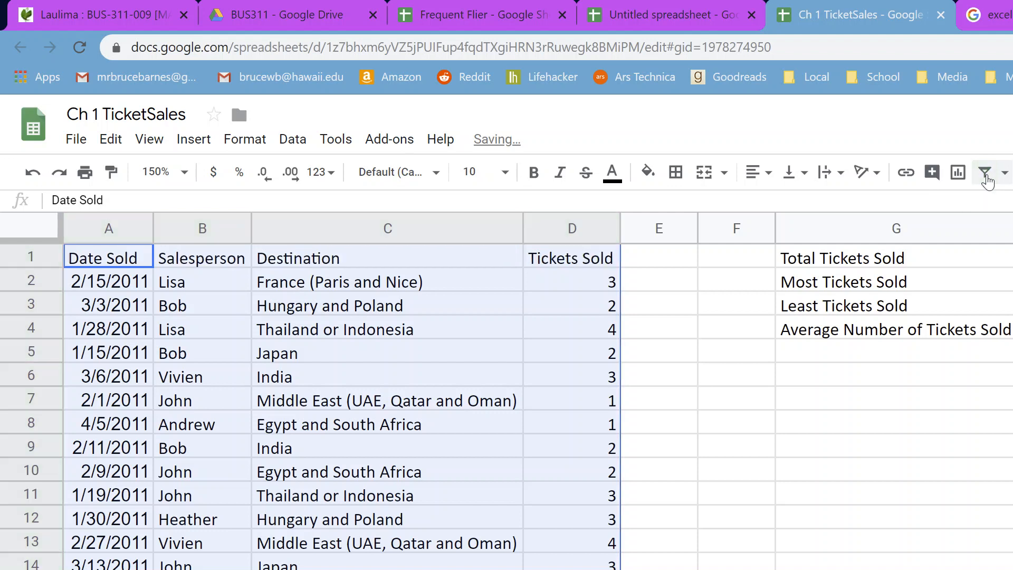
# Step: Toggle the filter for the ticket data in A1:D36 and leave it turned on
pyautogui.click(987, 178)
pyautogui.click(986, 178)
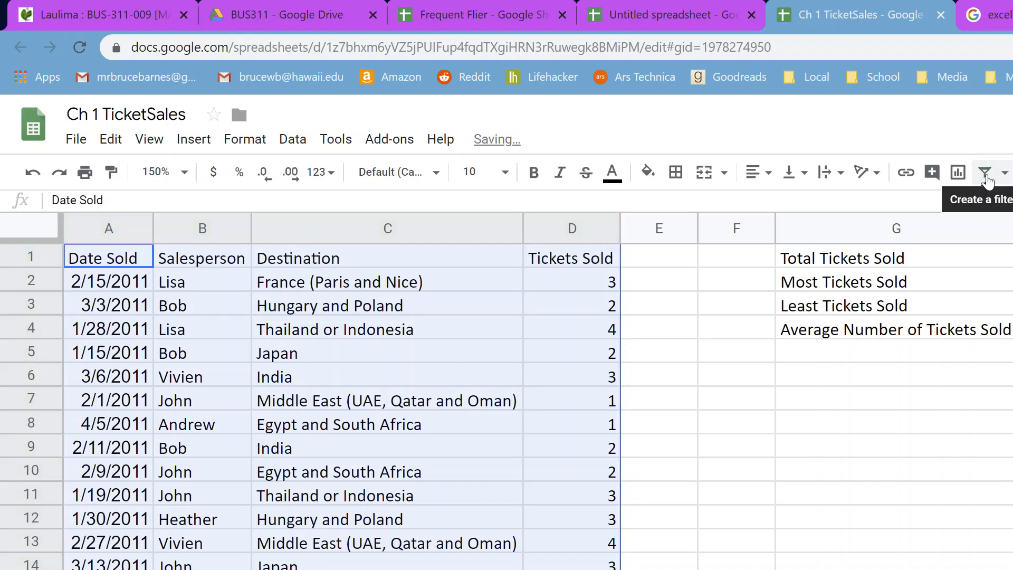
pyautogui.click(986, 178)
pyautogui.click(987, 178)
pyautogui.click(986, 178)
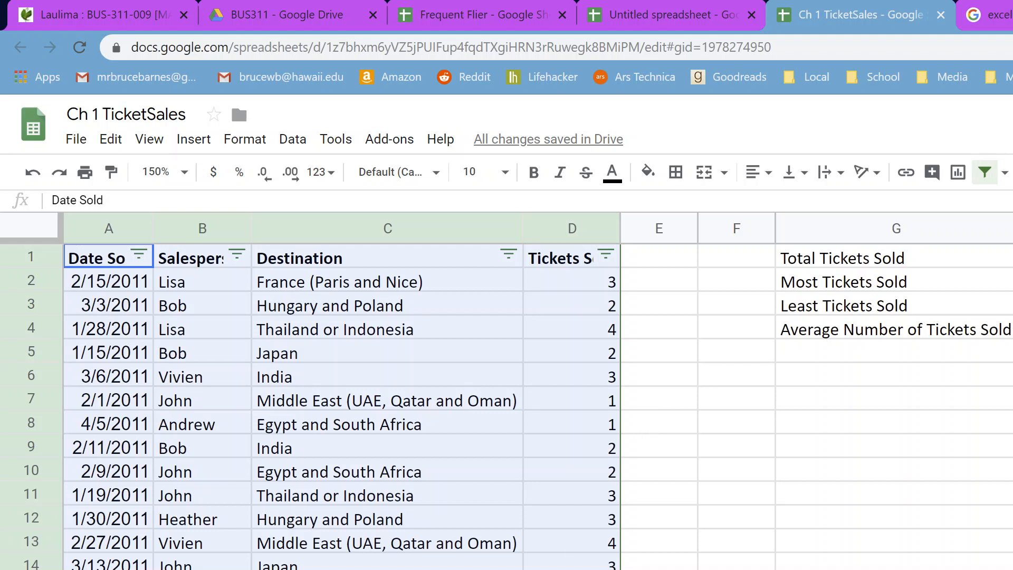
# Step: Switch to the PowerPoint slides to check the next hands-on activity, and return to the Ch 1 TicketSales sheet
pyautogui.hotkey('alt', 'Tab')
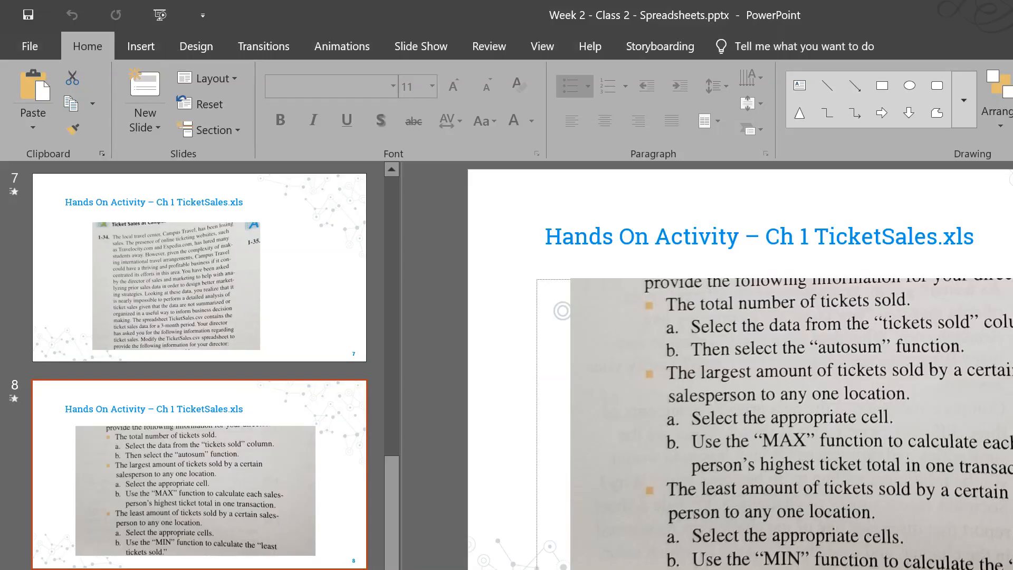
pyautogui.scroll(-1, 571, 482)
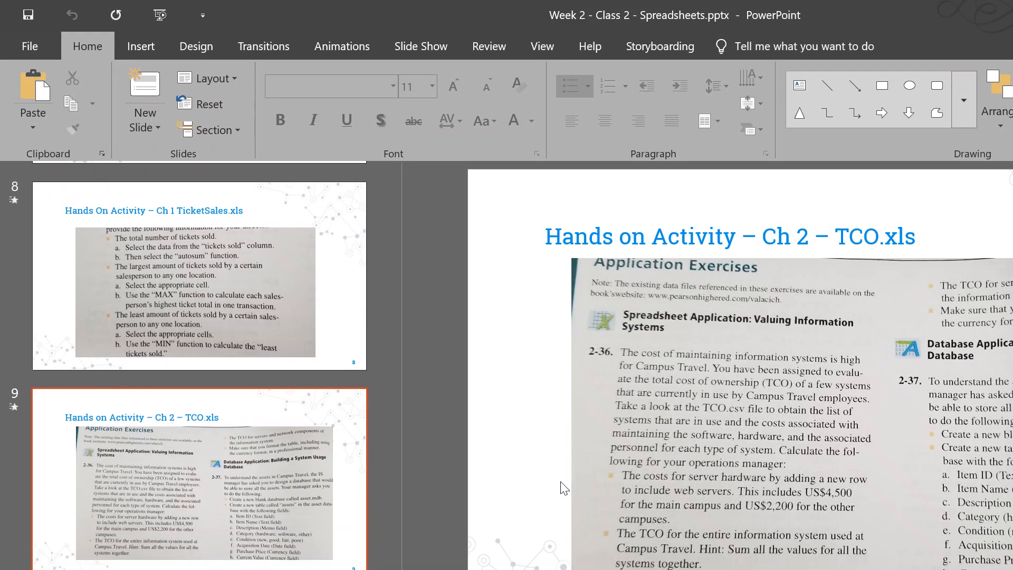
pyautogui.scroll(1, 571, 481)
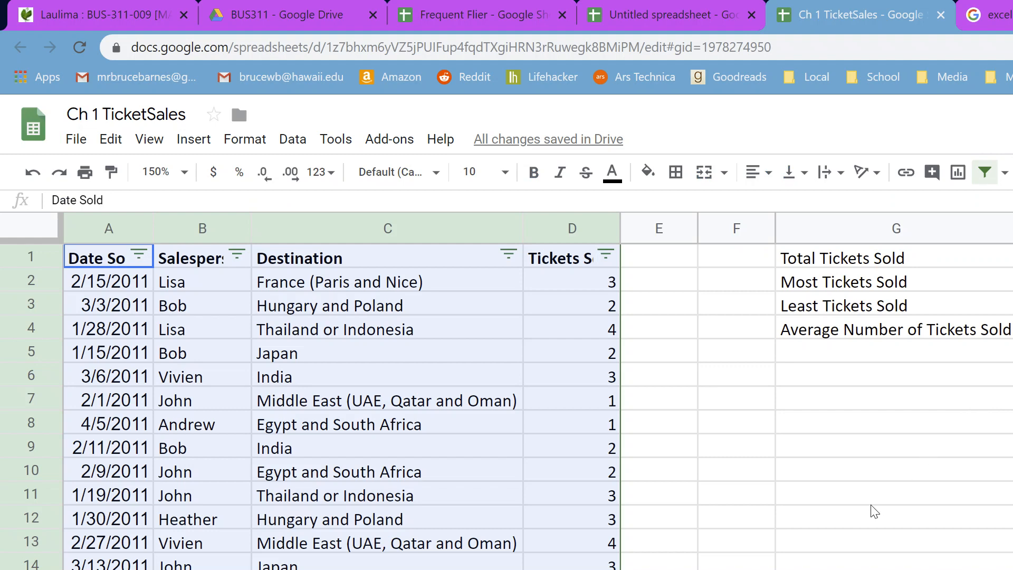
pyautogui.click(907, 483)
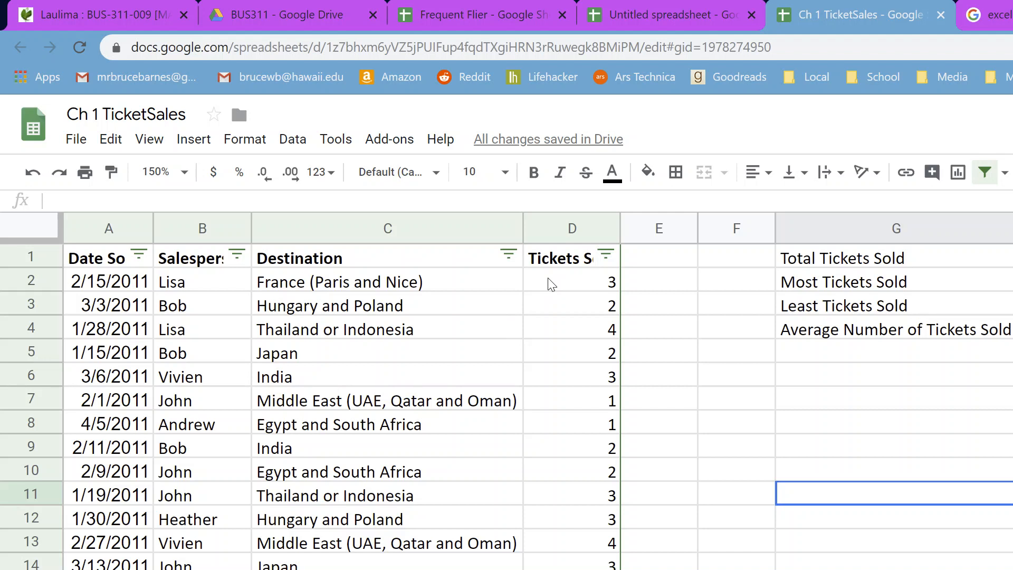
# Step: Add a conditional formatting rule with a light green fill to the whole Tickets Sold column and look through the rows
pyautogui.click(569, 236)
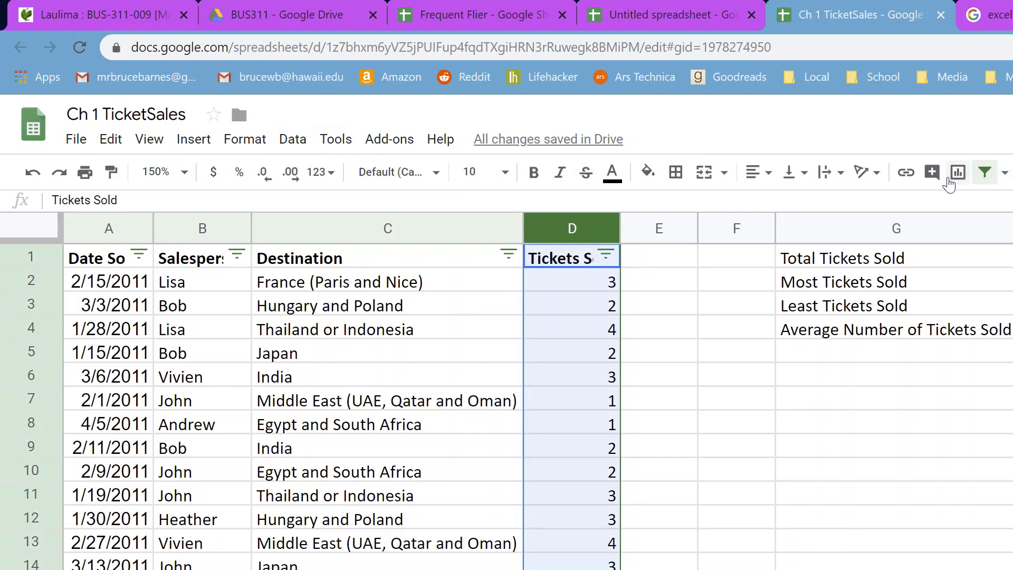
pyautogui.click(332, 140)
pyautogui.moveTo(295, 141)
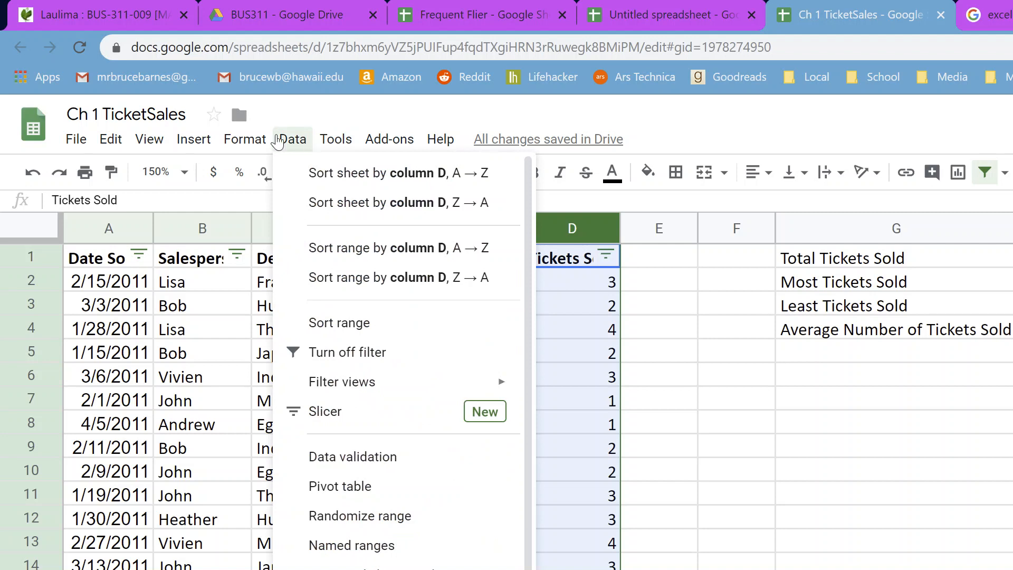
pyautogui.moveTo(261, 142)
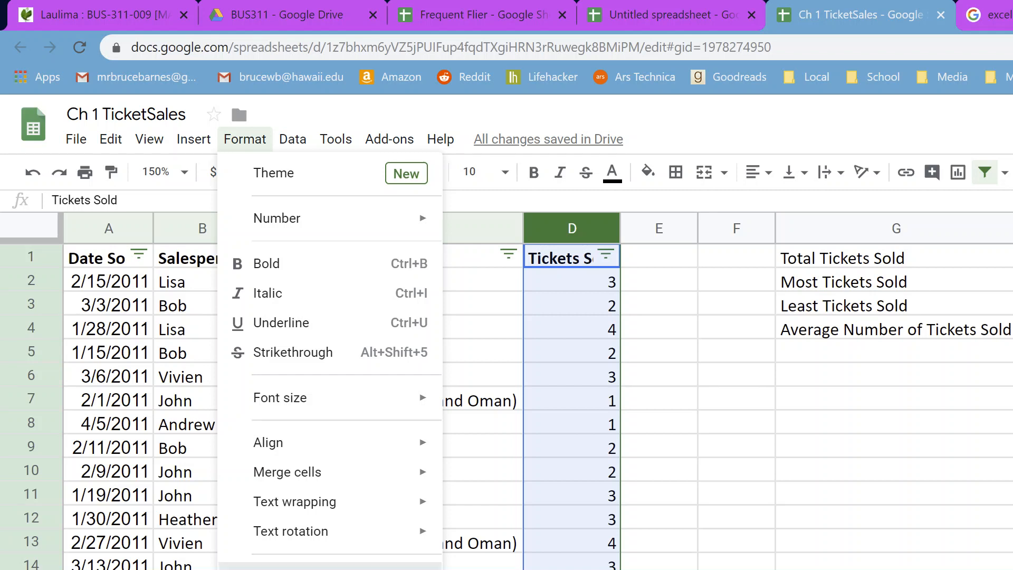
pyautogui.click(317, 568)
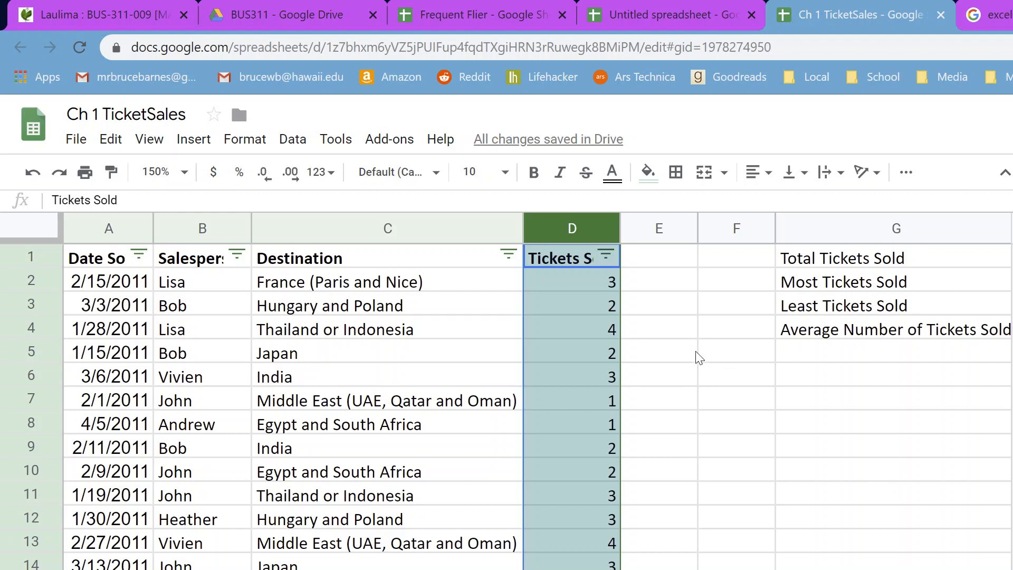
pyautogui.click(235, 141)
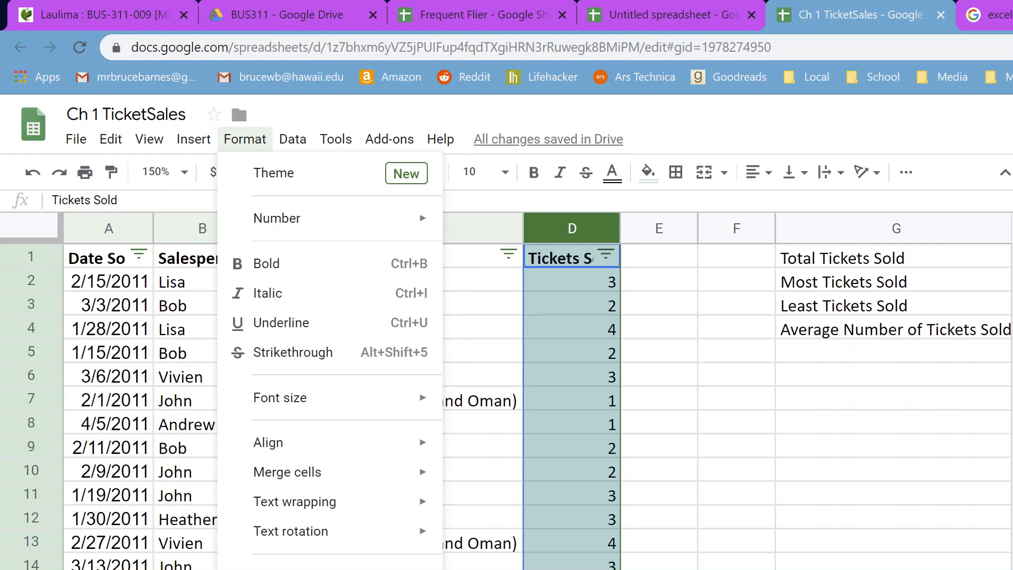
pyautogui.press('Escape')
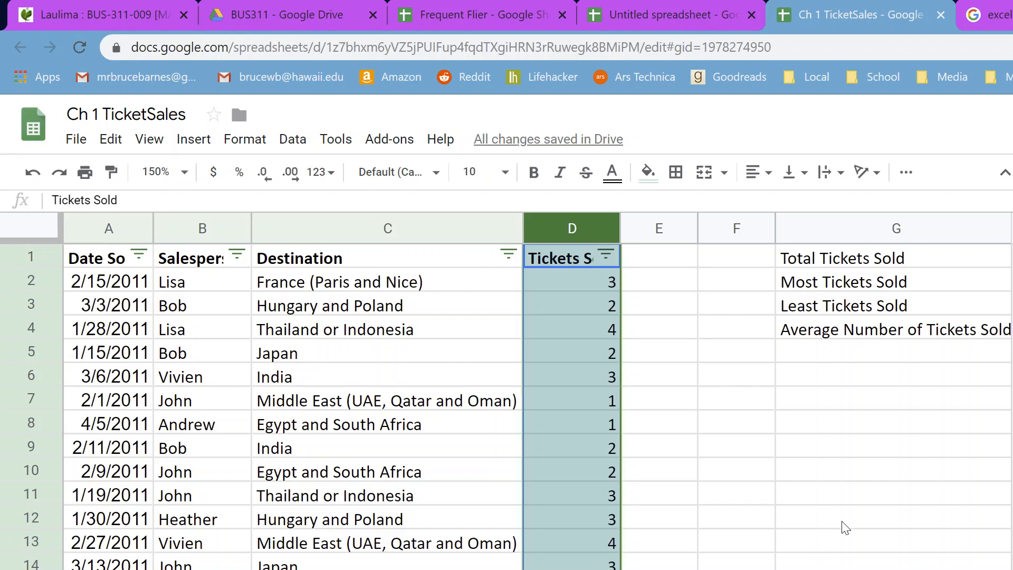
pyautogui.click(843, 454)
pyautogui.click(827, 469)
pyautogui.scroll(-8, 765, 467)
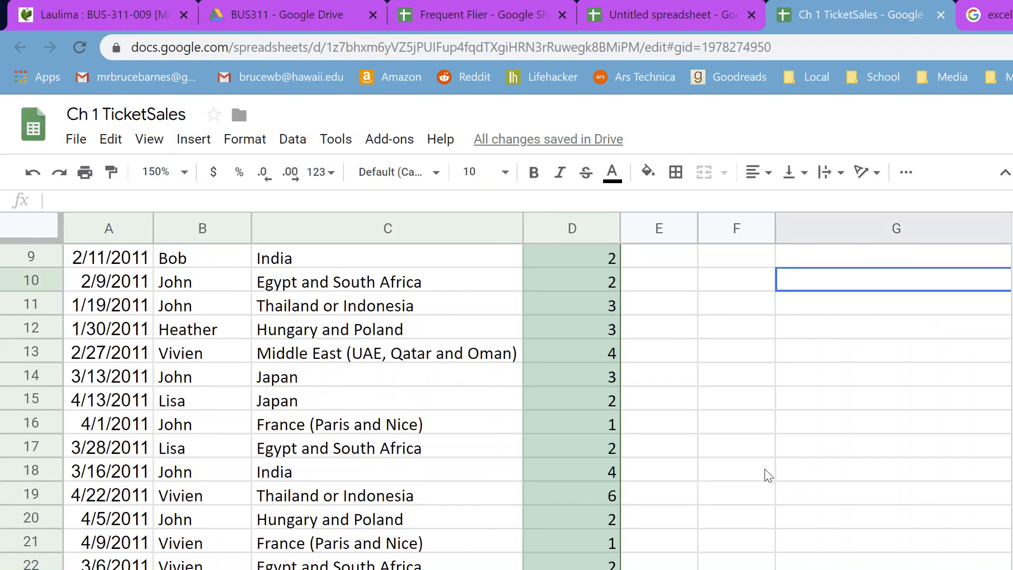
pyautogui.scroll(8, 768, 467)
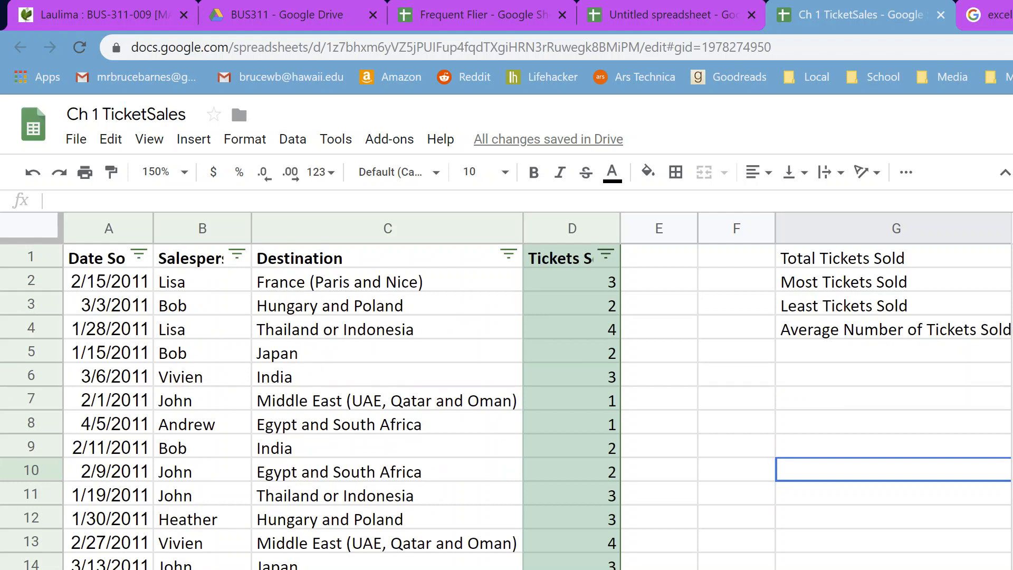
# Step: Change the Tickets Sold column's conditional formatting to shade only the cells with a value of 1 light red, and review the rows
pyautogui.click(575, 228)
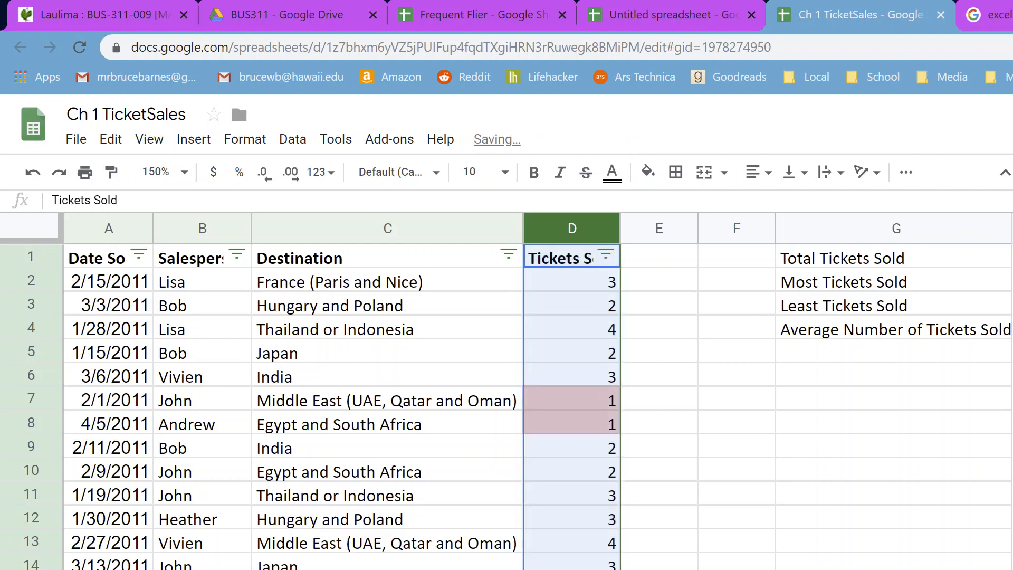
pyautogui.click(895, 403)
pyautogui.scroll(-3, 774, 359)
pyautogui.scroll(-5, 773, 351)
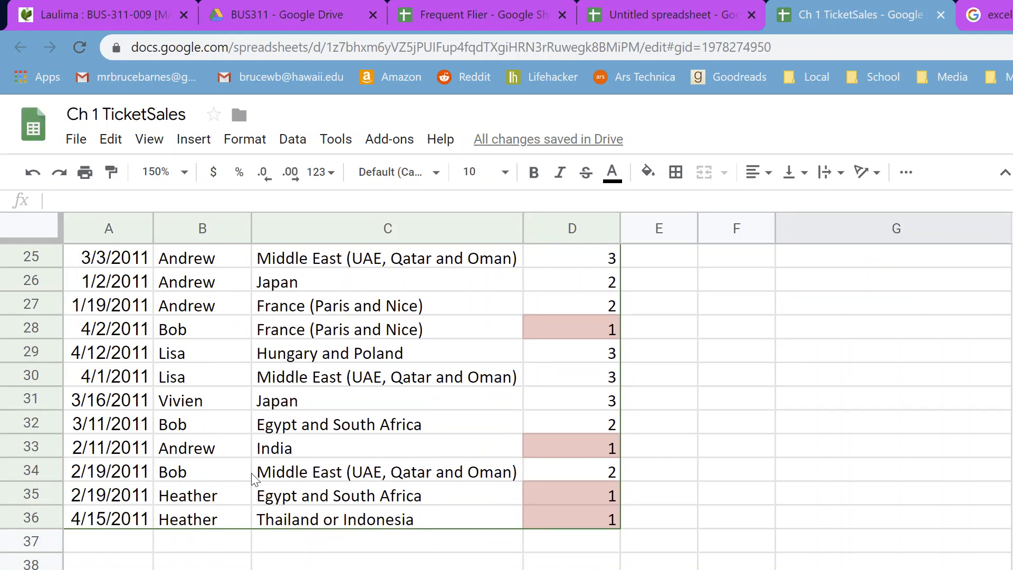
pyautogui.scroll(3, 252, 391)
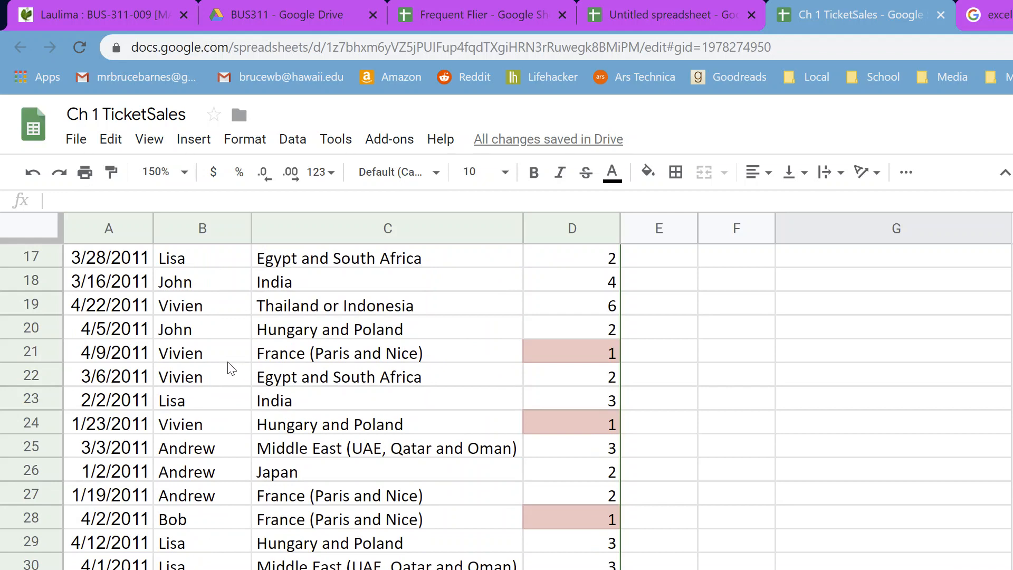
pyautogui.scroll(3, 227, 369)
pyautogui.scroll(2, 221, 436)
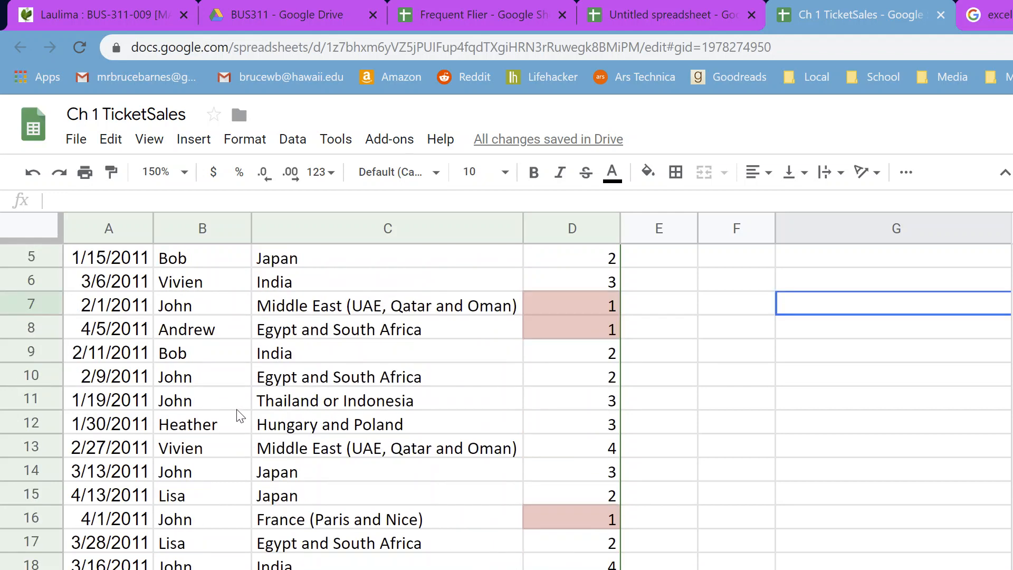
pyautogui.scroll(2, 227, 355)
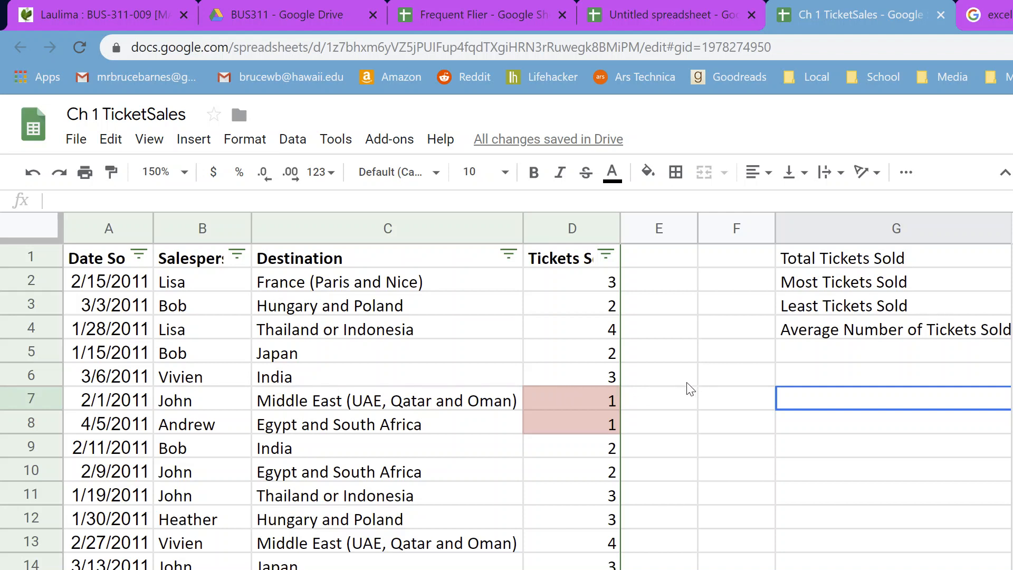
pyautogui.click(751, 398)
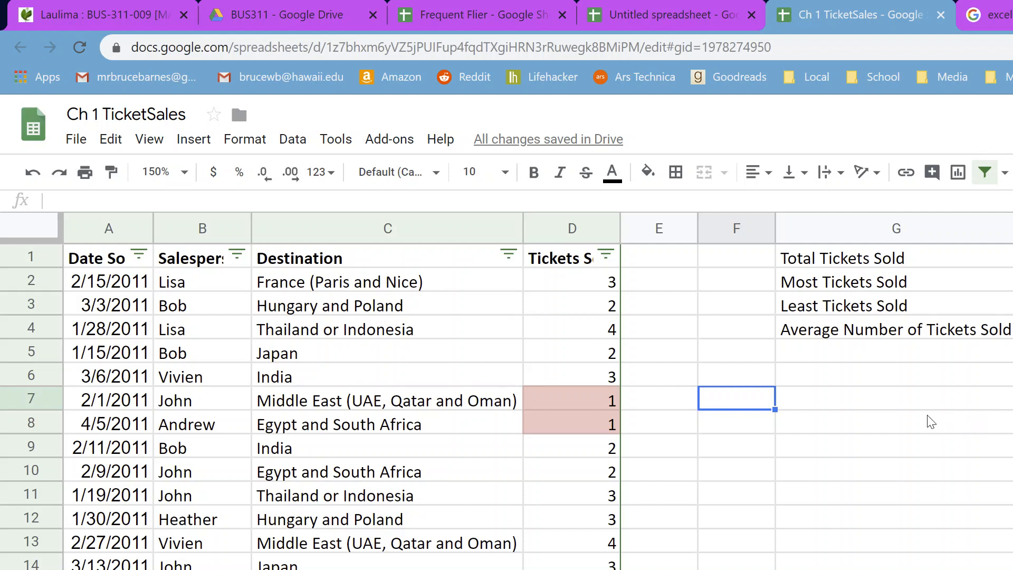
# Step: Sort the ticket data by Salesperson from A to Z and look over the grouped rows
pyautogui.click(237, 256)
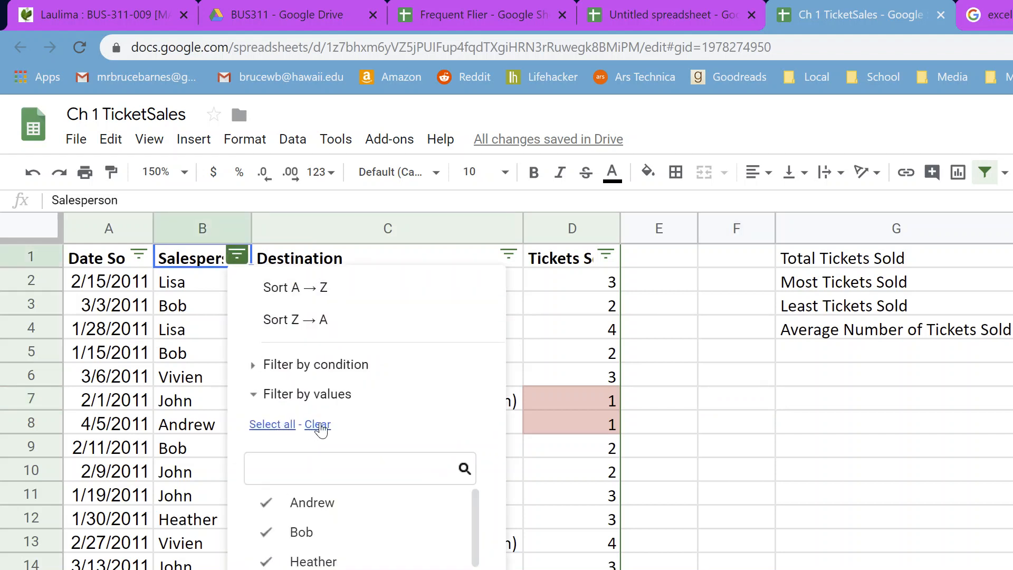
pyautogui.click(312, 294)
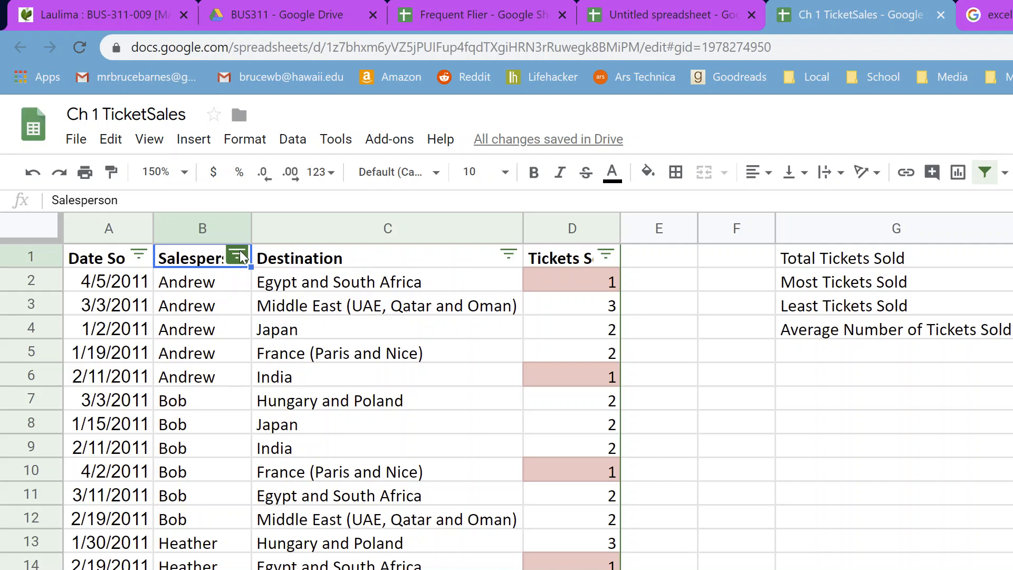
pyautogui.click(240, 257)
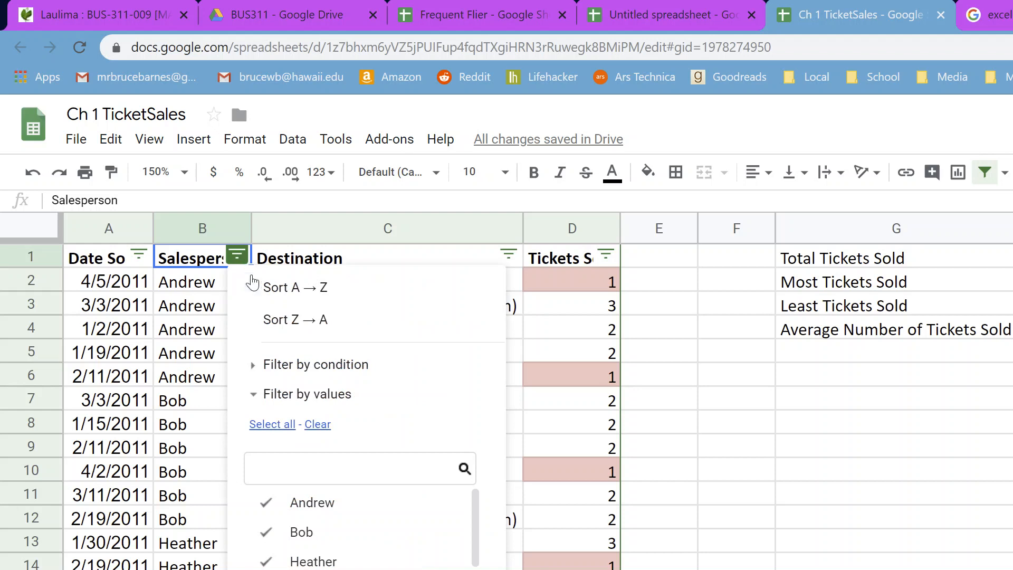
pyautogui.click(253, 286)
pyautogui.click(234, 257)
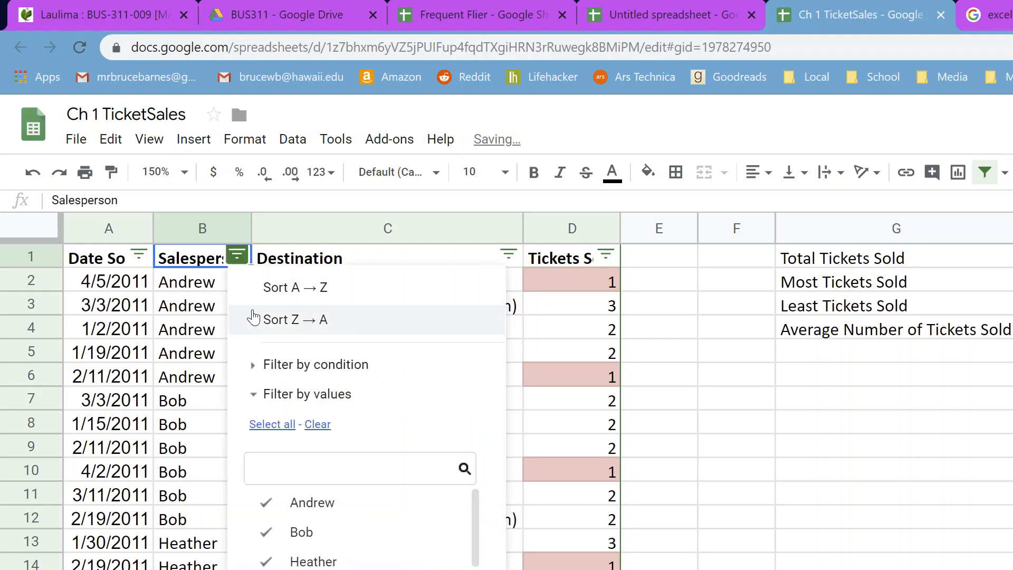
pyautogui.click(217, 322)
pyautogui.moveTo(217, 283); pyautogui.dragTo(226, 355)
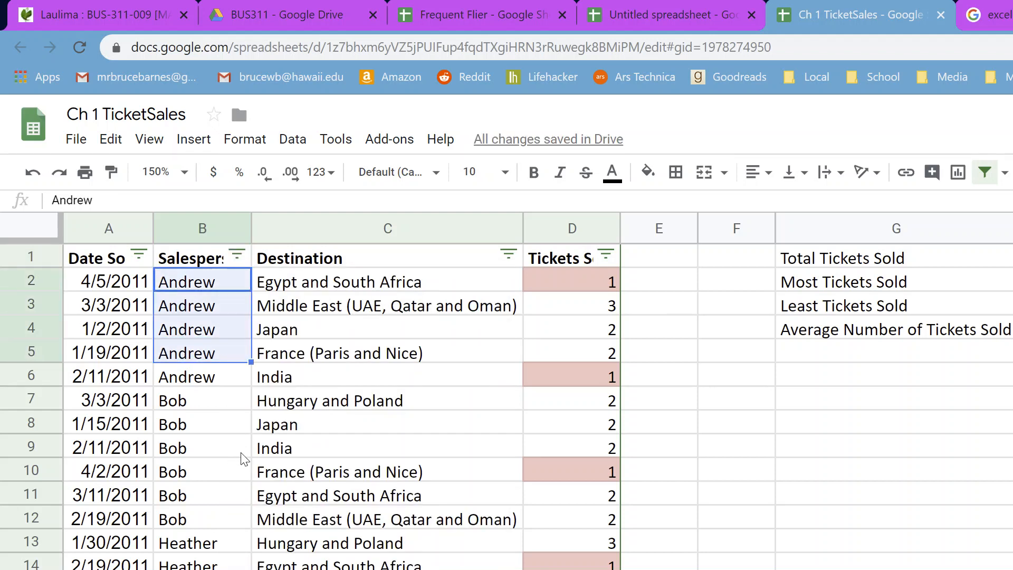
pyautogui.scroll(-10, 242, 457)
pyautogui.scroll(10, 235, 523)
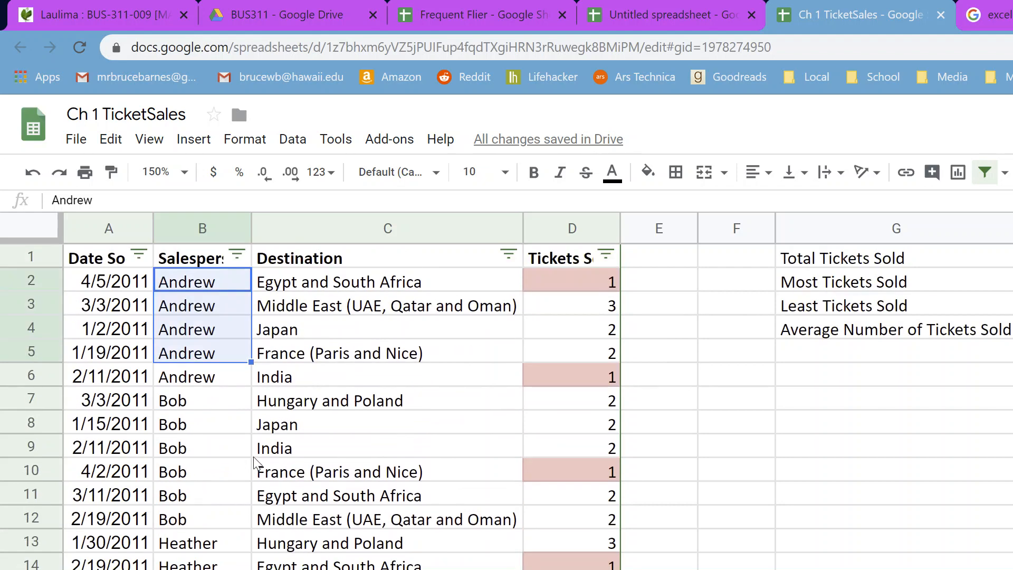
# Step: Sort the ticket data by Salesperson from Z to A, and switch it back to A to Z
pyautogui.click(237, 257)
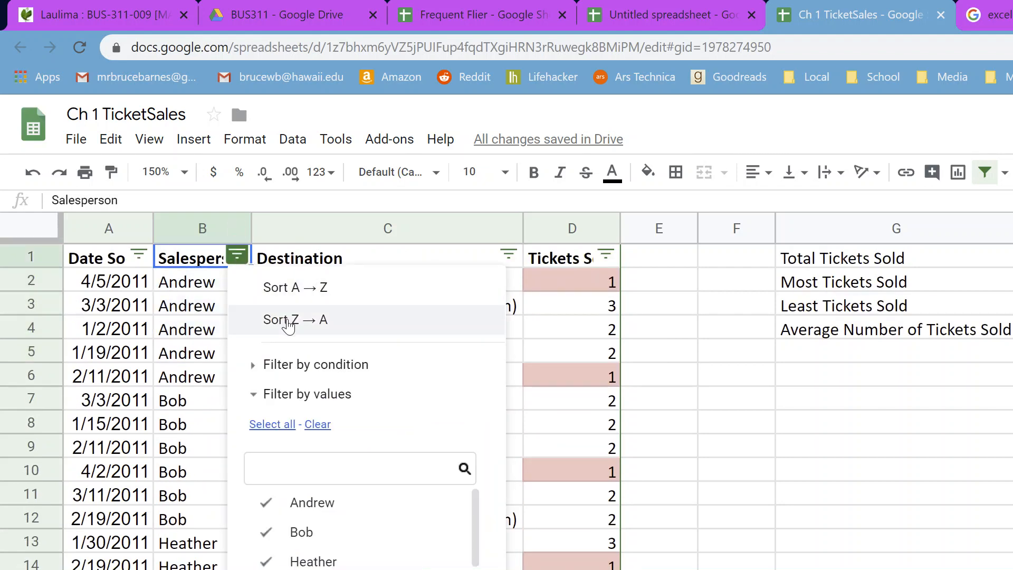
pyautogui.click(285, 321)
pyautogui.click(238, 257)
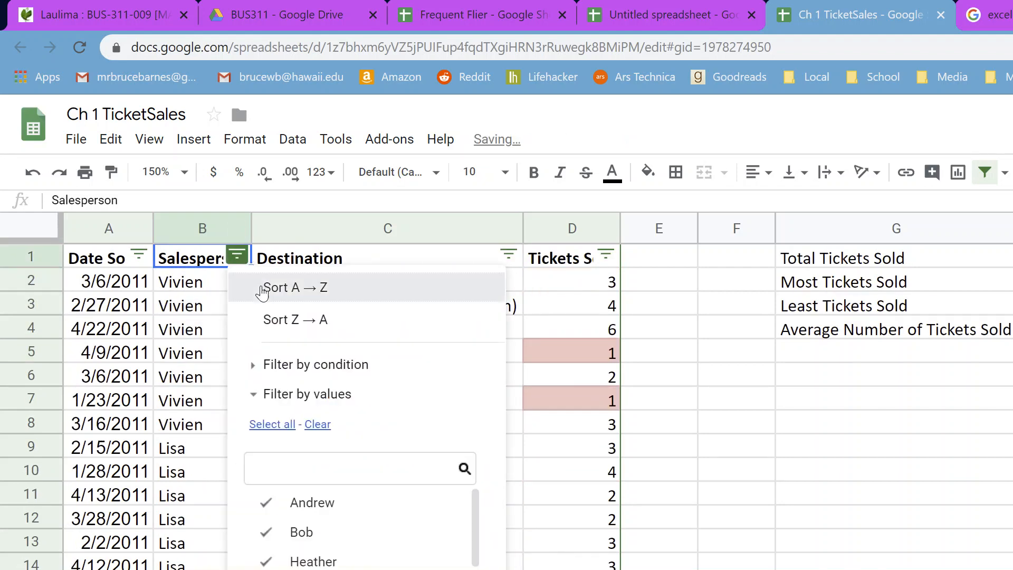
pyautogui.click(306, 287)
# Step: Sort the ticket data by Destination from A to Z and select the Tickets Sold values for Egypt and South Africa
pyautogui.click(509, 256)
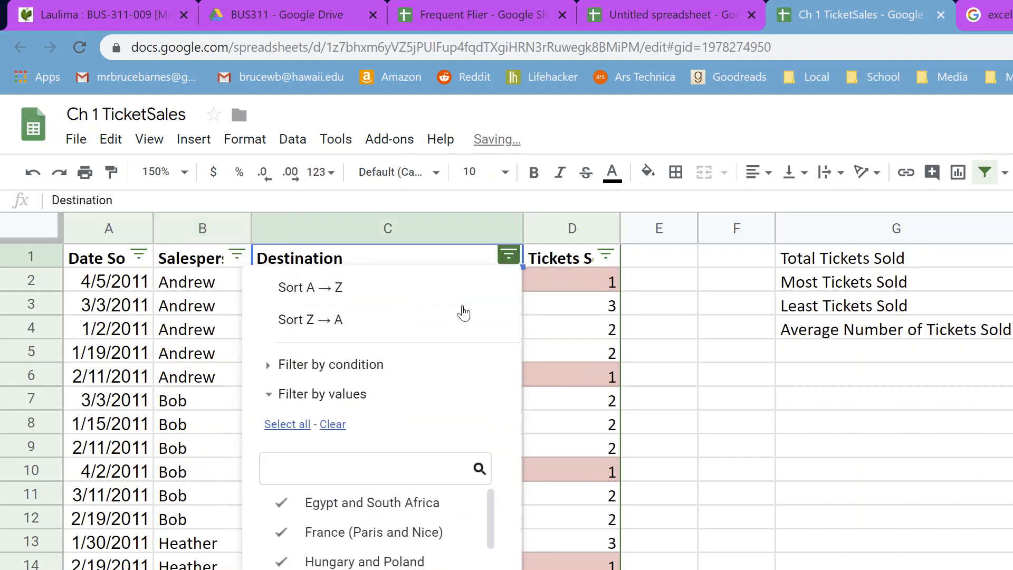
pyautogui.click(464, 296)
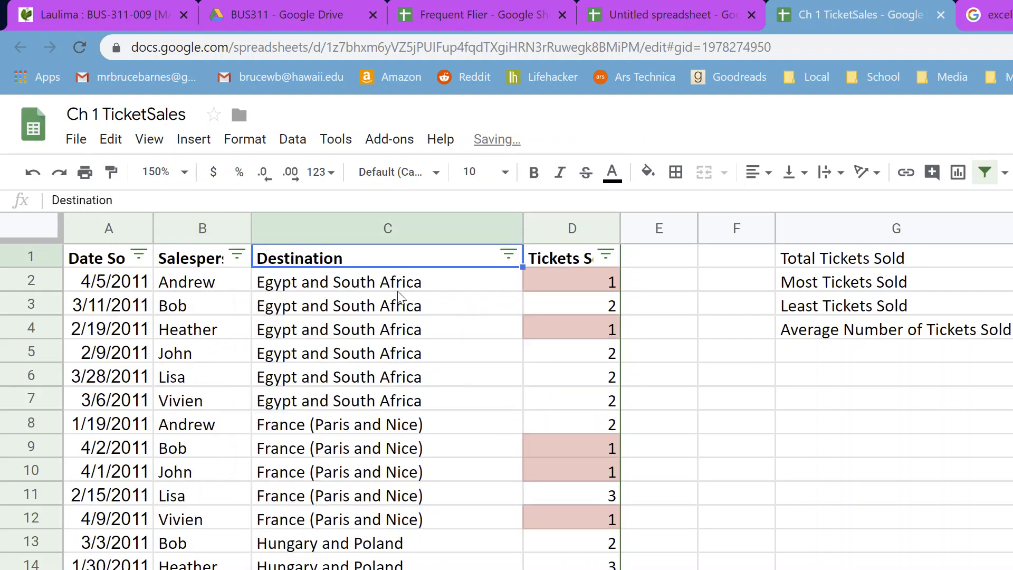
pyautogui.moveTo(399, 292); pyautogui.dragTo(416, 396)
pyautogui.moveTo(603, 285); pyautogui.dragTo(601, 403)
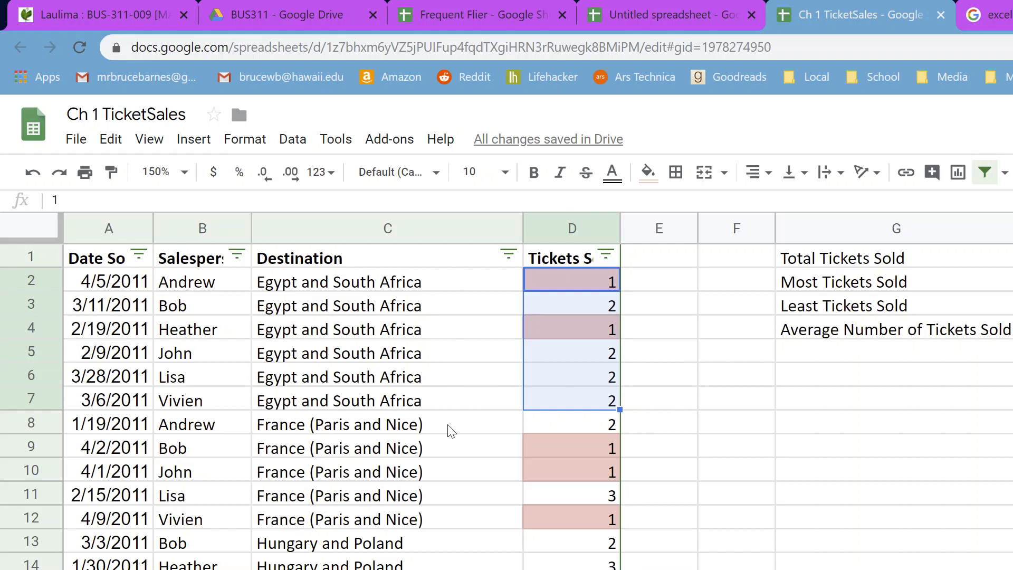
# Step: Sort the destination-ordered ticket data by Salesperson from A to Z
pyautogui.click(238, 255)
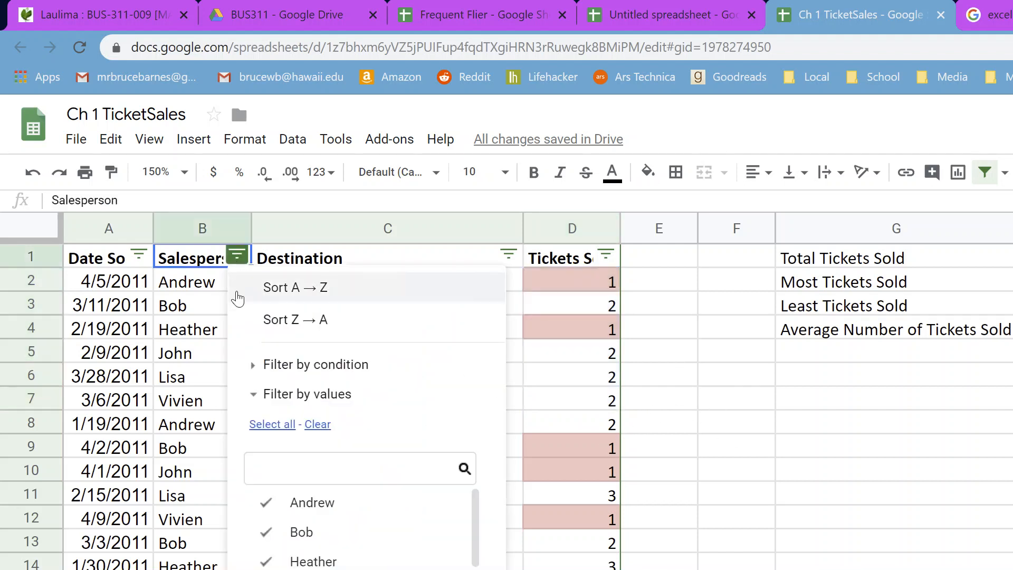
pyautogui.click(328, 301)
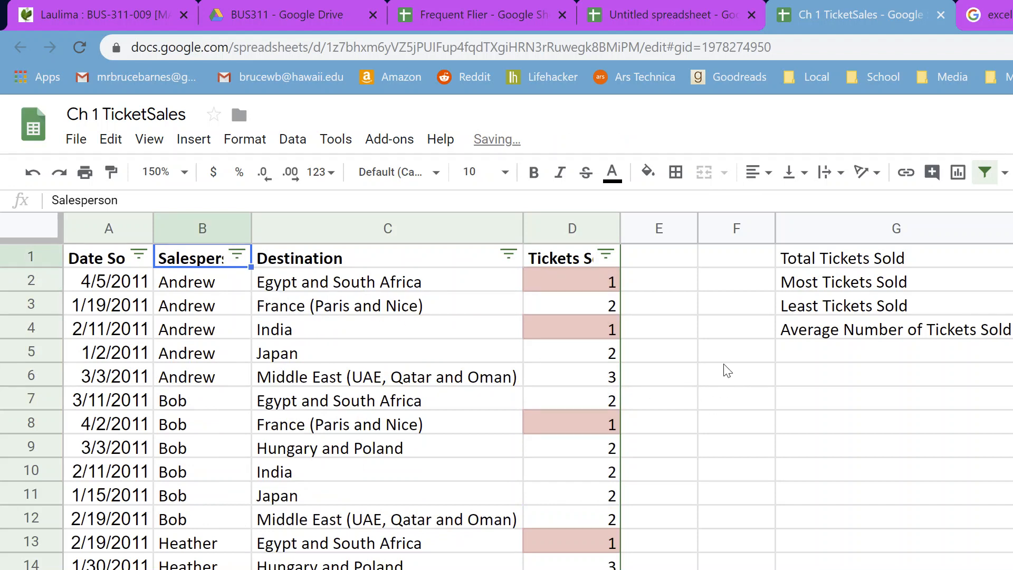
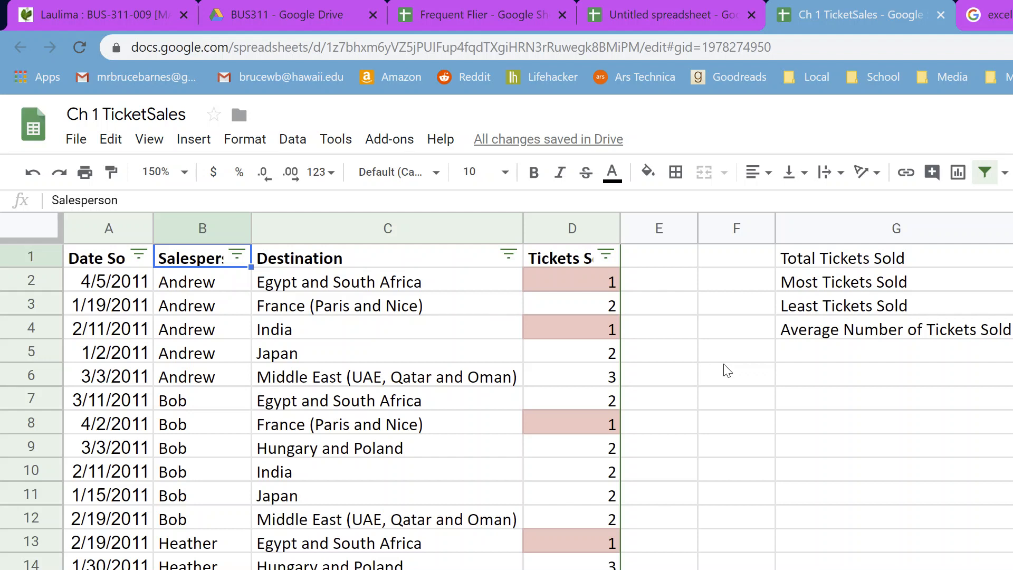
pyautogui.click(725, 362)
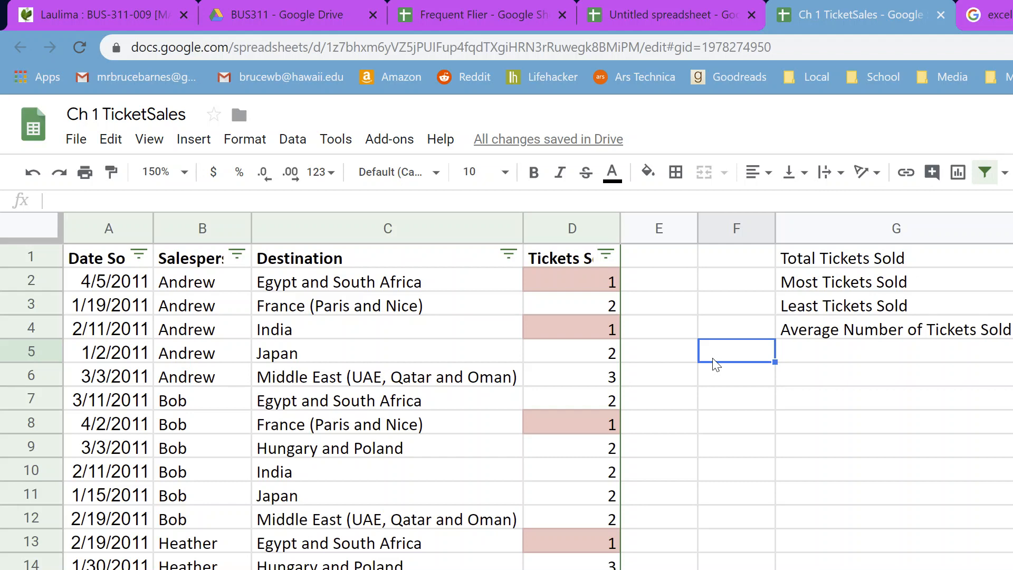
# Step: Select the ticket data range A1:D36 and start a pivot table from it
pyautogui.click(88, 258)
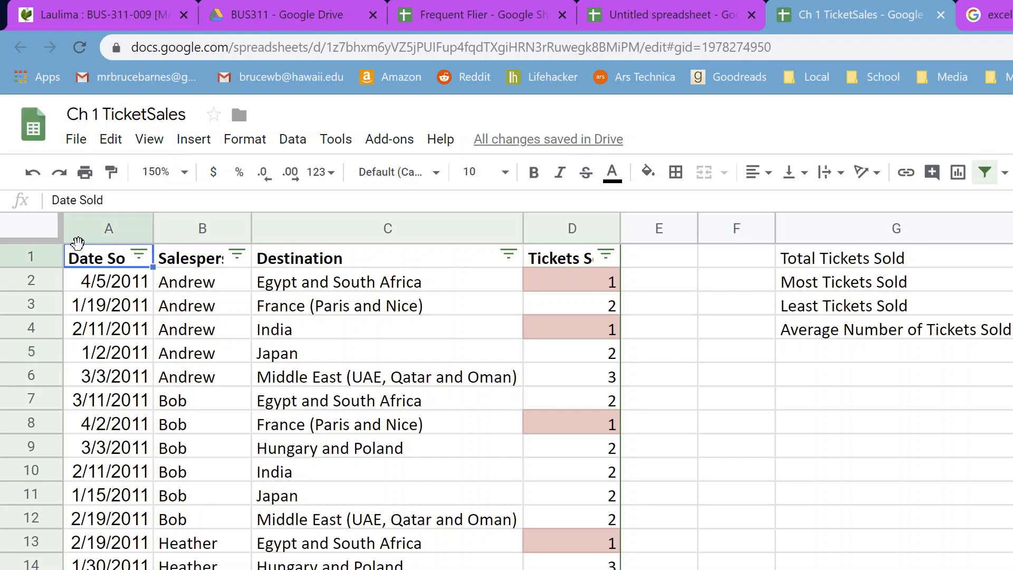
pyautogui.moveTo(78, 244); pyautogui.dragTo(578, 450)
pyautogui.click(193, 140)
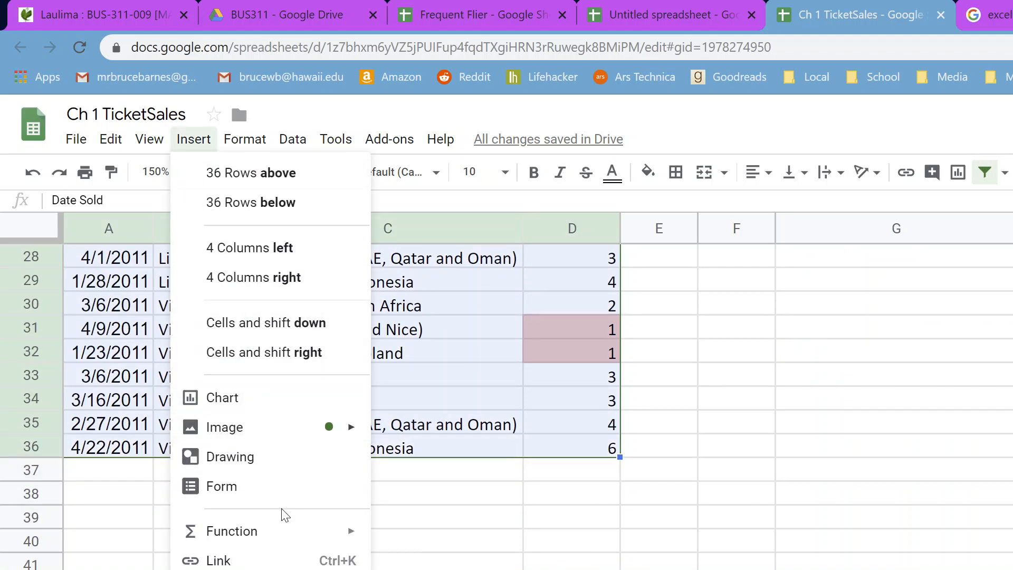
pyautogui.moveTo(259, 145)
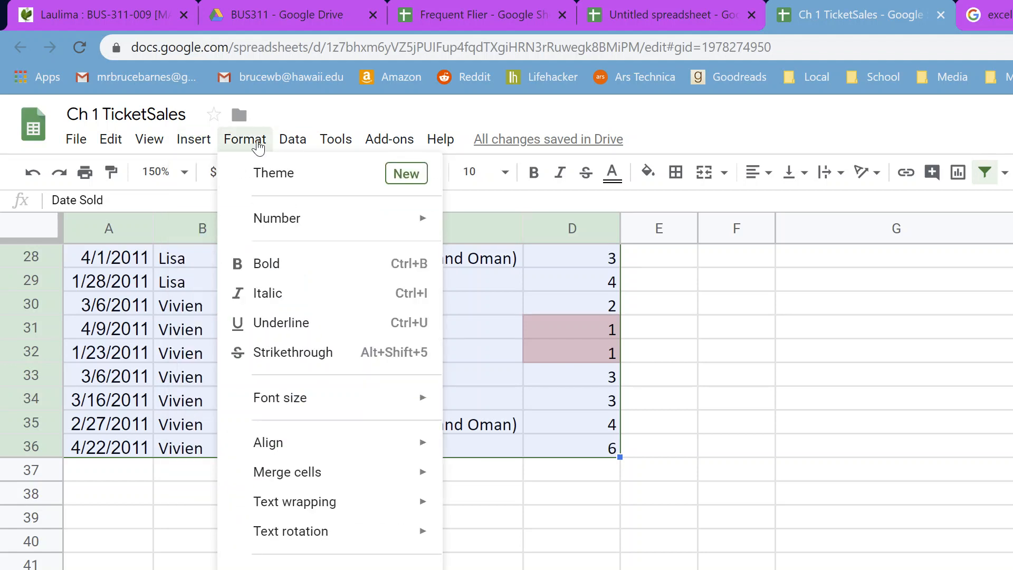
pyautogui.moveTo(189, 142)
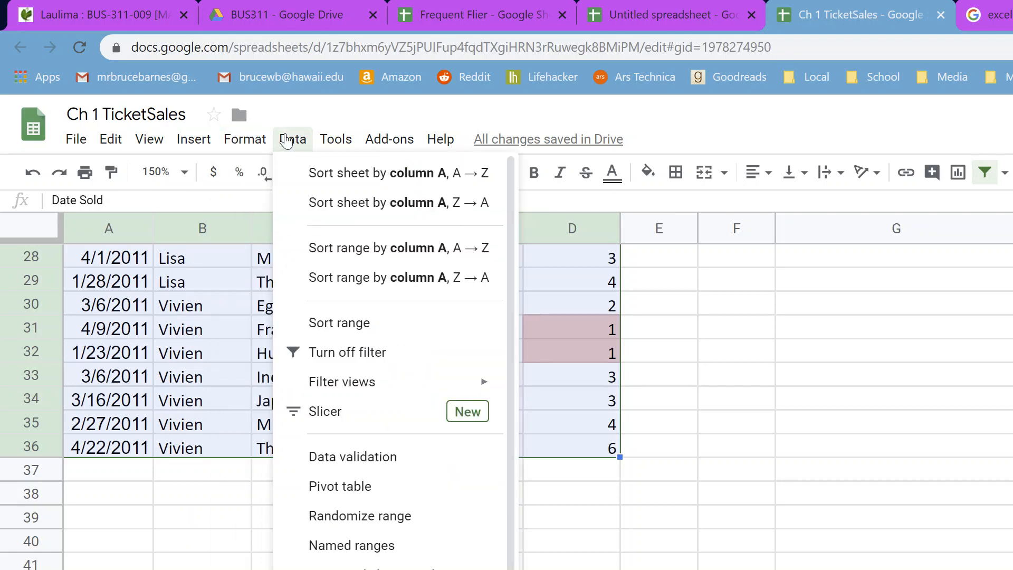
pyautogui.click(383, 487)
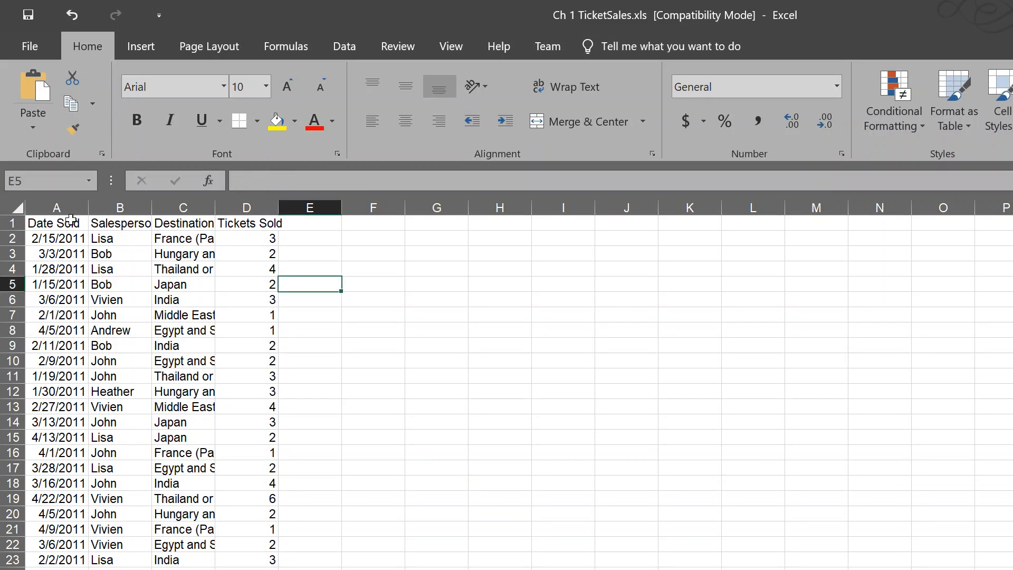
# Step: Switch to the Excel copy of Ch 1 TicketSales and insert a PivotTable from the ticket data in columns A to D
pyautogui.moveTo(71, 220); pyautogui.dragTo(267, 569)
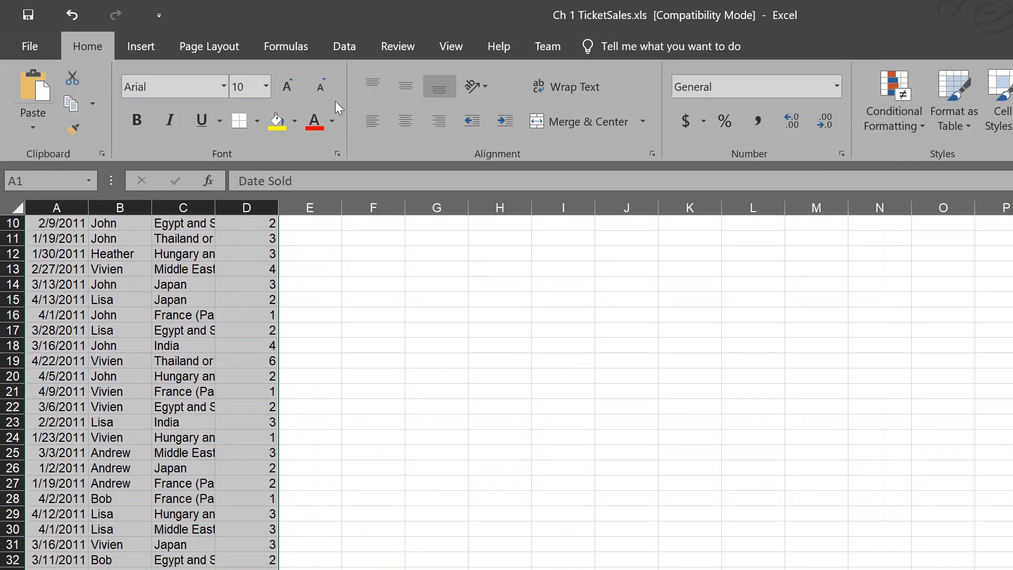
pyautogui.click(146, 49)
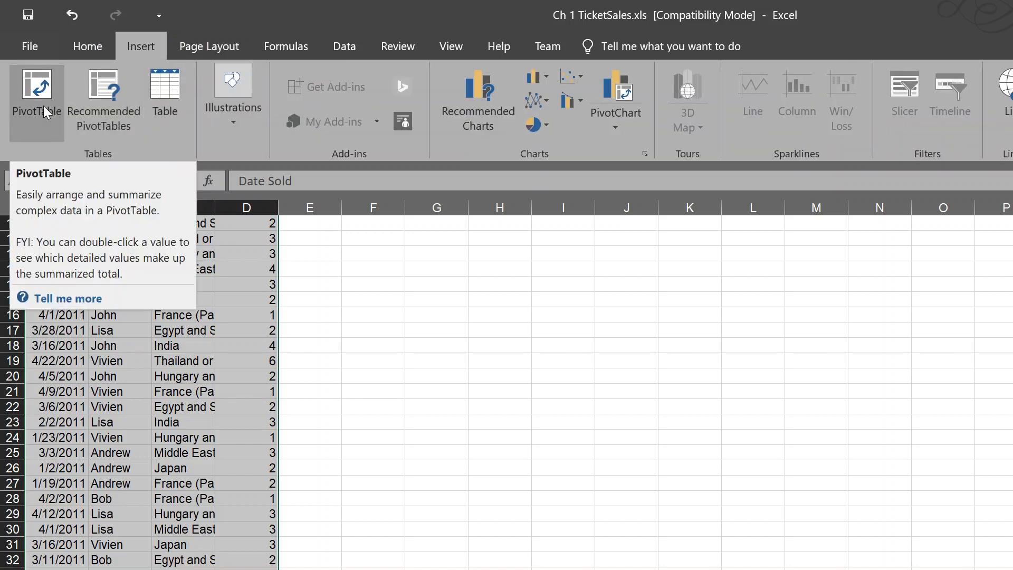
pyautogui.click(14, 105)
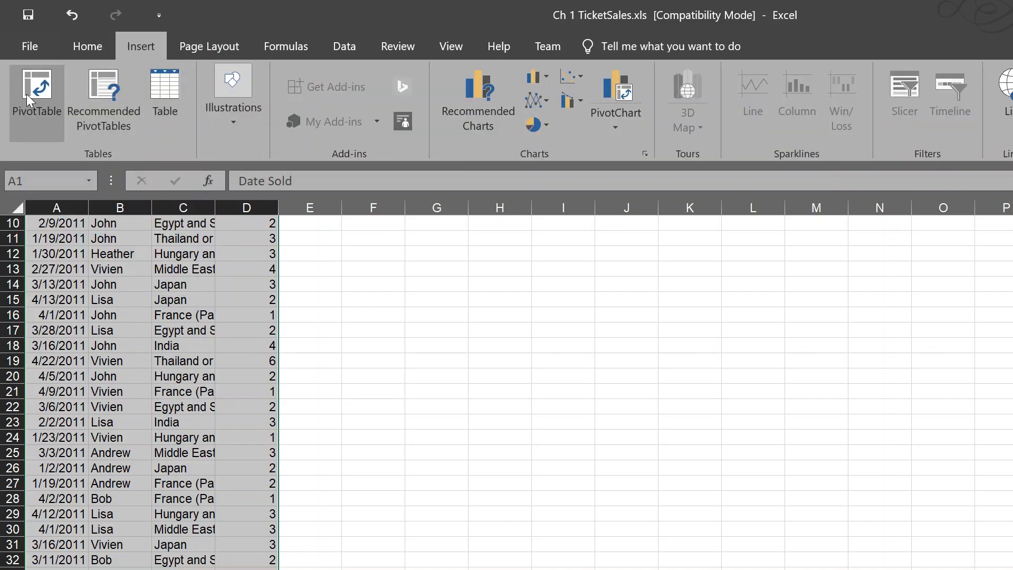
pyautogui.click(670, 531)
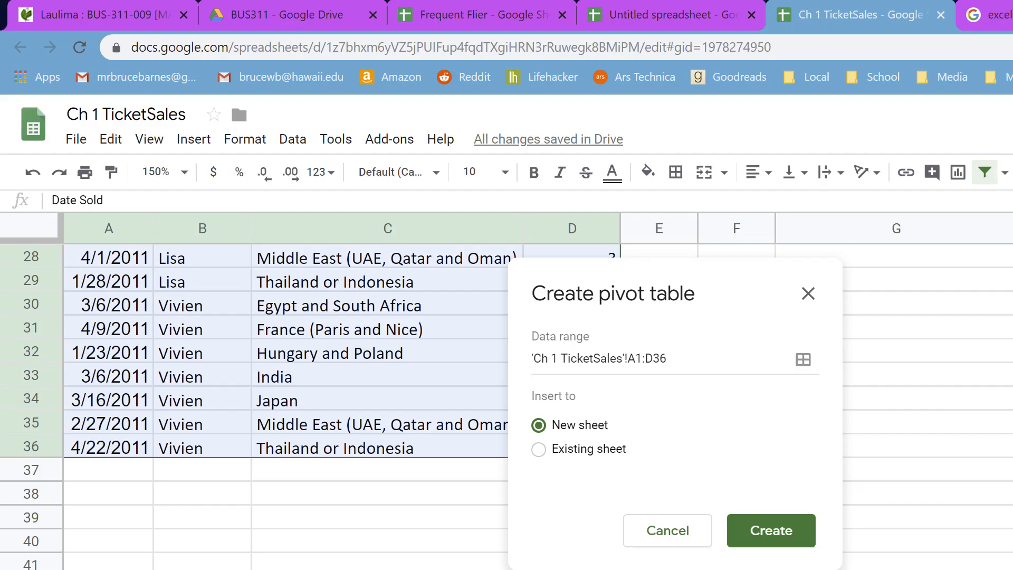
# Step: Back in Google Sheets, create the pivot table on a new sheet with Salesperson as rows and SUM of Tickets Sold as values
pyautogui.click(760, 529)
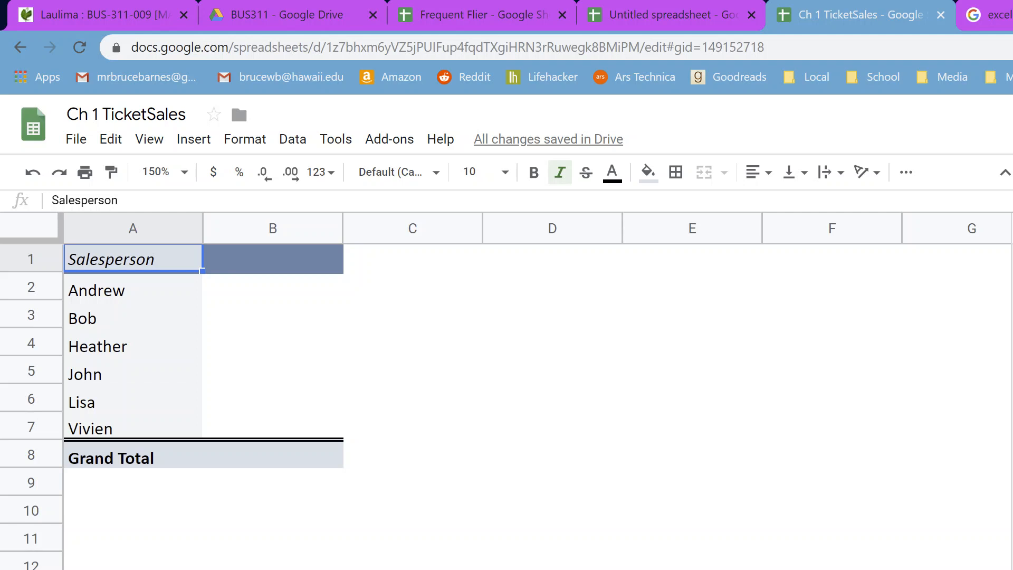
pyautogui.hotkey('alt', 'Tab')
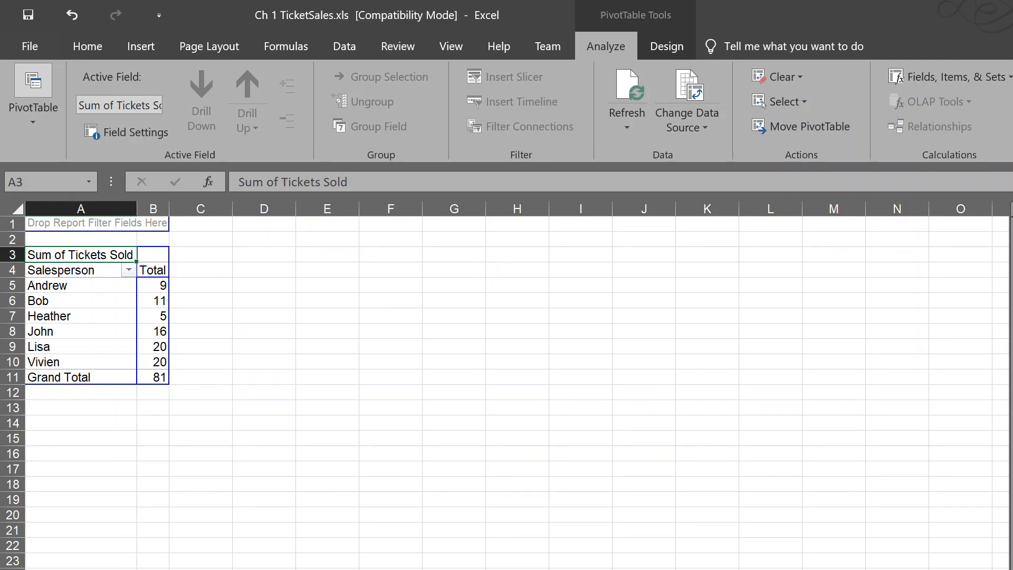
pyautogui.keyDown('ctrl'); pyautogui.scroll(3, 505, 386); pyautogui.keyUp('ctrl')
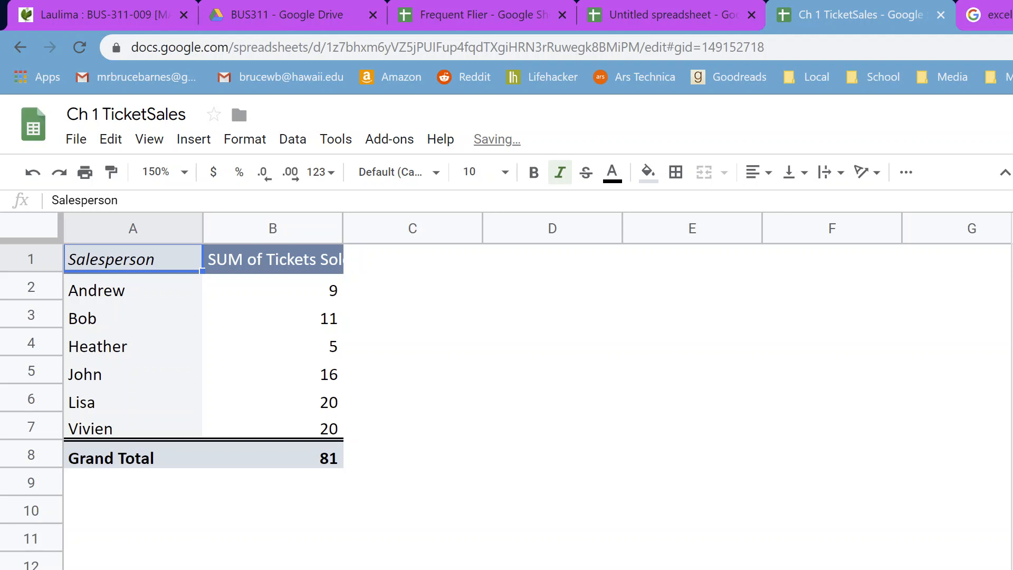
pyautogui.click(866, 564)
# Step: Open the detail rows behind the ticket total in cell B3 of the pivot table and return to the pivot table
pyautogui.click(285, 353)
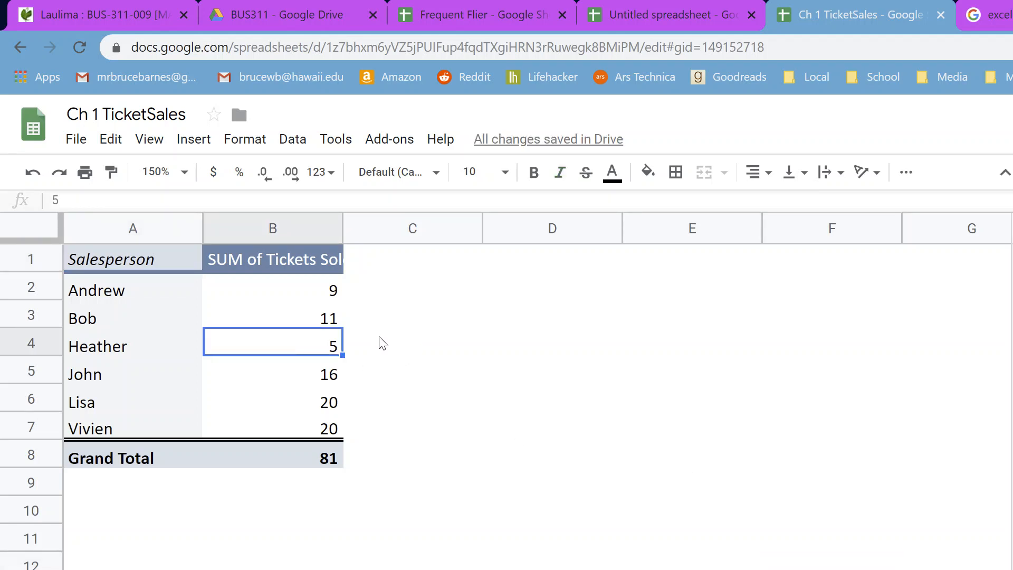
pyautogui.doubleClick(314, 322)
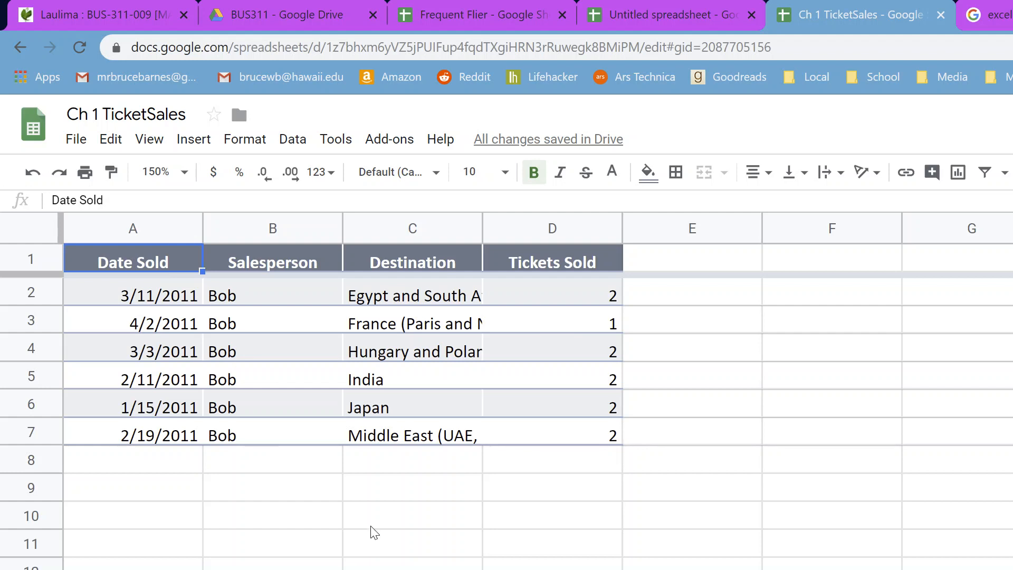
pyautogui.click(338, 569)
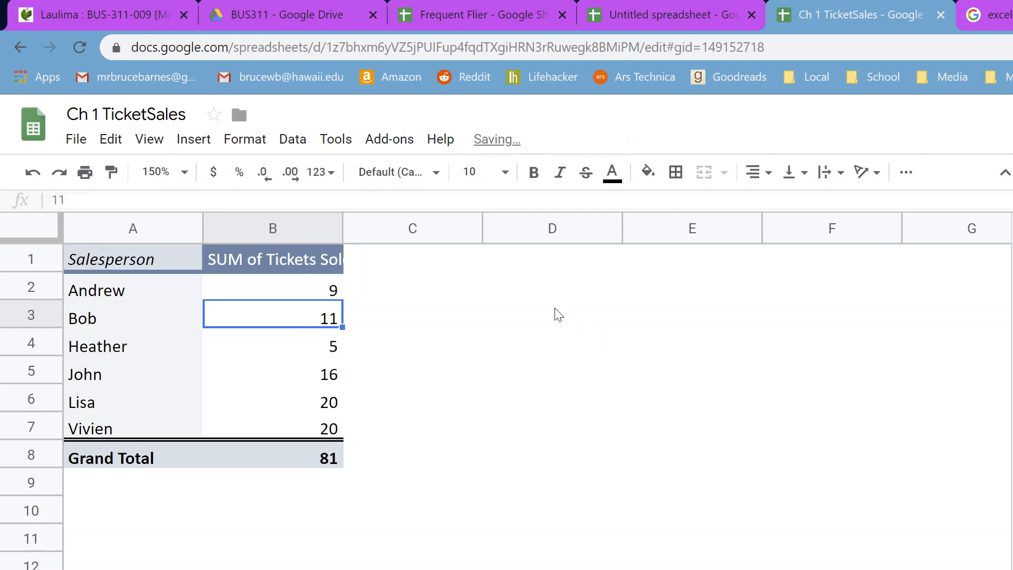
# Step: Add the column heading Hourly Wage in cell C1 beside the pivot table
pyautogui.click(373, 258)
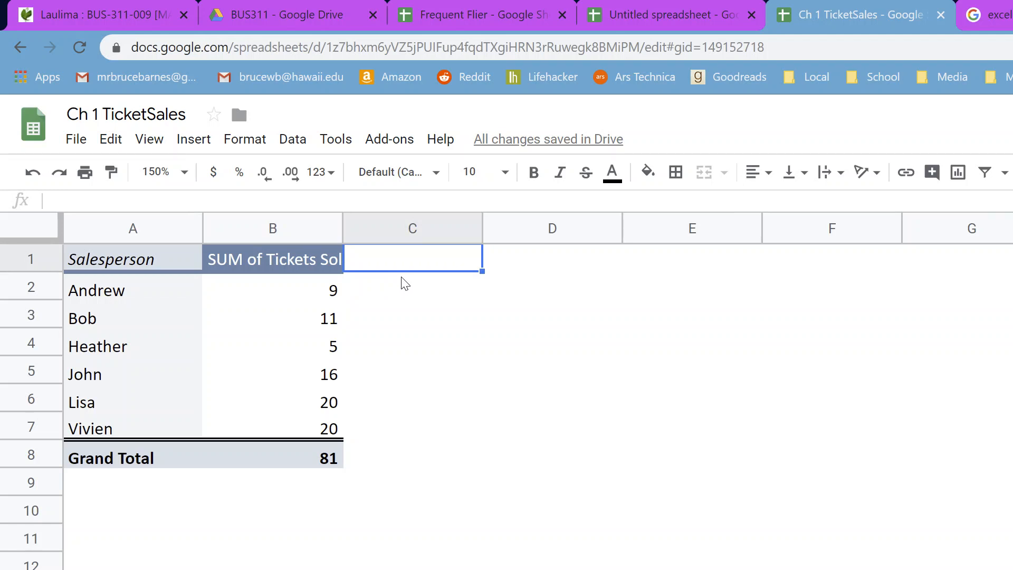
pyautogui.write('Hourly Wage')
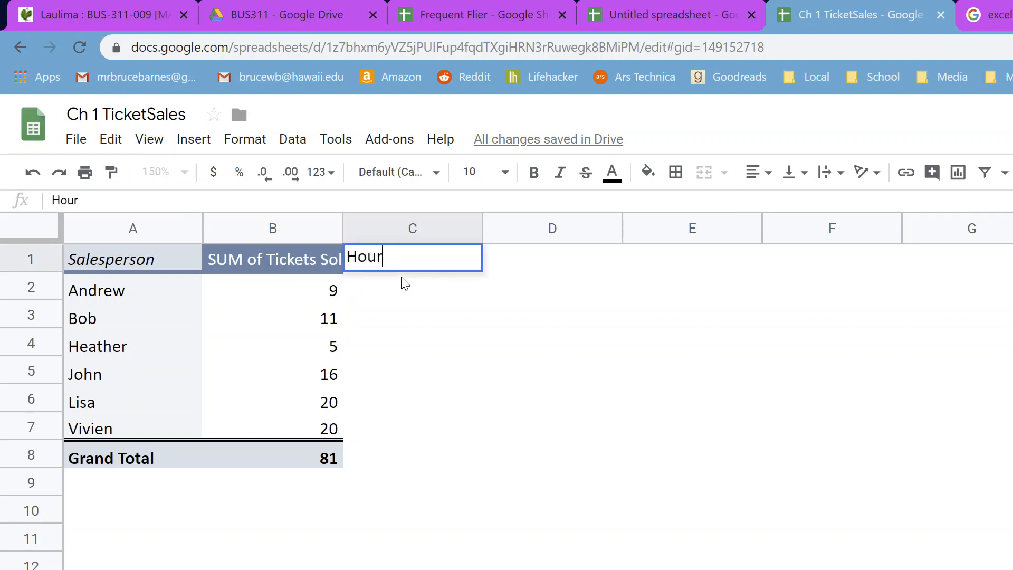
pyautogui.press('Return')
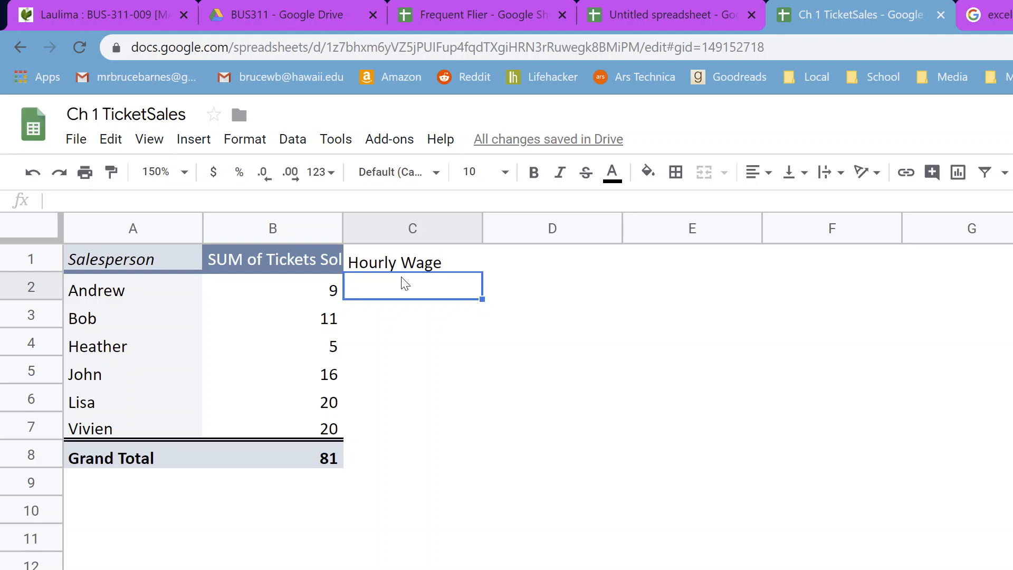
# Step: Fill C2:C7 with the hourly wages 2, 5, 1, 60, 7 and 70 for the six salespeople
pyautogui.write('2')
pyautogui.press('Return')
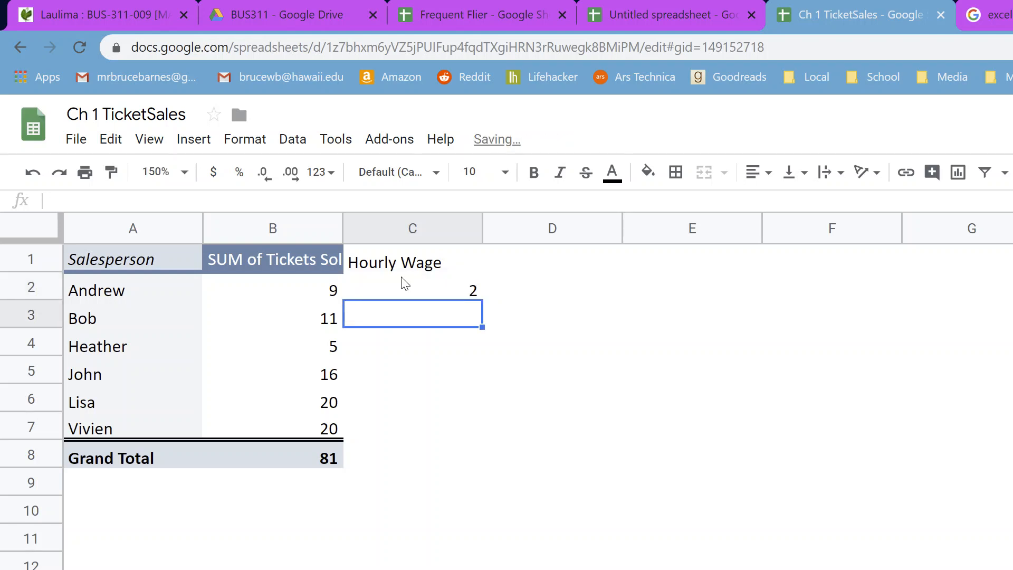
pyautogui.write('5')
pyautogui.press('Return')
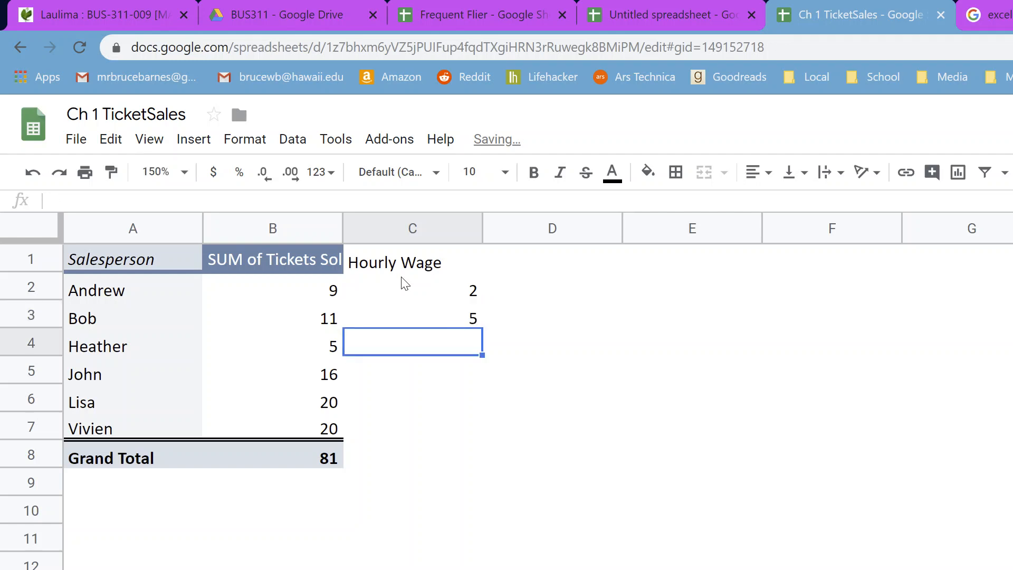
pyautogui.write('1')
pyautogui.press('Return')
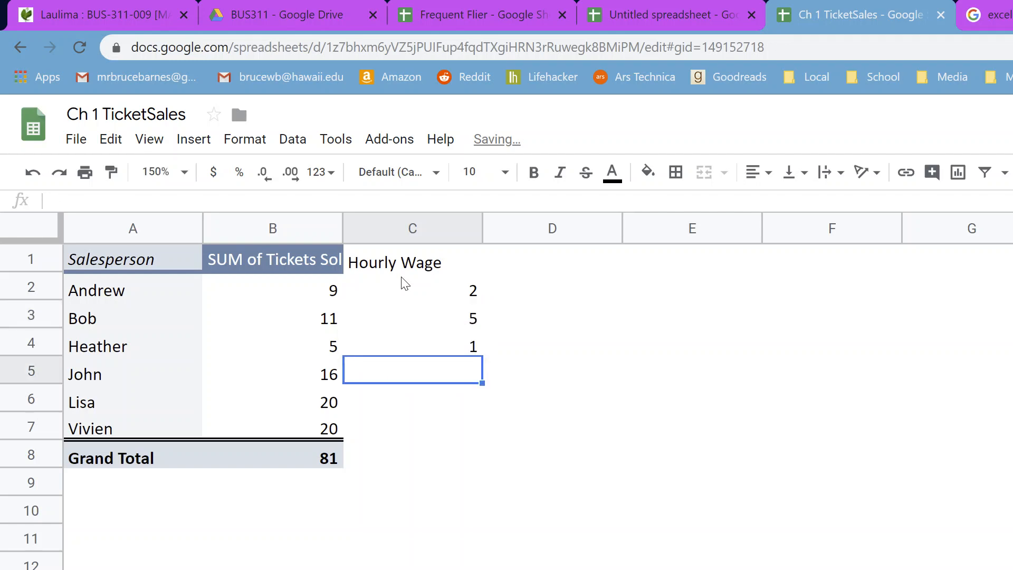
pyautogui.write('60')
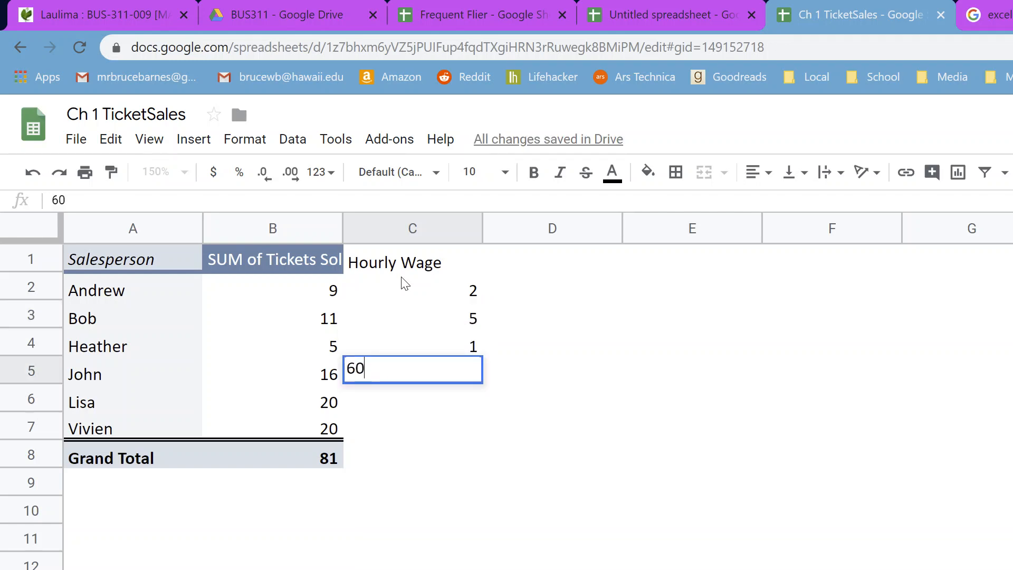
pyautogui.press('Return')
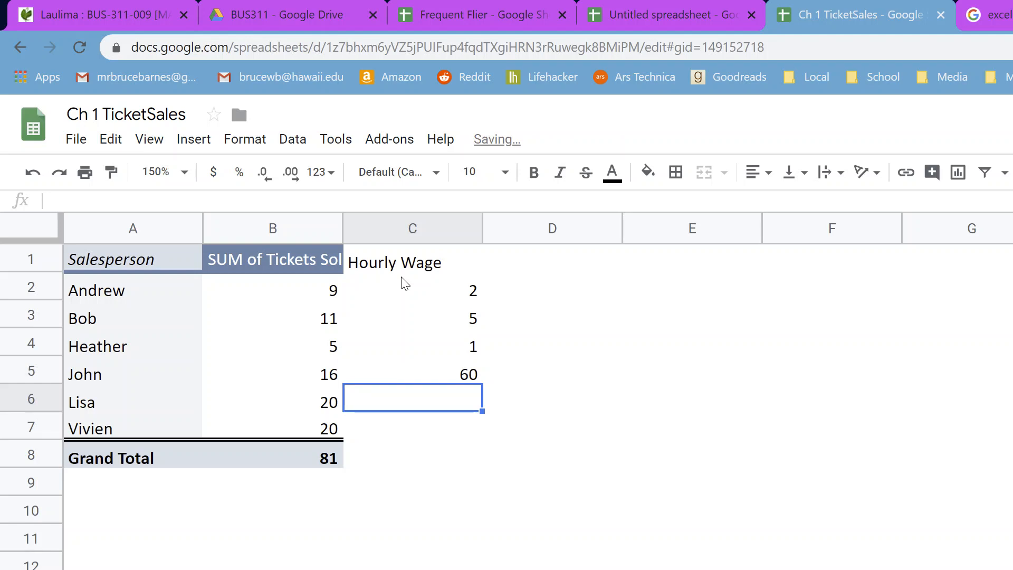
pyautogui.write('7')
pyautogui.press('Return')
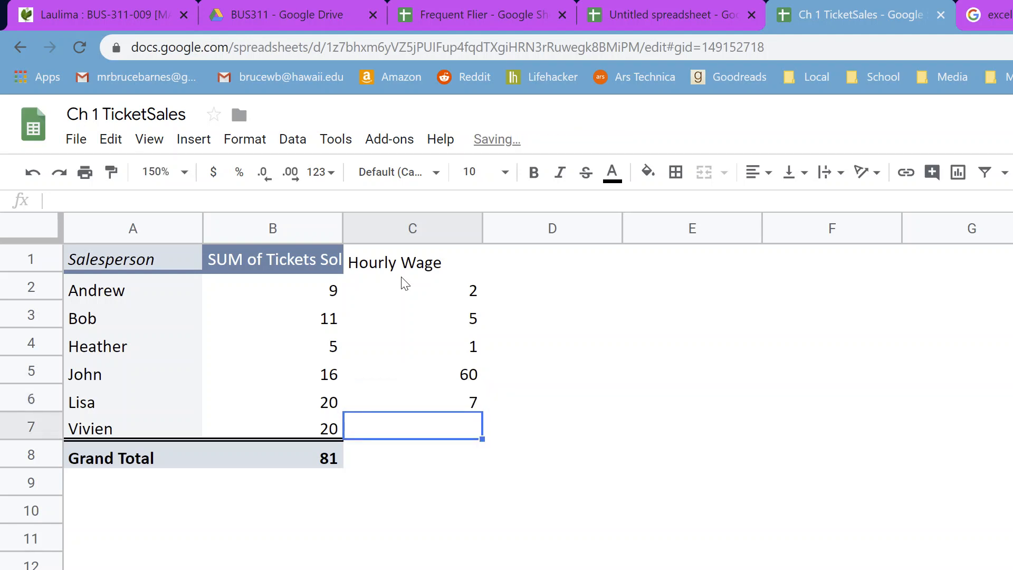
pyautogui.write('70')
pyautogui.press('Return')
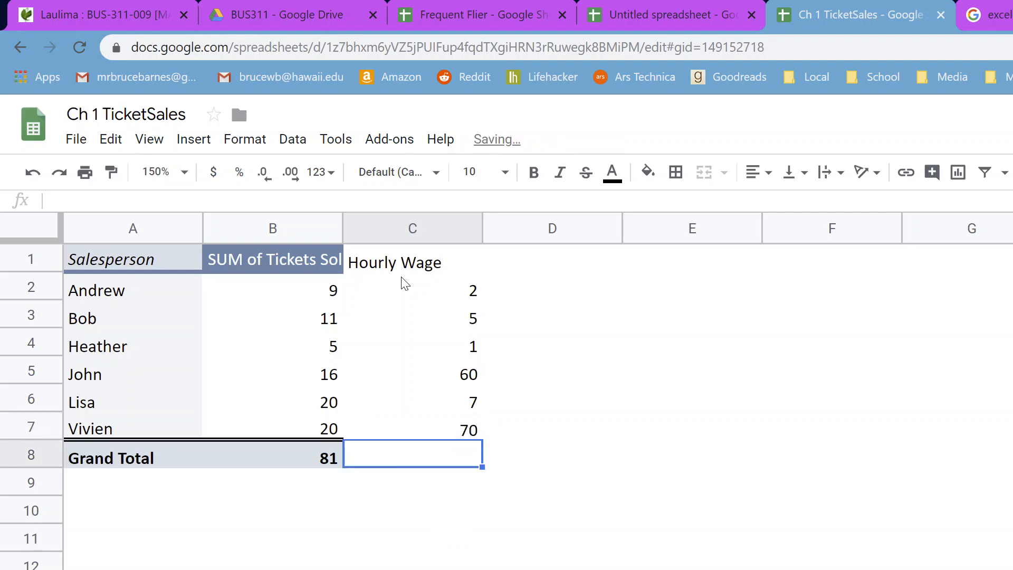
# Step: Add the column heading Hours Worked in cell D1
pyautogui.press('Right')
pyautogui.press('Up')
pyautogui.press('Up')
pyautogui.press('Up')
pyautogui.press('Up')
pyautogui.press('Up')
pyautogui.press('Up')
pyautogui.press('Up')
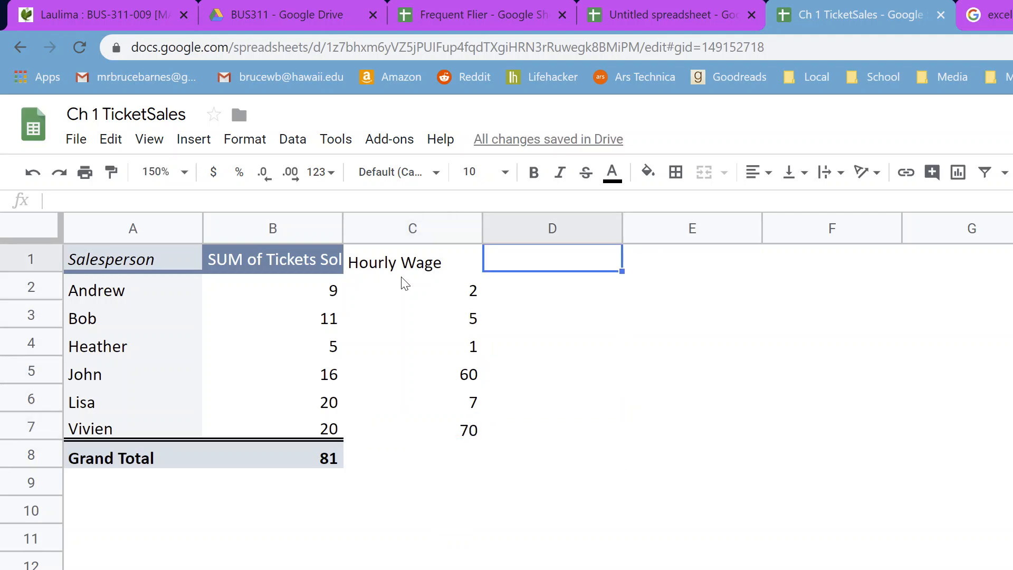
pyautogui.write('Hours Worked')
pyautogui.press('Return')
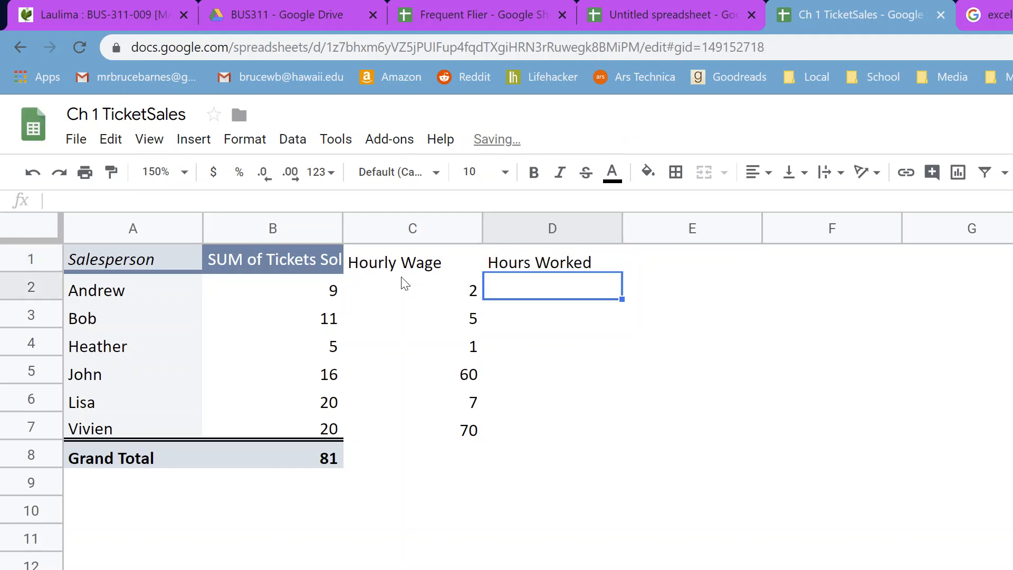
# Step: Fill D2:D7 with the hours worked 20, 40, 50, 25, 10 and 80 for the six salespeople
pyautogui.write('20')
pyautogui.press('Return')
pyautogui.write('40')
pyautogui.press('Return')
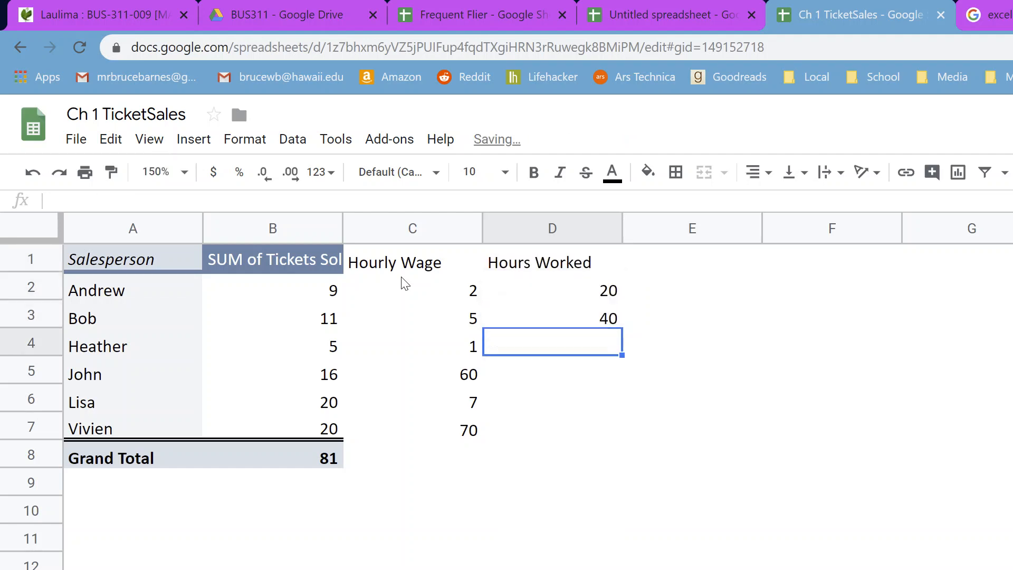
pyautogui.write('50')
pyautogui.press('Return')
pyautogui.write('25')
pyautogui.press('Return')
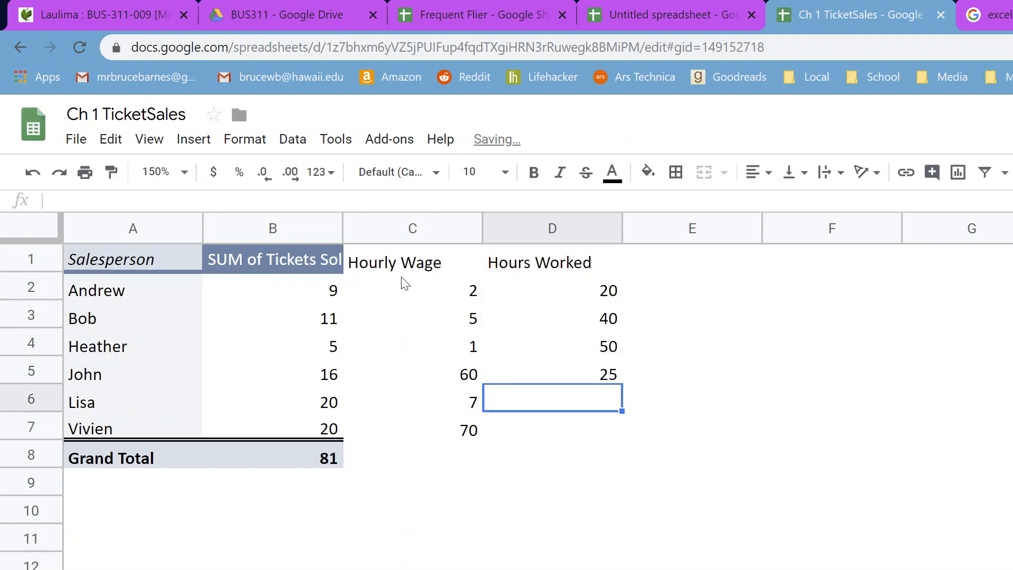
pyautogui.write('10')
pyautogui.press('Return')
pyautogui.write('80')
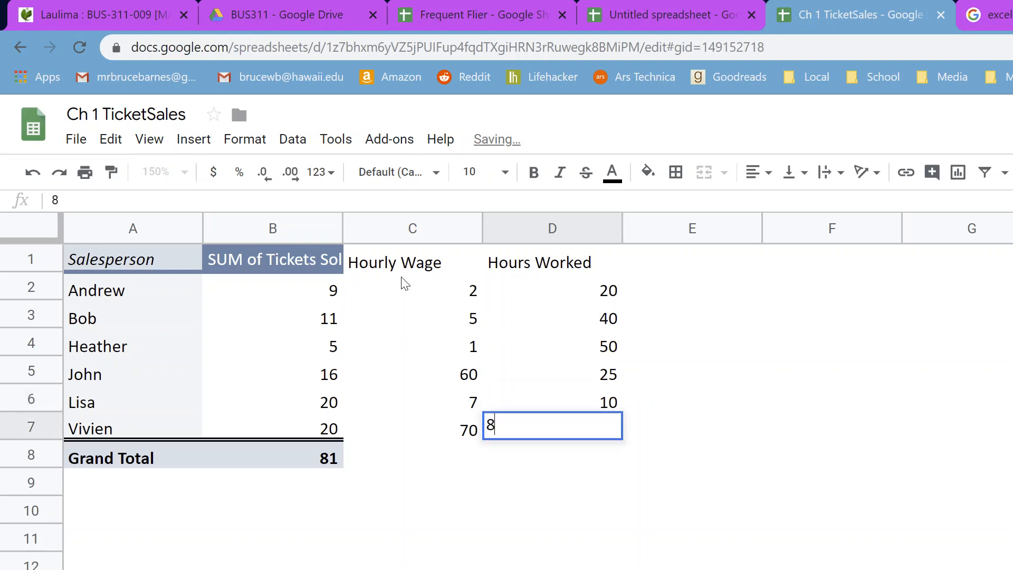
pyautogui.press('Return')
pyautogui.press('Right')
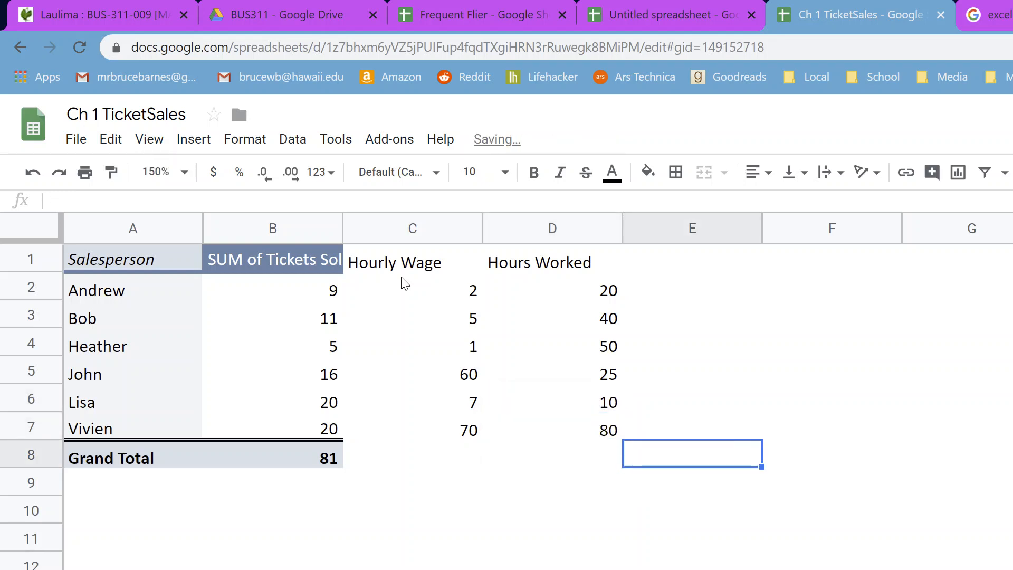
pyautogui.press('Up')
pyautogui.press('Up')
pyautogui.press('Up')
pyautogui.press('Up')
pyautogui.press('Up')
pyautogui.press('Up')
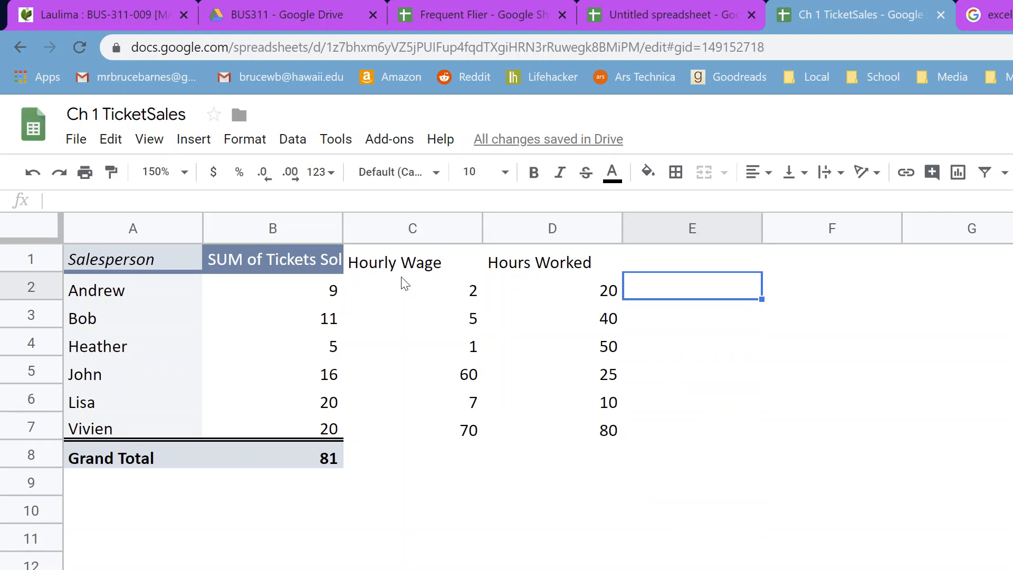
pyautogui.press('Up')
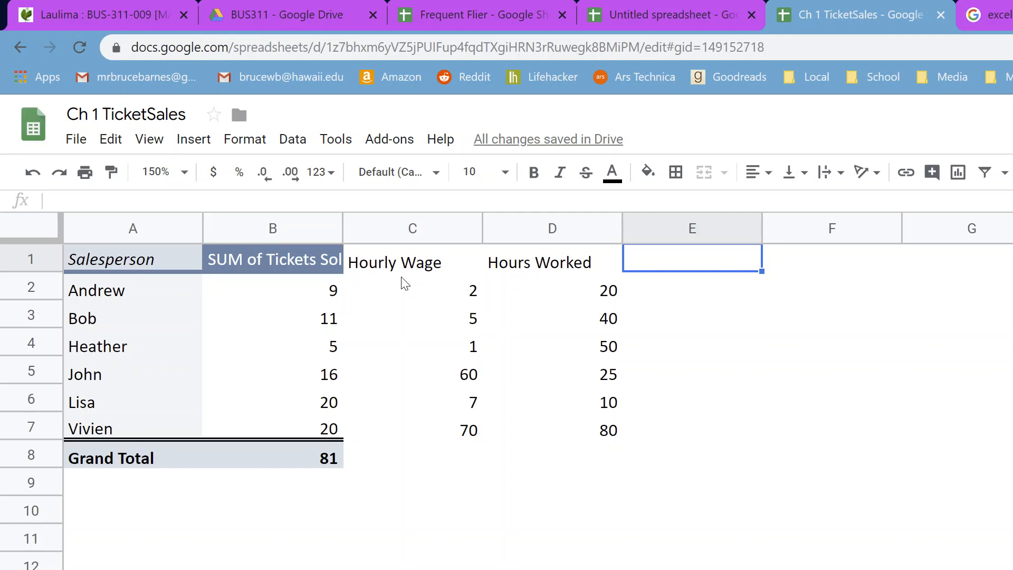
# Step: Enter the label Revenue Per Ticket in cell E11 and its value 200 in F11
pyautogui.click(633, 549)
pyautogui.write('Reve')
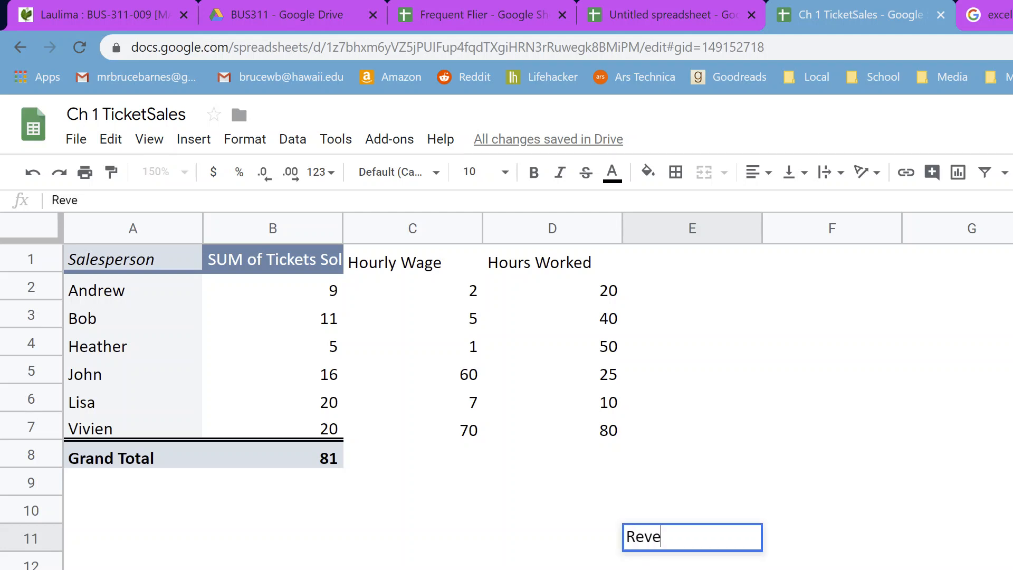
pyautogui.write('nue')
pyautogui.press('Tab')
pyautogui.click(658, 547)
pyautogui.write('Revenue Per Tik')
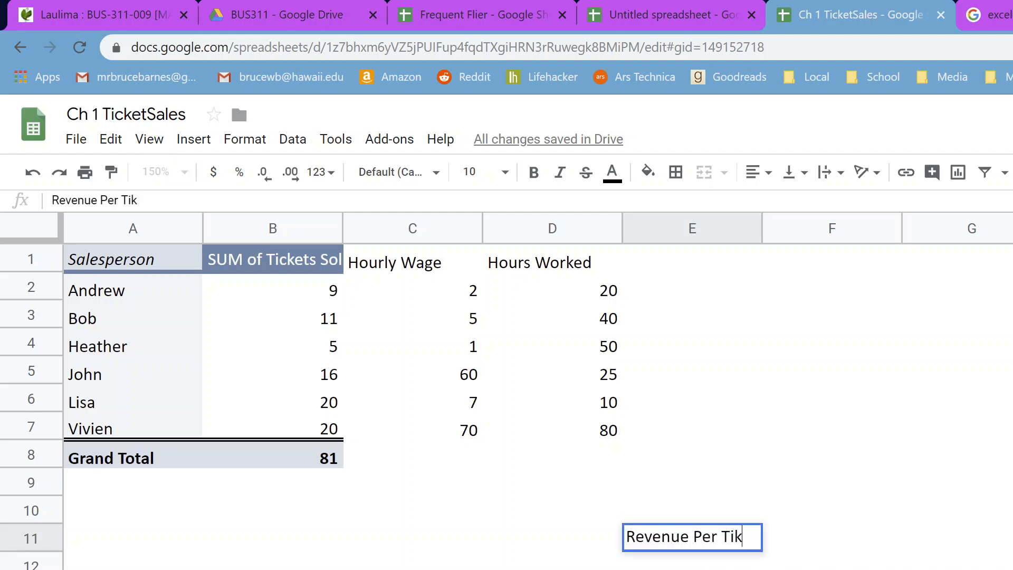
pyautogui.press('BackSpace')
pyautogui.write('cket')
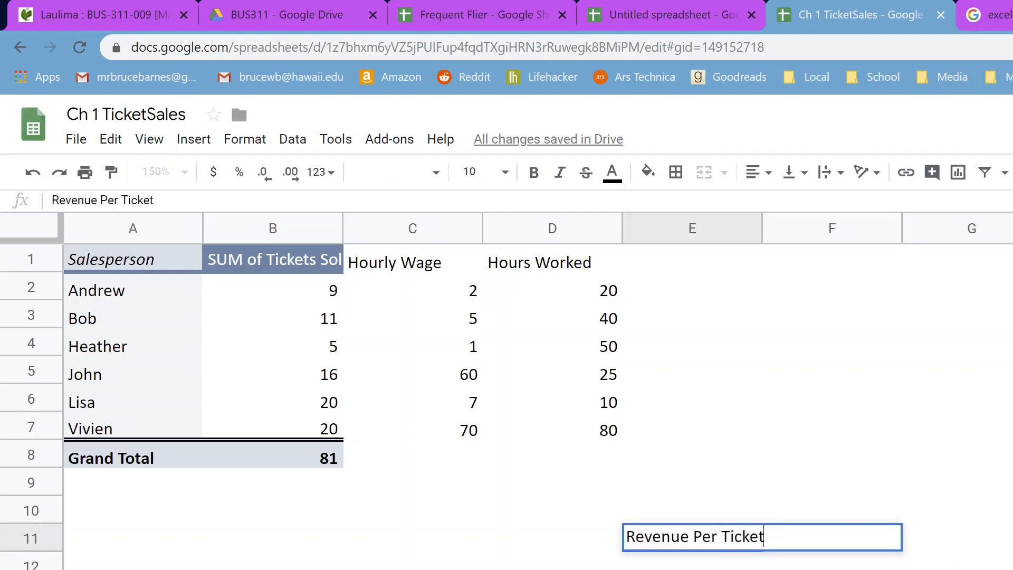
pyautogui.press('Tab')
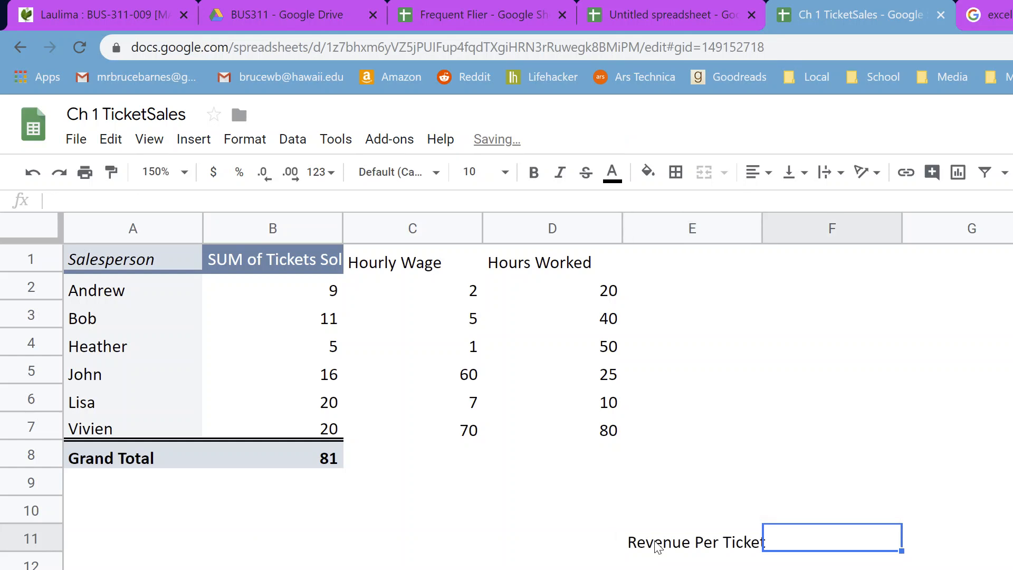
pyautogui.write('200')
pyautogui.press('Return')
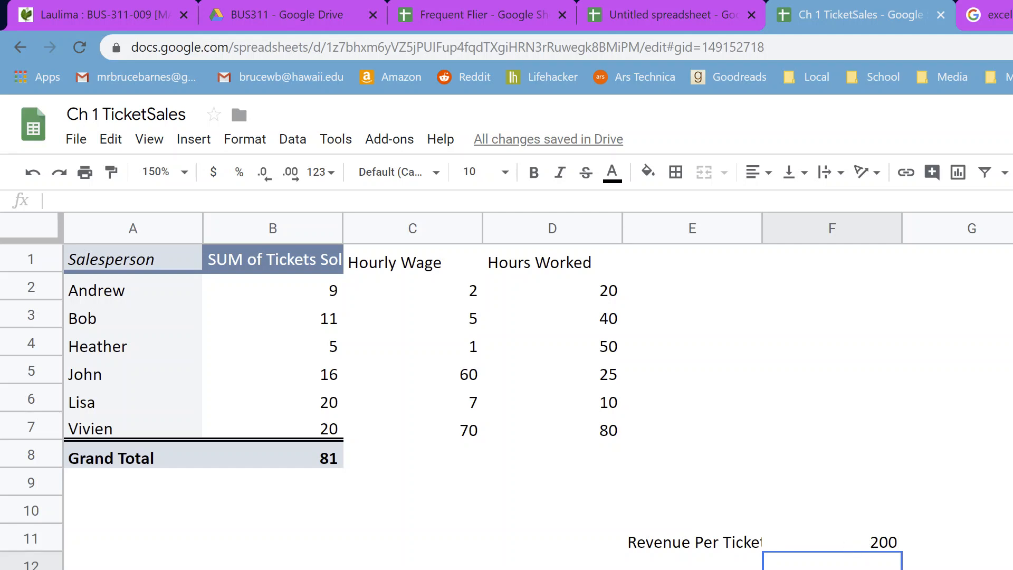
# Step: Format the revenue per ticket value in F11 as currency
pyautogui.click(897, 473)
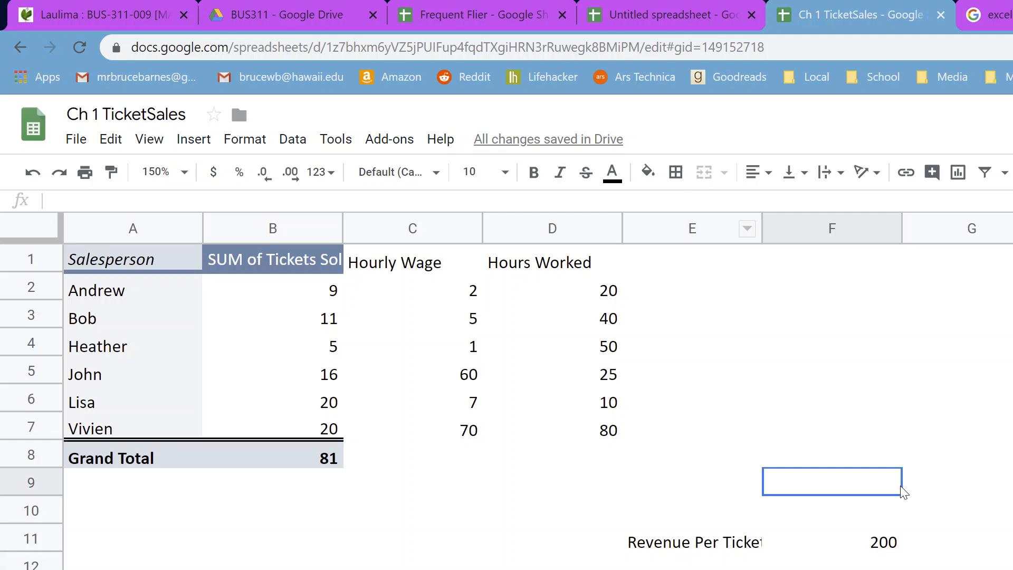
pyautogui.click(878, 549)
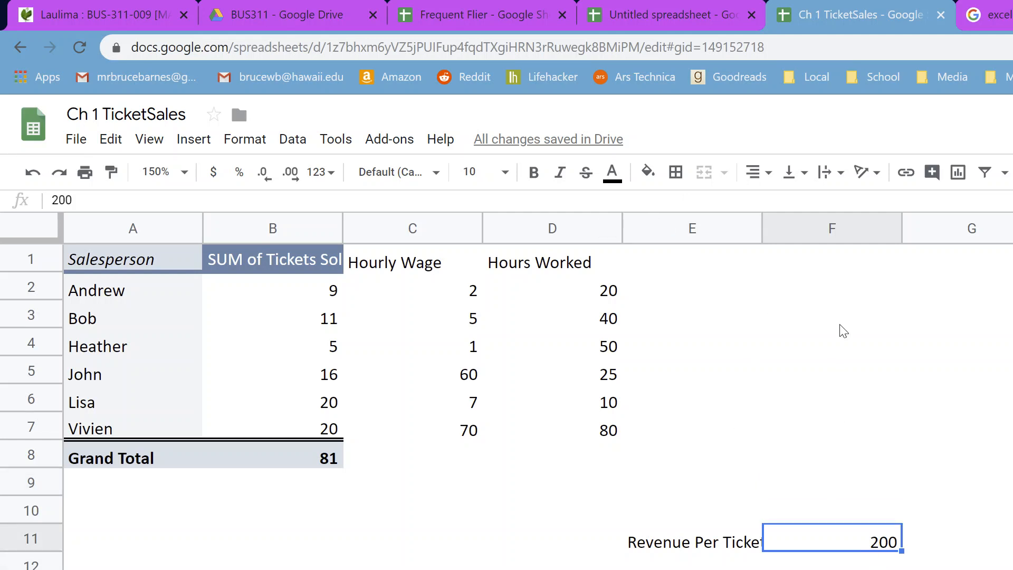
pyautogui.click(214, 173)
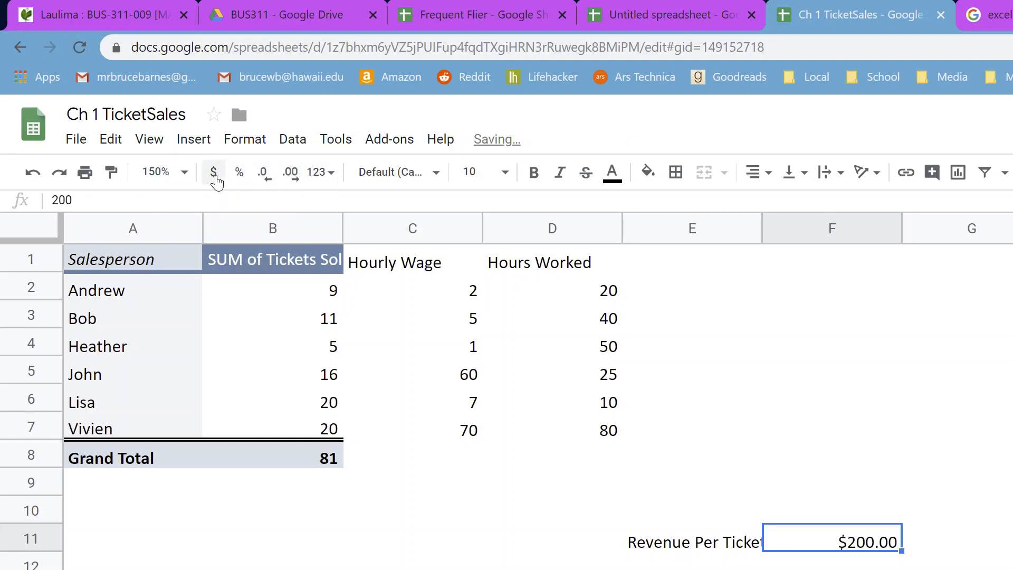
pyautogui.click(861, 556)
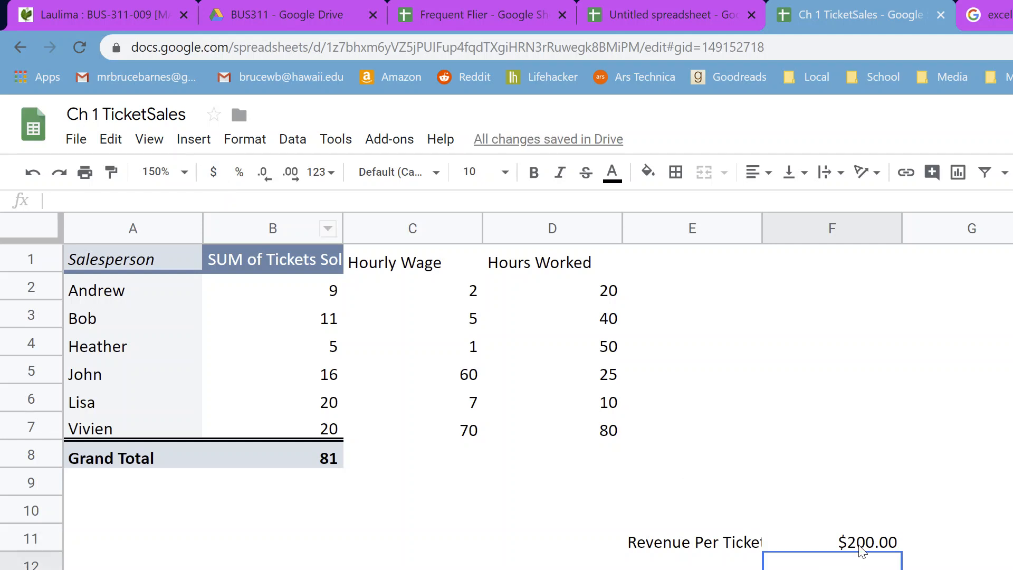
# Step: Format the hourly wages in C2:C7 as currency
pyautogui.click(664, 287)
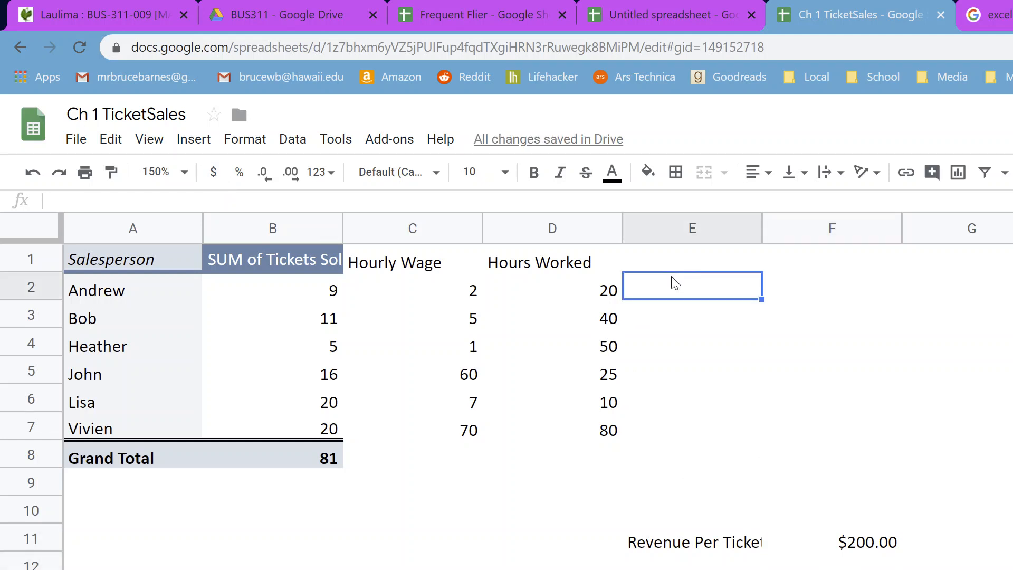
pyautogui.moveTo(462, 293); pyautogui.dragTo(462, 433)
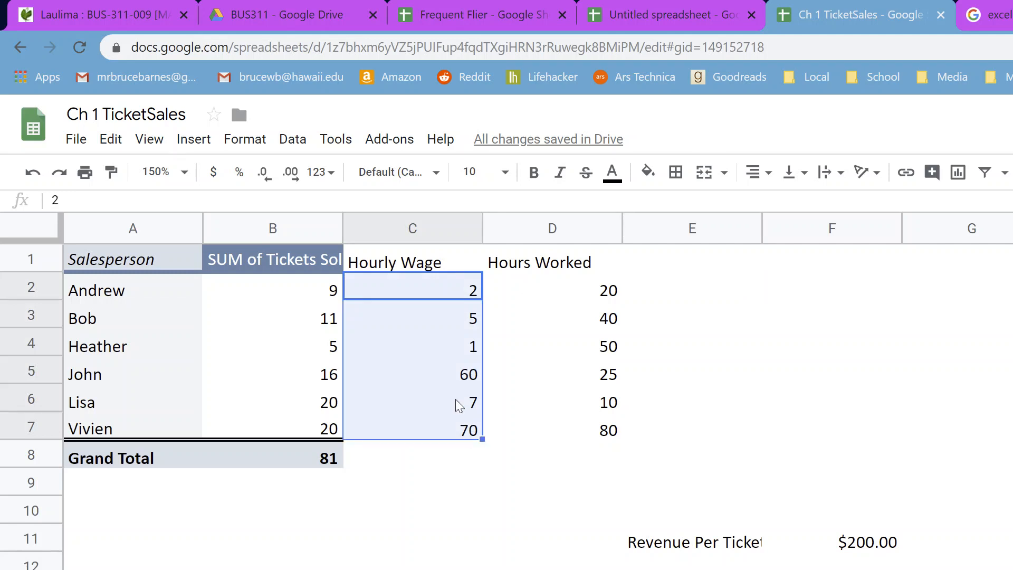
pyautogui.click(212, 178)
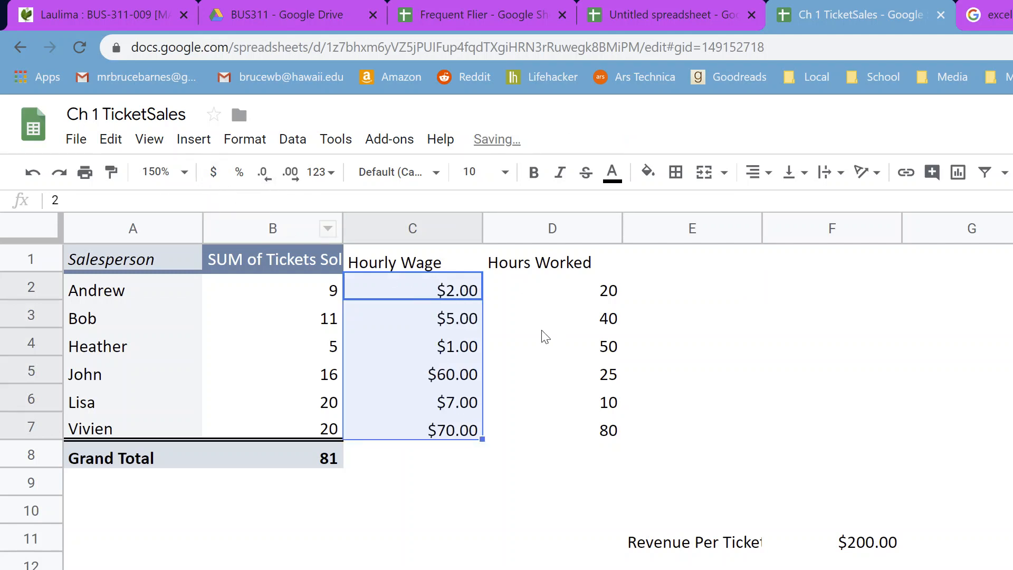
# Step: Add the column heading Total Employee Cost in cell E1
pyautogui.click(760, 294)
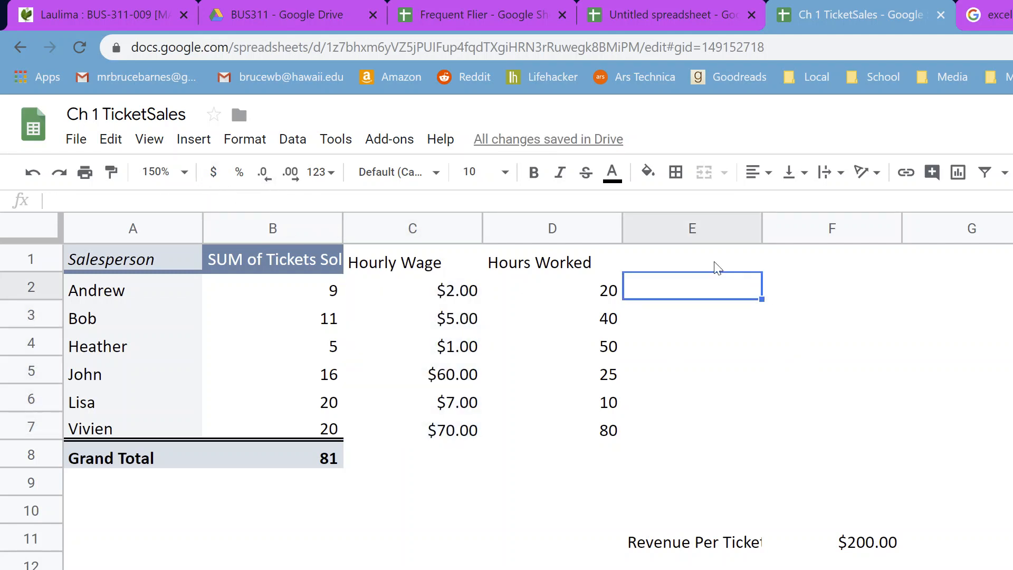
pyautogui.click(716, 263)
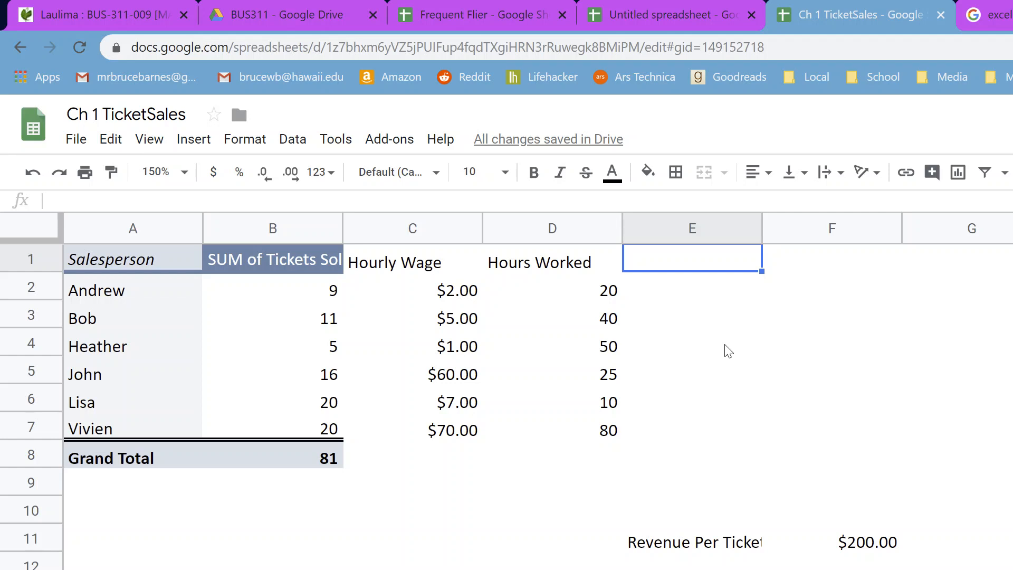
pyautogui.write('=')
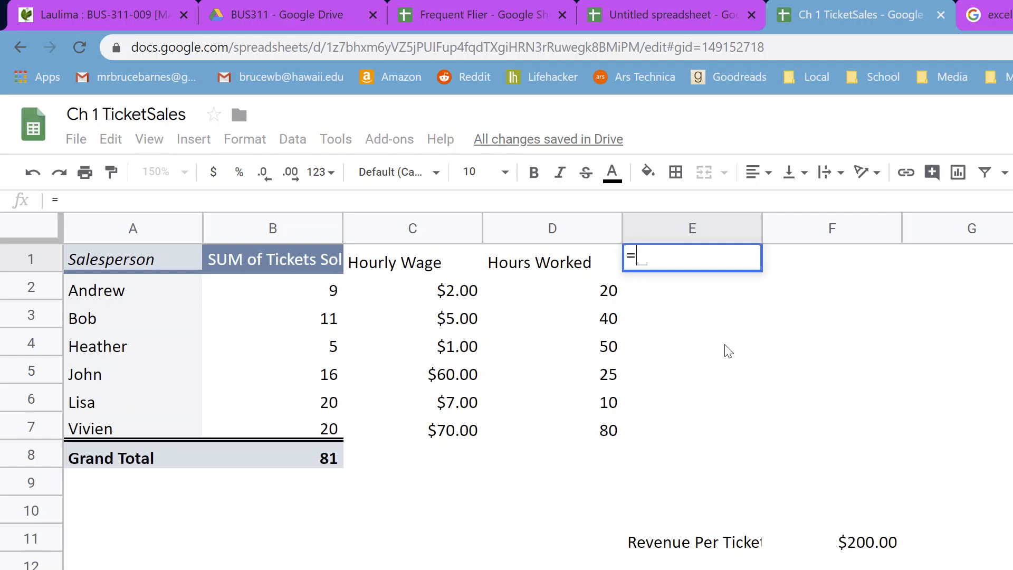
pyautogui.write('Total')
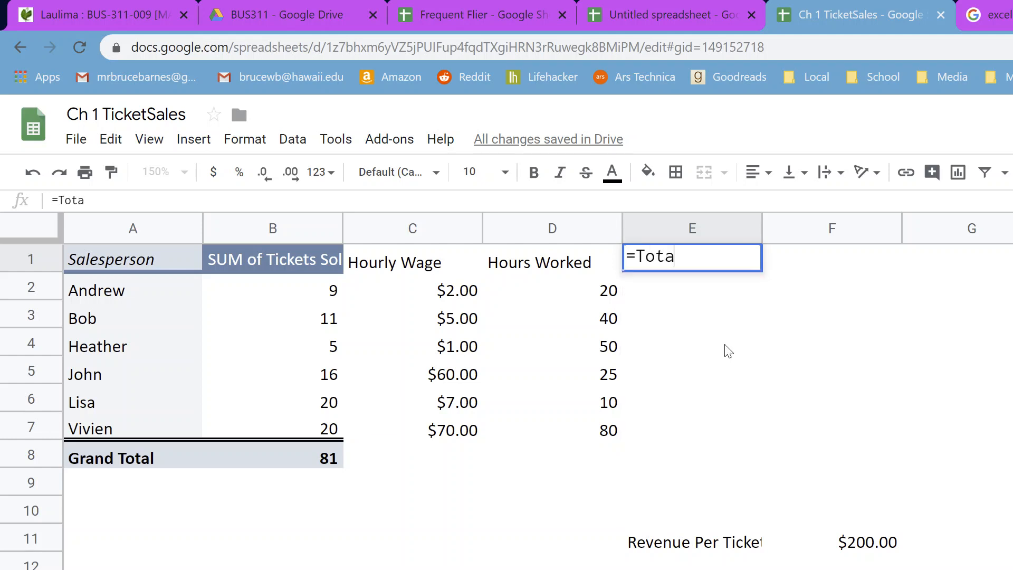
pyautogui.press('BackSpace')
pyautogui.press('BackSpace')
pyautogui.press('BackSpace')
pyautogui.press('BackSpace')
pyautogui.press('BackSpace')
pyautogui.press('BackSpace')
pyautogui.write('Total ')
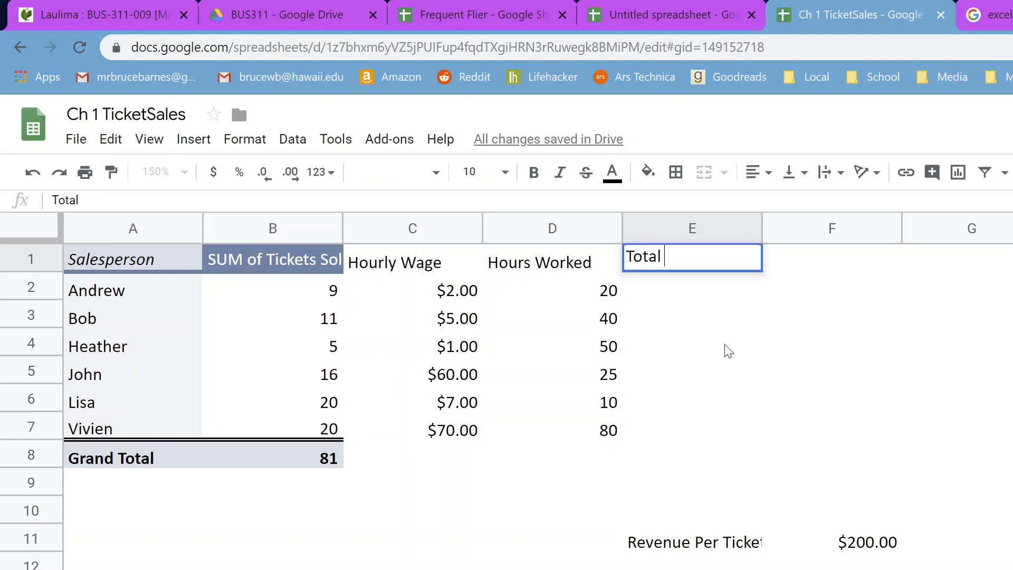
pyautogui.write('Employee Cost')
pyautogui.press('Return')
# Step: Calculate the total employee cost in E2 with =C2*D2 and fill the formula down to E7
pyautogui.write('=')
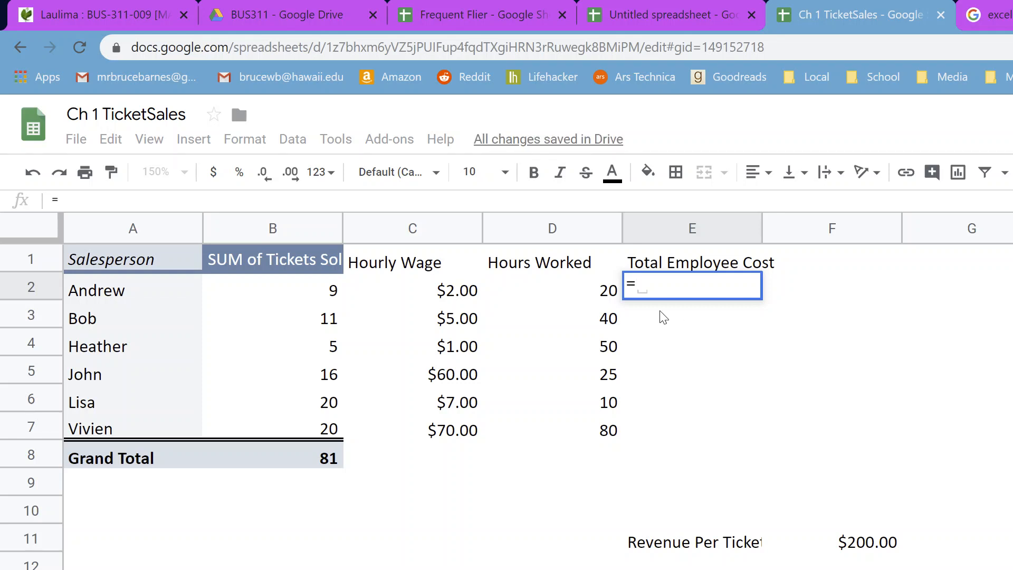
pyautogui.click(472, 297)
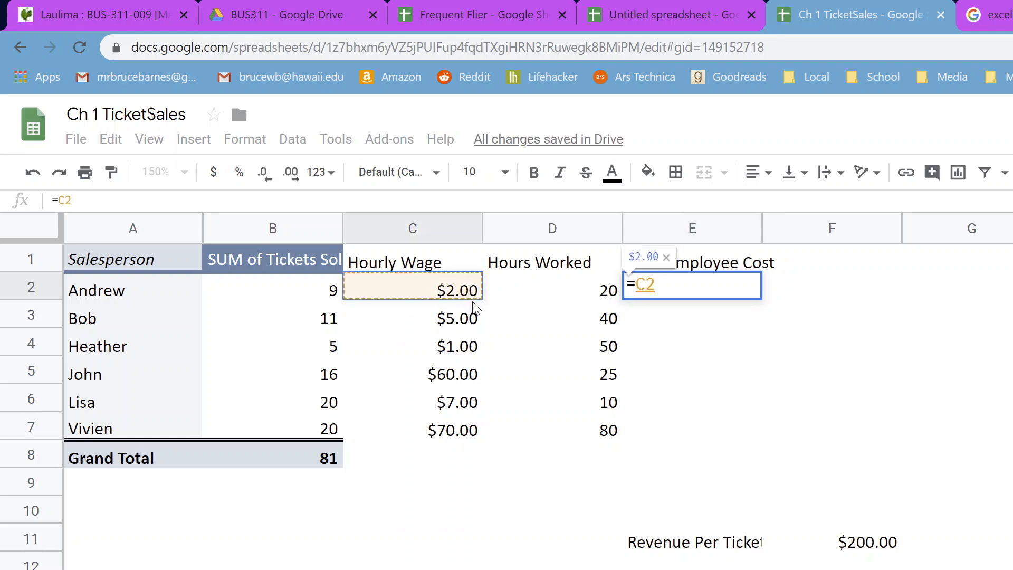
pyautogui.write('*')
pyautogui.click(568, 290)
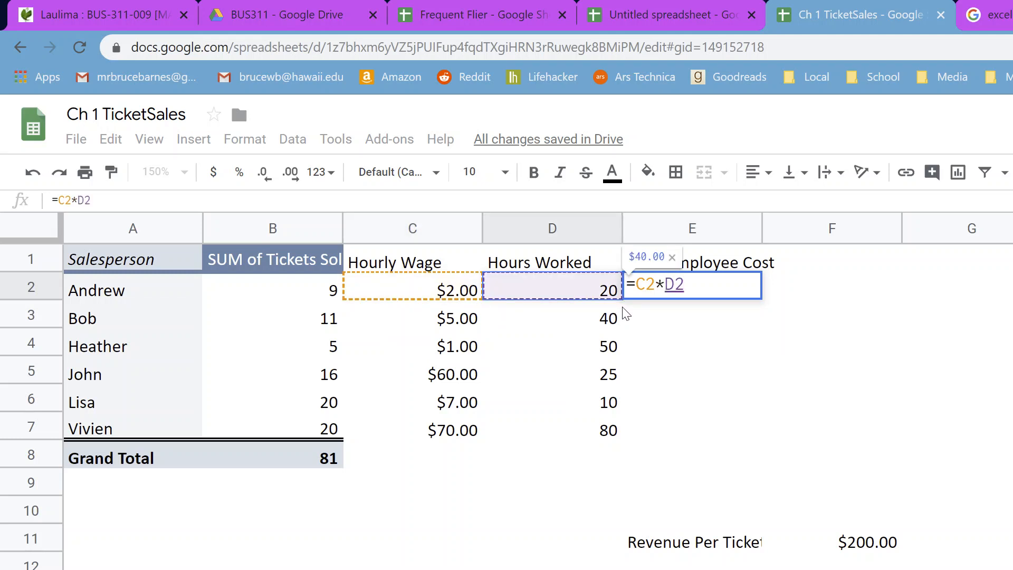
pyautogui.press('Return')
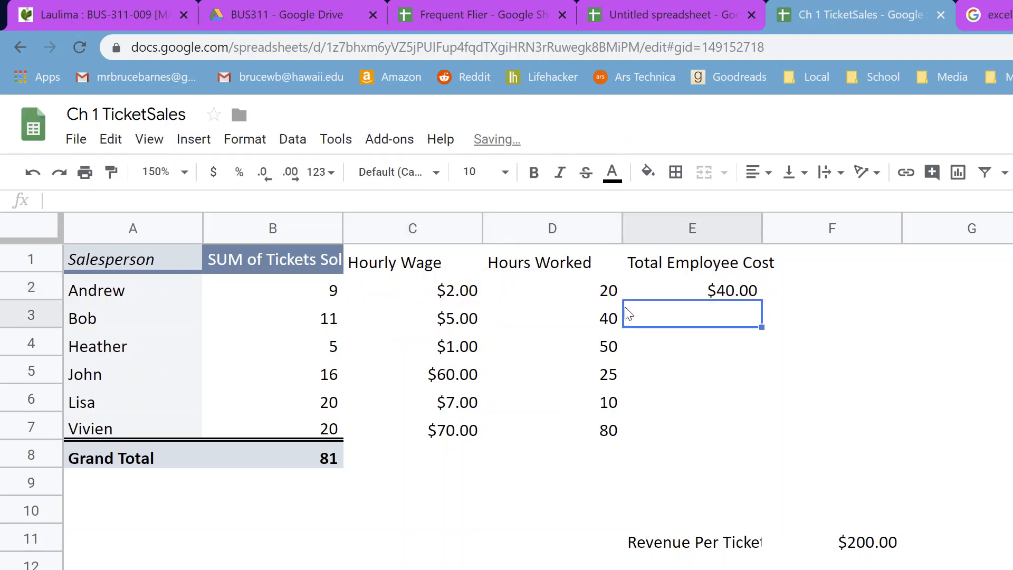
pyautogui.click(747, 297)
pyautogui.moveTo(763, 300); pyautogui.dragTo(761, 424)
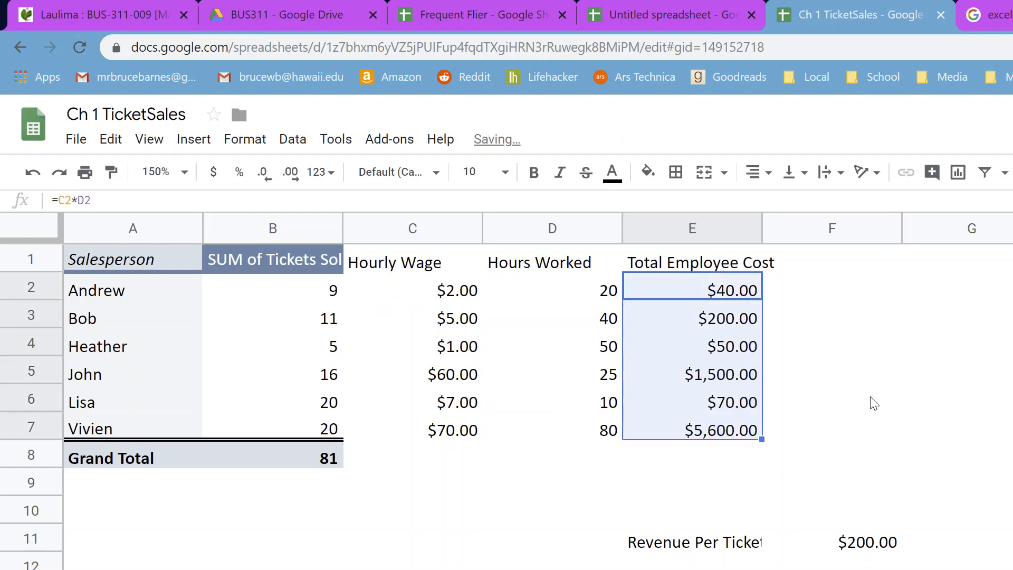
# Step: Add the column heading Revenue Brought In in cell F1
pyautogui.click(844, 267)
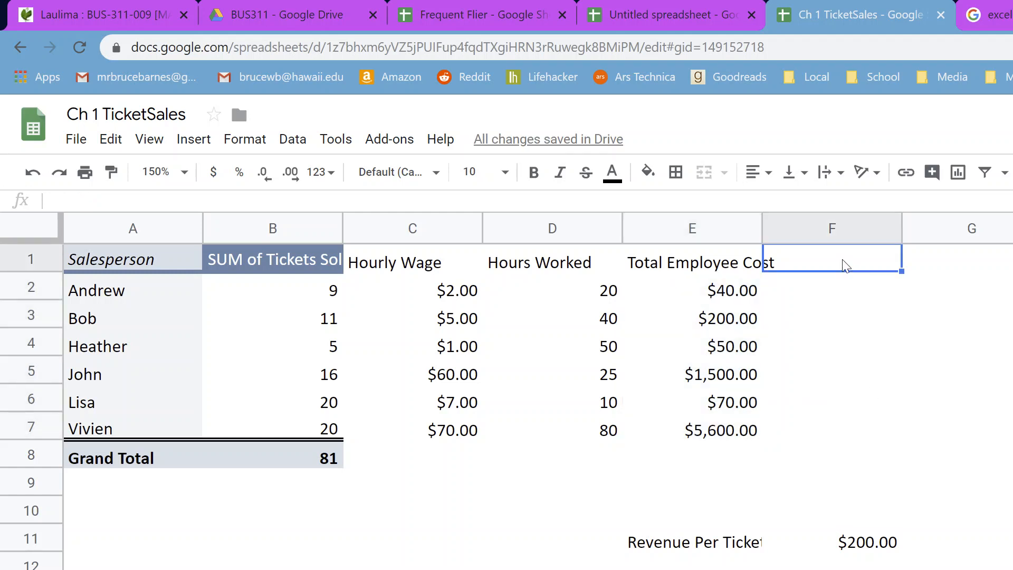
pyautogui.write('Revenue Bro')
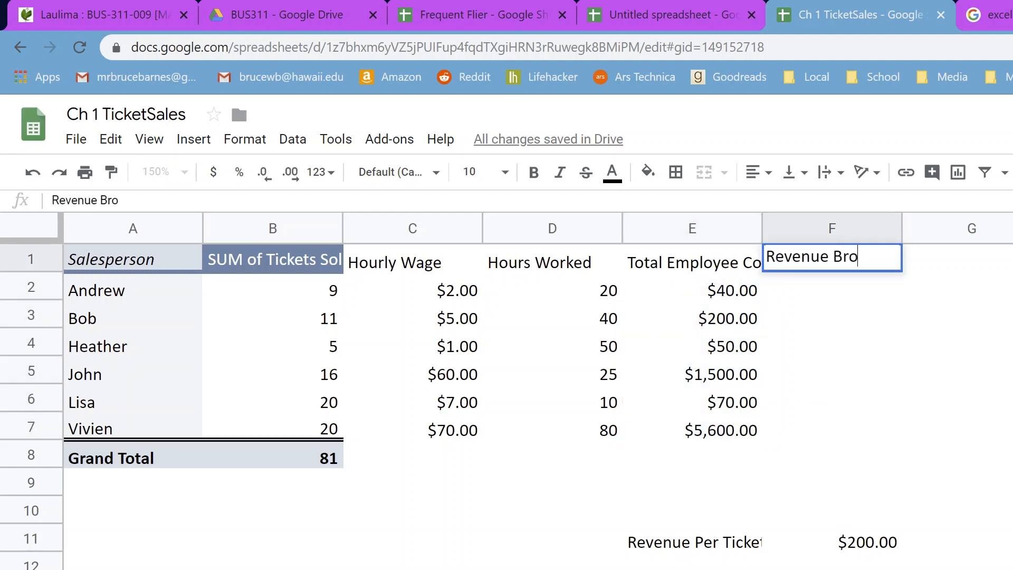
pyautogui.write('ught In')
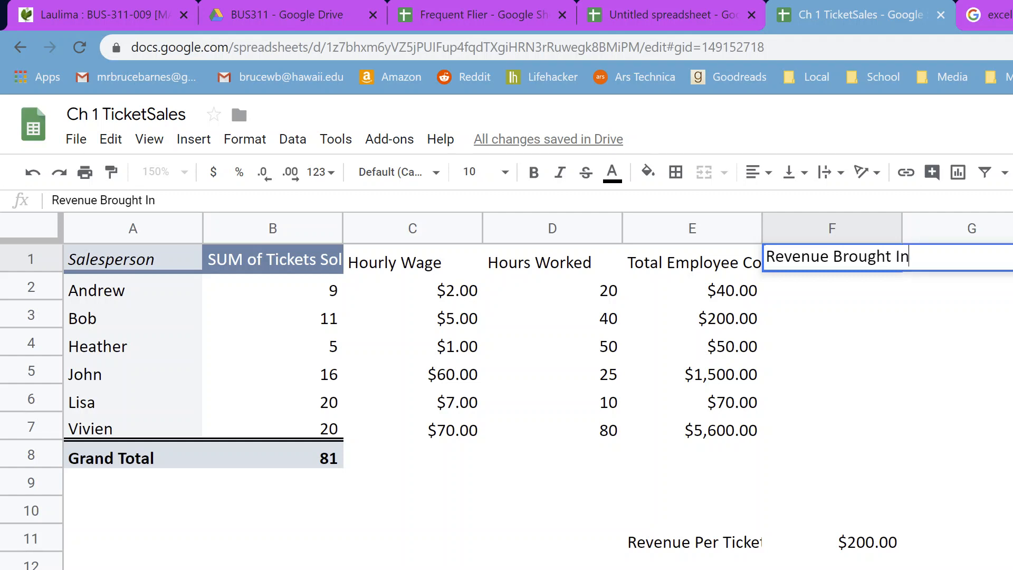
pyautogui.press('Return')
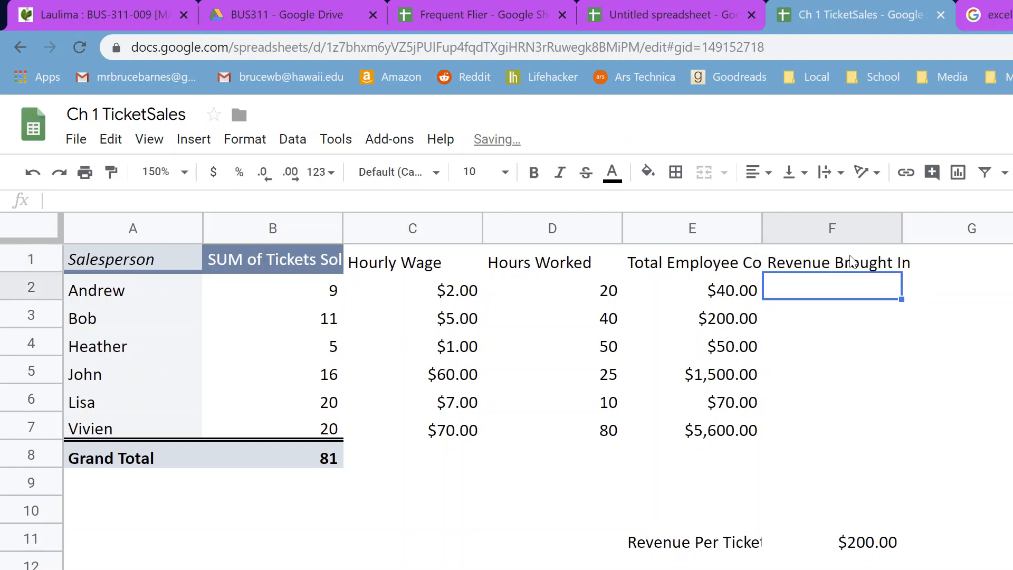
# Step: Define the revenue per ticket cell F11 as a named range called Revenue
pyautogui.click(851, 553)
pyautogui.rightClick(851, 554)
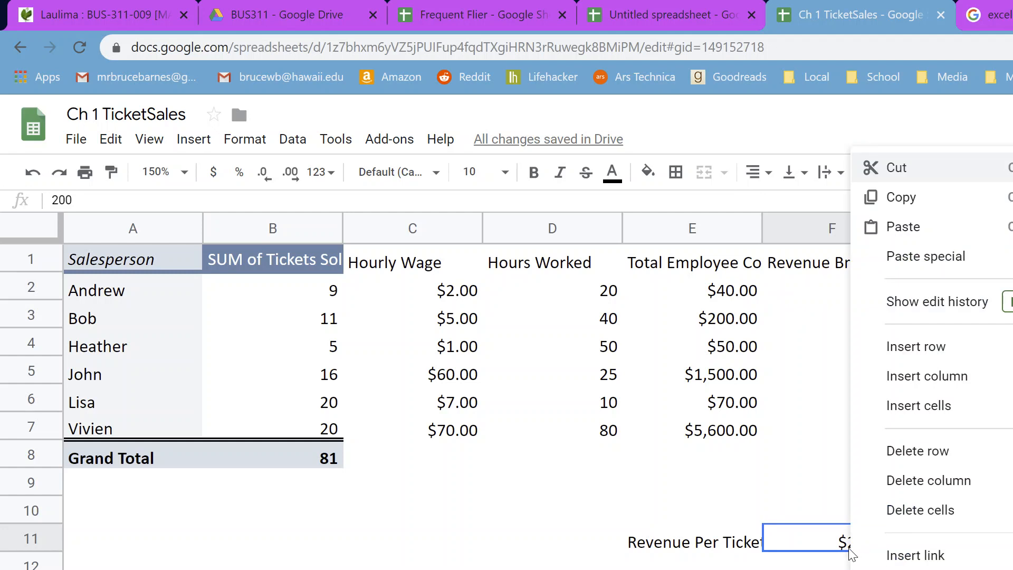
pyautogui.scroll(-3, 865, 559)
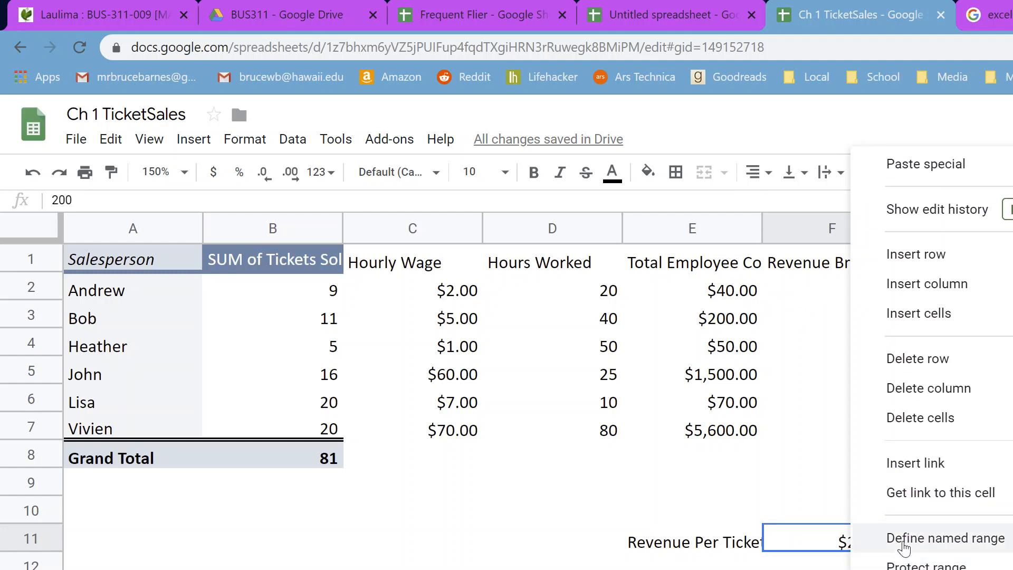
pyautogui.click(847, 546)
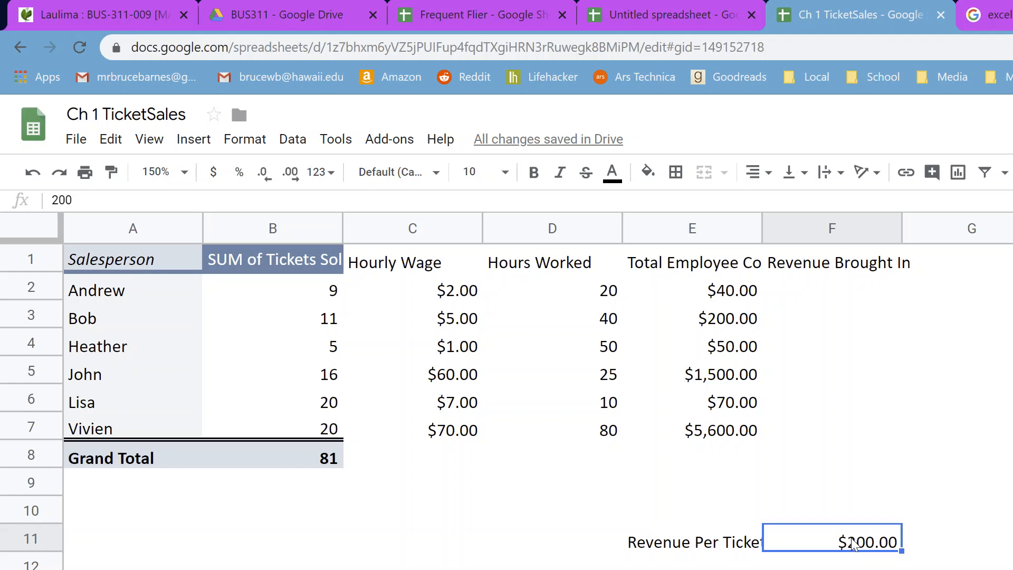
pyautogui.rightClick(851, 543)
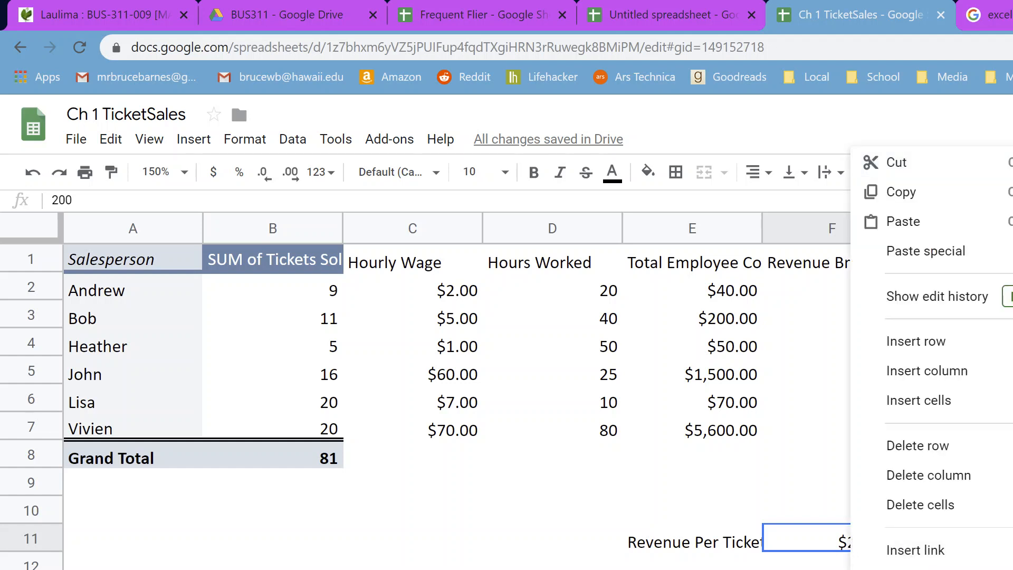
pyautogui.press('Escape')
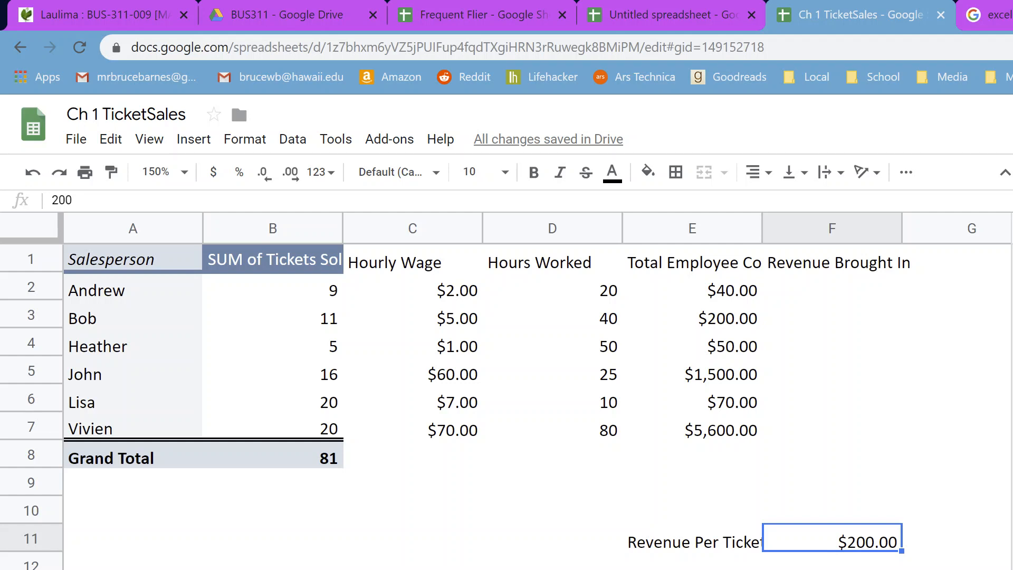
pyautogui.hotkey('ctrl', 'c')
pyautogui.press('Escape')
# Step: Calculate the revenue brought in with =Revenue*B2 in cell F2 and fill the formula down to F7
pyautogui.click(832, 291)
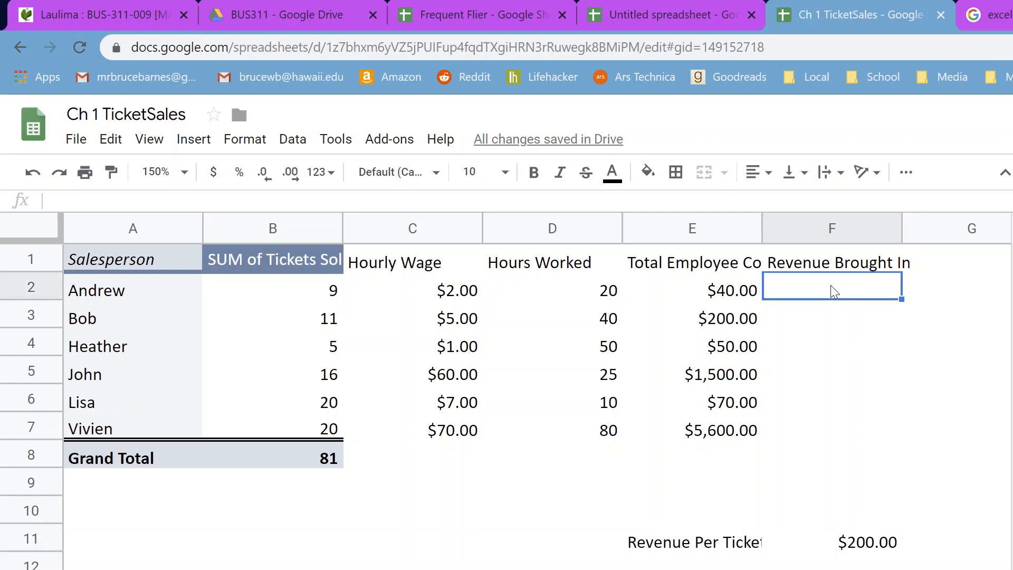
pyautogui.write('=')
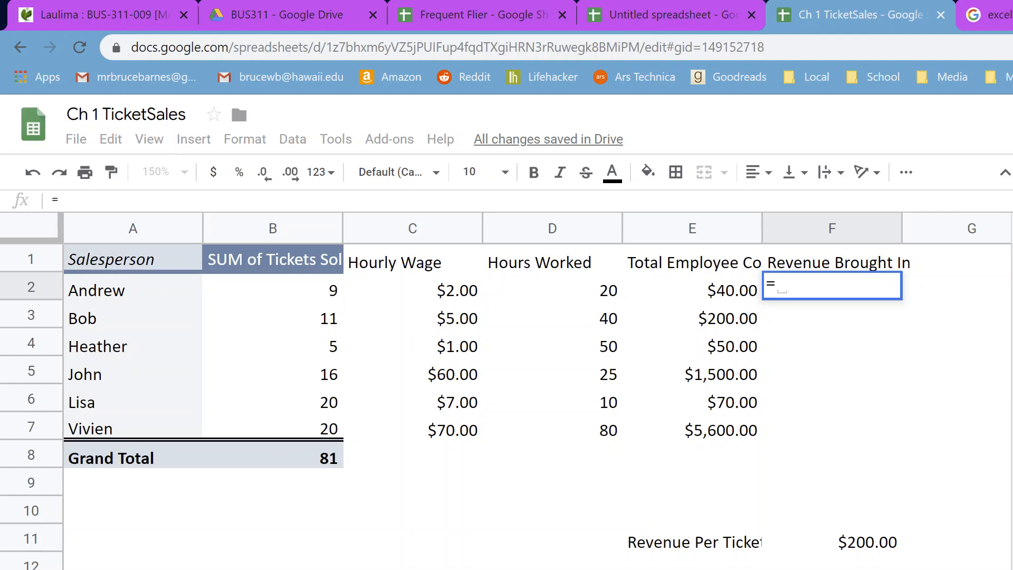
pyautogui.write('Re')
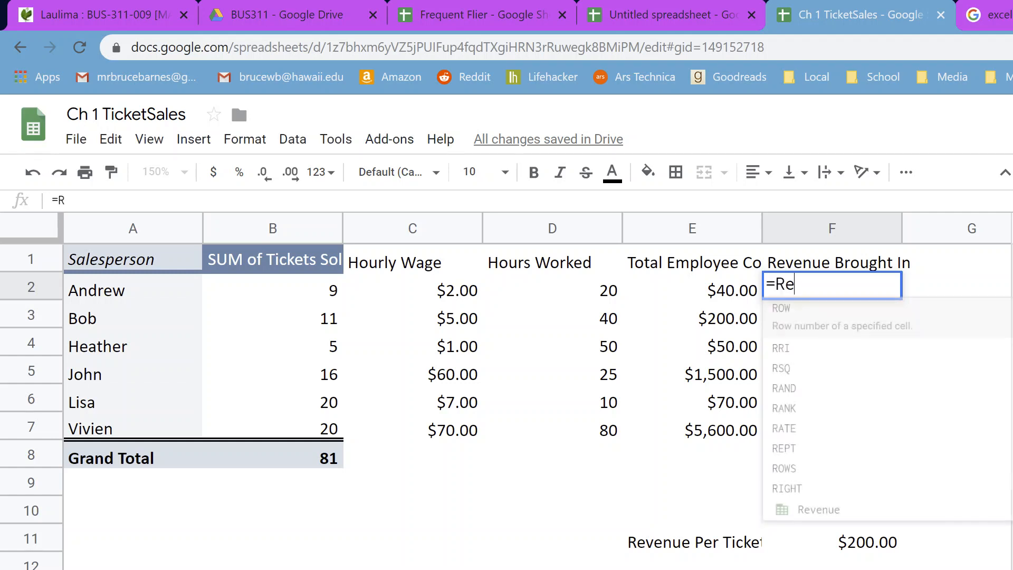
pyautogui.write('venue*')
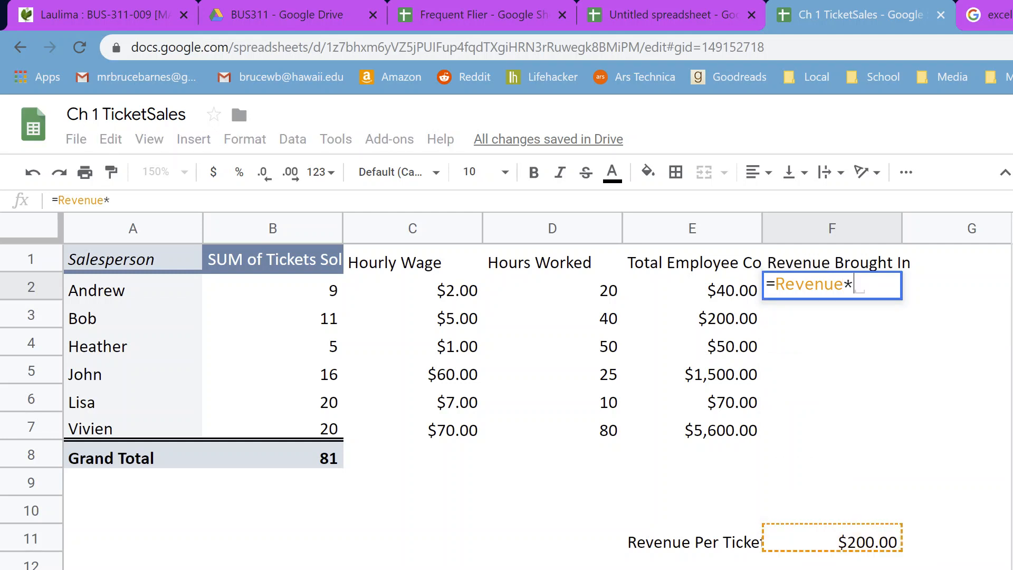
pyautogui.click(305, 296)
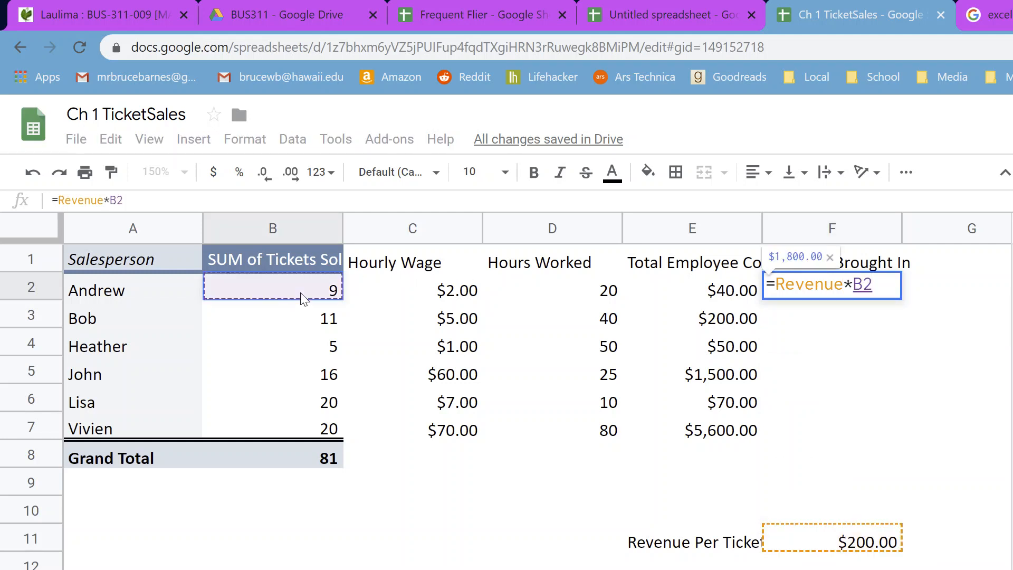
pyautogui.press('Return')
pyautogui.click(851, 293)
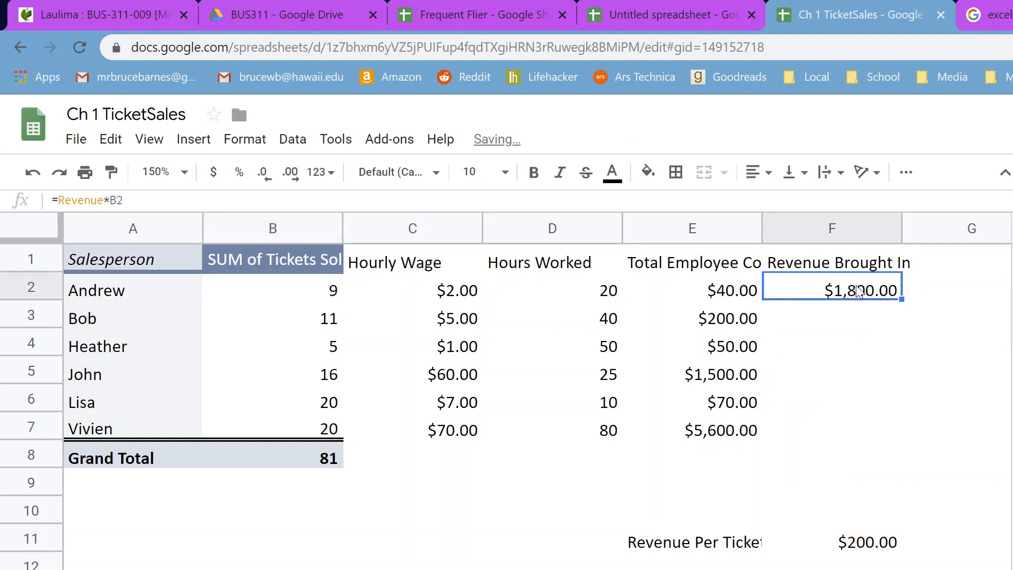
pyautogui.moveTo(902, 298); pyautogui.dragTo(904, 426)
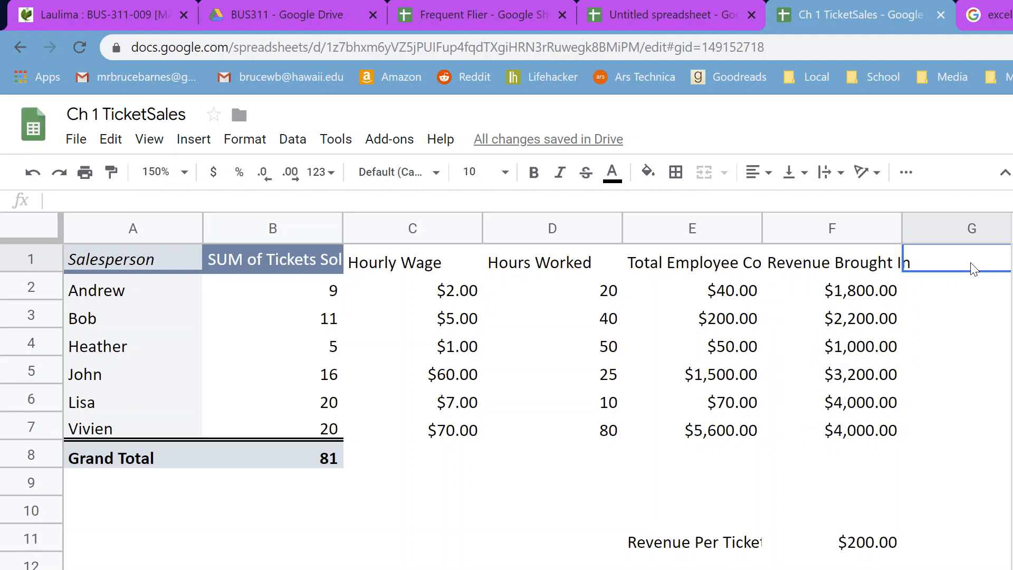
# Step: Add the column heading Employee Benefit in cell G1
pyautogui.write('=')
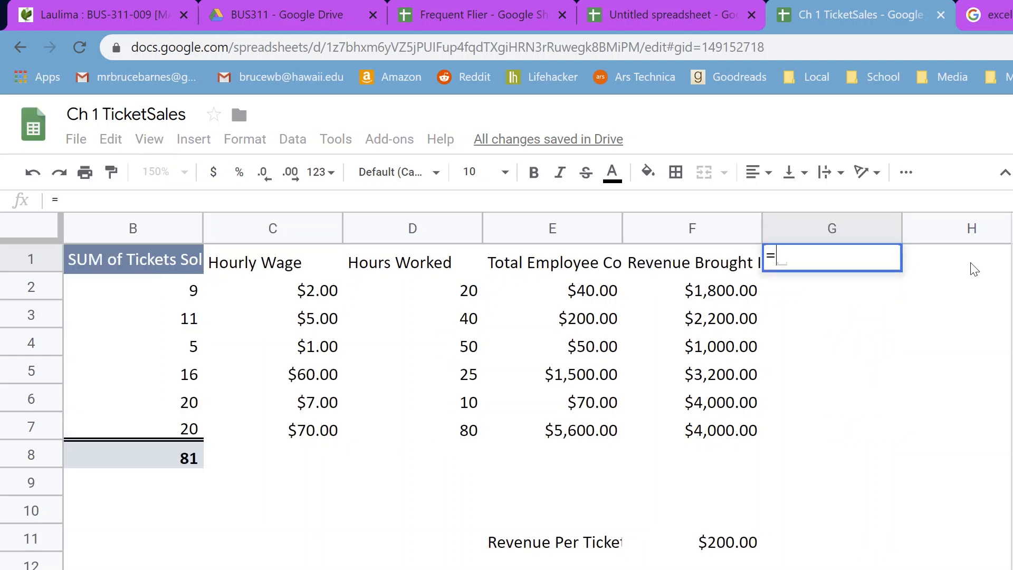
pyautogui.press('BackSpace')
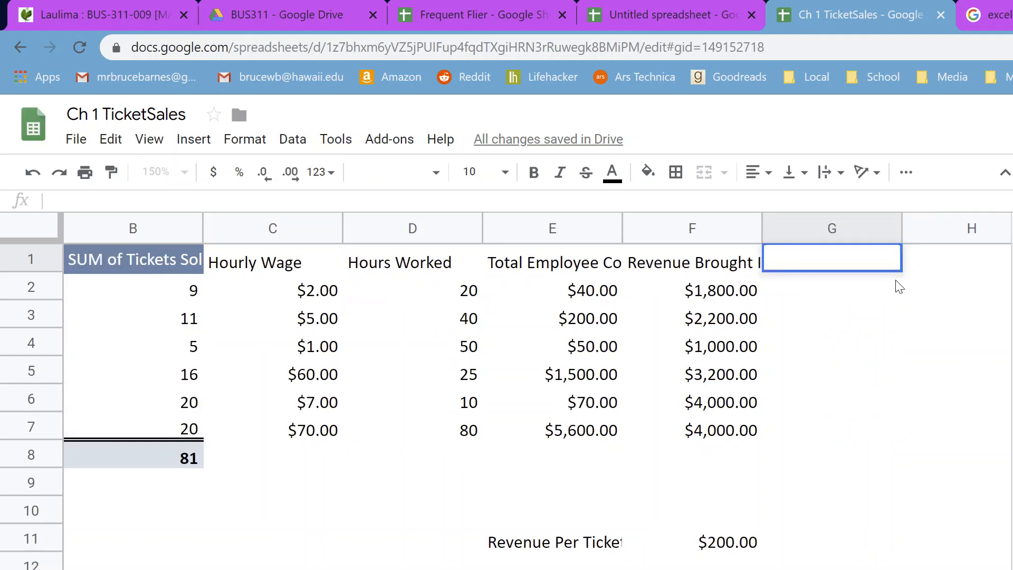
pyautogui.write('Employee Benefit')
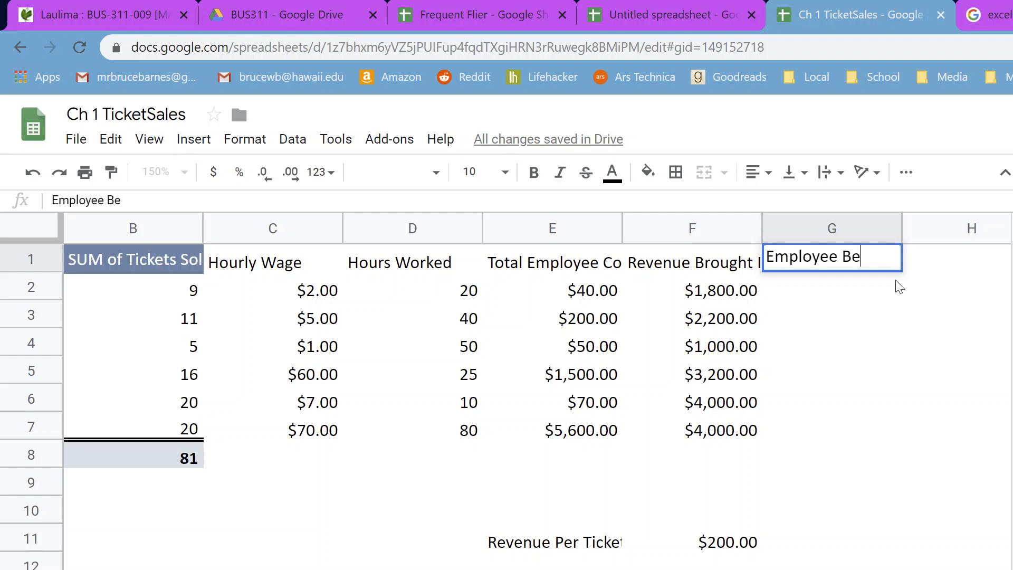
pyautogui.press('Return')
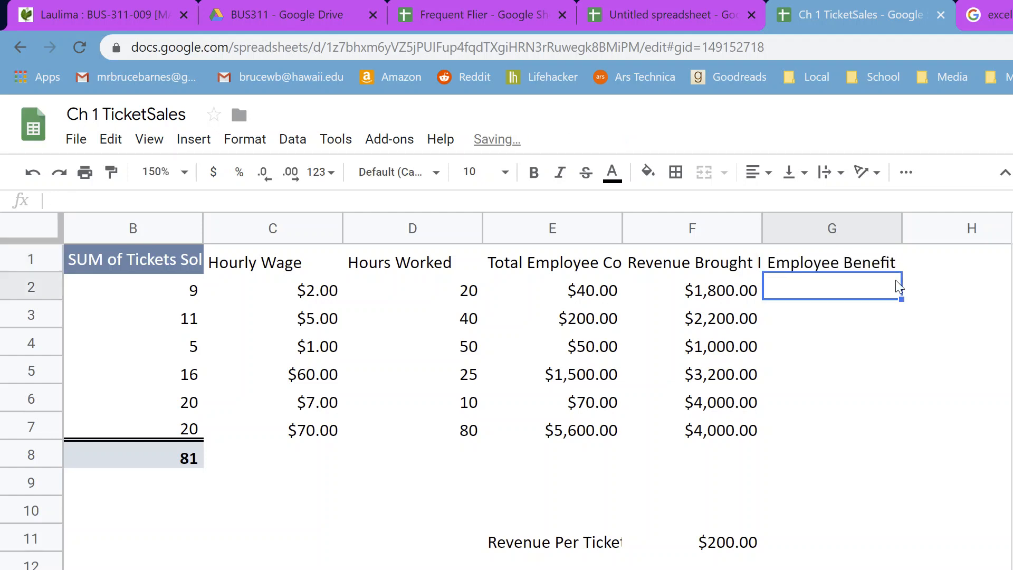
# Step: Subtract the total employee cost from the revenue brought in with =F2-E2 in cell G2
pyautogui.write('=')
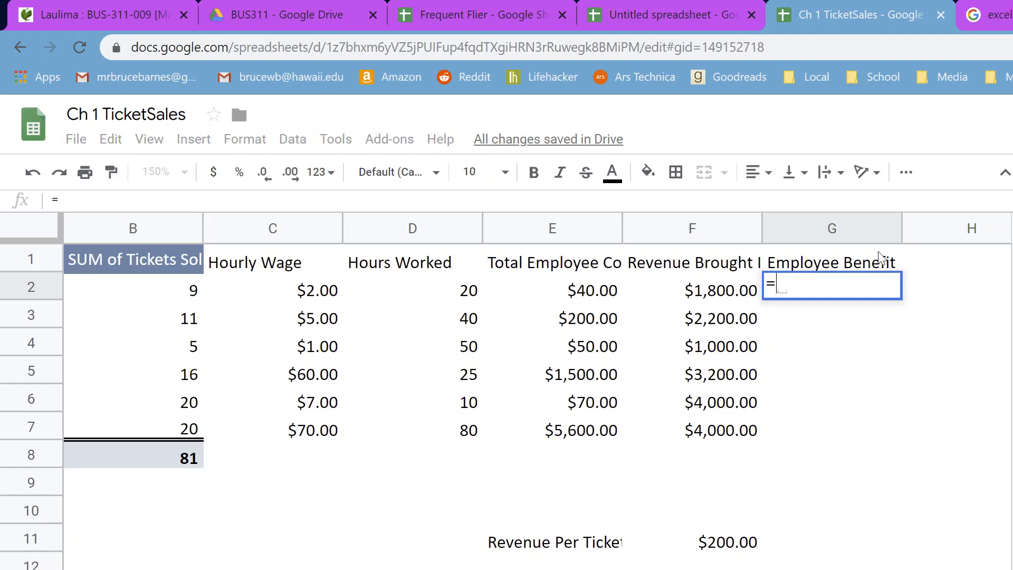
pyautogui.click(701, 298)
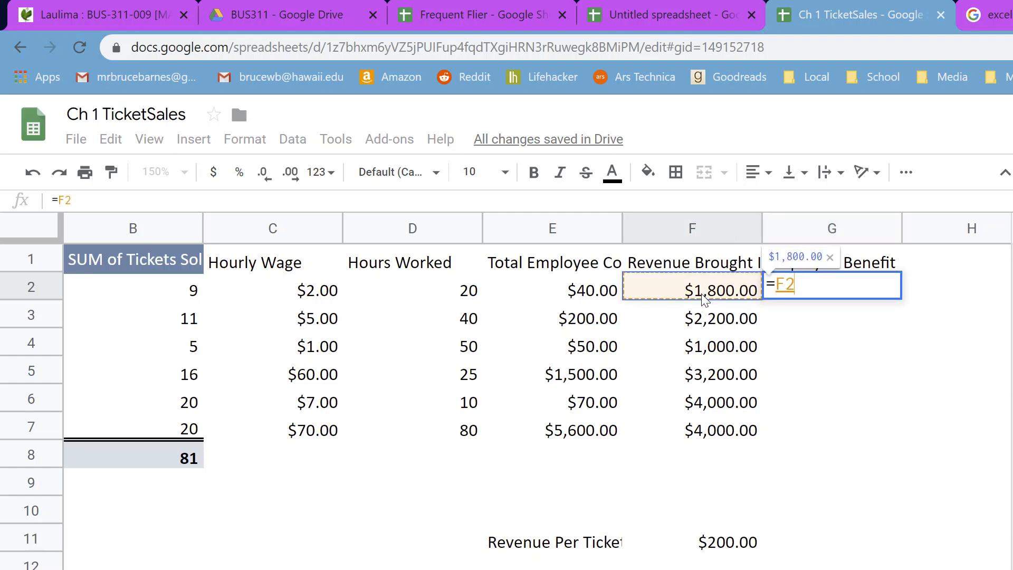
pyautogui.write('-')
pyautogui.click(595, 296)
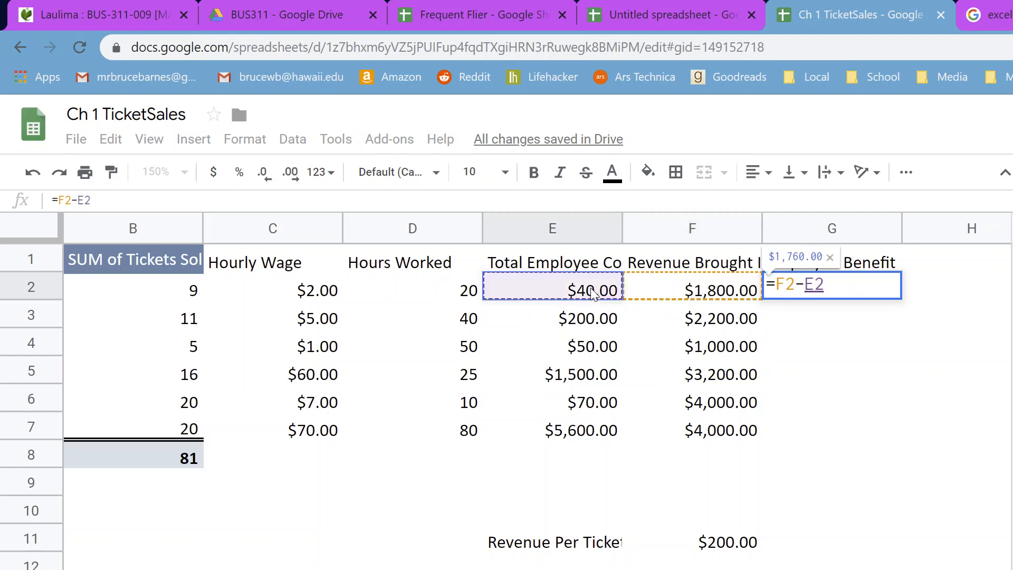
pyautogui.press('Return')
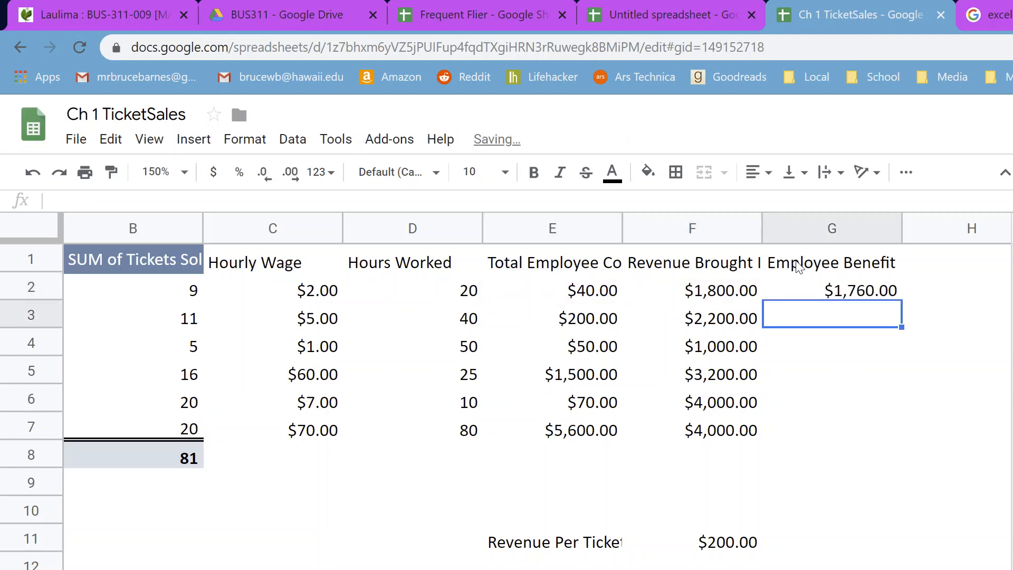
# Step: Change the heading in G1 to Profit Per Employee and fill the G2 formula down to G7
pyautogui.click(866, 269)
pyautogui.moveTo(144, 199); pyautogui.dragTo(3, 209)
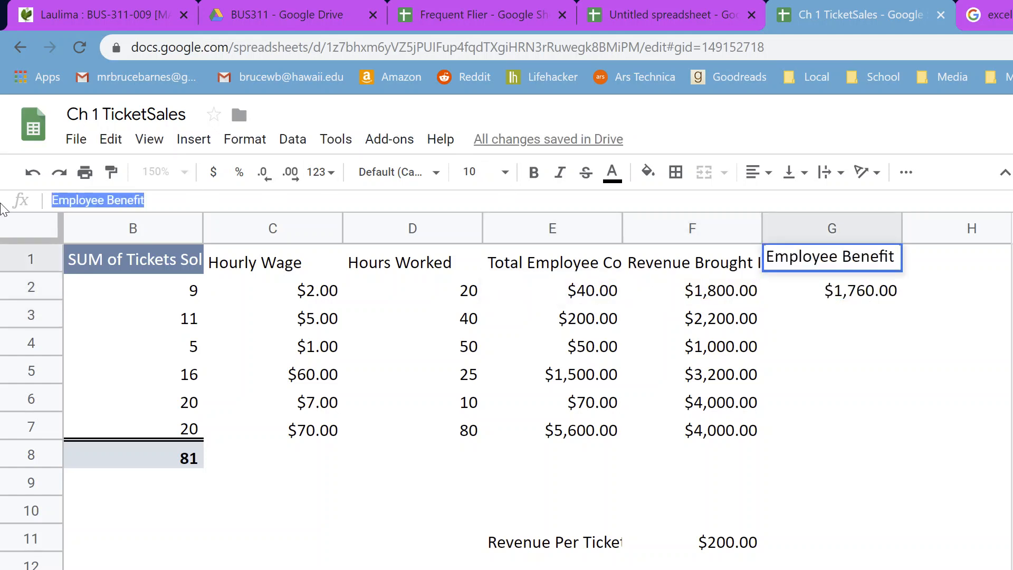
pyautogui.write('Profit Per')
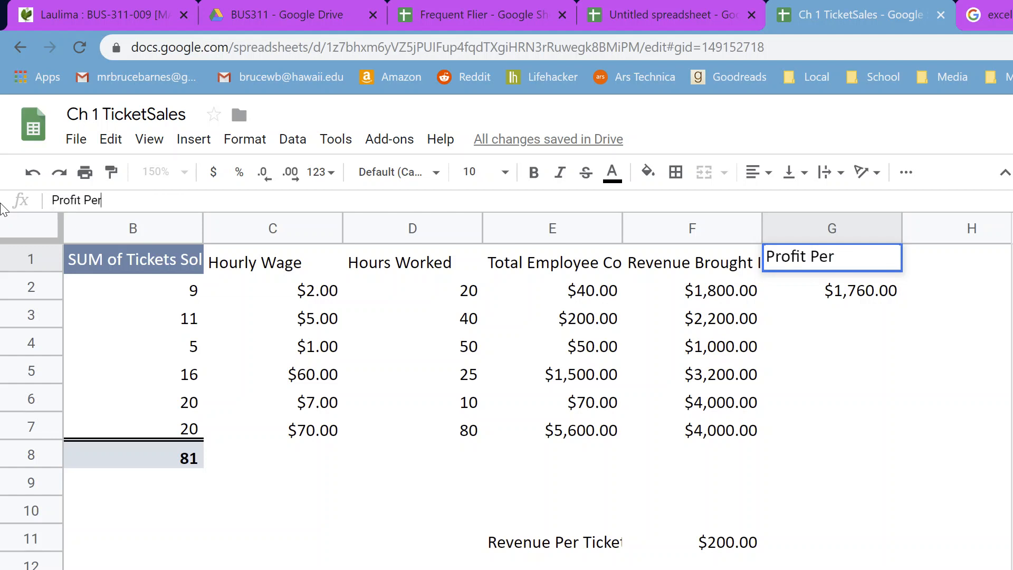
pyautogui.write(' Employee')
pyautogui.press('Return')
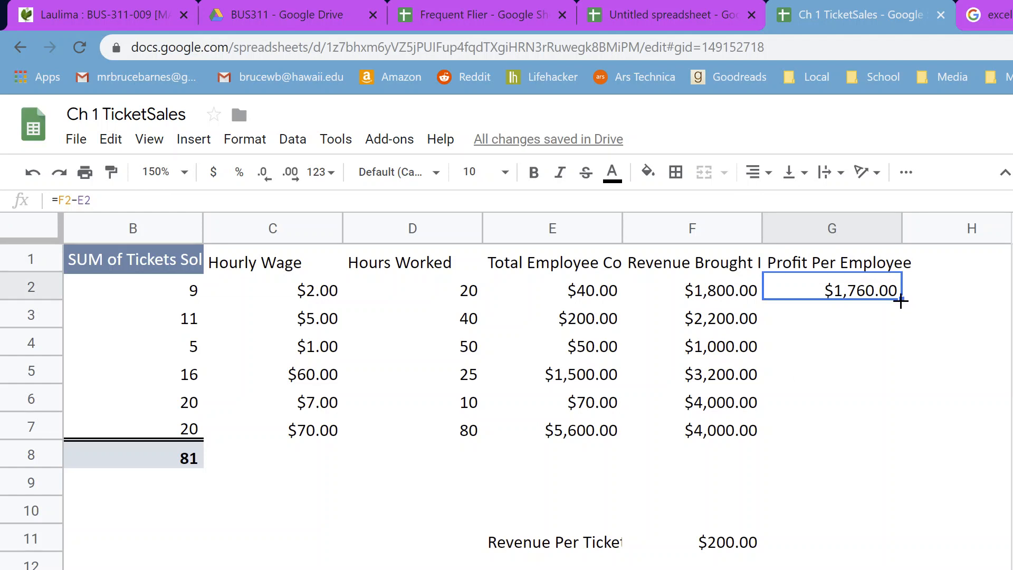
pyautogui.moveTo(902, 299); pyautogui.dragTo(927, 422)
pyautogui.click(945, 405)
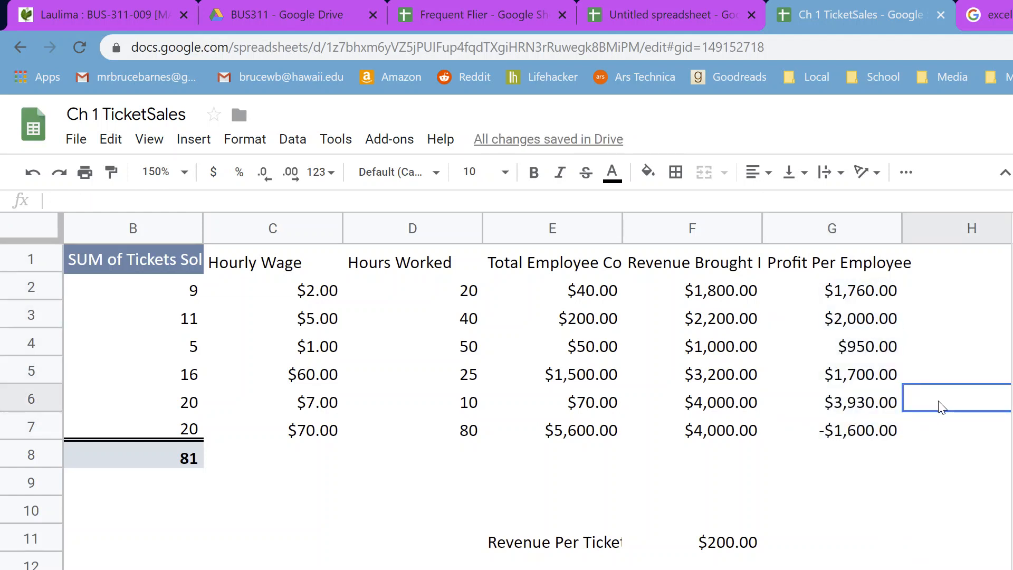
# Step: Apply conditional formatting to the profits in G2:G7 so that negative values get a light red fill
pyautogui.click(851, 439)
pyautogui.moveTo(869, 295); pyautogui.dragTo(871, 430)
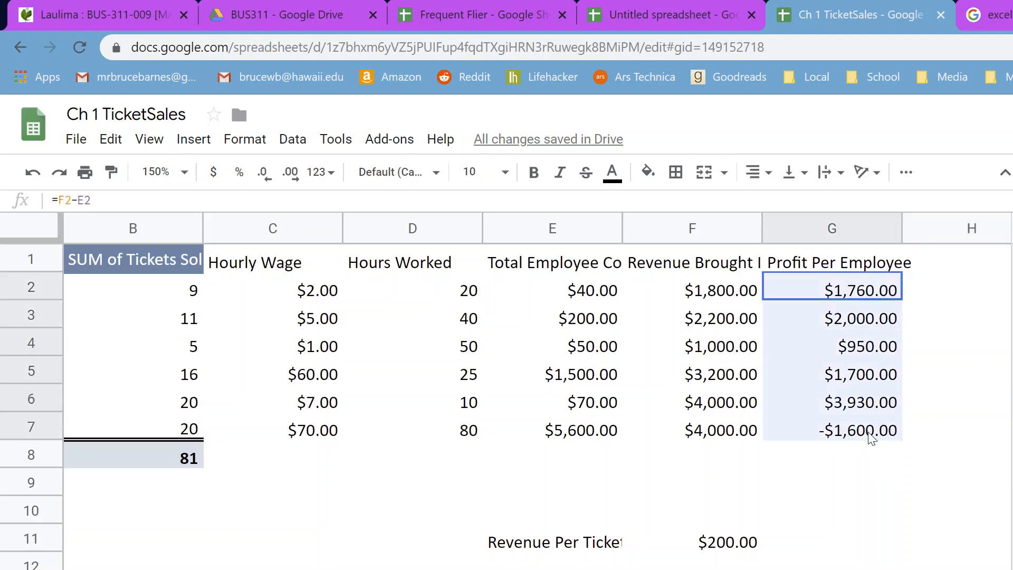
pyautogui.click(247, 148)
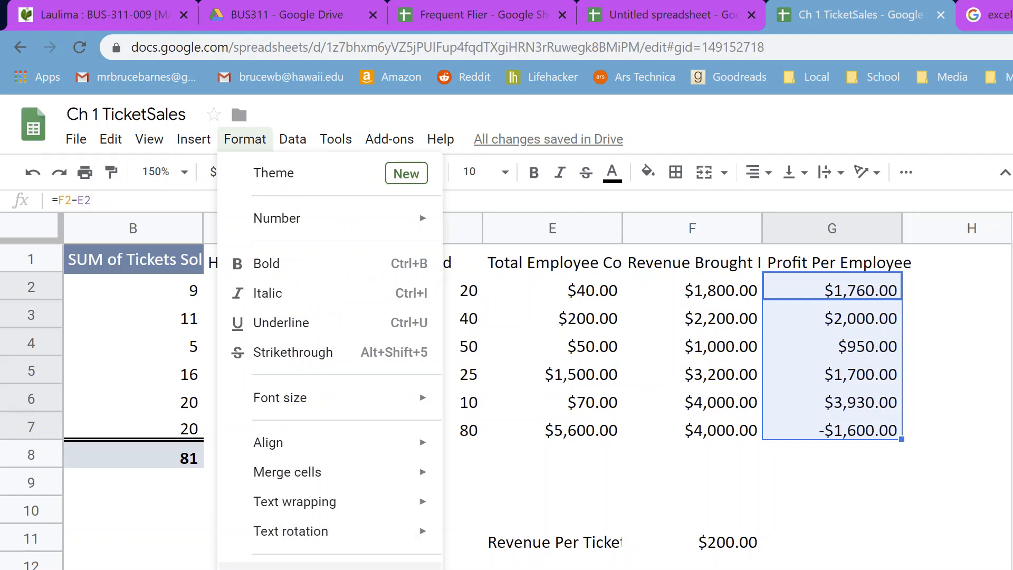
pyautogui.click(330, 567)
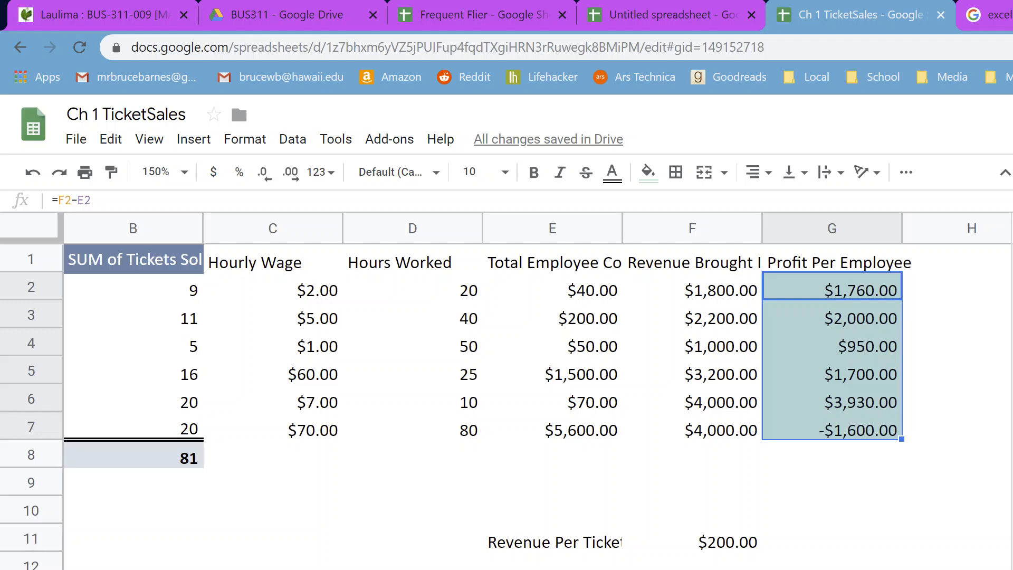
pyautogui.hotkey('ctrl', 'z')
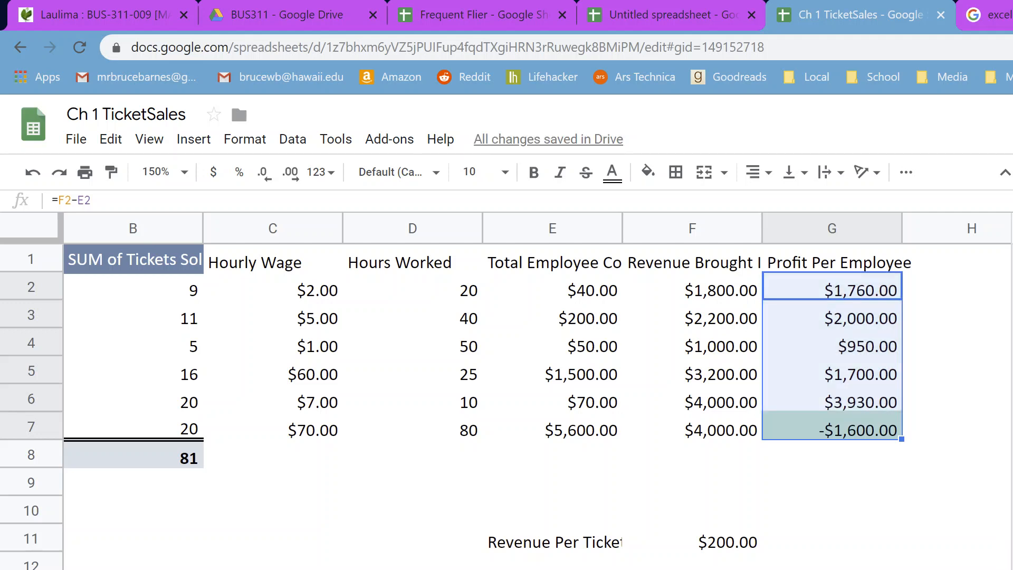
pyautogui.hotkey('ctrl', 'z')
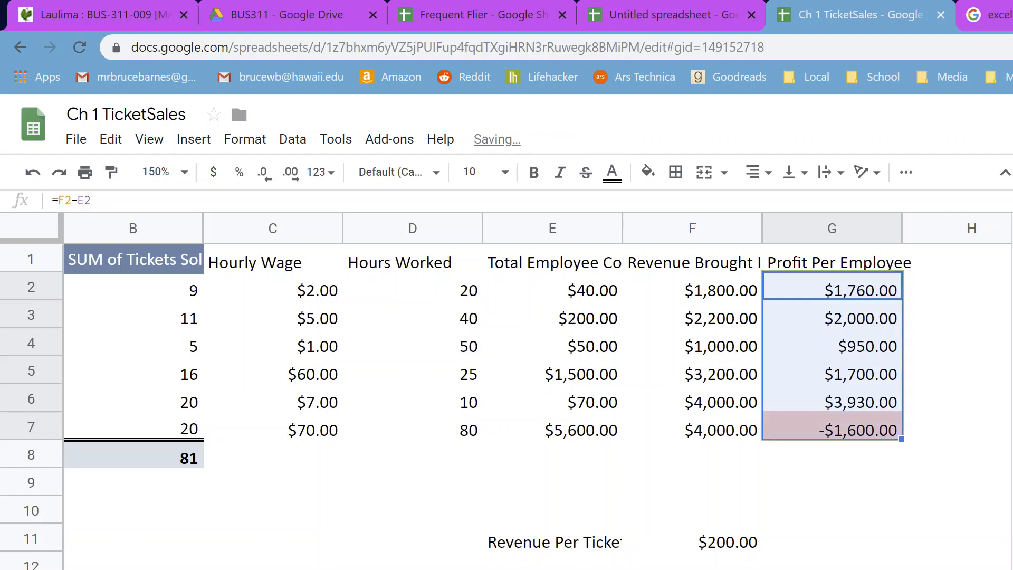
pyautogui.click(948, 562)
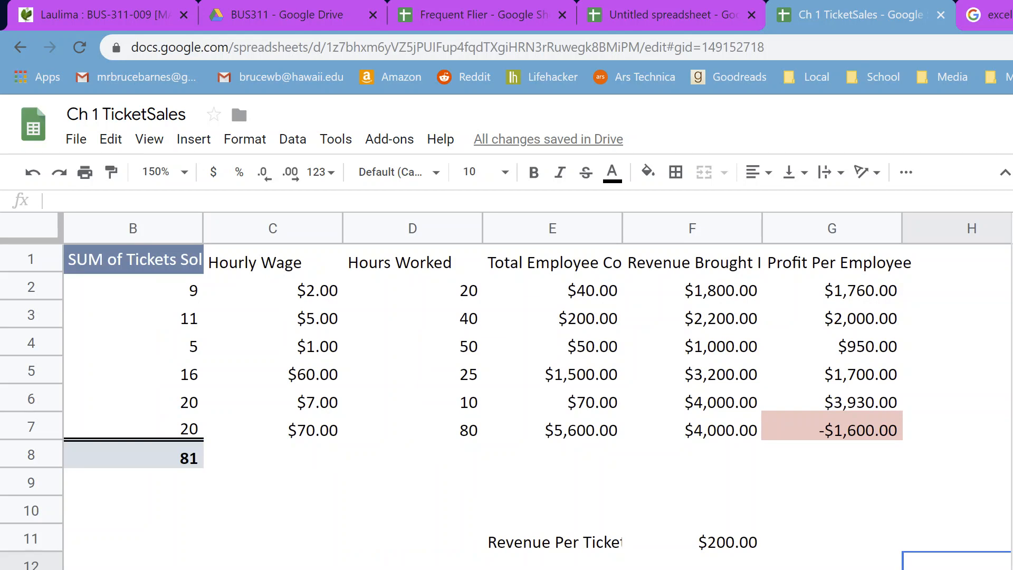
# Step: Review each salesperson's tickets sold, wage, hours, cost and revenue alongside the profit per employee
pyautogui.hscroll(6, 528, 396)
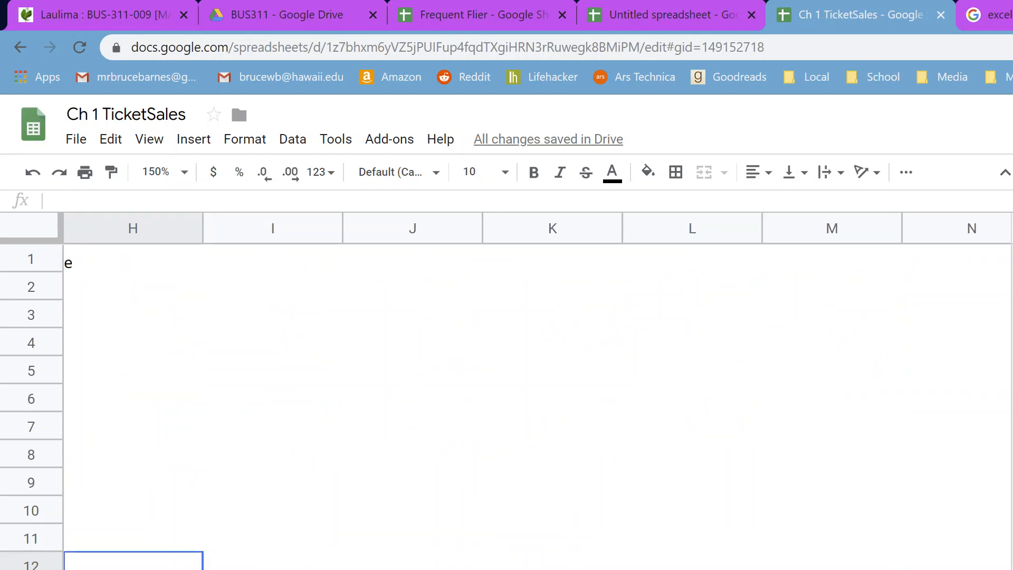
pyautogui.hscroll(-7, 527, 396)
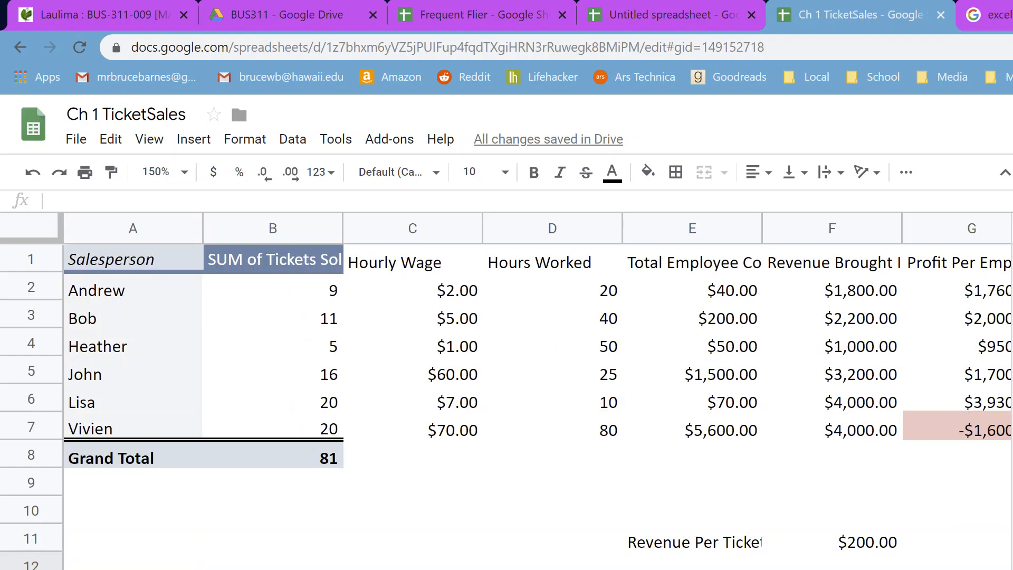
pyautogui.hscroll(4, 528, 395)
pyautogui.hscroll(-1, 528, 396)
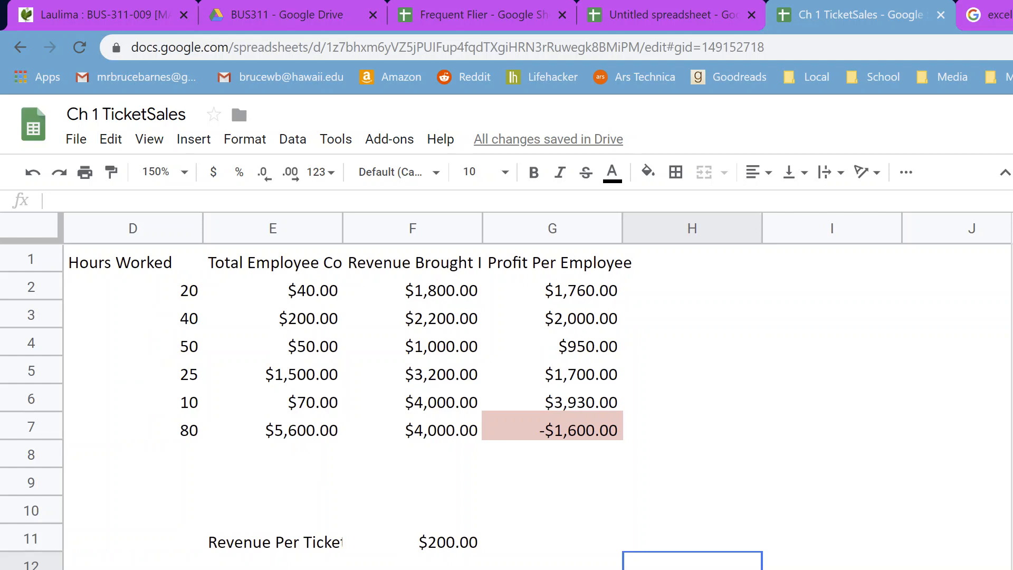
pyautogui.hscroll(-1, 528, 396)
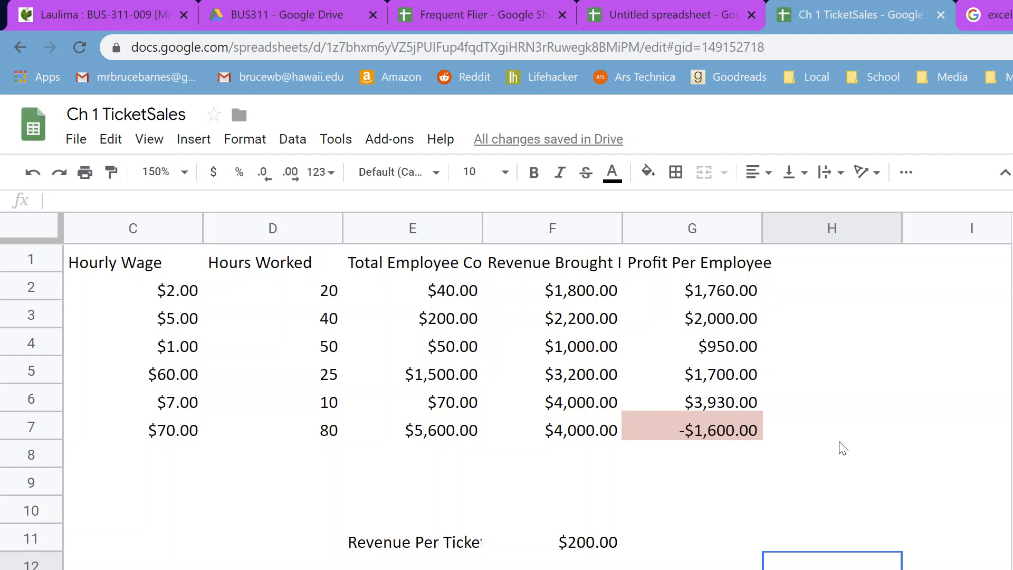
pyautogui.click(193, 410)
pyautogui.hscroll(6, 528, 395)
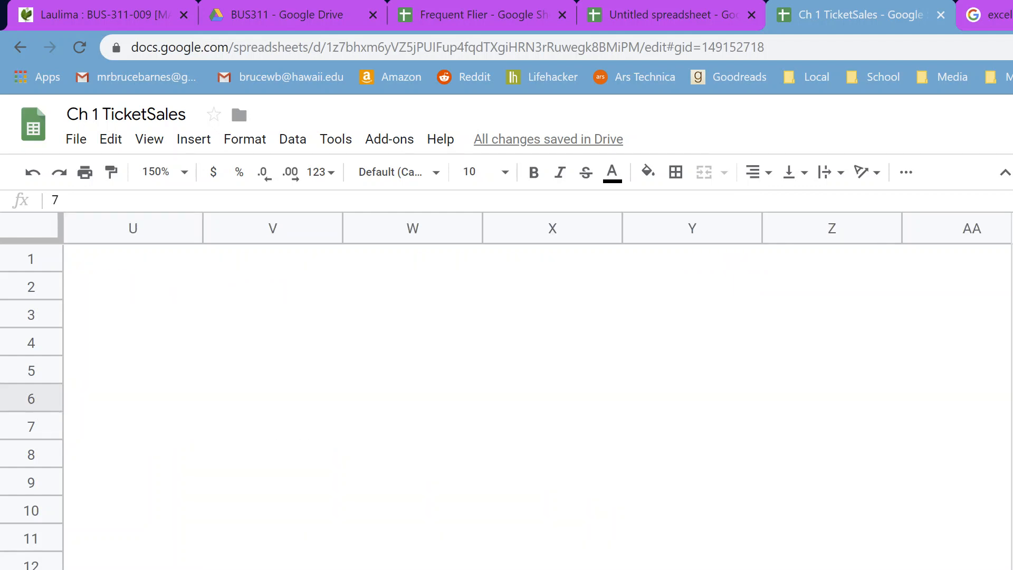
pyautogui.hscroll(-10, 528, 396)
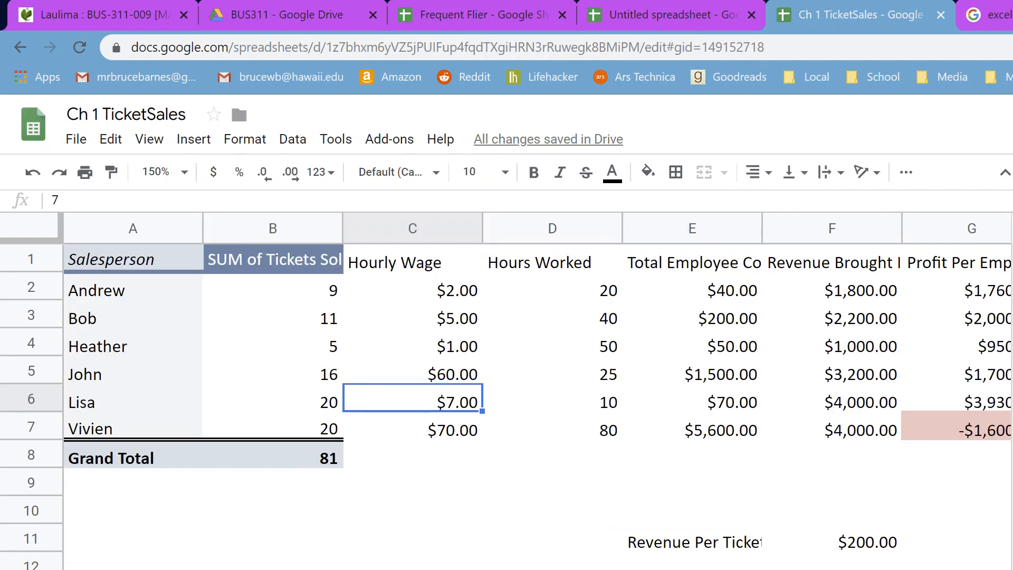
# Step: Set the hourly wage in cell C6 to $10.00
pyautogui.click(983, 403)
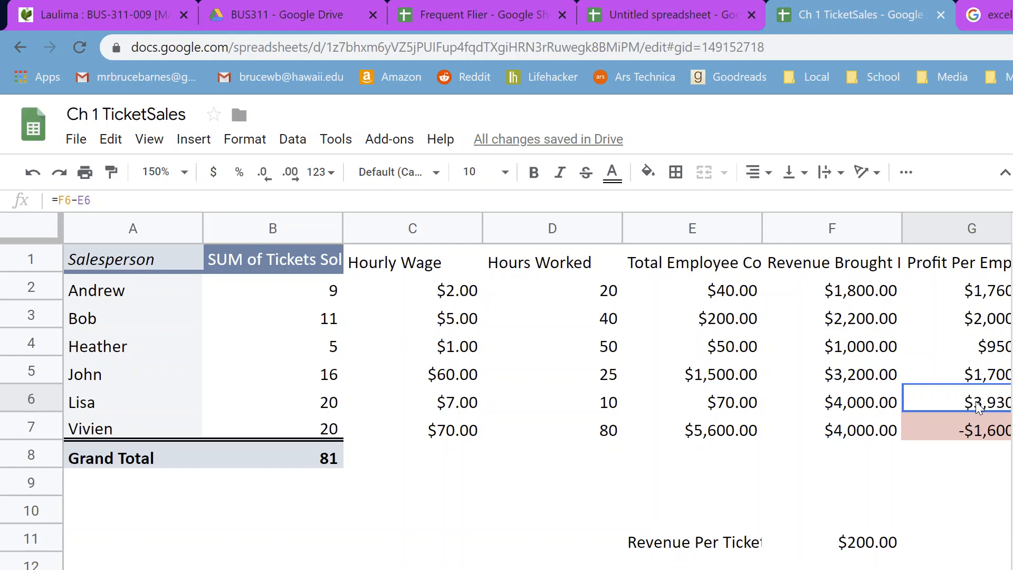
pyautogui.press('Left')
pyautogui.press('Left')
pyautogui.press('Left')
pyautogui.press('Left')
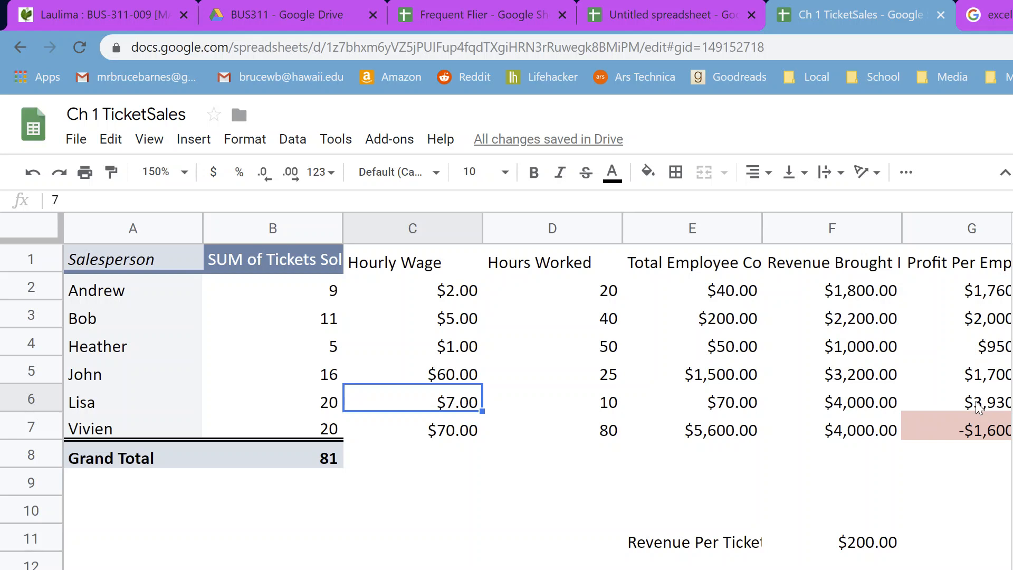
pyautogui.write('10')
pyautogui.press('Return')
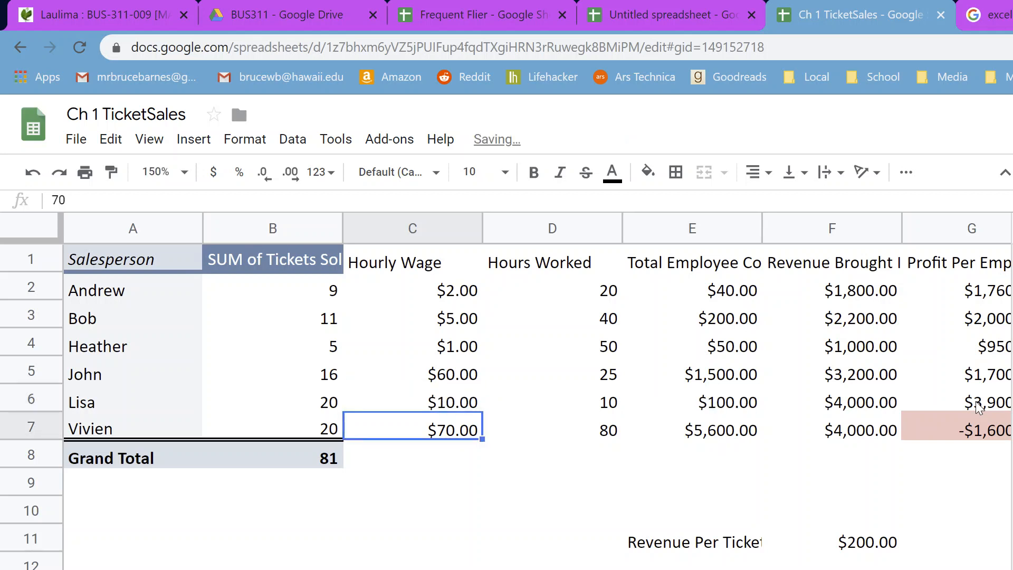
pyautogui.press('Up')
pyautogui.press('Down')
pyautogui.press('Up')
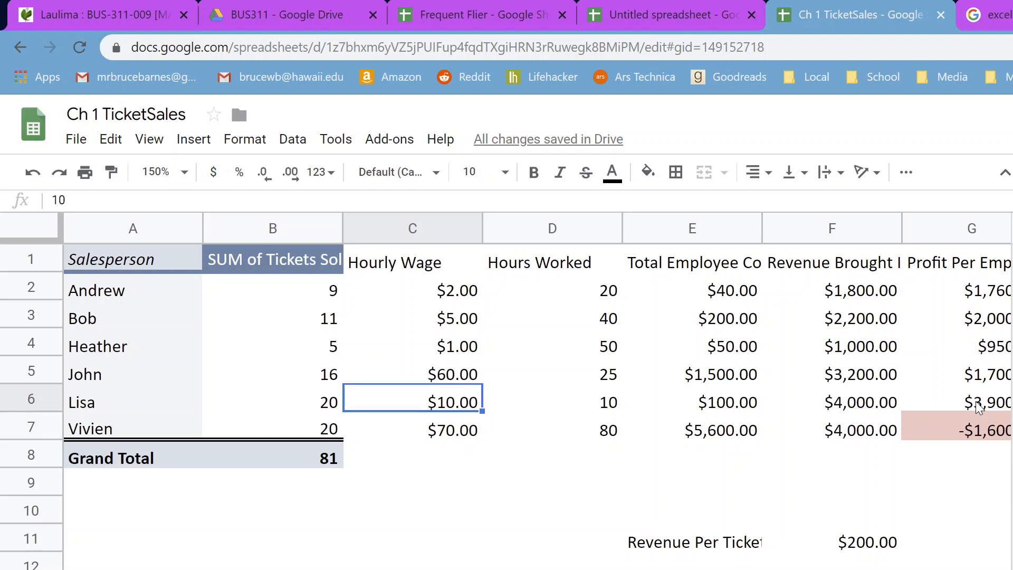
# Step: Test an hourly wage of $7.00 in cell C6 and restore it to $10.00
pyautogui.write('7')
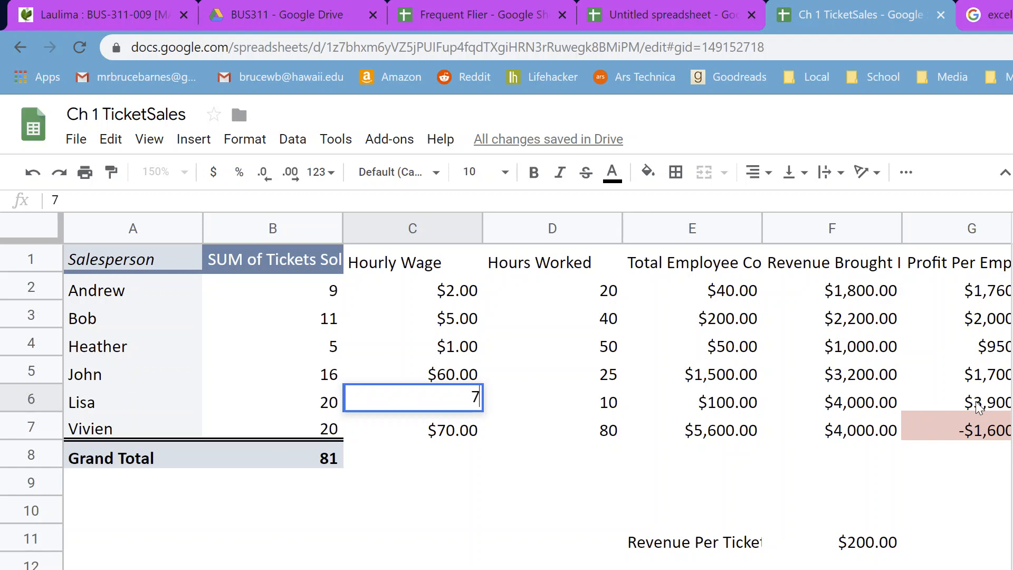
pyautogui.press('Return')
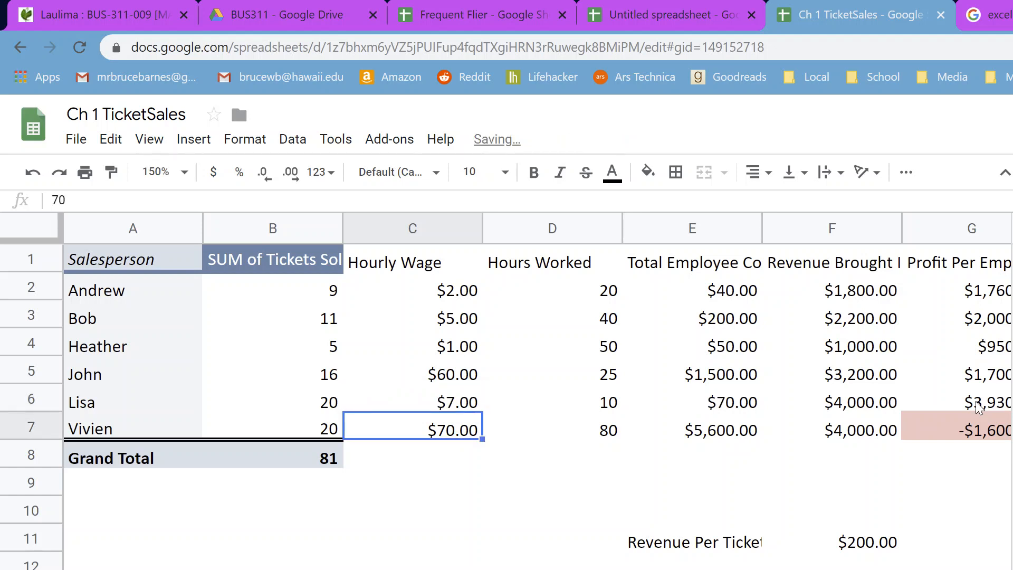
pyautogui.press('Up')
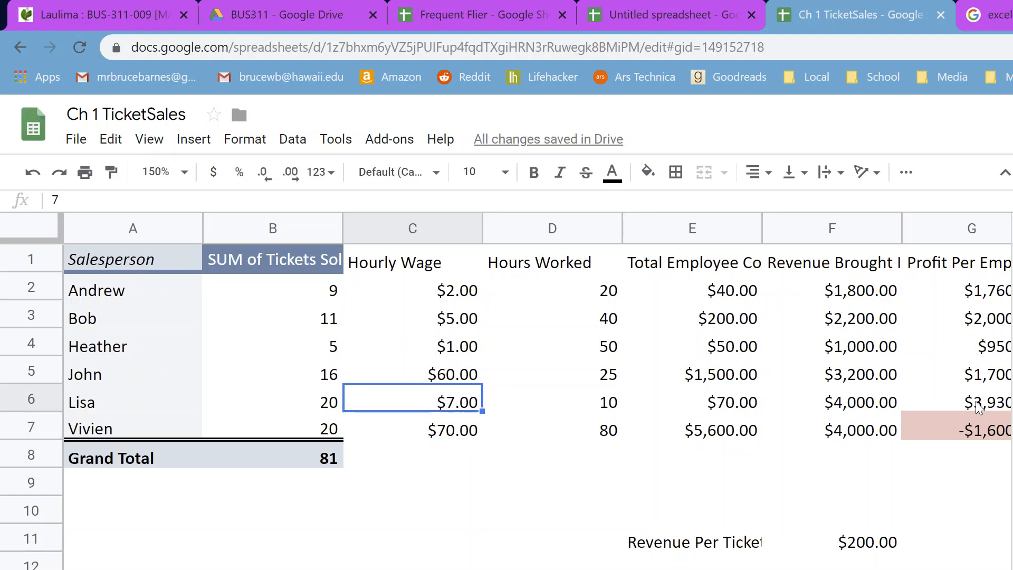
pyautogui.write('10')
pyautogui.press('Return')
pyautogui.press('Up')
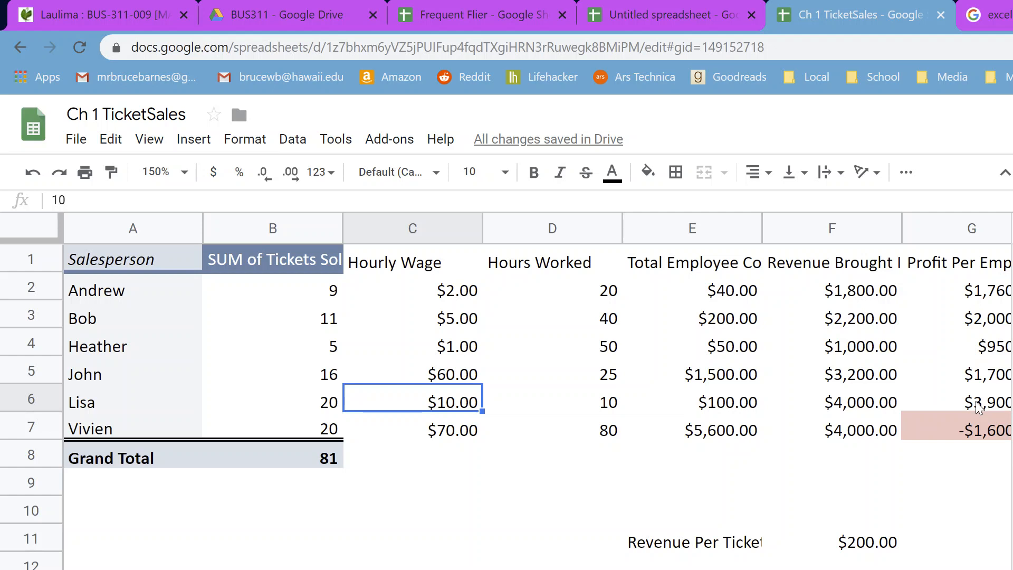
pyautogui.press('Right')
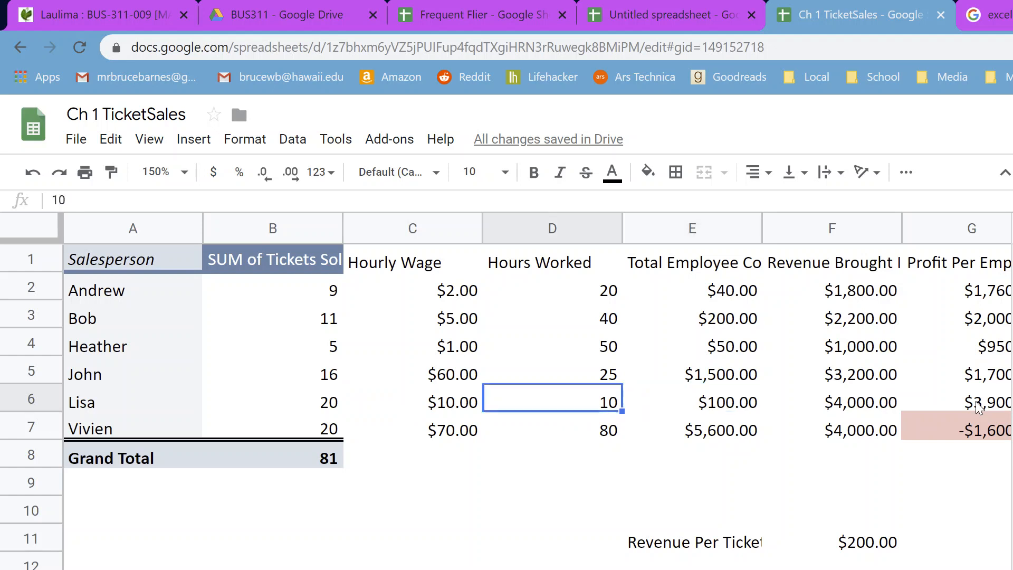
pyautogui.press('Left')
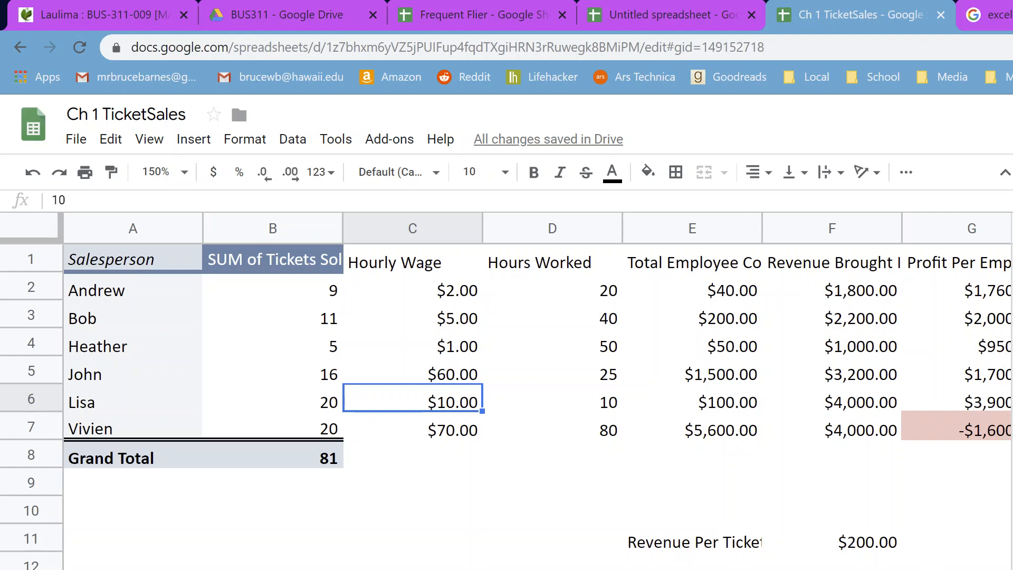
# Step: Go to the sheet with the source ticket data and apply alternating row colors to the range A1:D36
pyautogui.hotkey('ctrl', 'shift', 'pagedown')
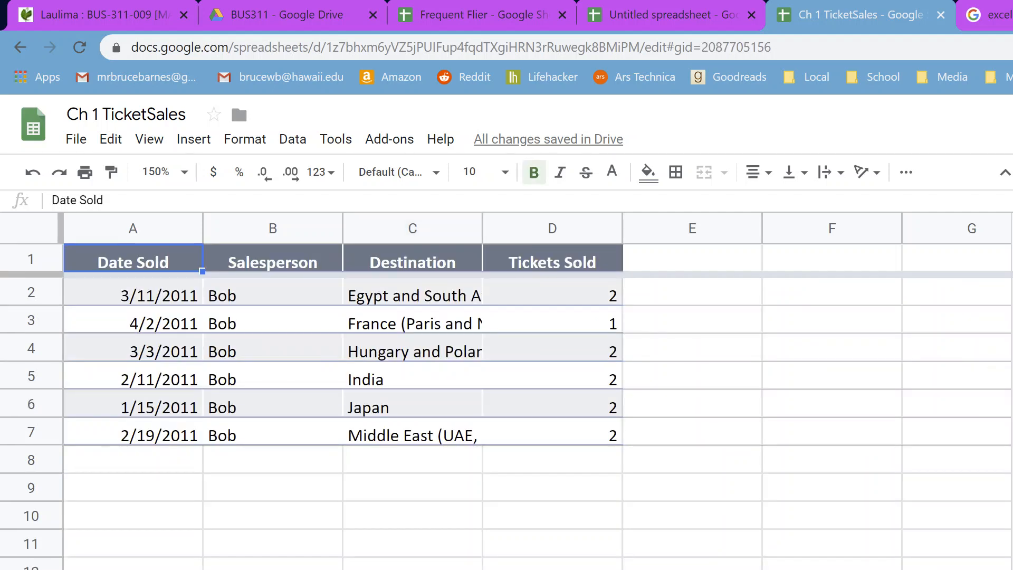
pyautogui.hotkey('ctrl', 'shift', 'pageup')
pyautogui.hotkey('ctrl', 'shift', 'pageup')
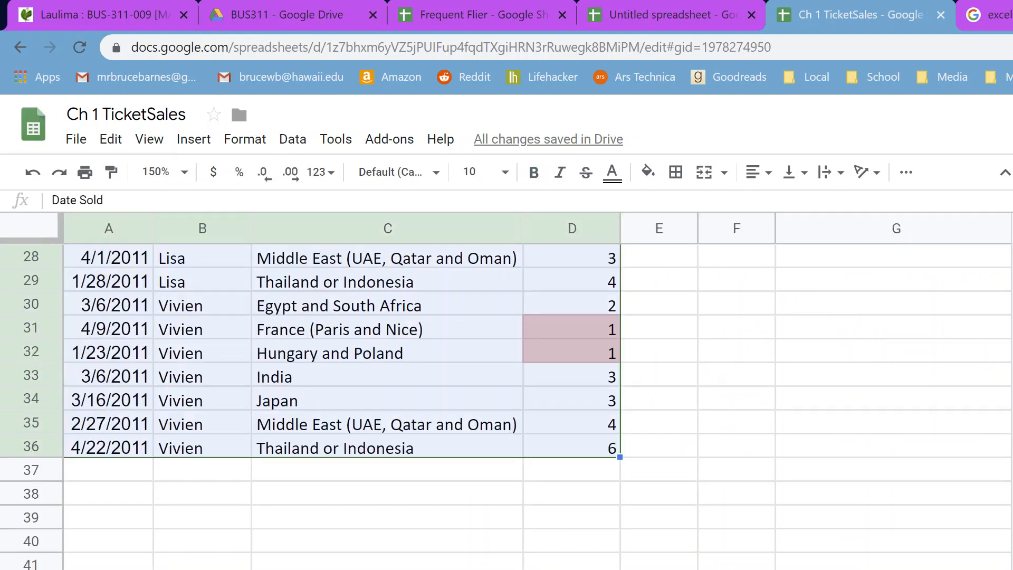
pyautogui.scroll(9, 464, 504)
pyautogui.click(388, 377)
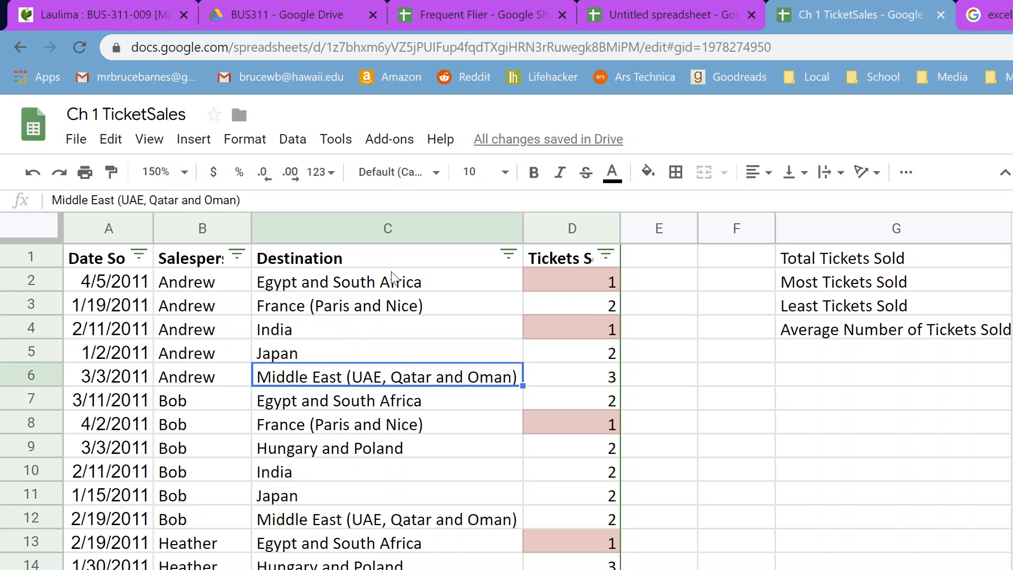
pyautogui.moveTo(87, 258); pyautogui.dragTo(593, 512)
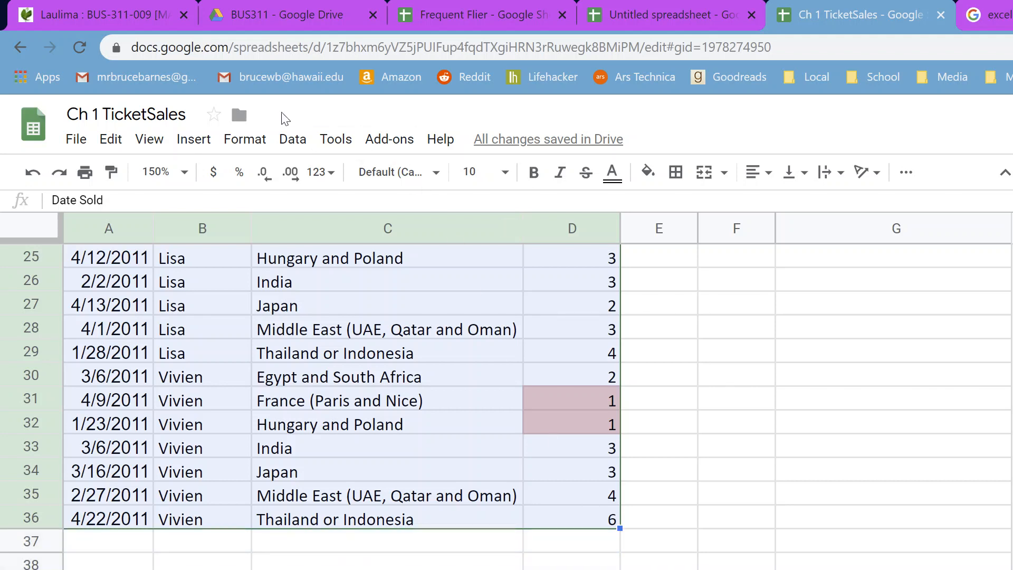
pyautogui.click(258, 152)
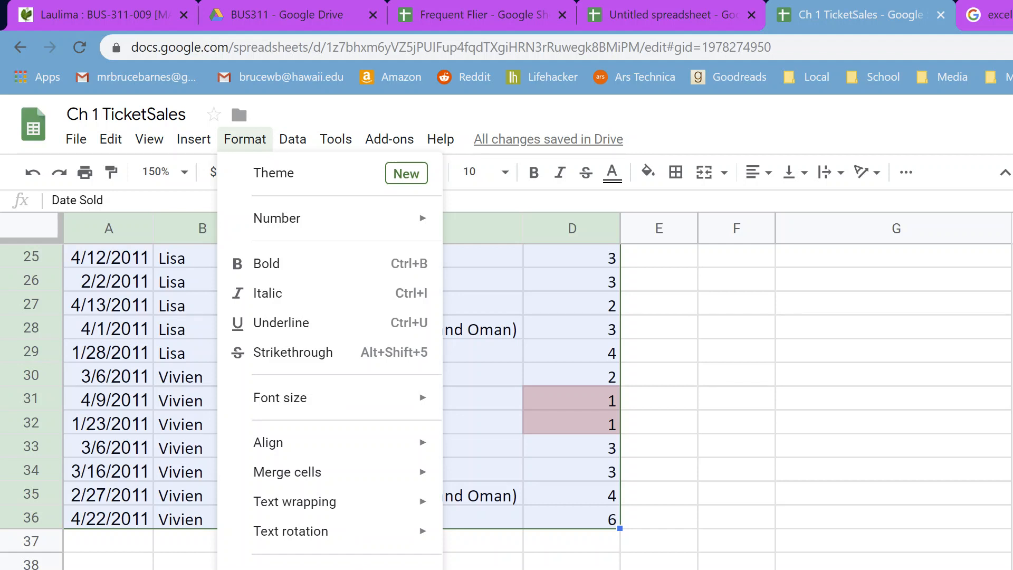
pyautogui.click(299, 569)
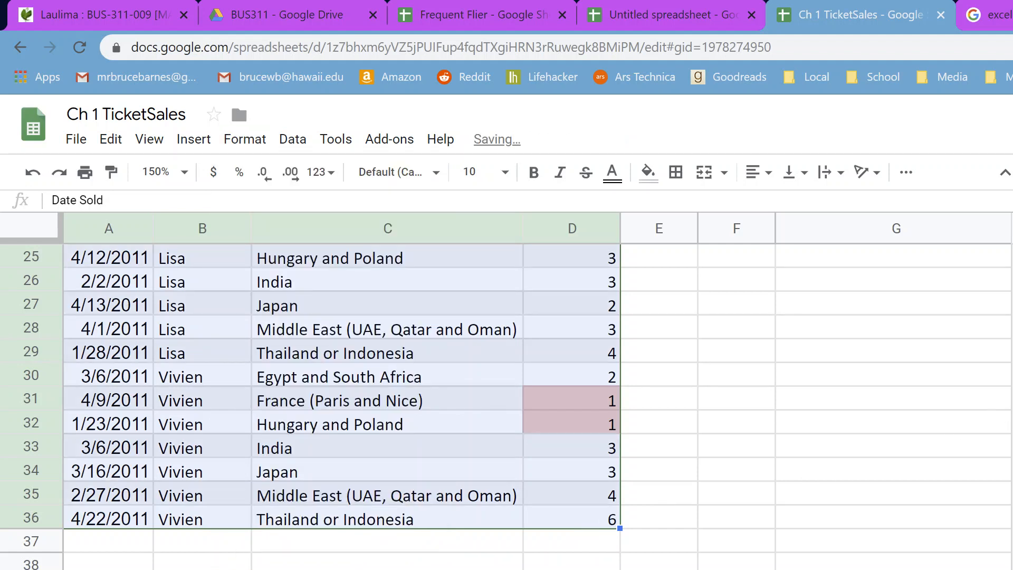
pyautogui.click(668, 499)
pyautogui.scroll(10, 651, 434)
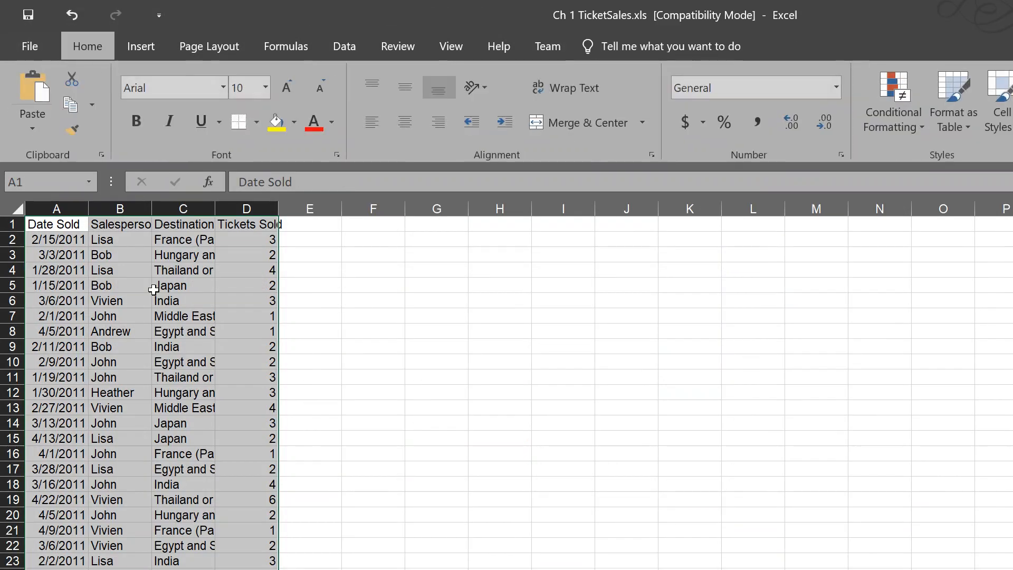
# Step: In Excel's Ch 1 TicketSales.xls, format the range A1:D36 as an orange banded table with headers
pyautogui.click(960, 134)
pyautogui.click(993, 405)
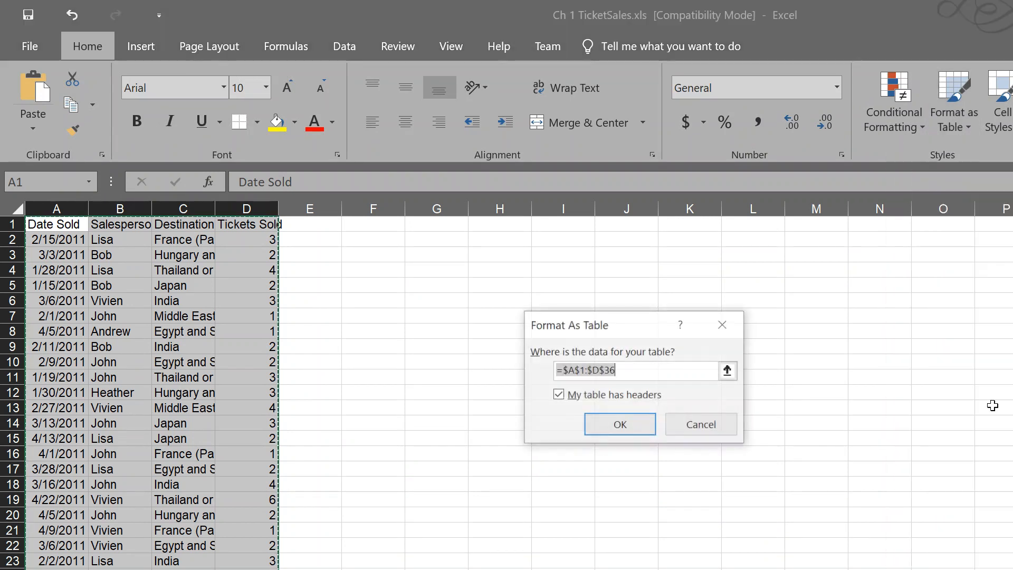
pyautogui.click(639, 422)
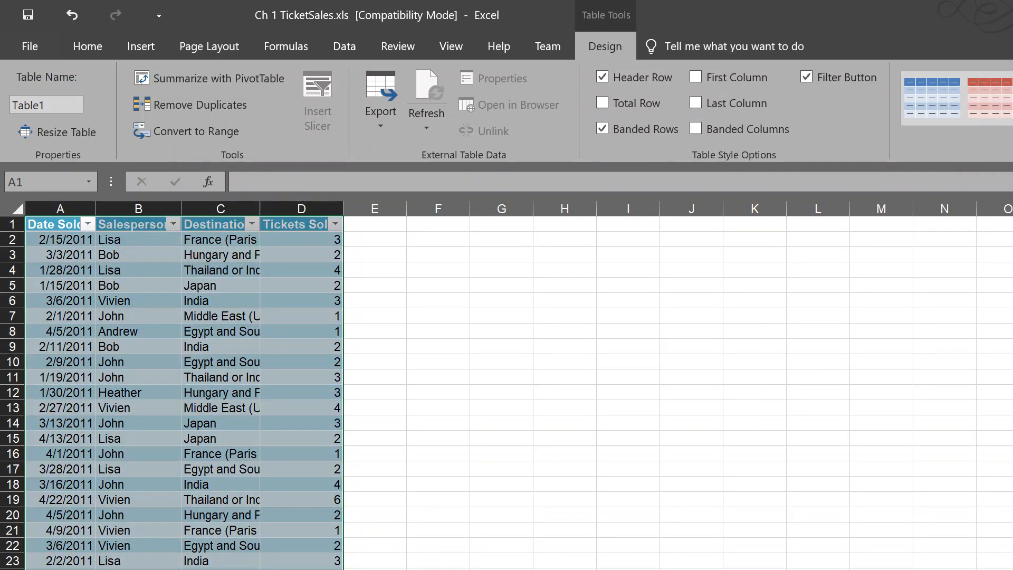
pyautogui.click(670, 418)
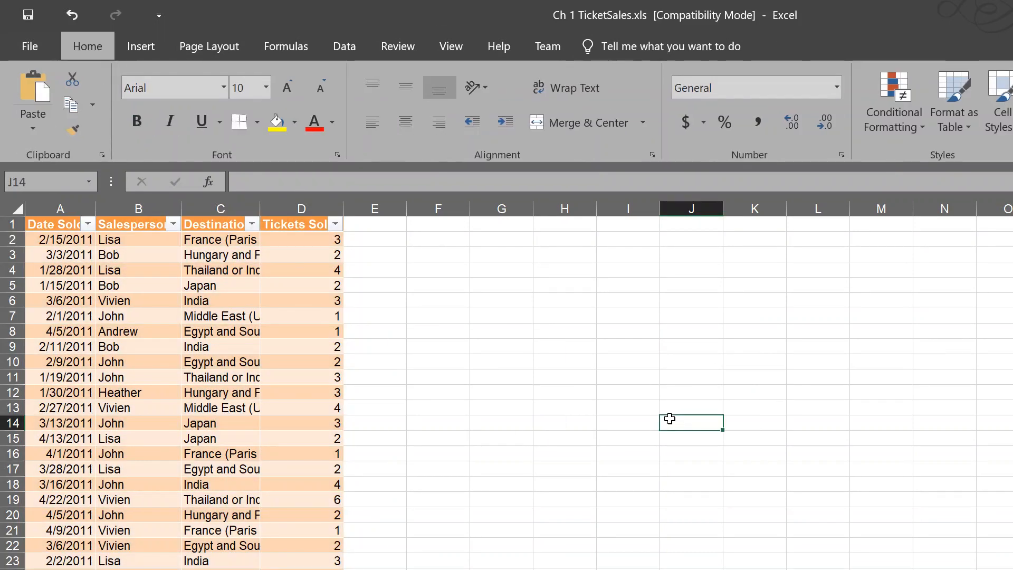
# Step: AutoFit the widths of columns A through D in the ticket sales table
pyautogui.scroll(5, 591, 409)
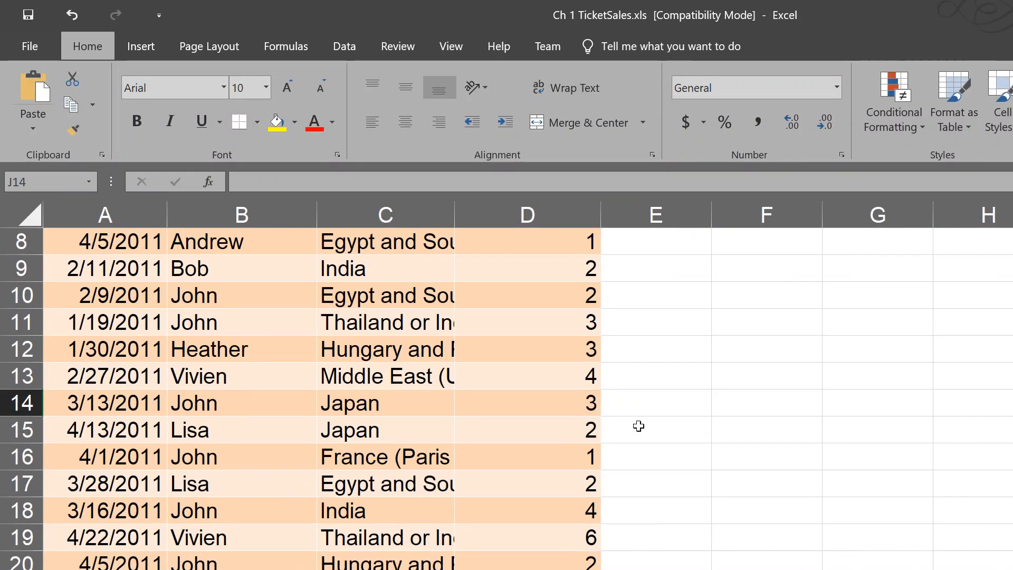
pyautogui.scroll(3, 639, 426)
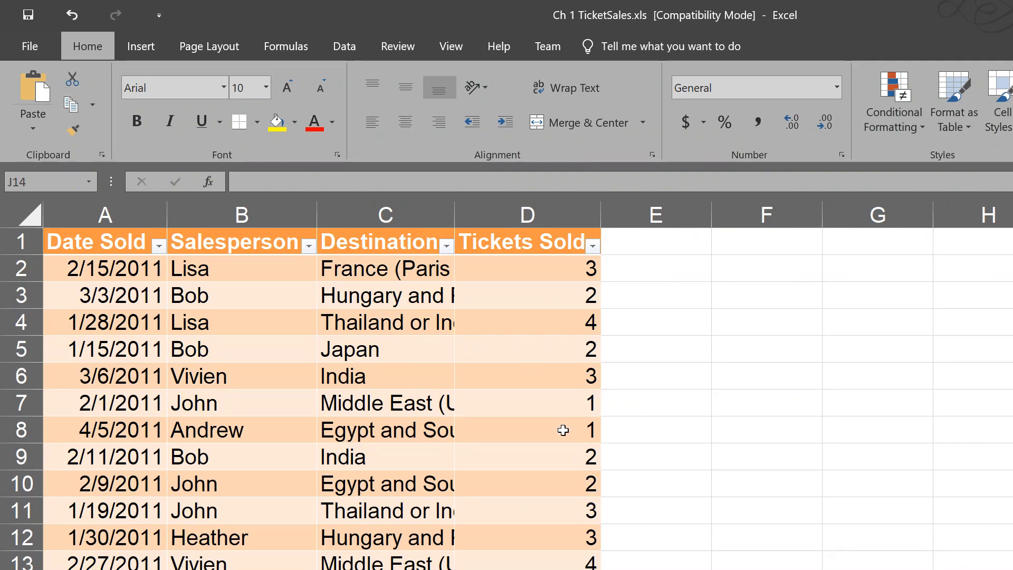
pyautogui.moveTo(106, 211); pyautogui.dragTo(566, 209)
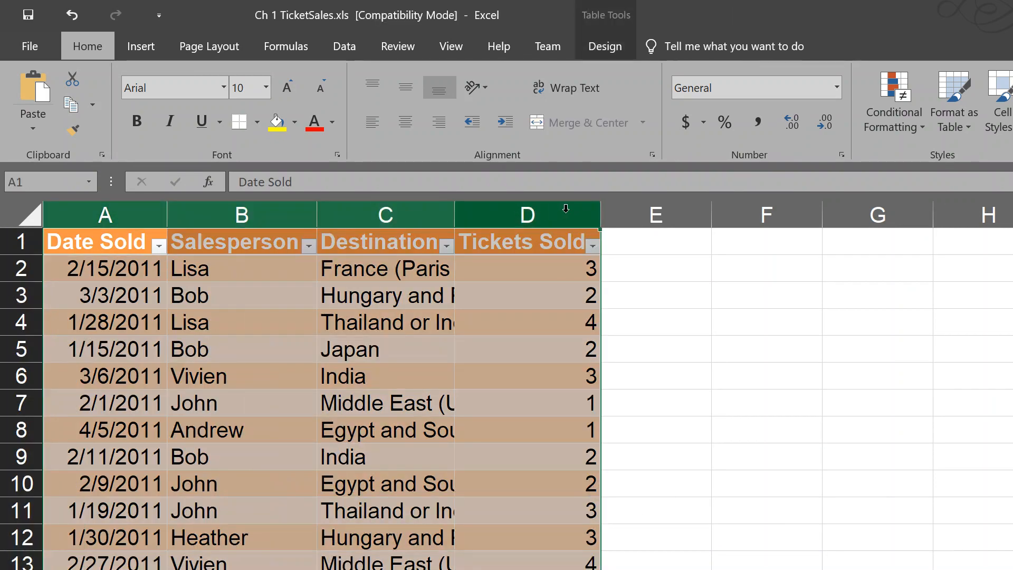
pyautogui.doubleClick(601, 214)
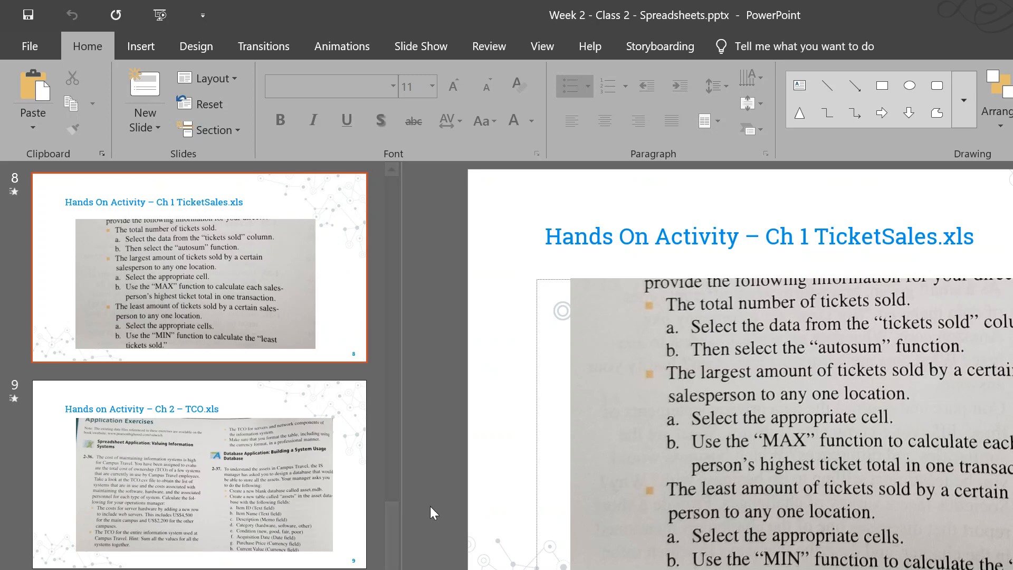
# Step: In the Week 2 - Class 2 - Spreadsheets PowerPoint presentation, go to slide 9, Hands on Activity – Ch 2 – TCO.xls
pyautogui.press('Down')
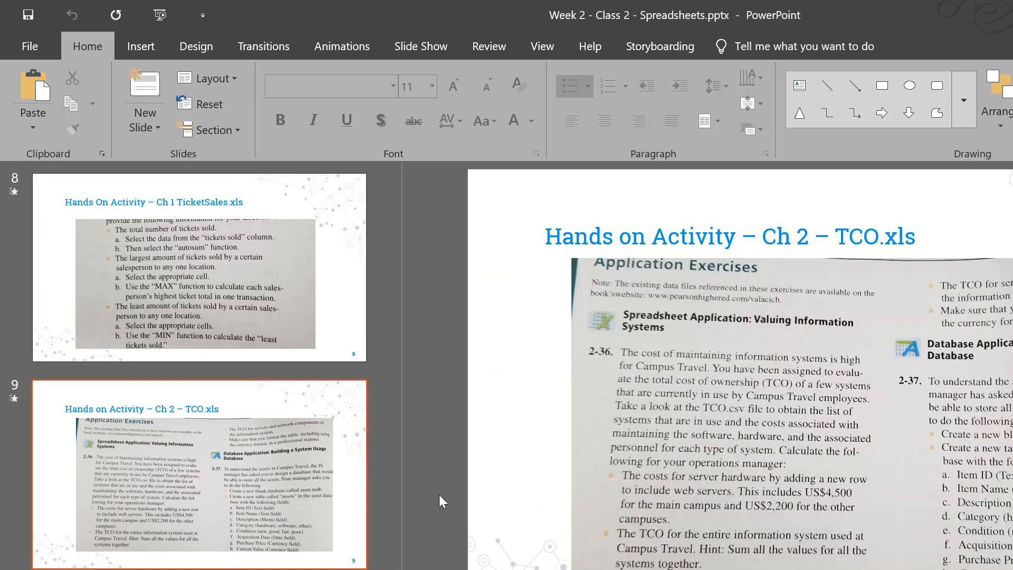